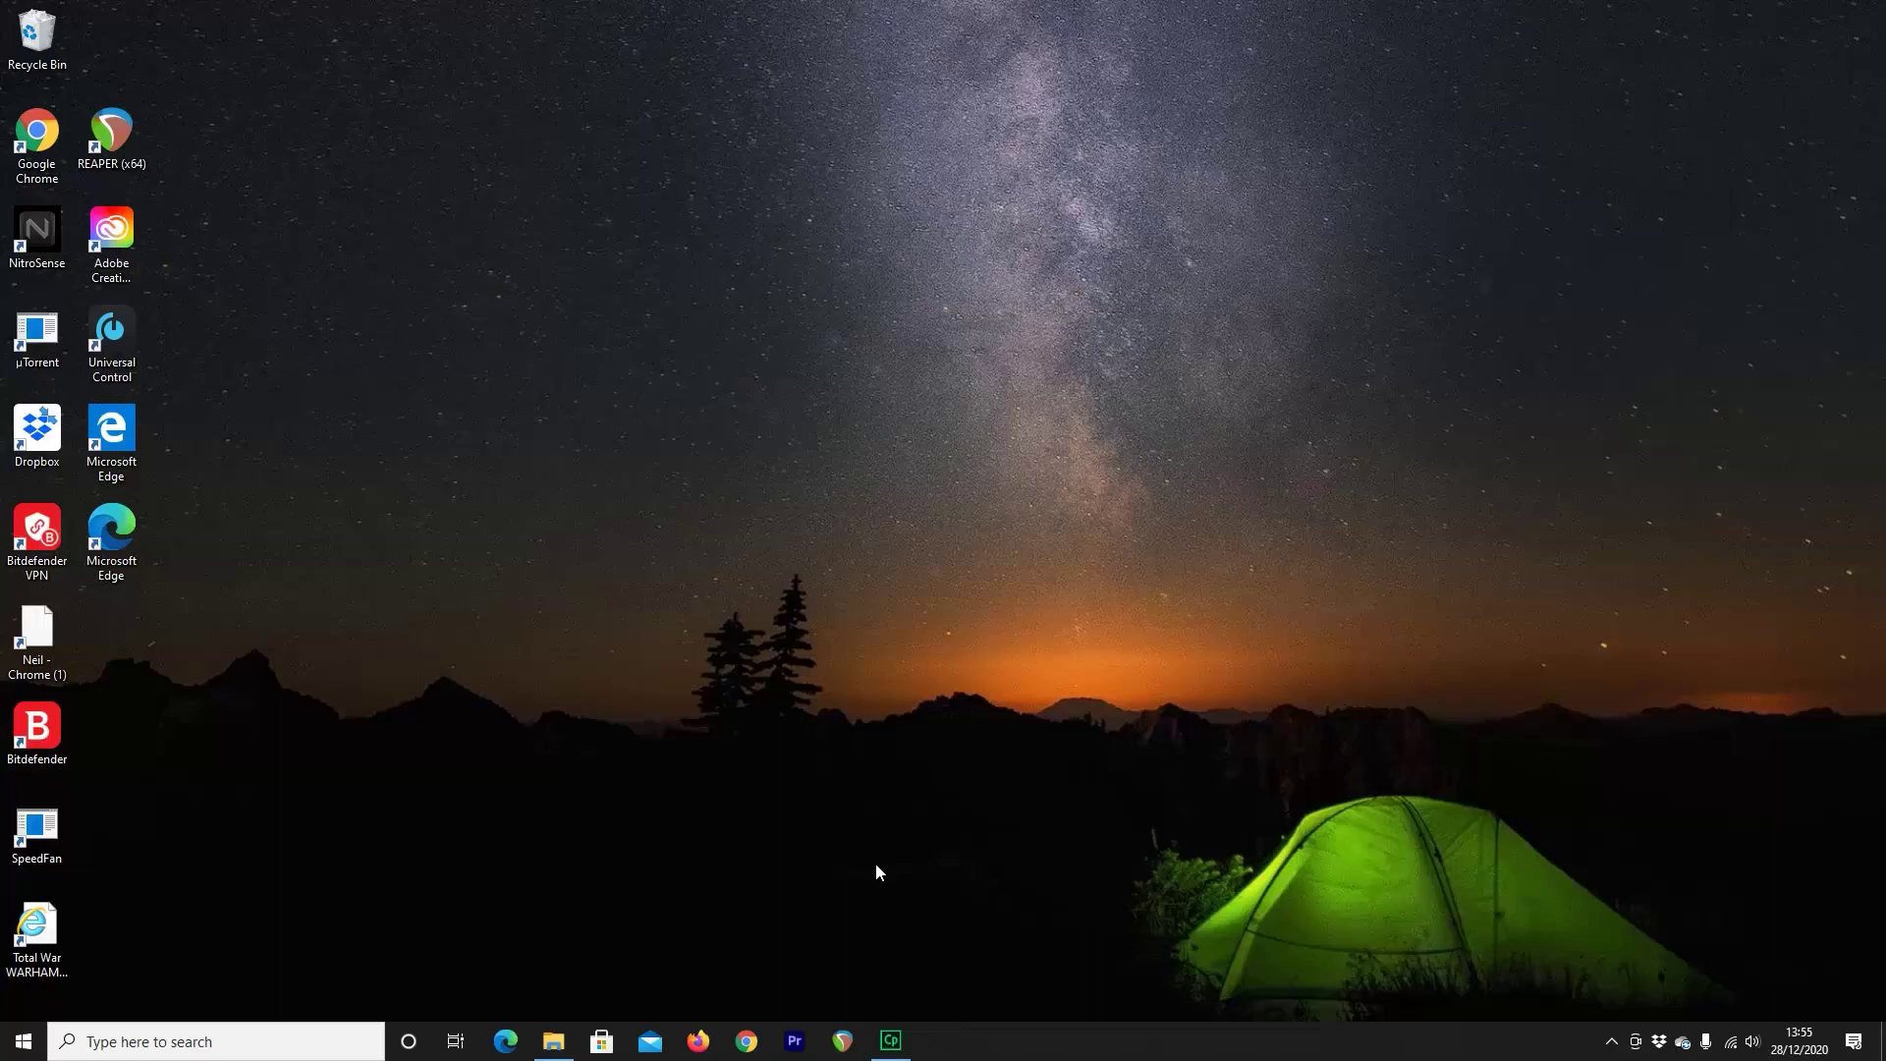
Launch REAPER from its taskbar icon
{"action": "left_click", "coordinate": [843, 1047]}
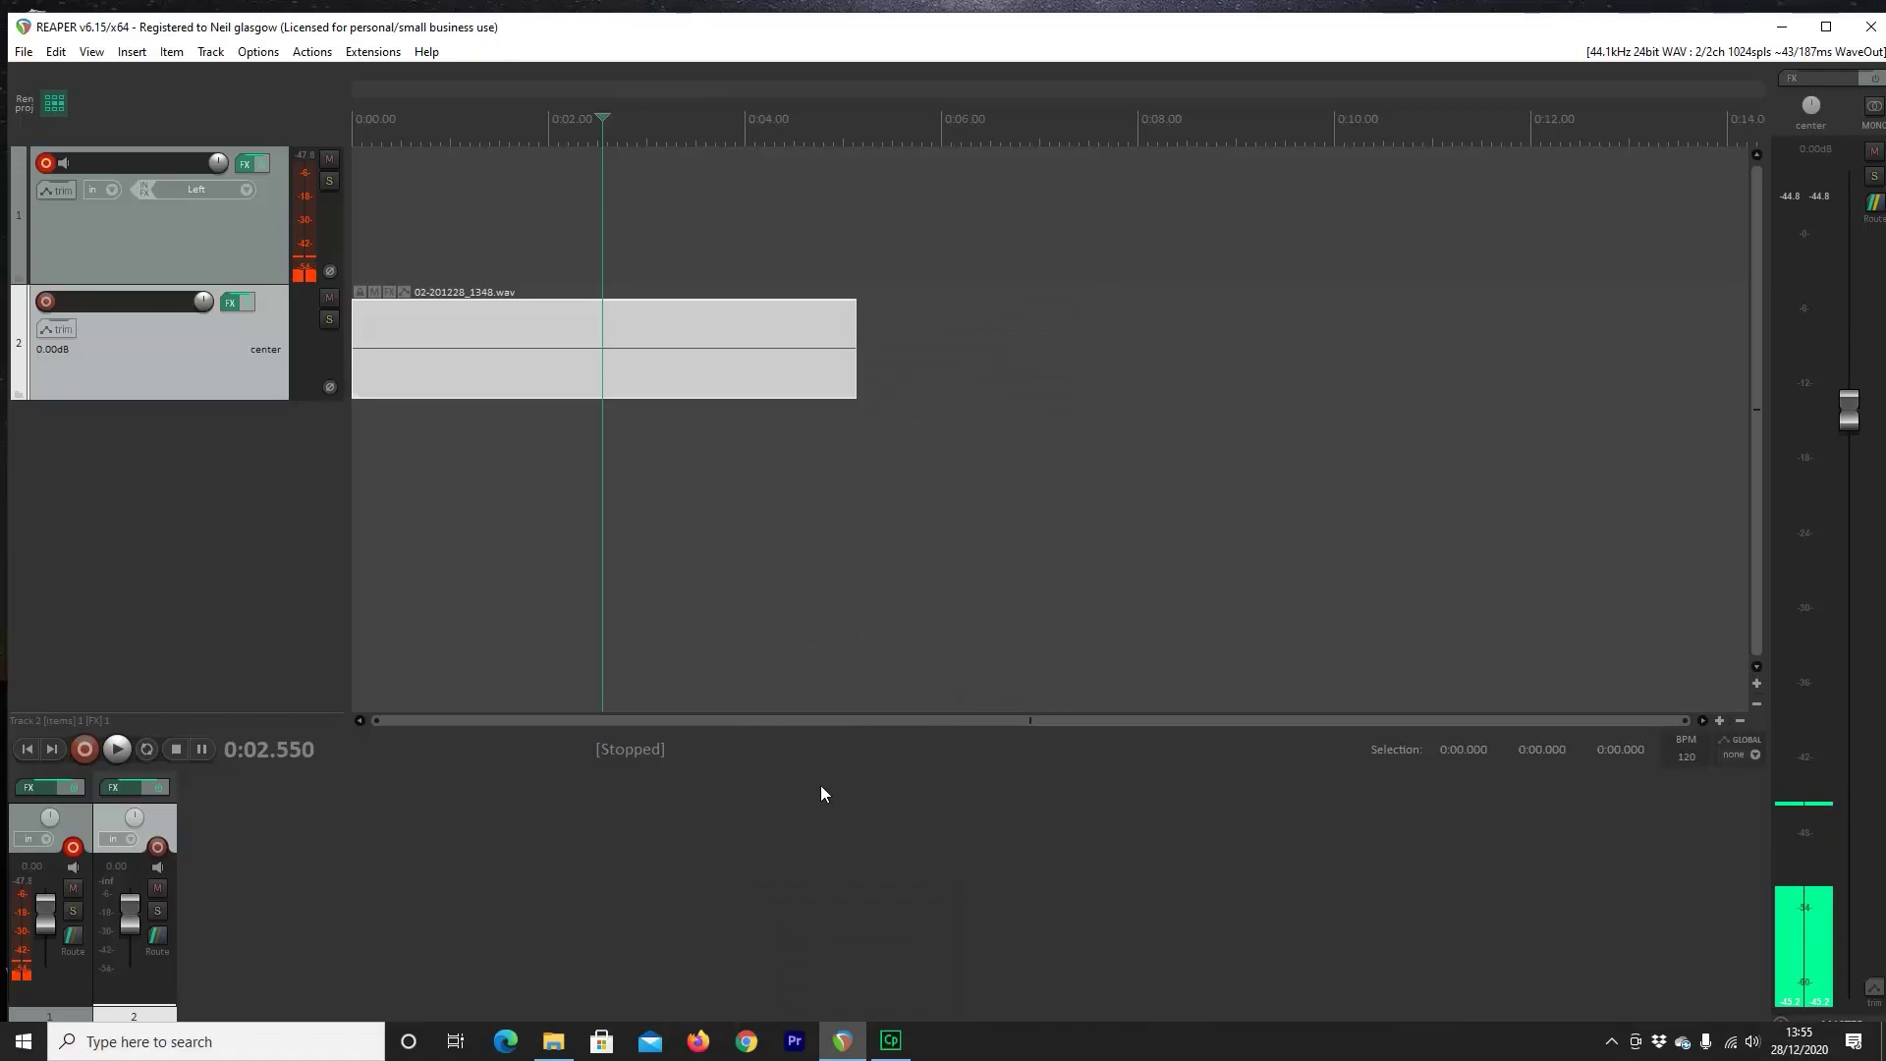
Return the play position to the project start and bring the REAPER window to the front
{"action": "left_click", "coordinate": [27, 750]}
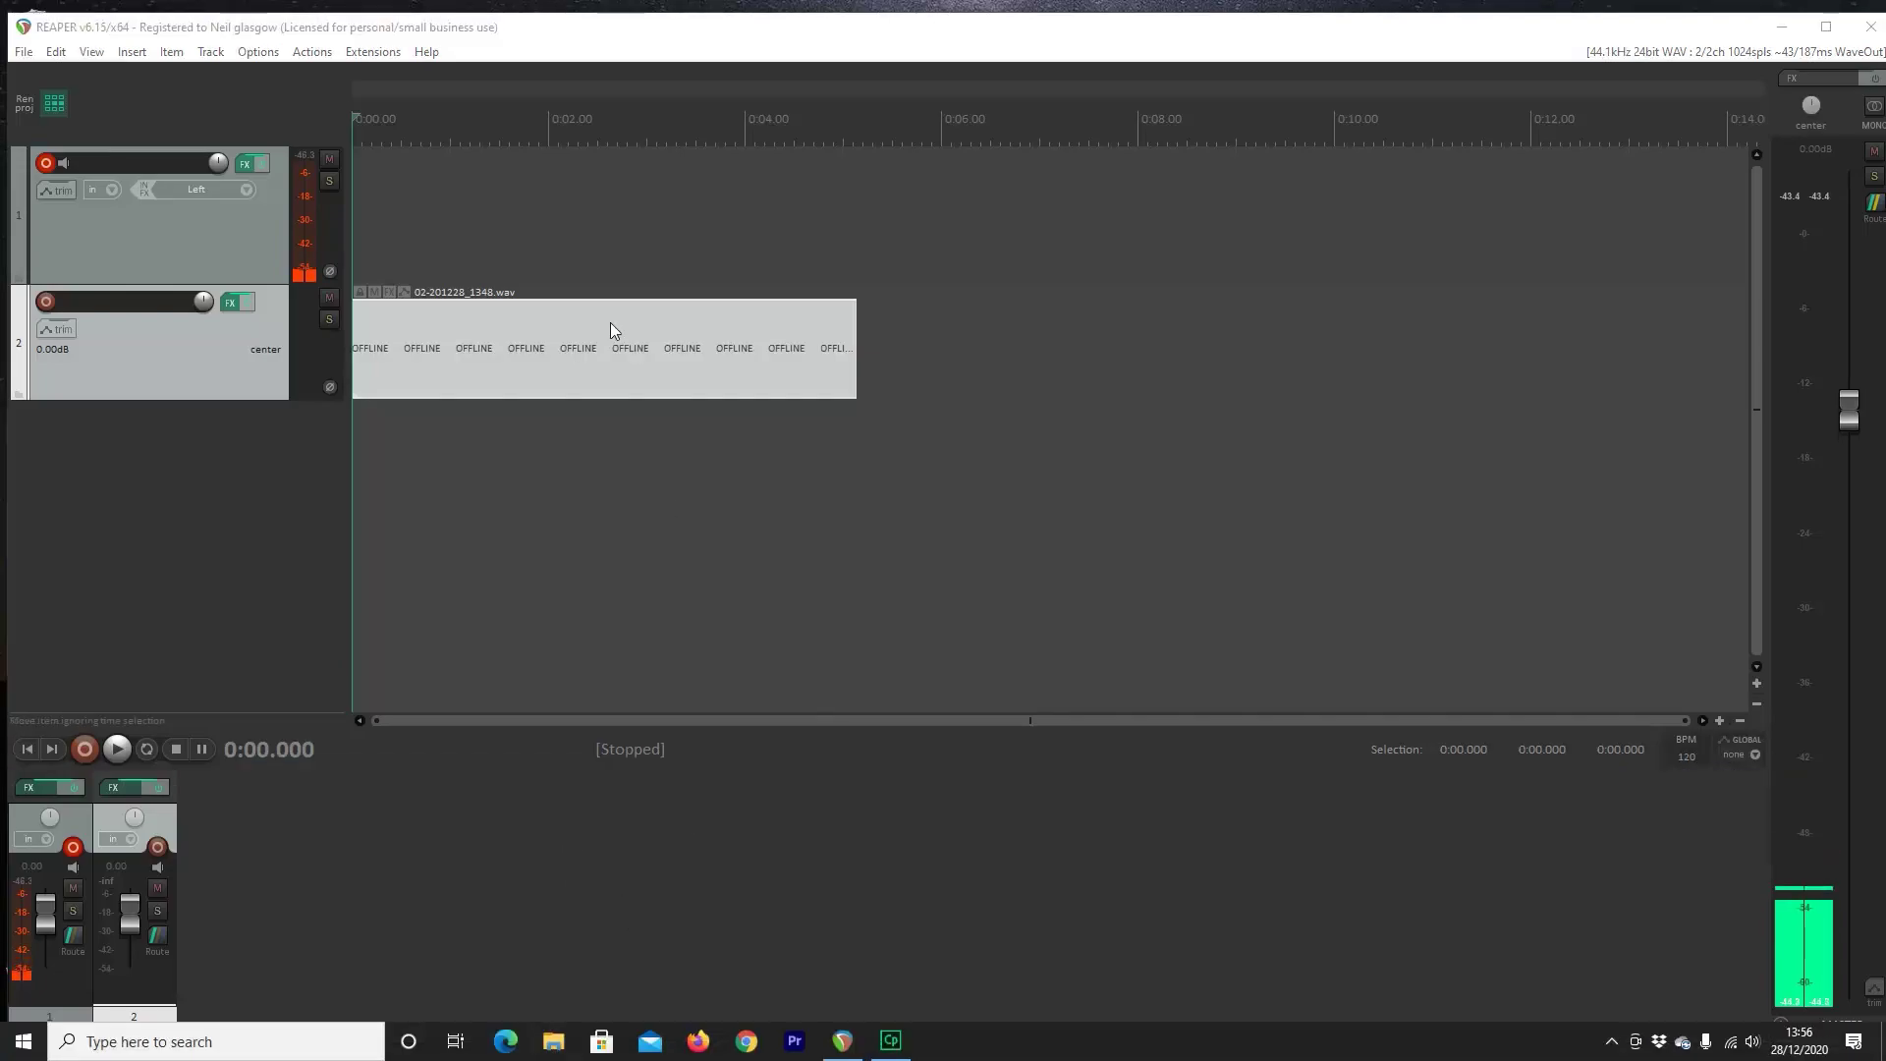
{"action": "left_click", "coordinate": [255, 397]}
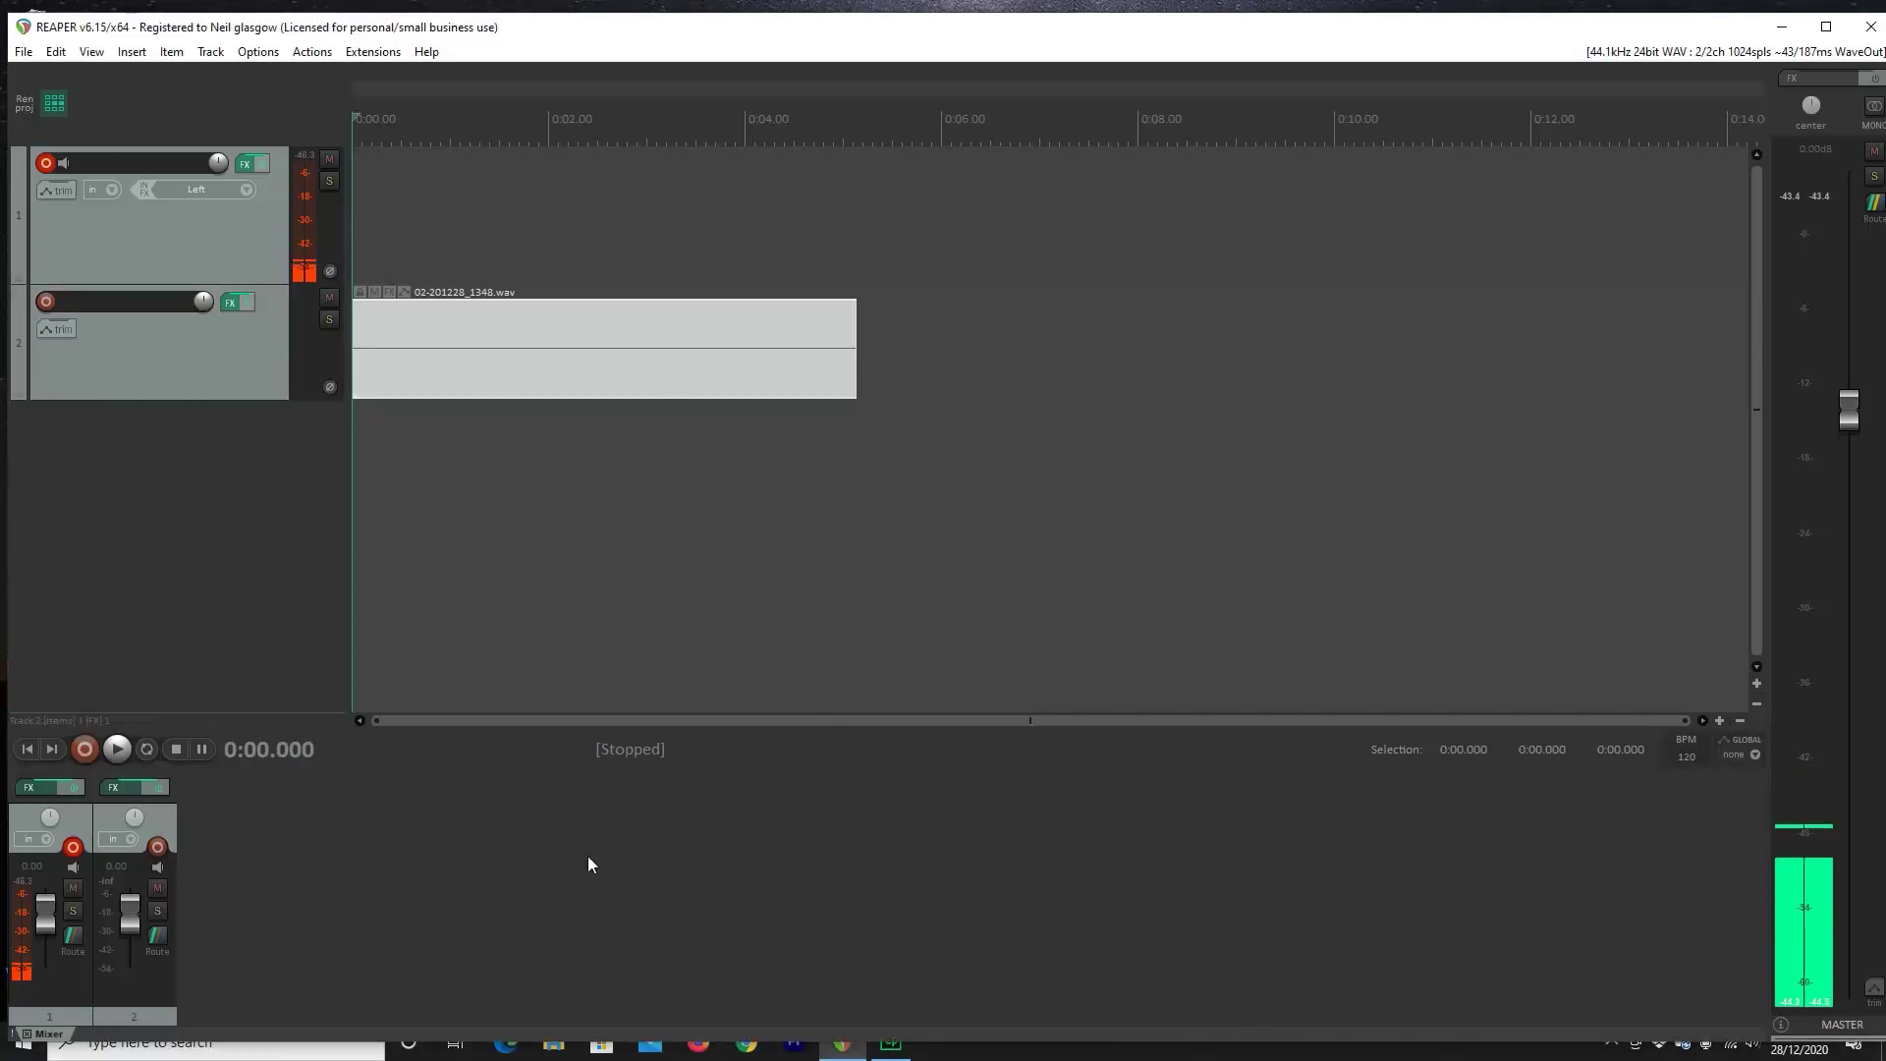
Show Documents > REAPER Media in File Explorer on the right half, with REAPER on the left
{"action": "left_click", "coordinate": [556, 1048]}
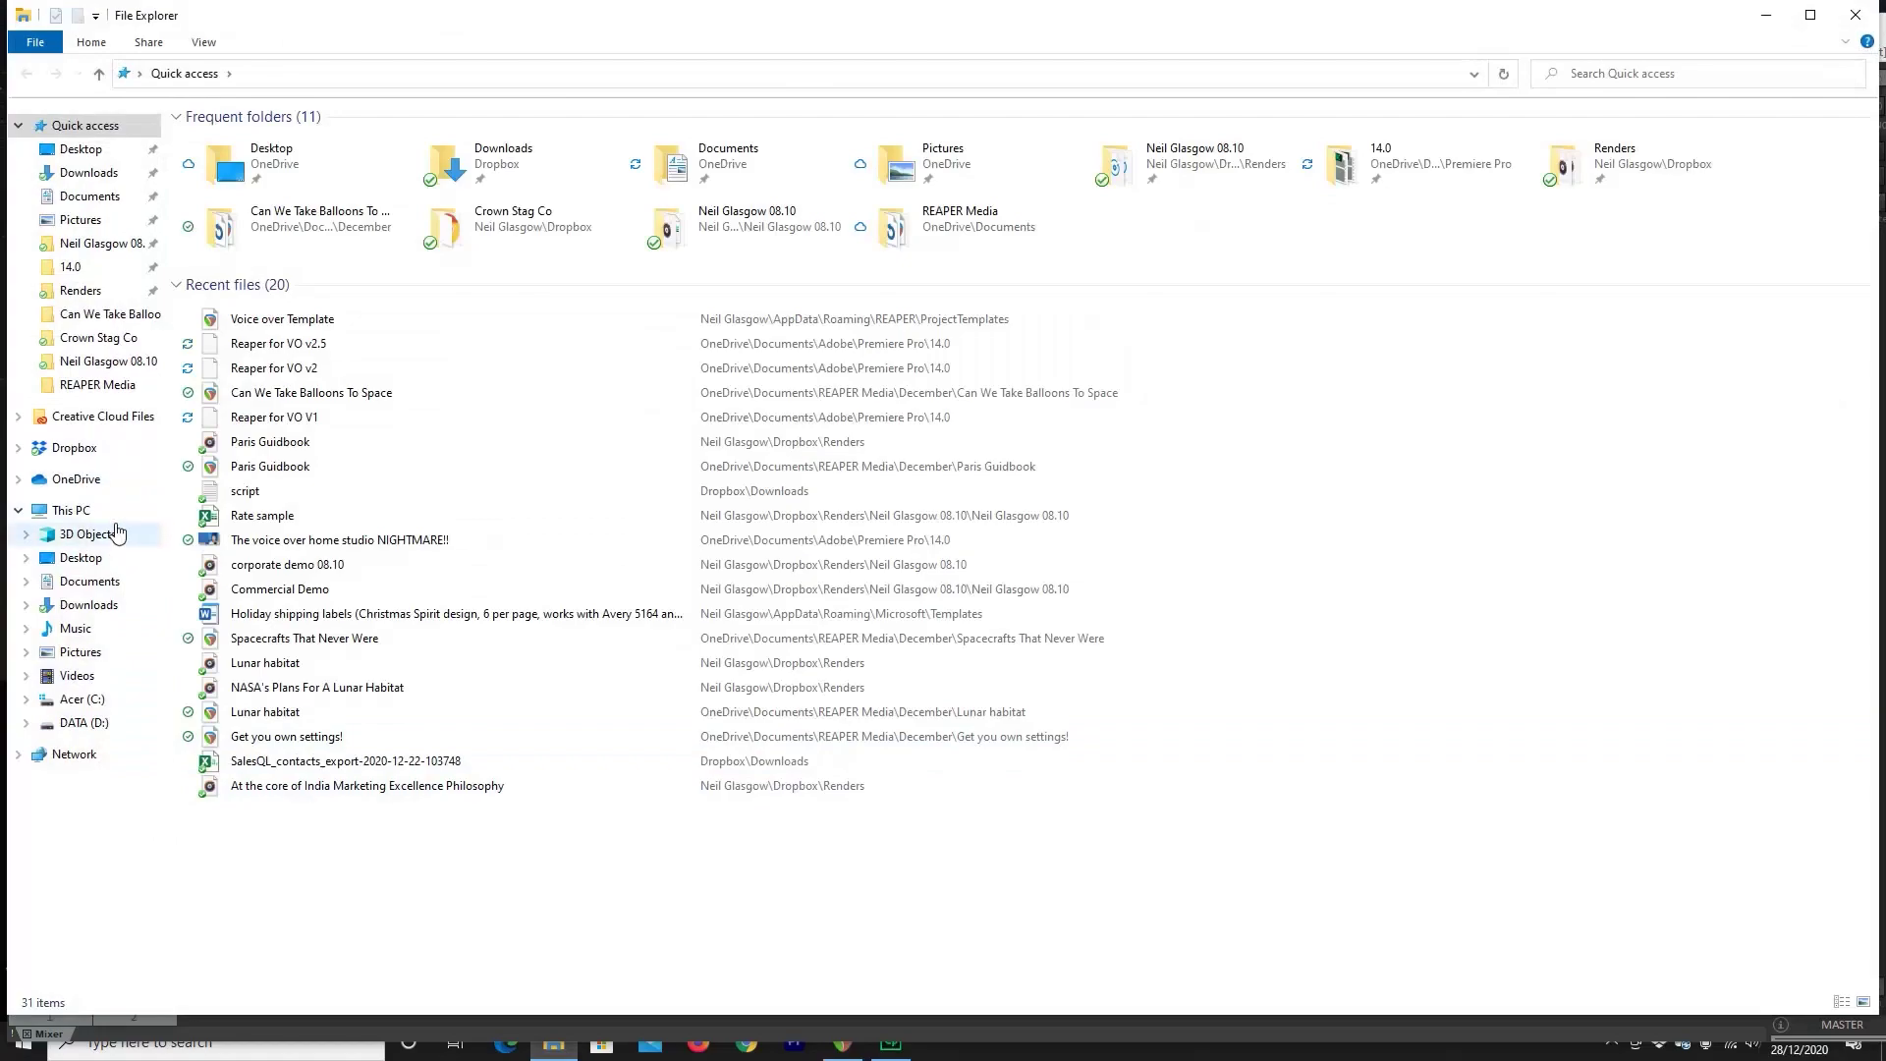
{"action": "left_click", "coordinate": [96, 393]}
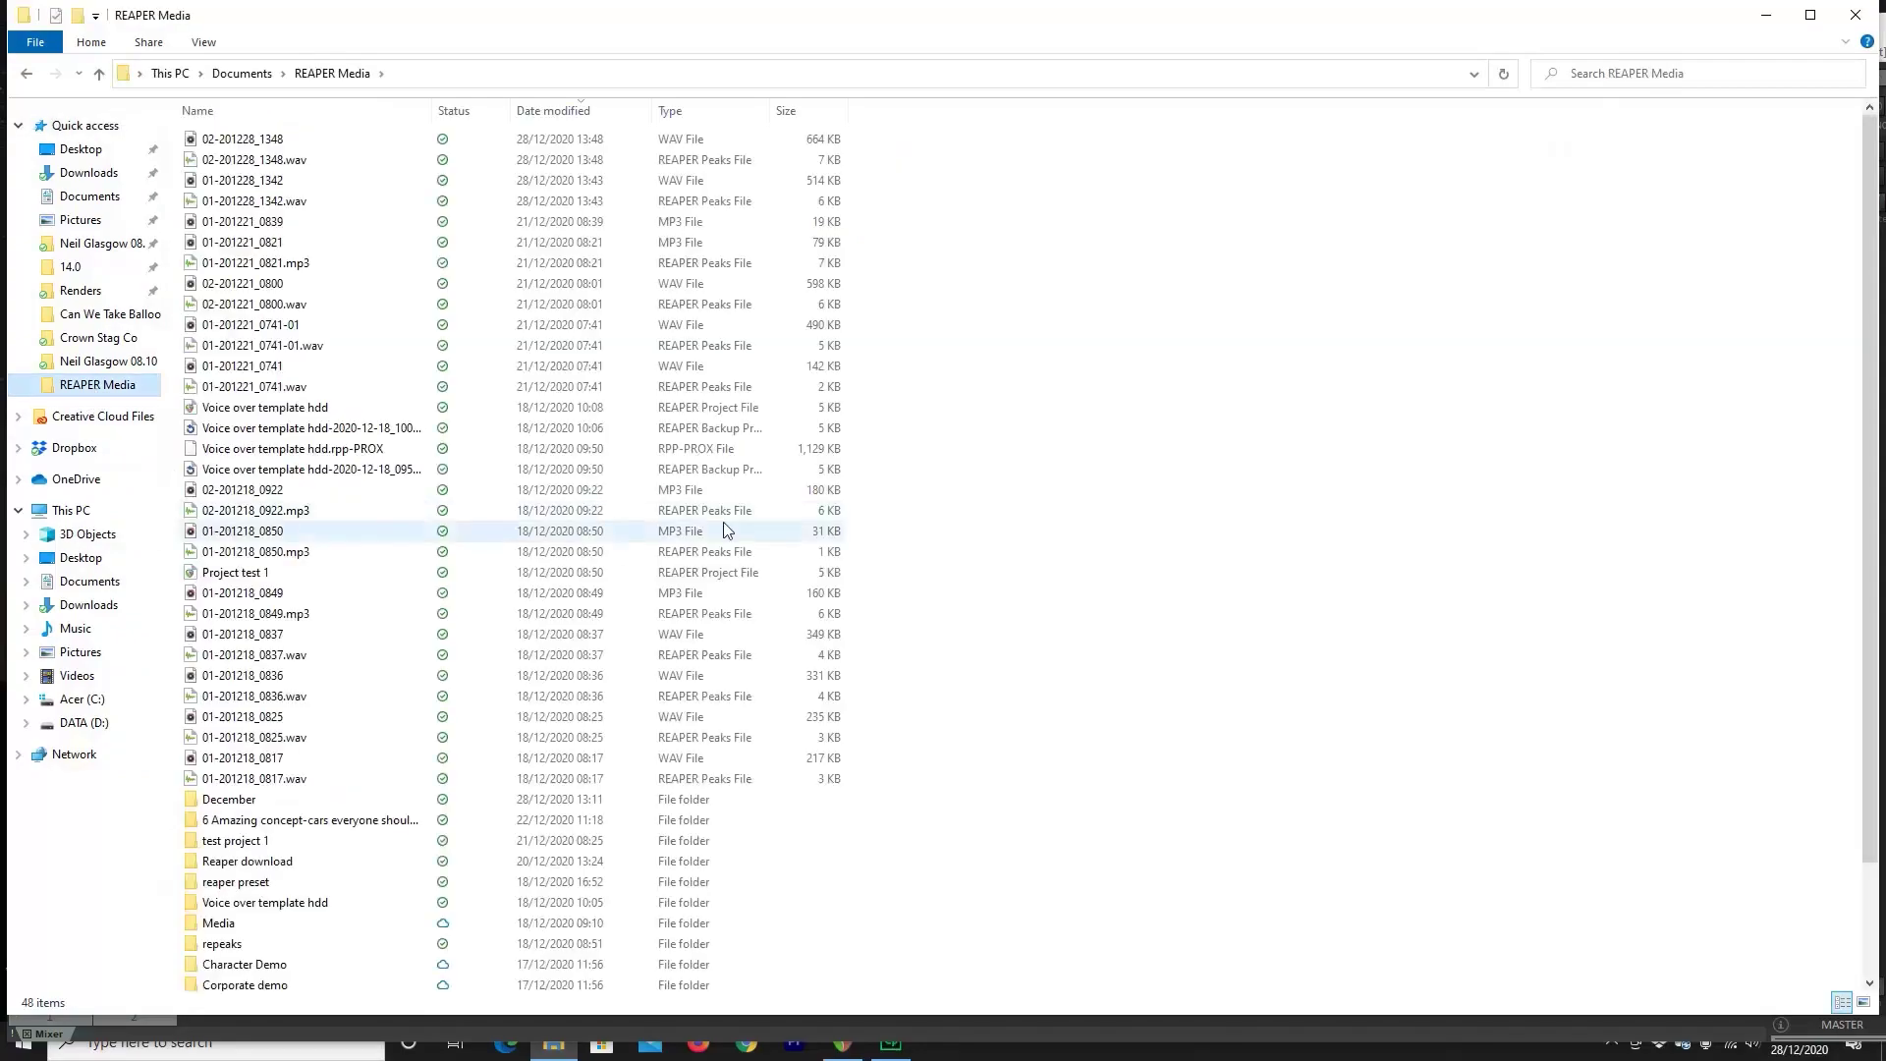
{"action": "left_click_drag", "start_coordinate": [826, 30], "coordinate": [1881, 118]}
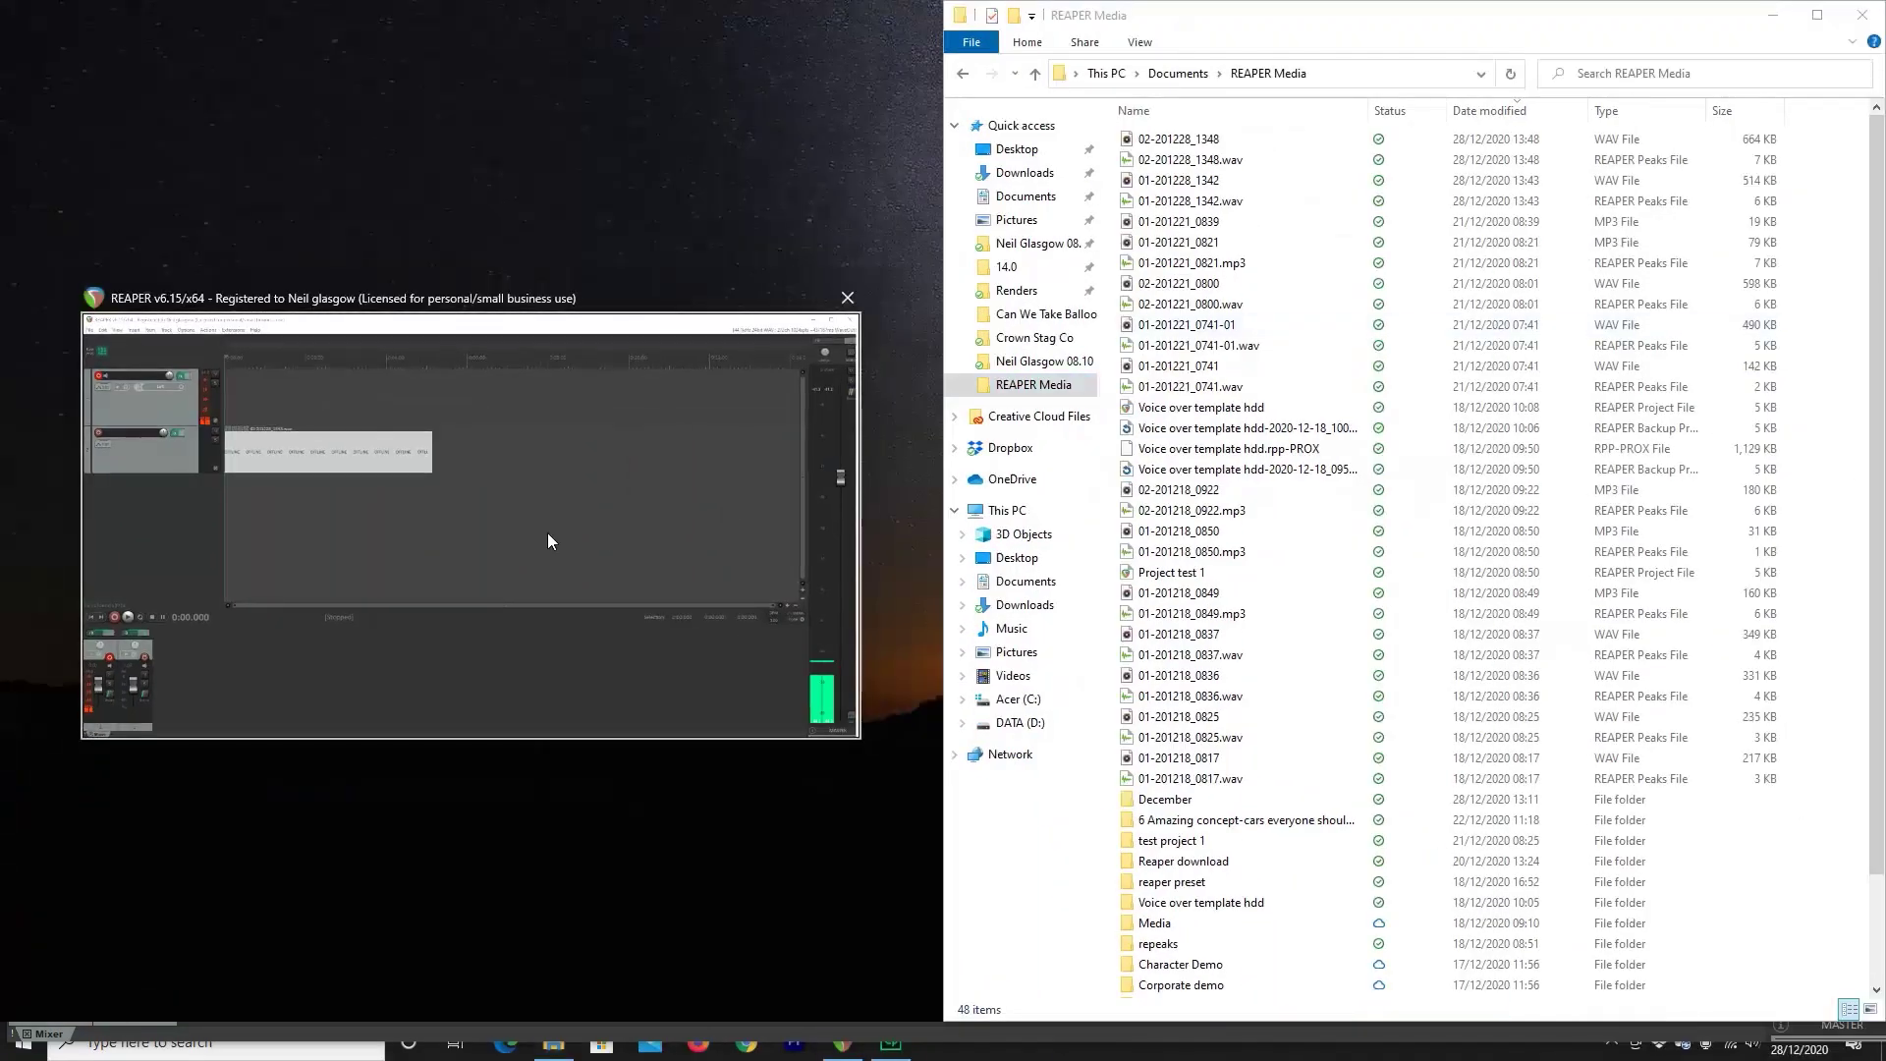
{"action": "left_click", "coordinate": [539, 533]}
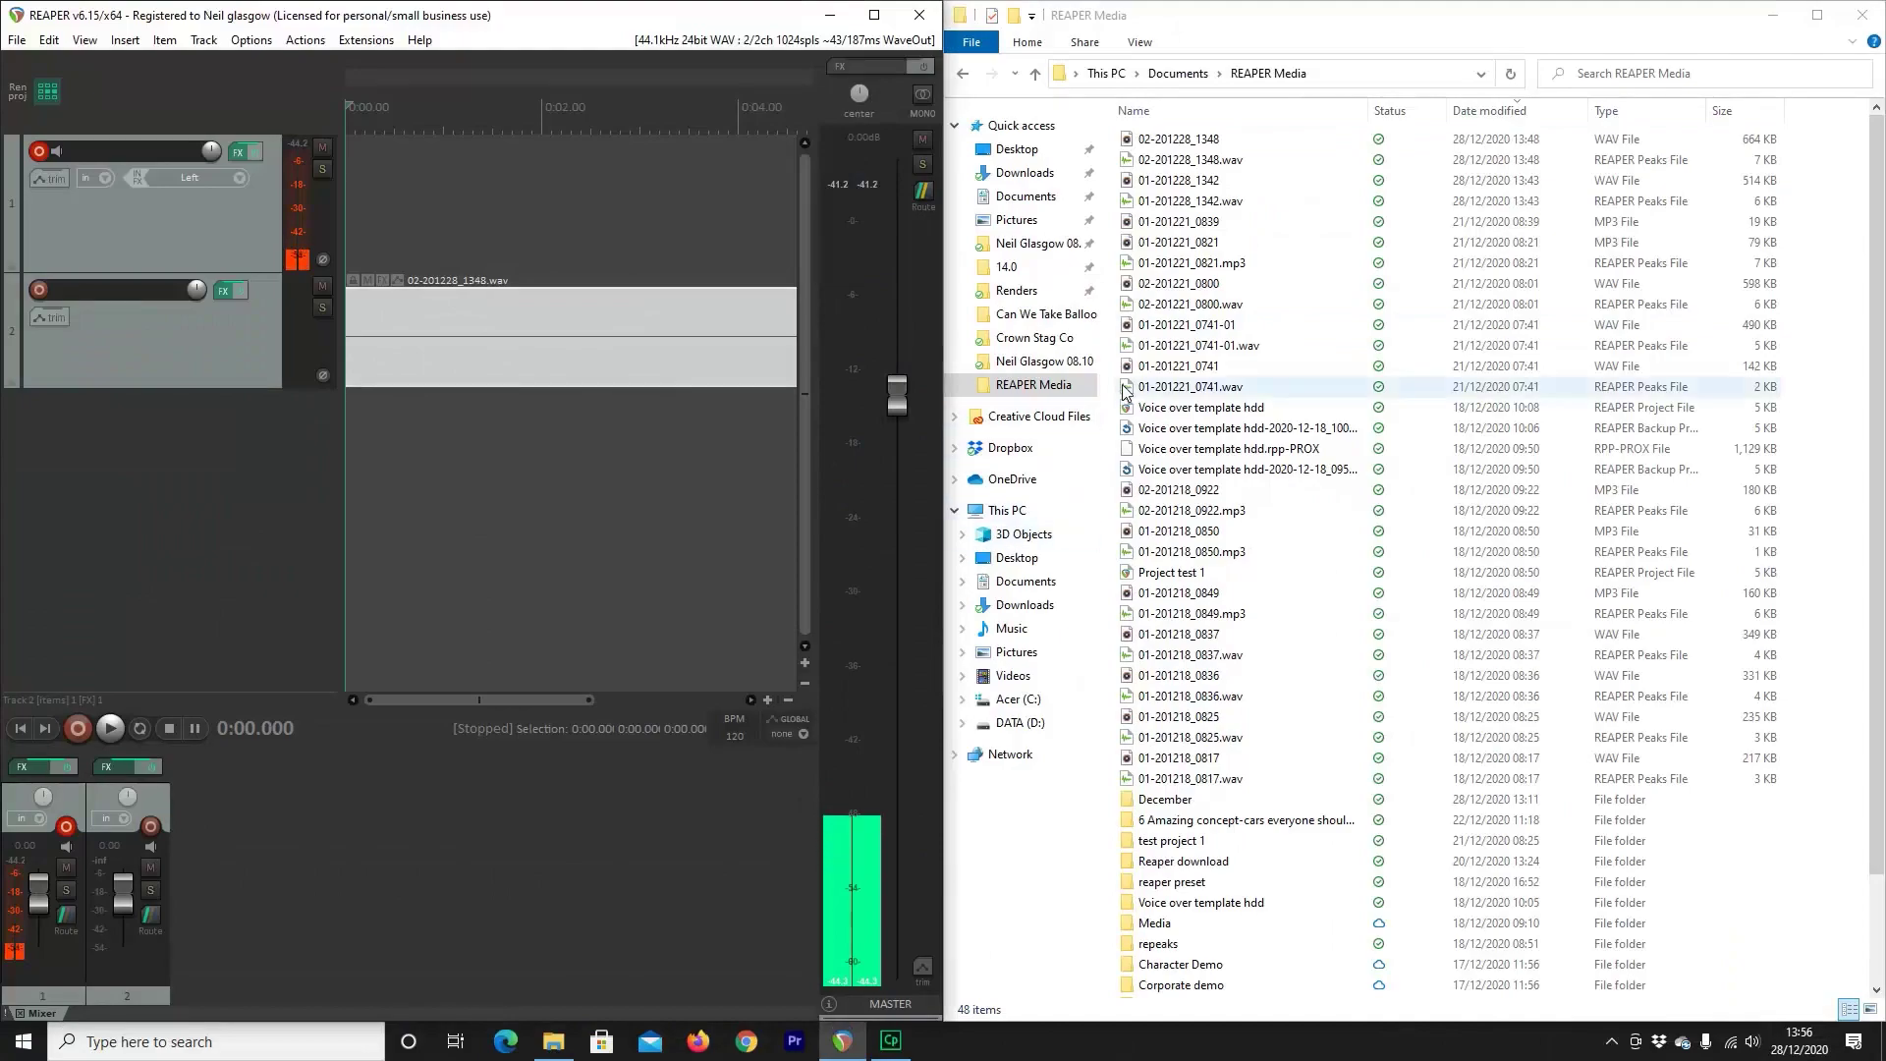
Re-arm track 1, record a short new take, and bring up the Save Project dialog
{"action": "left_click", "coordinate": [40, 149]}
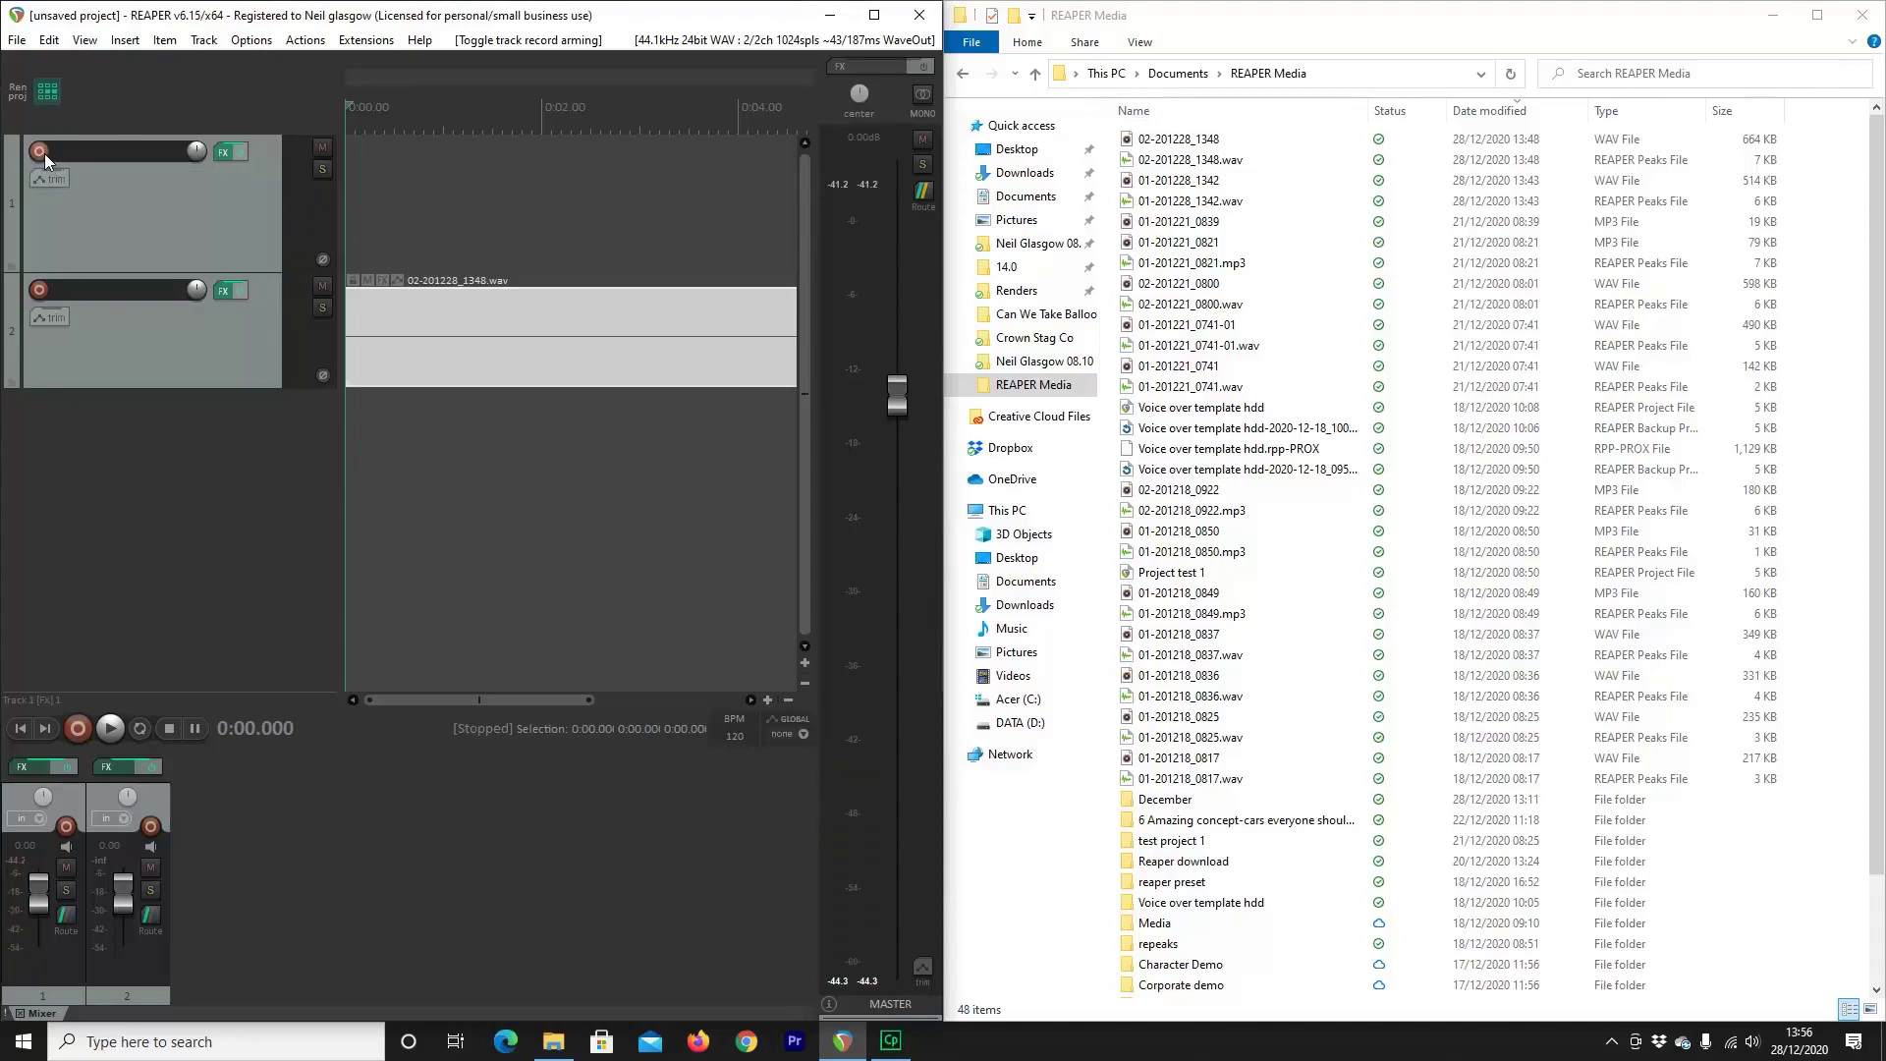
{"action": "left_click", "coordinate": [40, 150]}
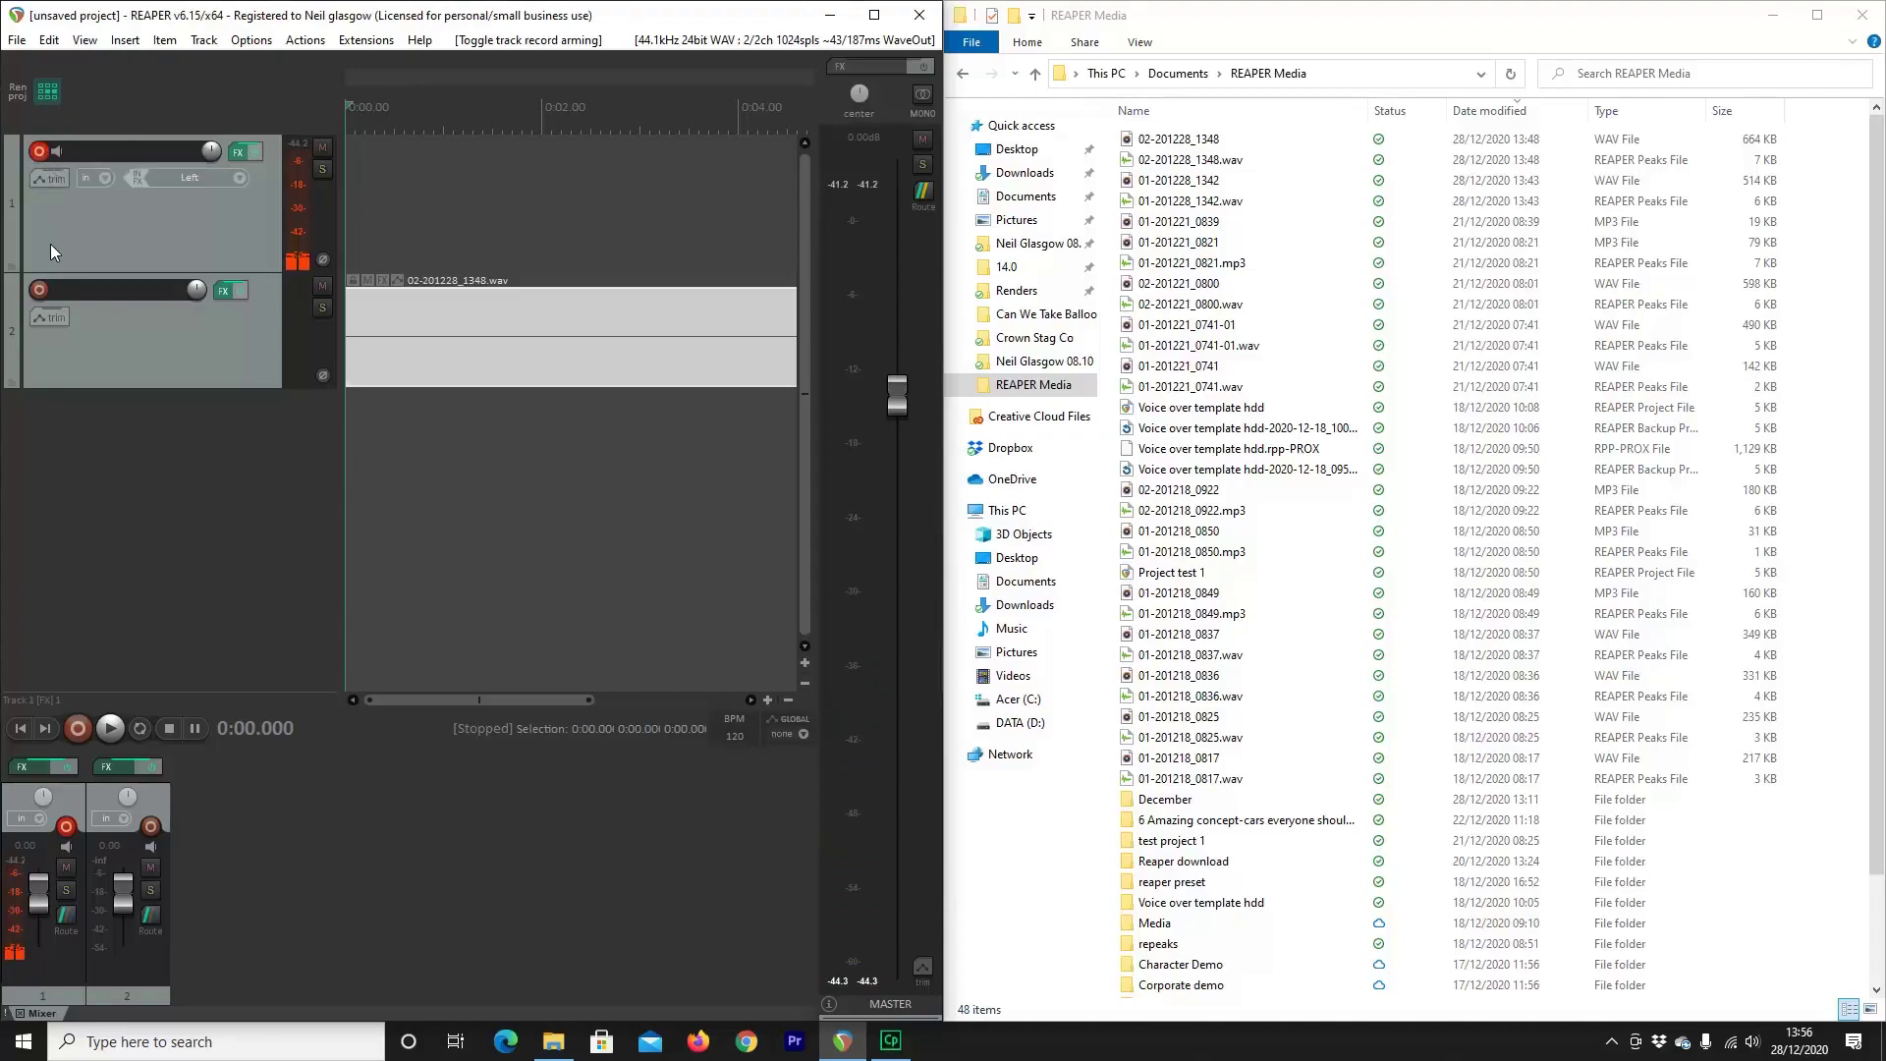
{"action": "left_click", "coordinate": [78, 728]}
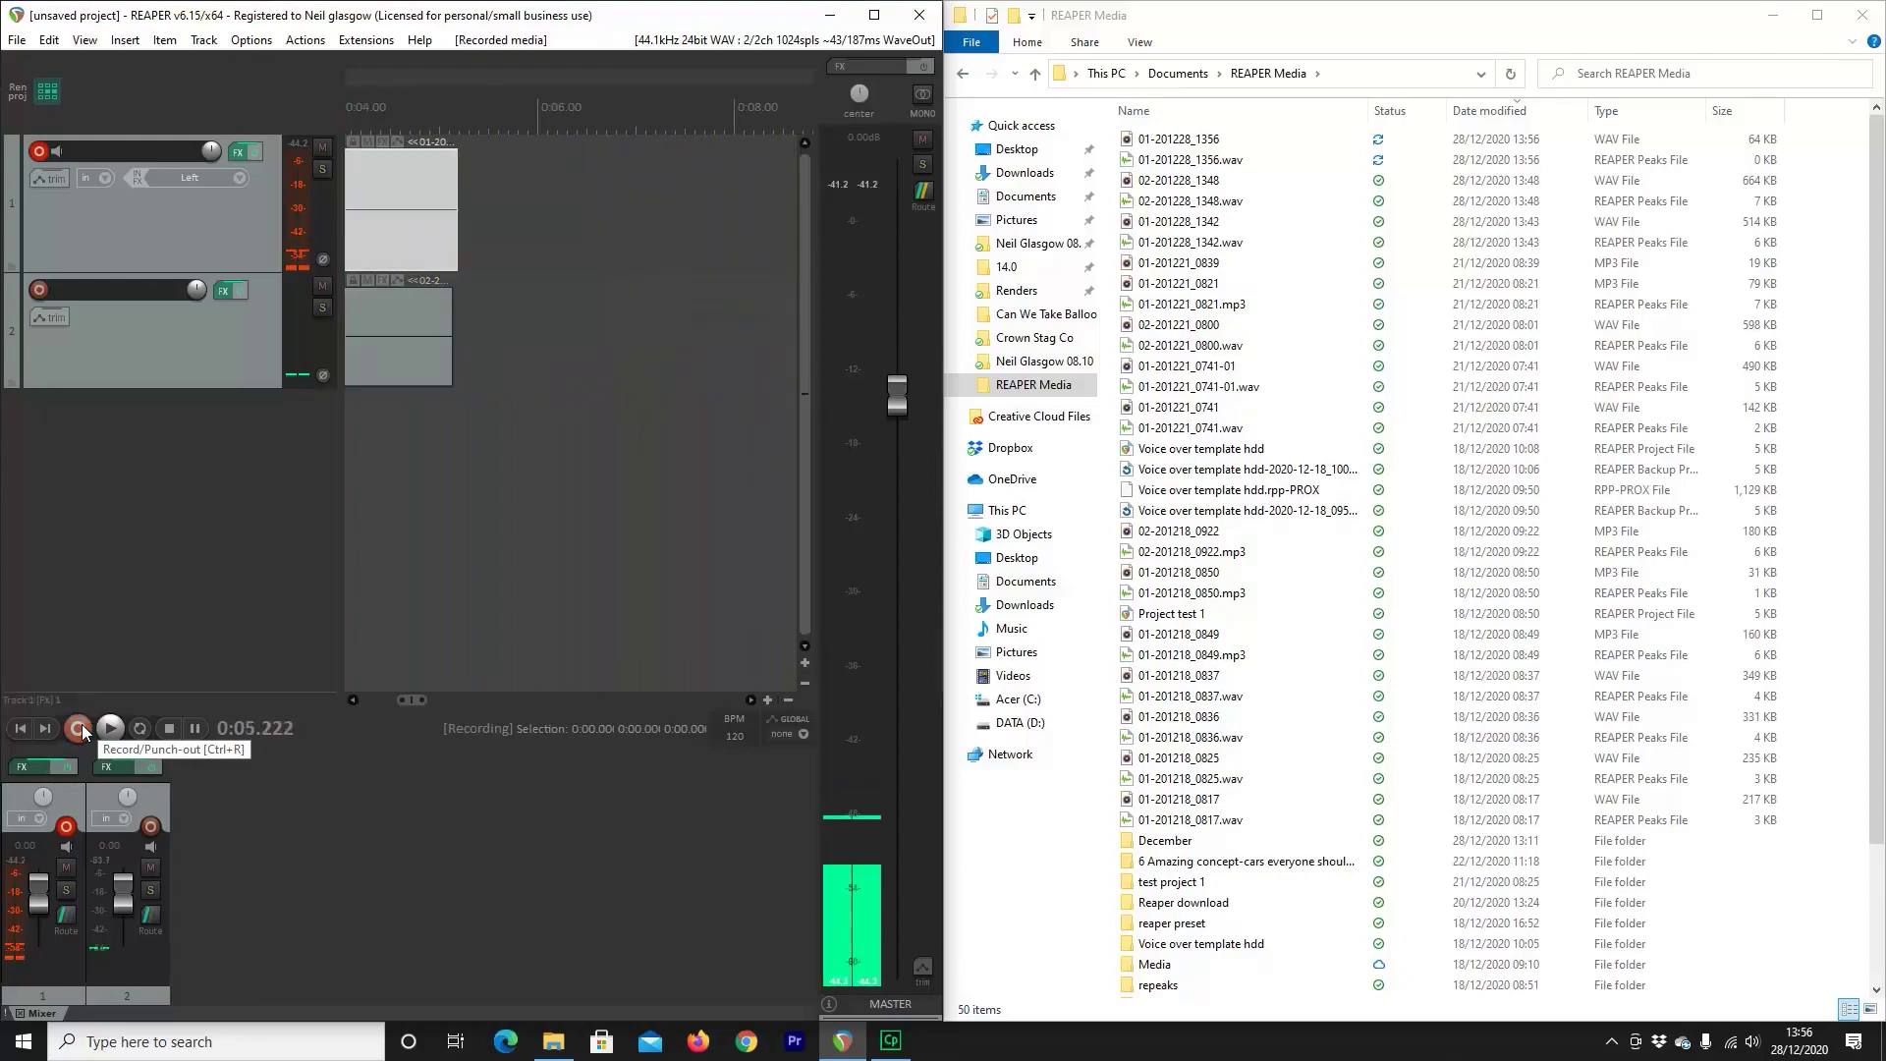
{"action": "left_click", "coordinate": [78, 729]}
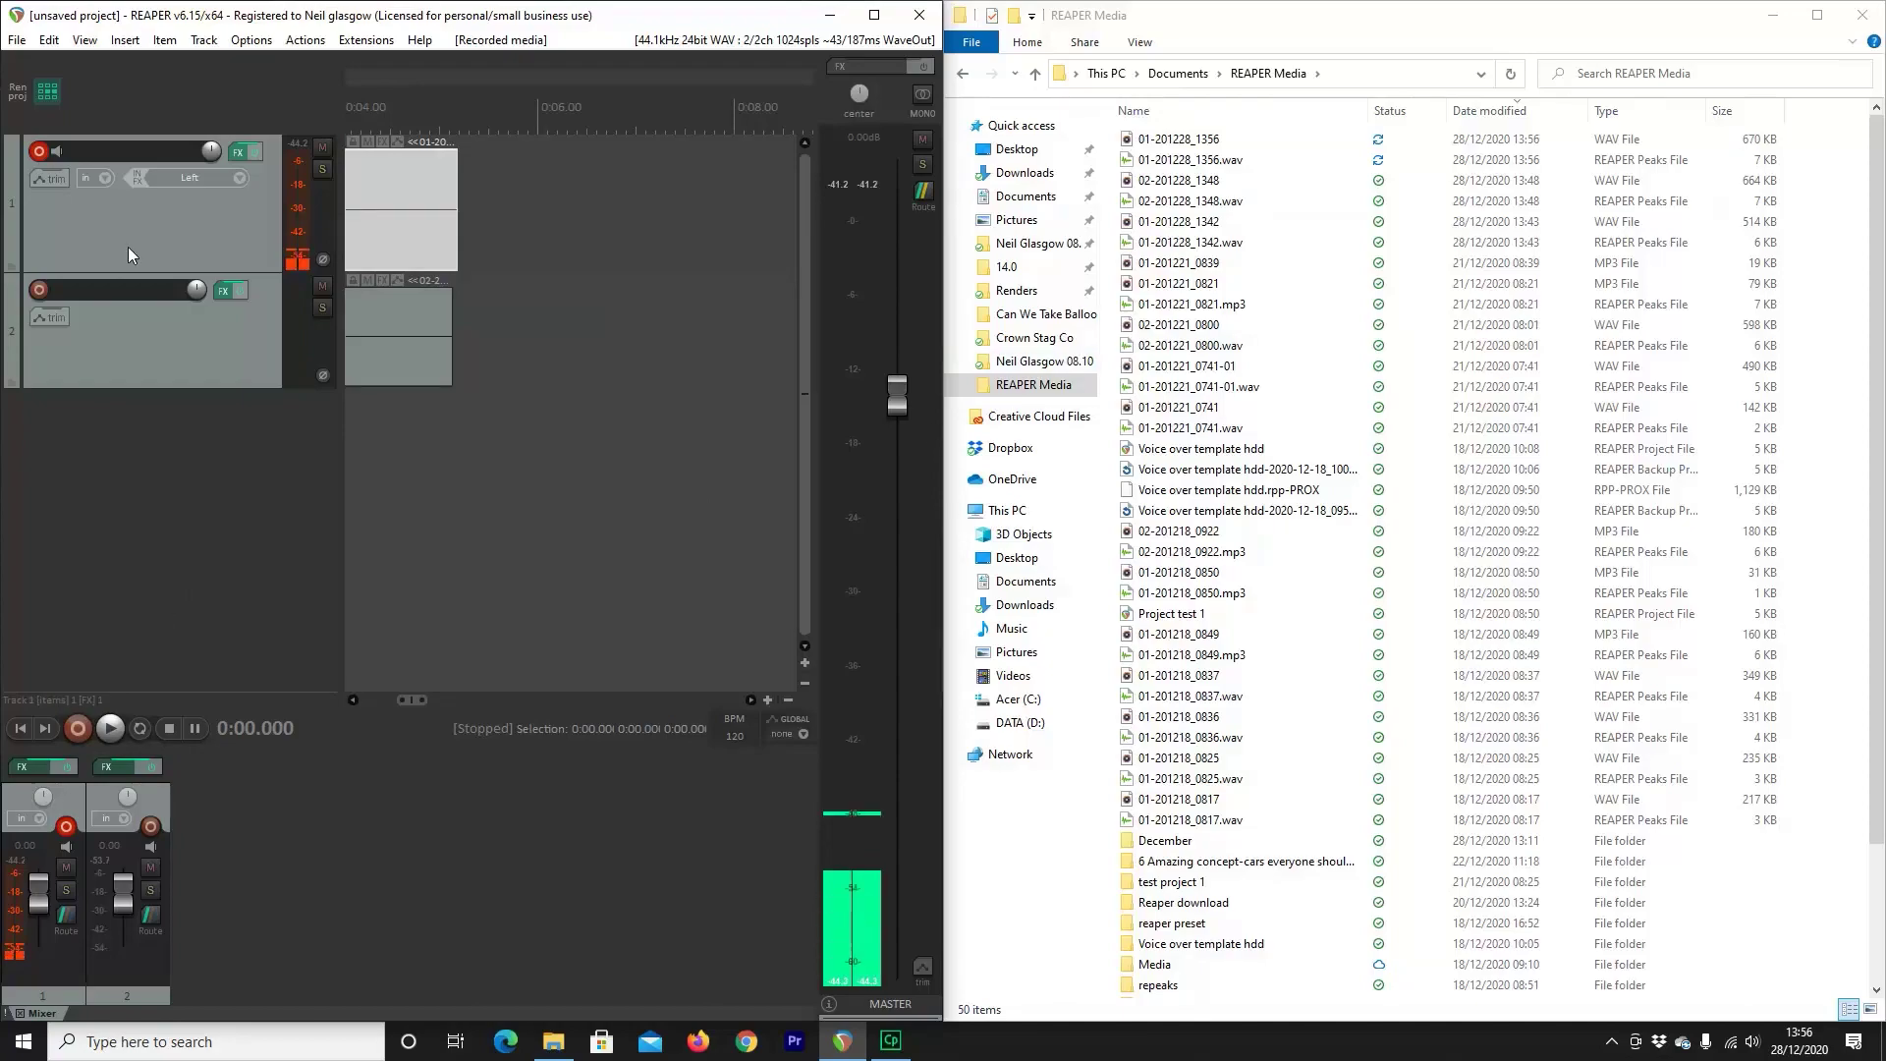
{"action": "left_click", "coordinate": [13, 49]}
{"action": "left_click", "coordinate": [46, 123]}
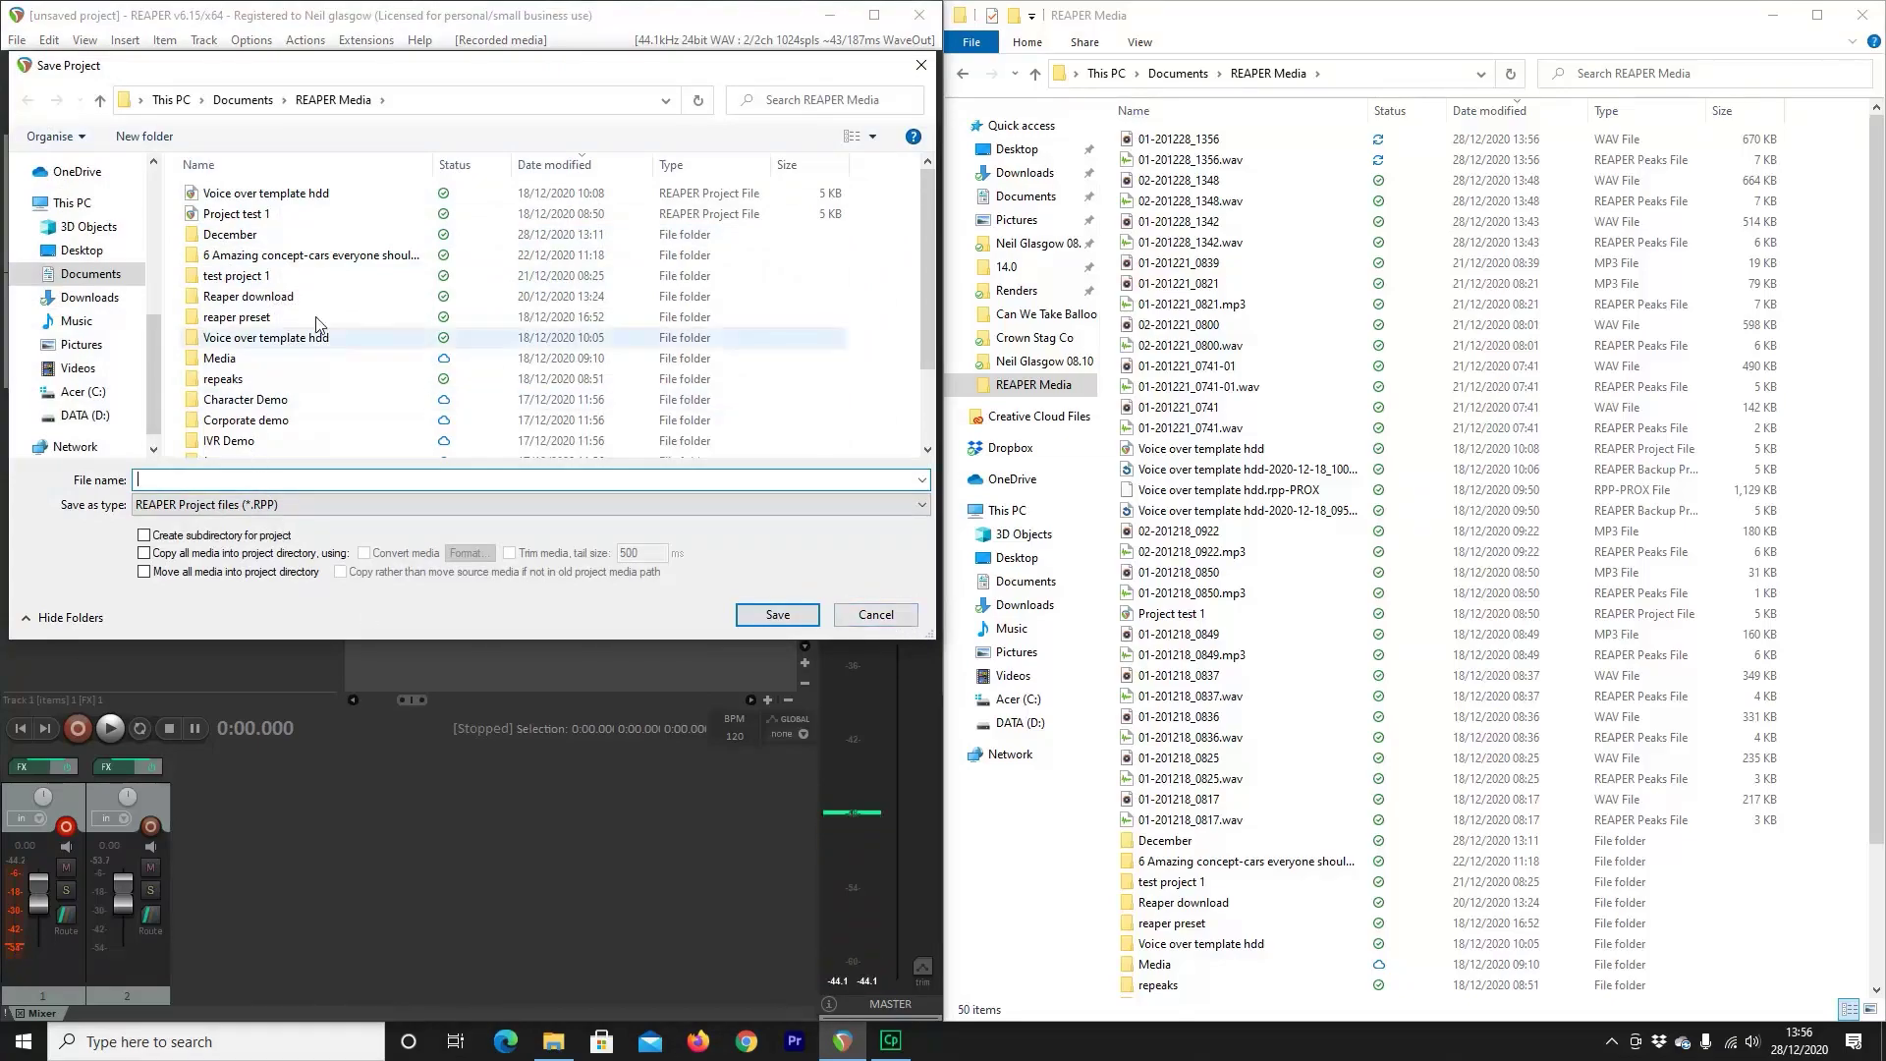
Save the project as 'Voice 1' in its own subfolder under December, and close File Explorer
{"action": "left_click", "coordinate": [370, 246]}
{"action": "double_click", "coordinate": [348, 245]}
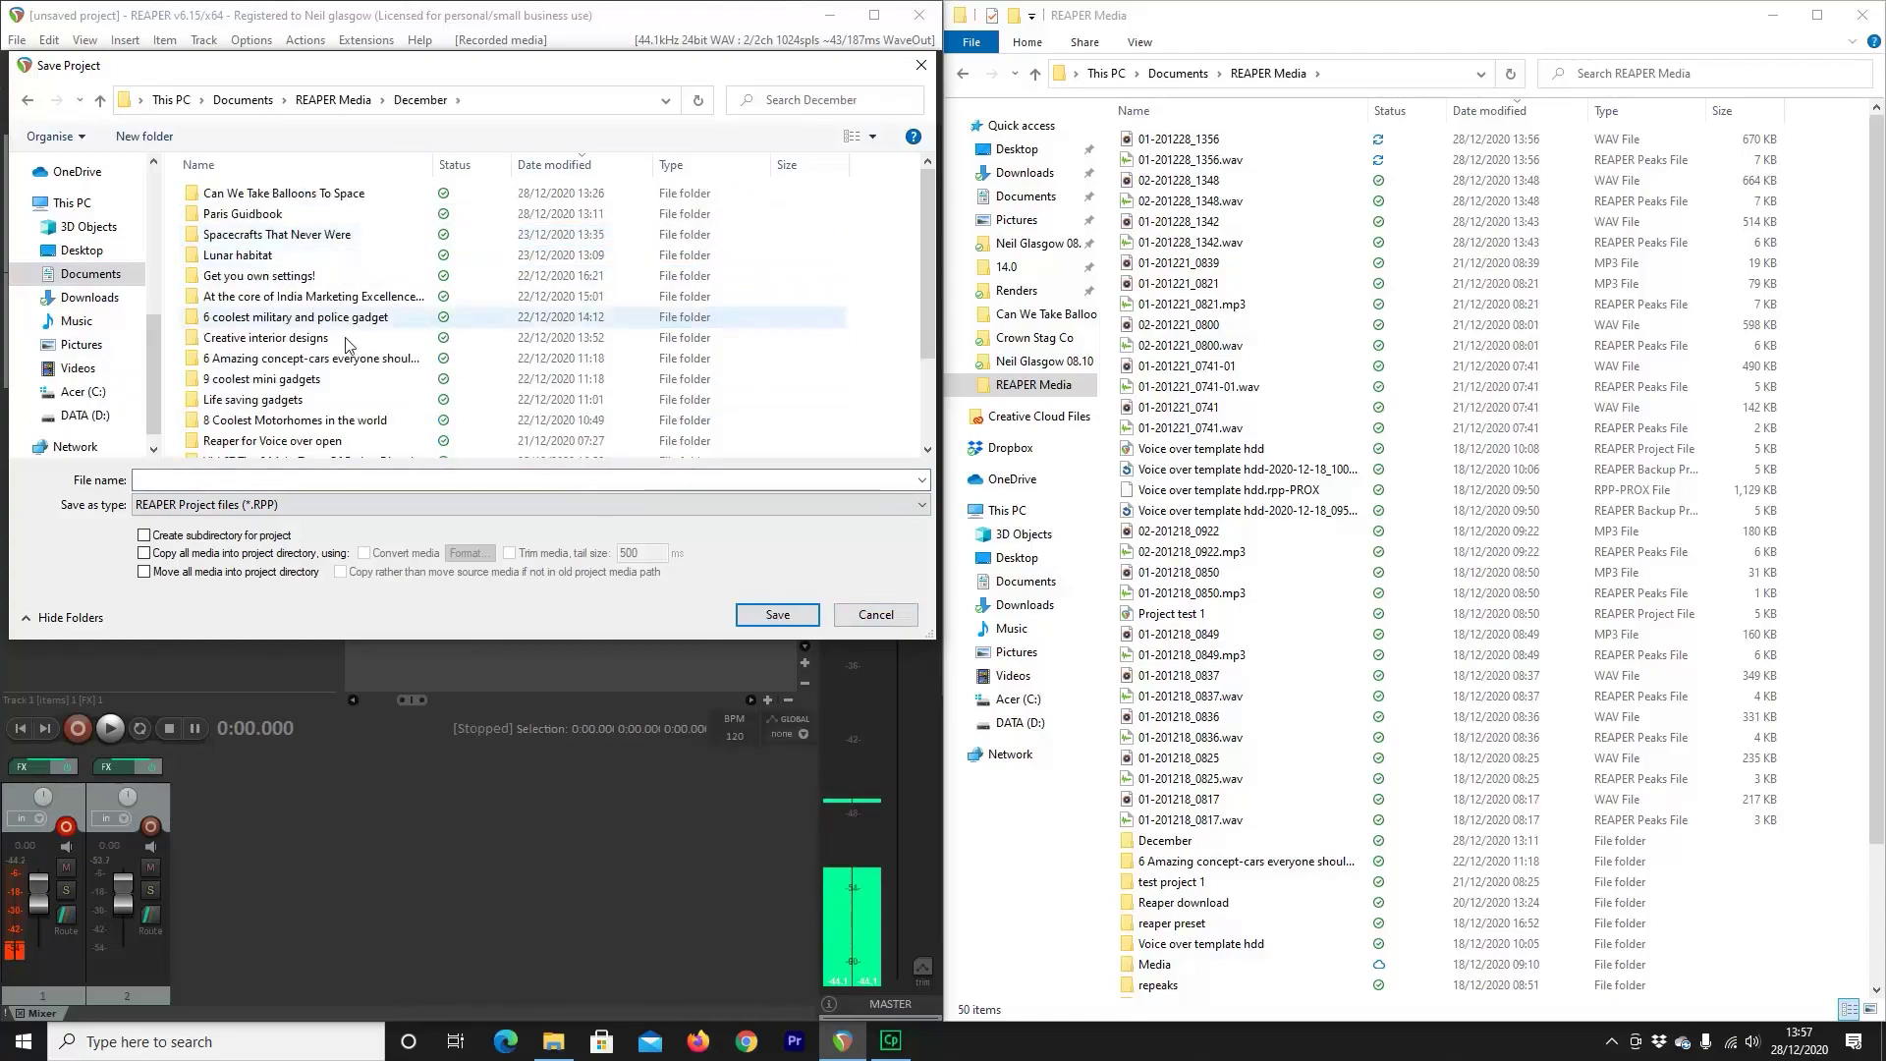
{"action": "type", "text": "Voice 1"}
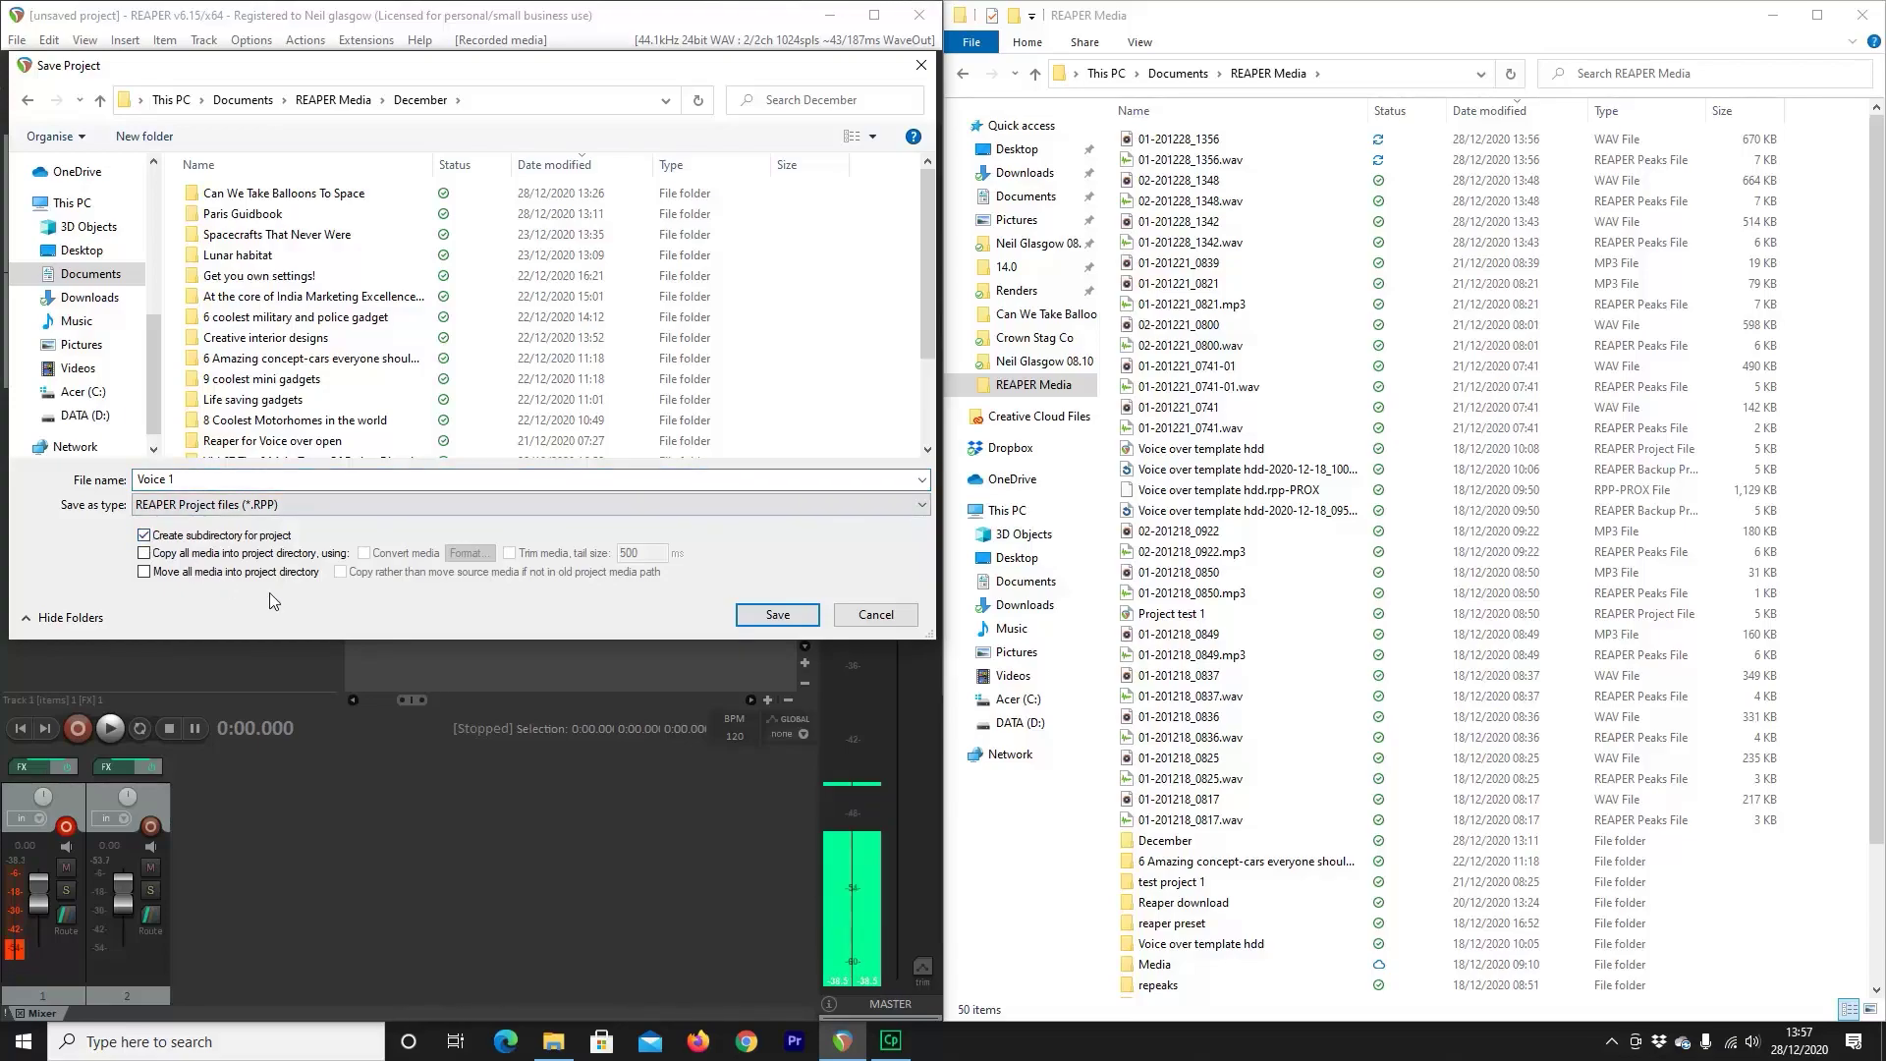
{"action": "left_click", "coordinate": [768, 617]}
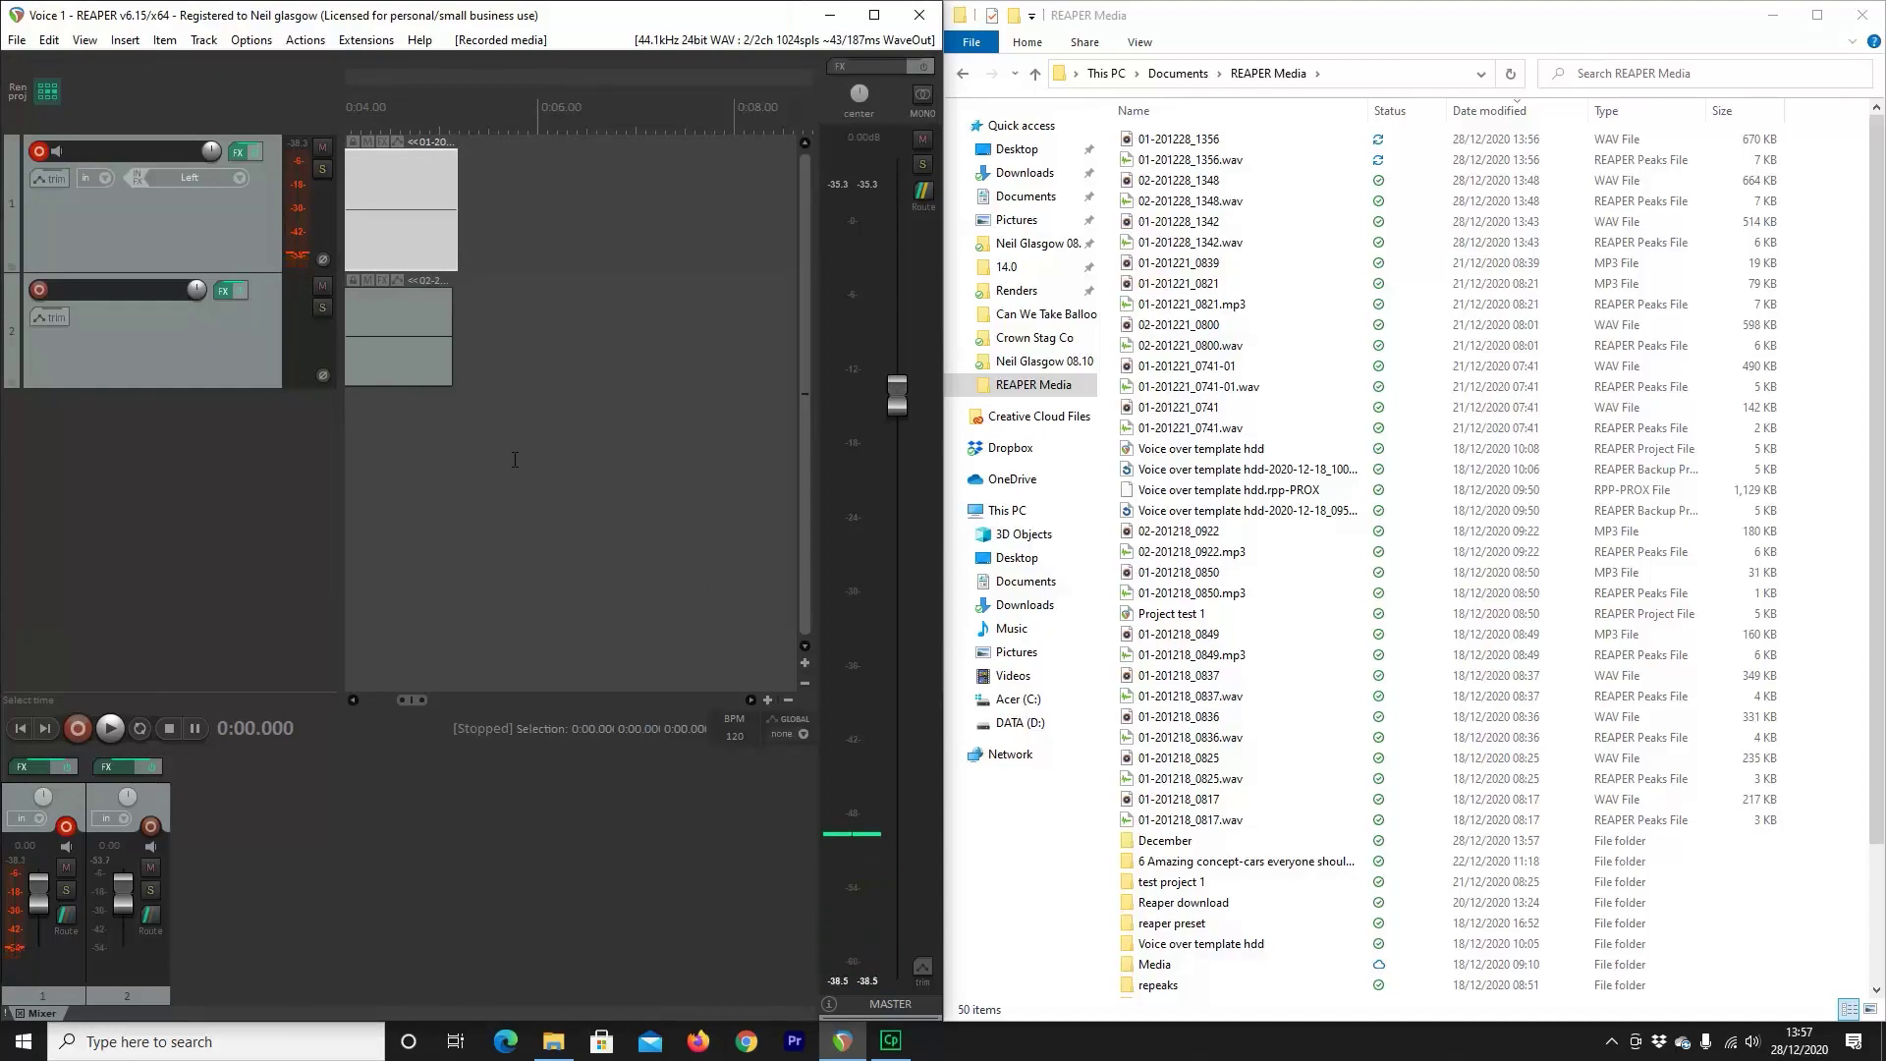
{"action": "left_click", "coordinate": [352, 699]}
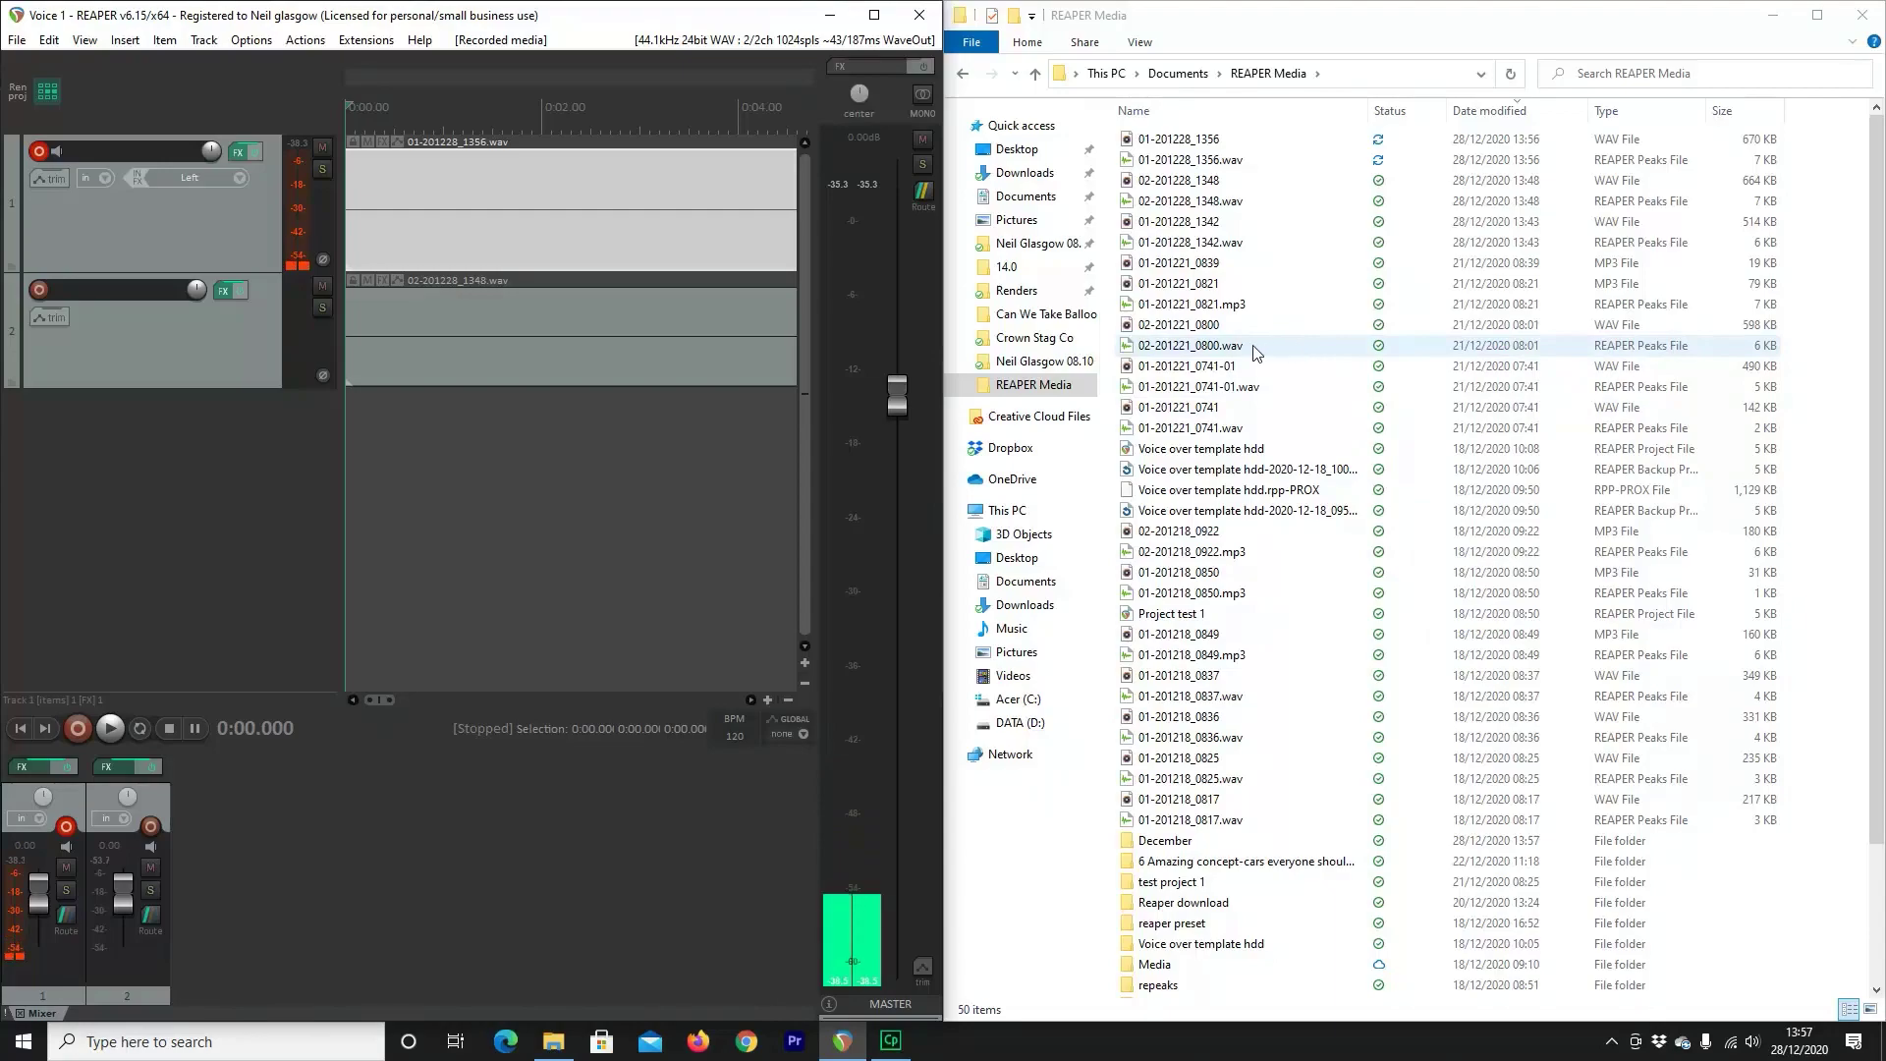
{"action": "left_click", "coordinate": [1862, 14]}
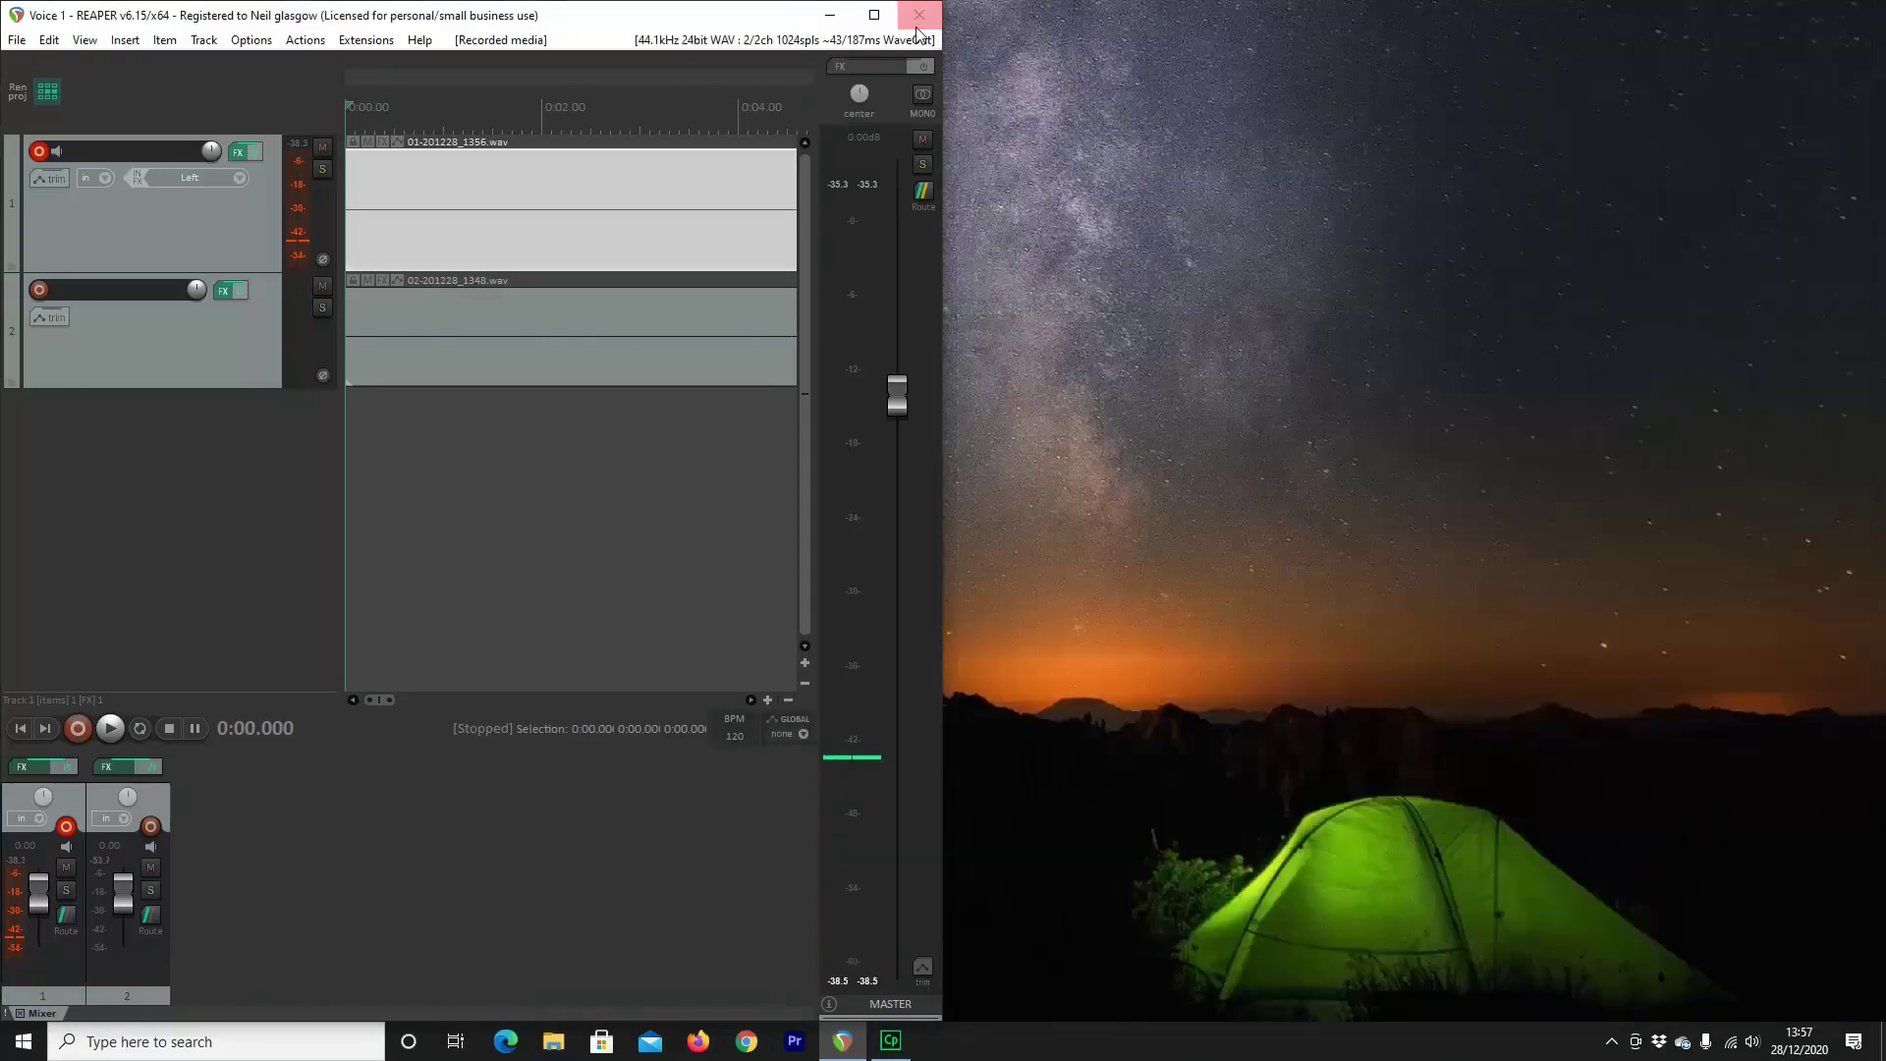
In Project preferences, enable prompt-to-save, timestamped backups and undo histories, with autosave every 1 minute
{"action": "left_click", "coordinate": [874, 14]}
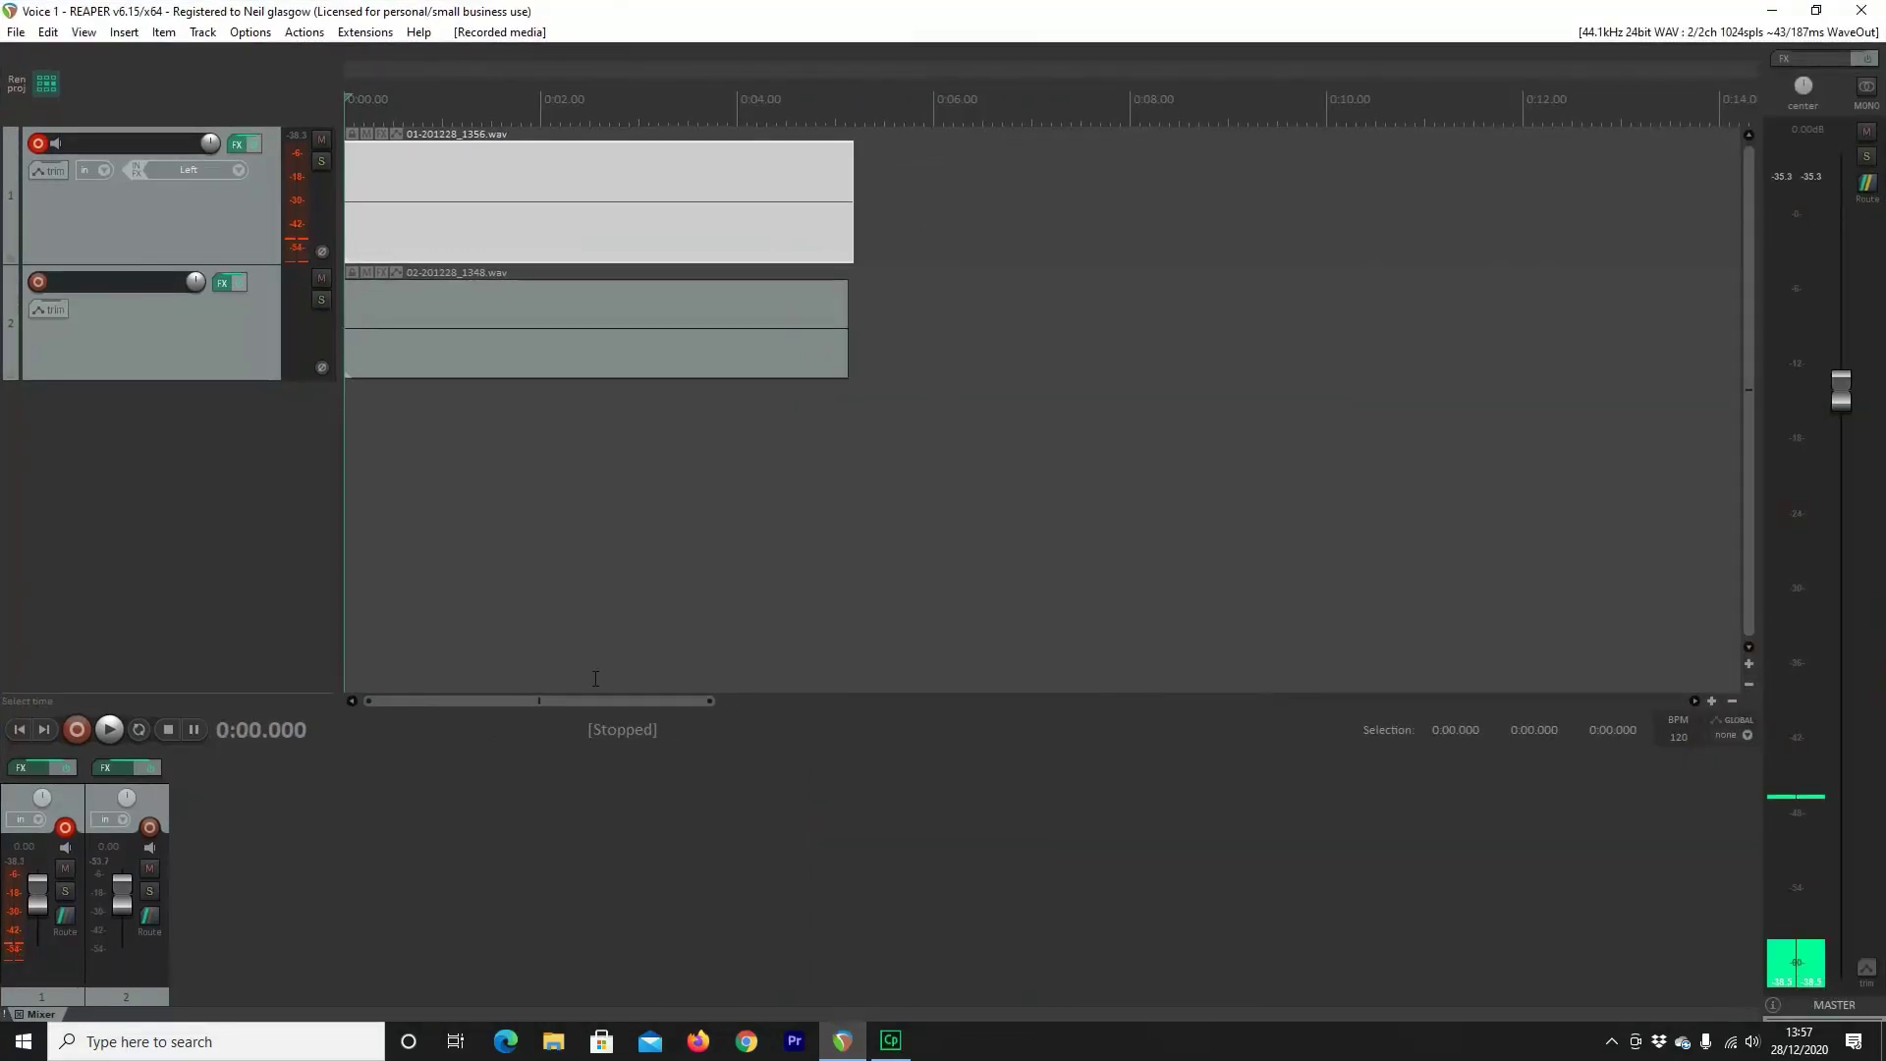
{"action": "left_click", "coordinate": [252, 33]}
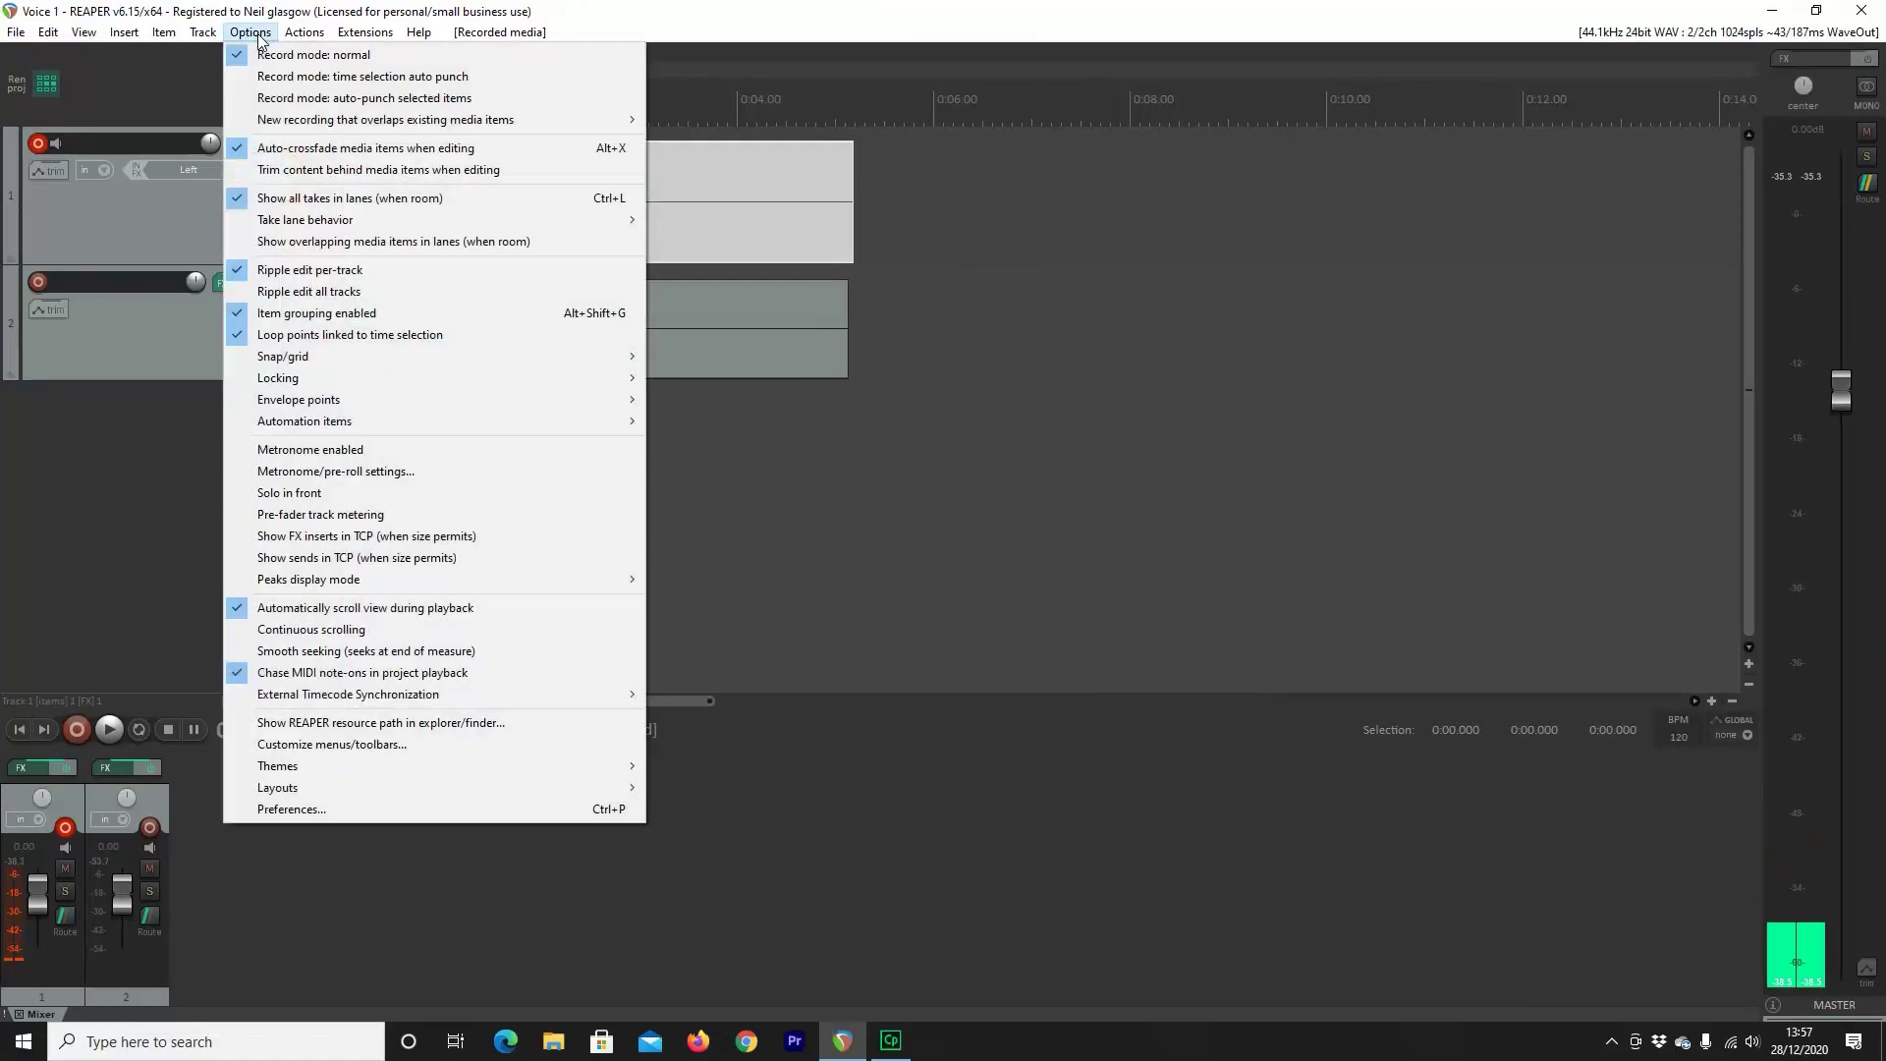
{"action": "left_click", "coordinate": [406, 813]}
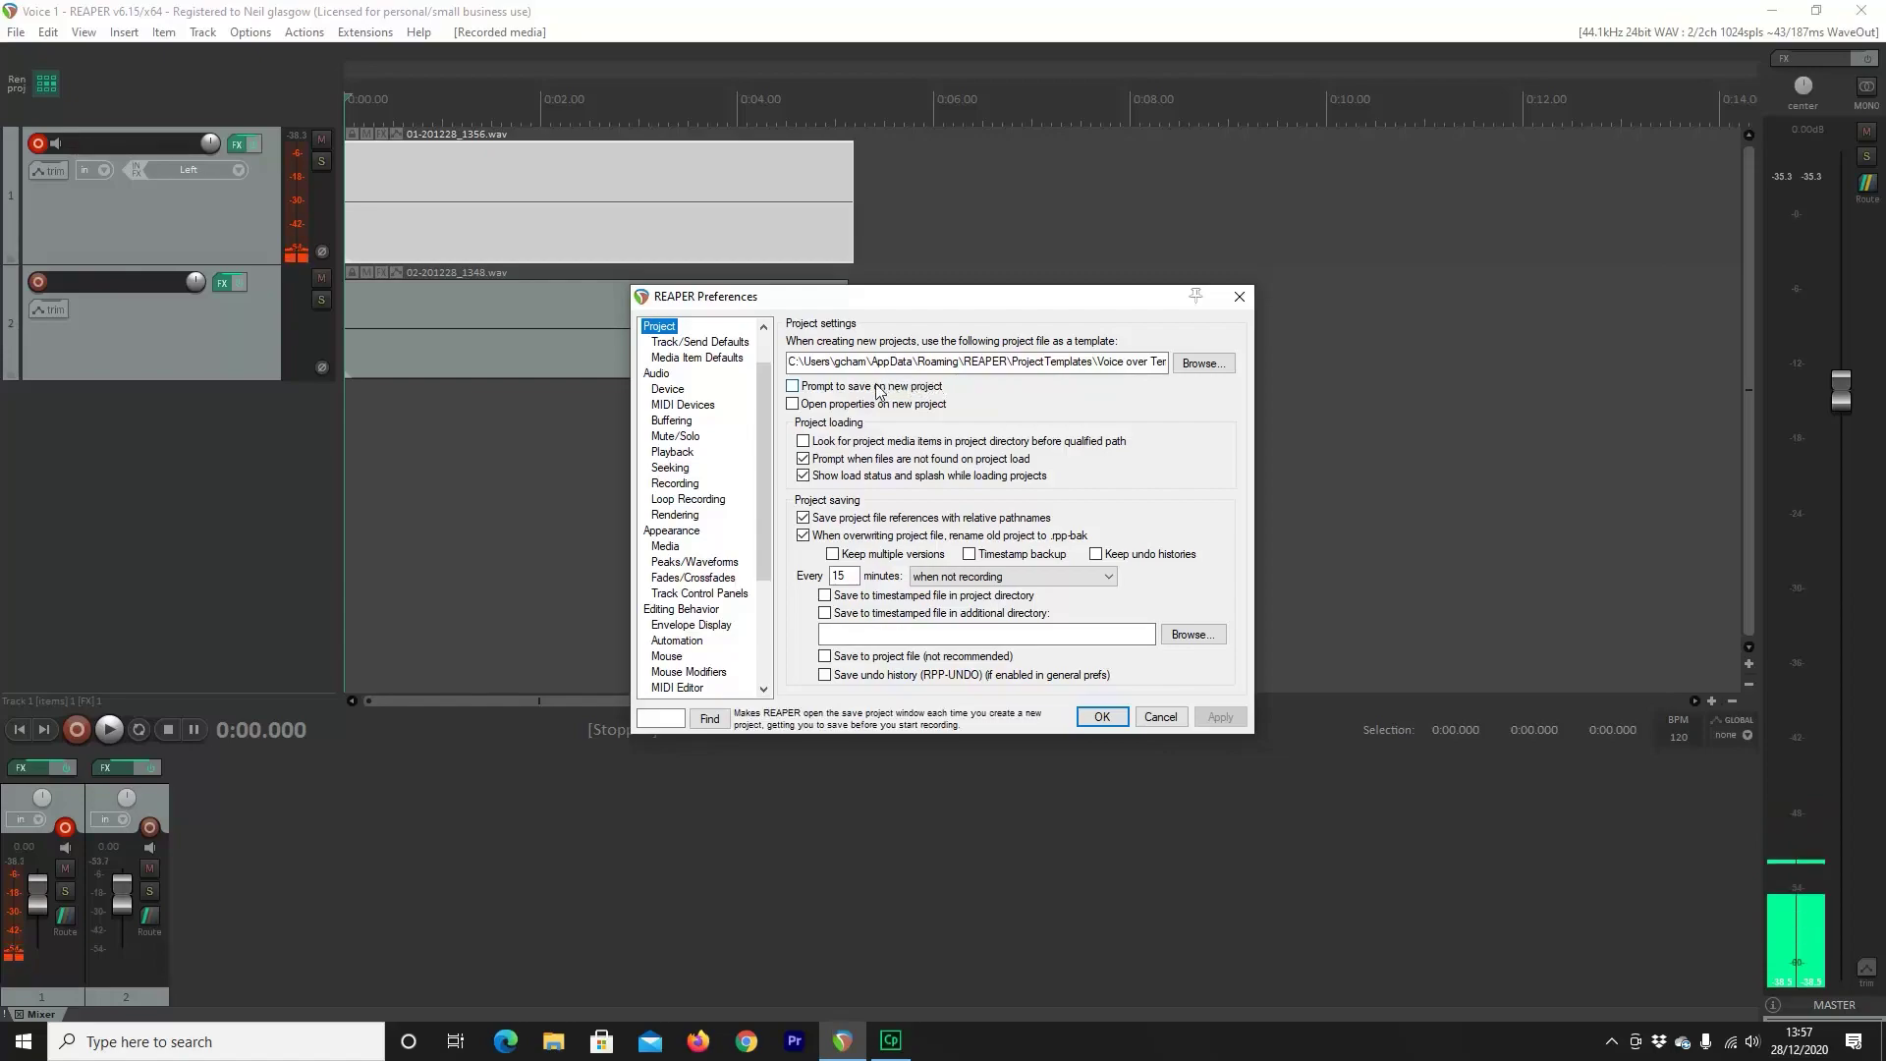
{"action": "left_click", "coordinate": [792, 386]}
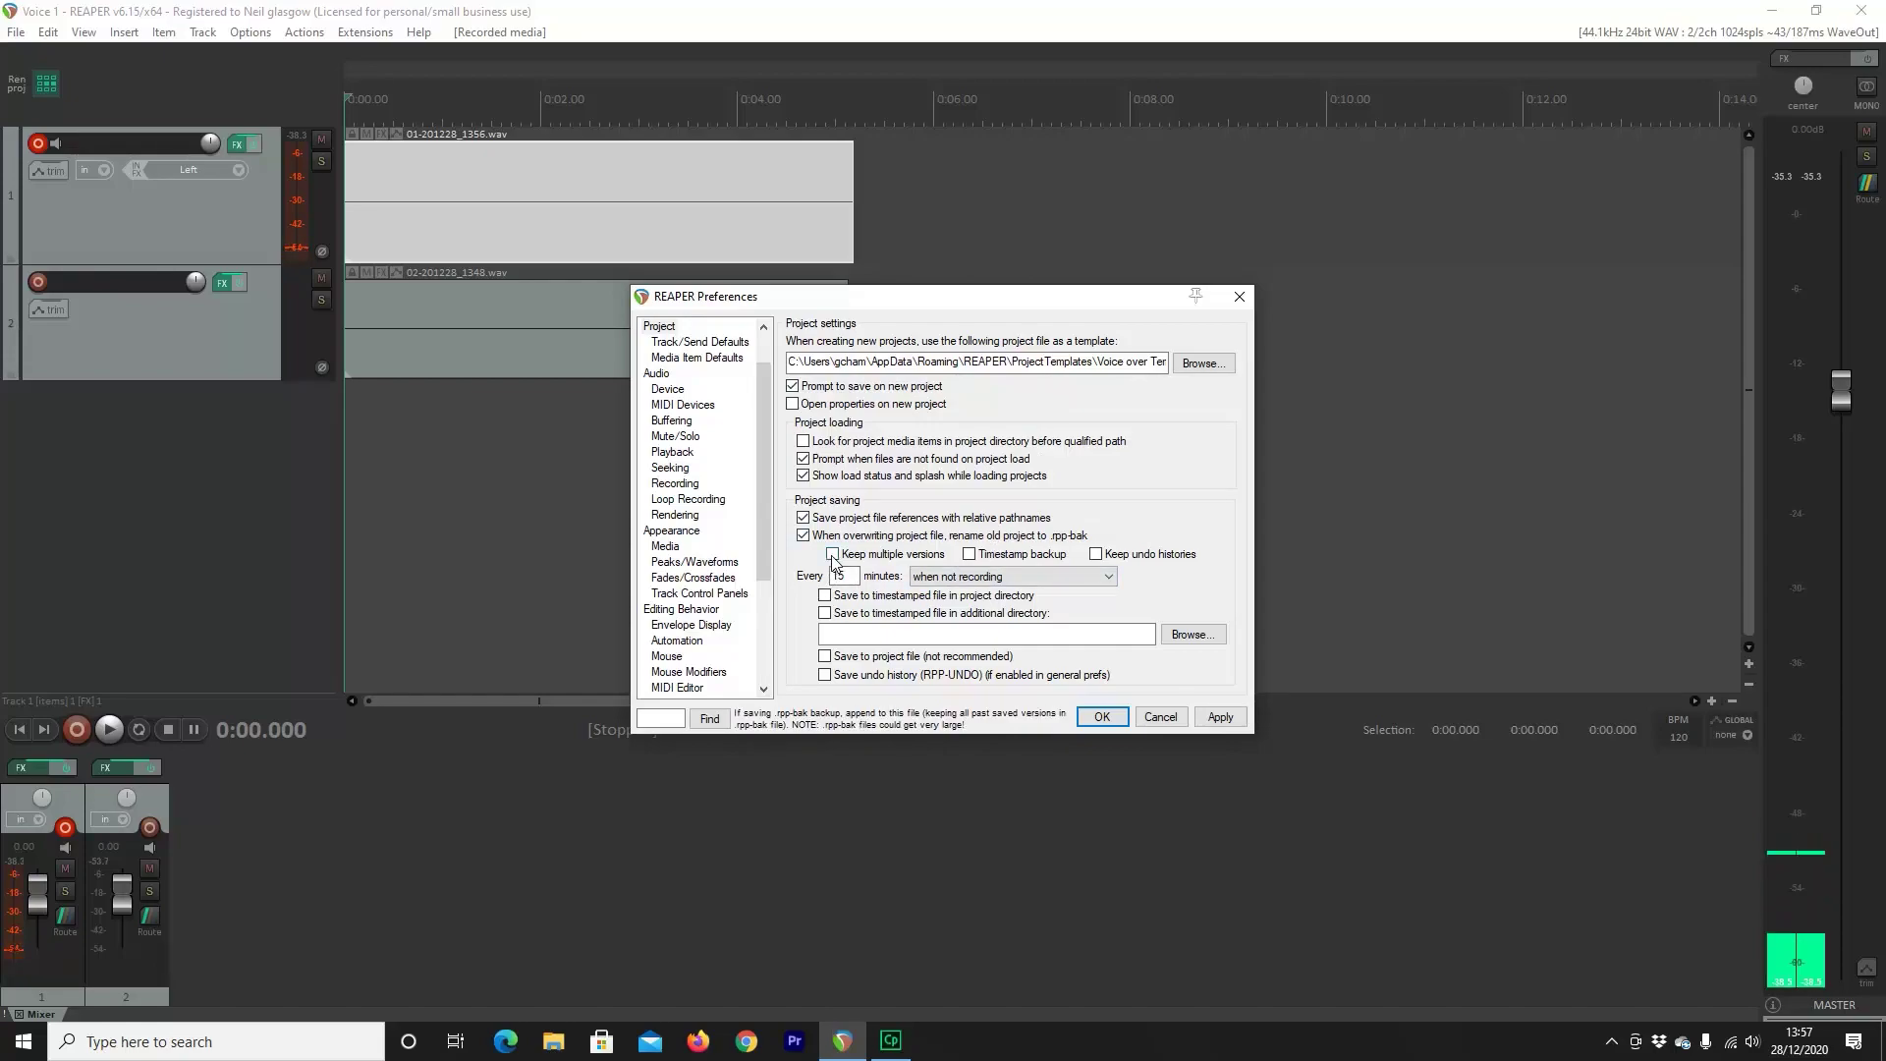
{"action": "left_click", "coordinate": [980, 556]}
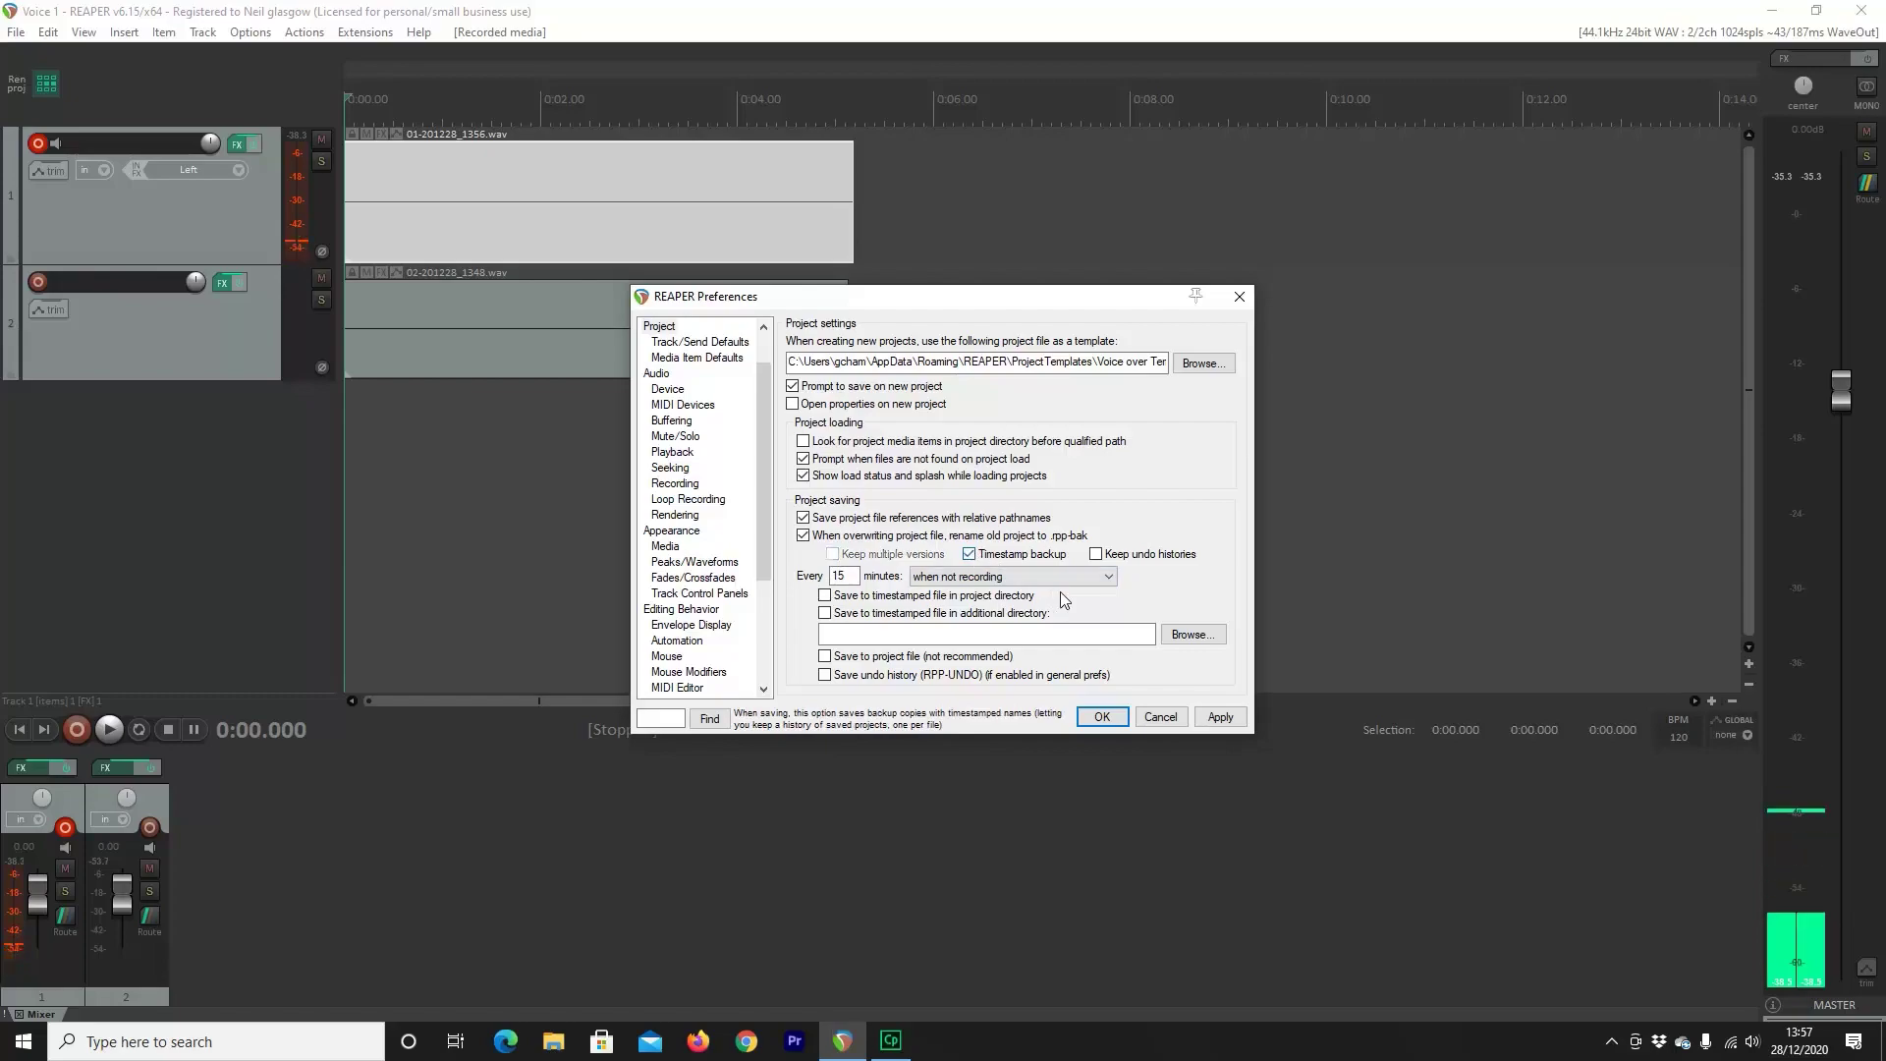
{"action": "left_click", "coordinate": [1097, 555]}
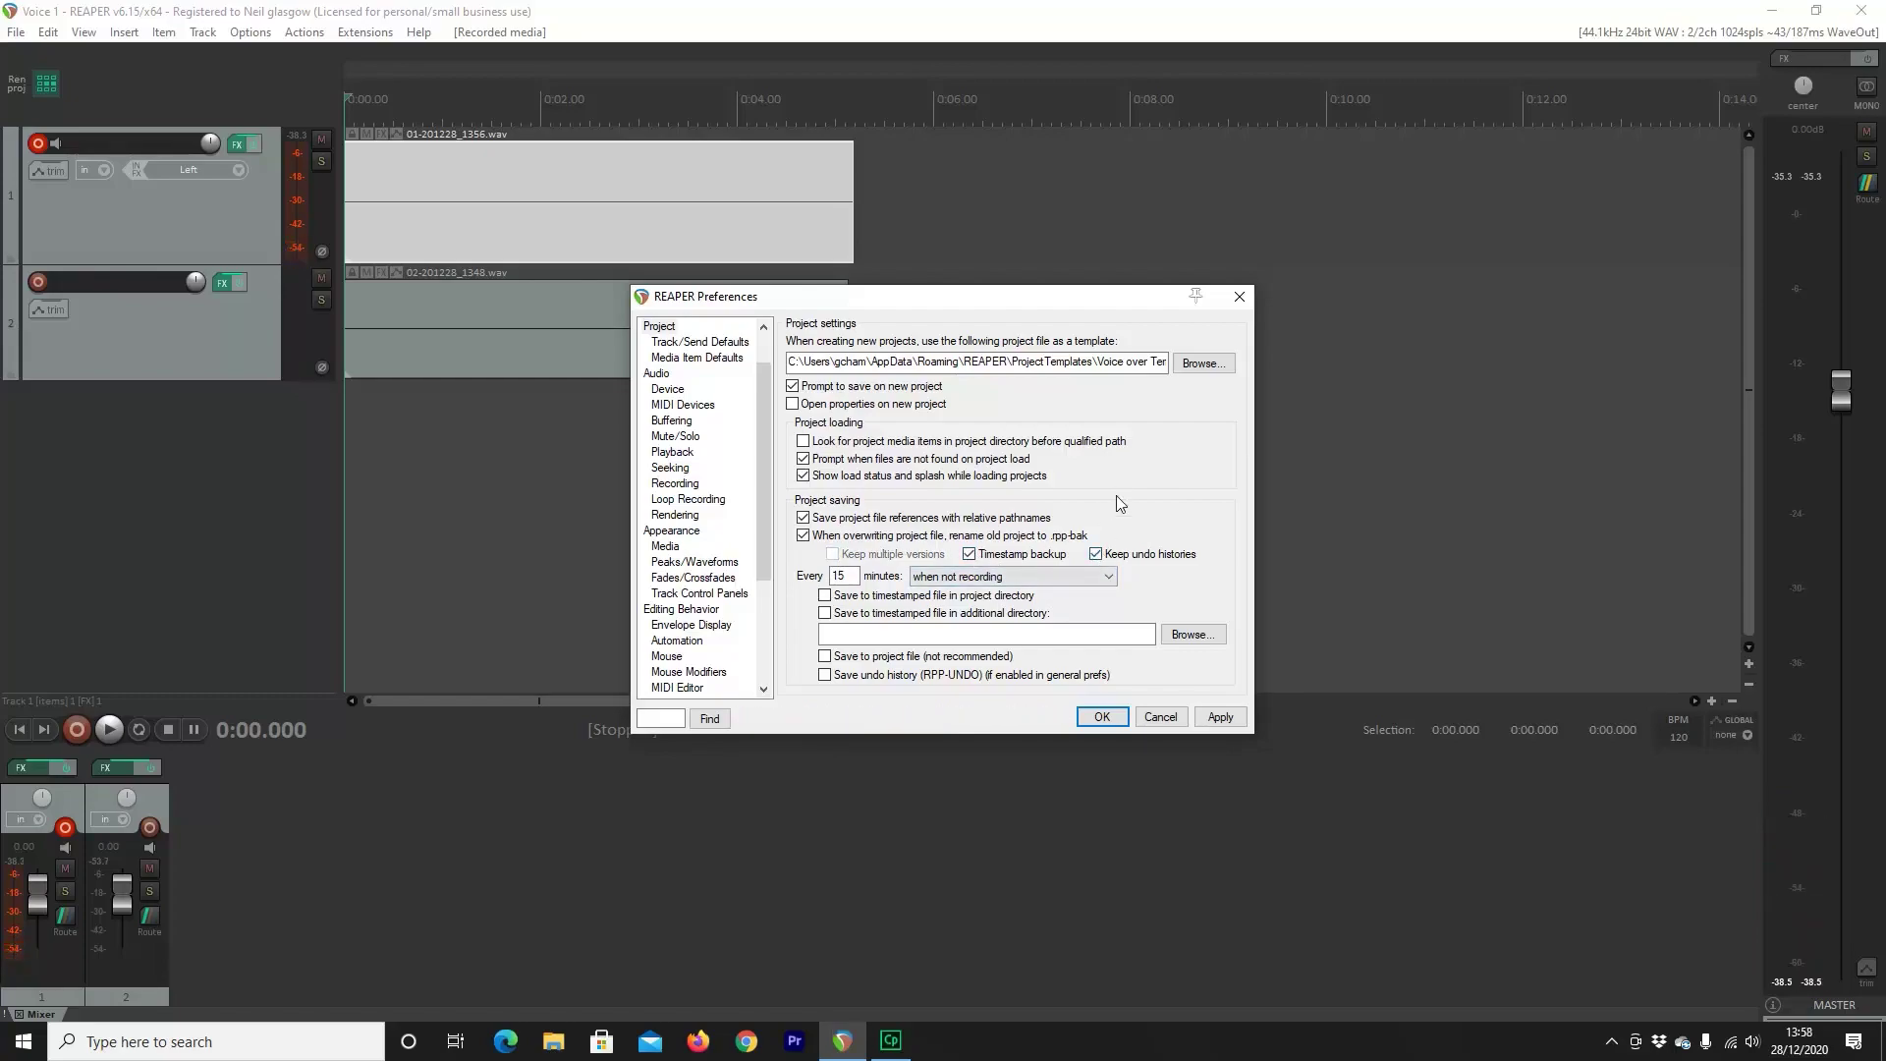
{"action": "double_click", "coordinate": [843, 576]}
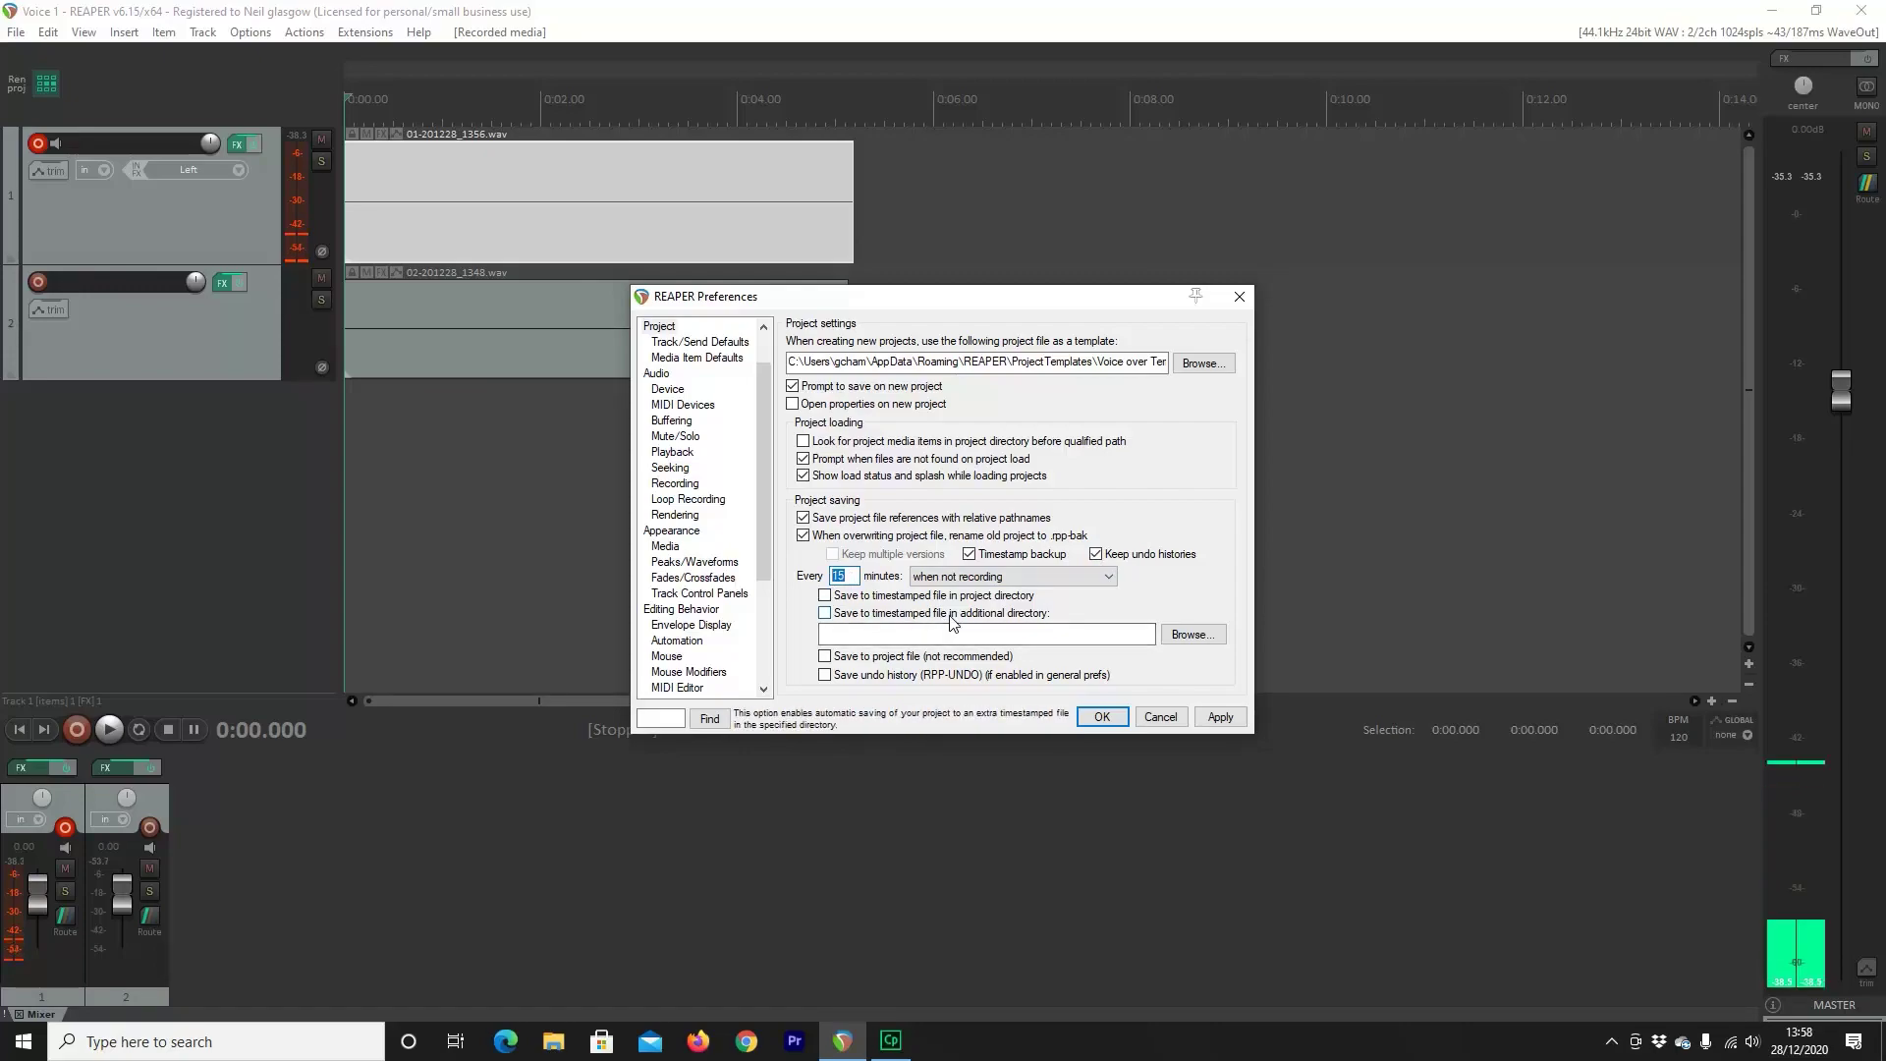
{"action": "type", "text": "1"}
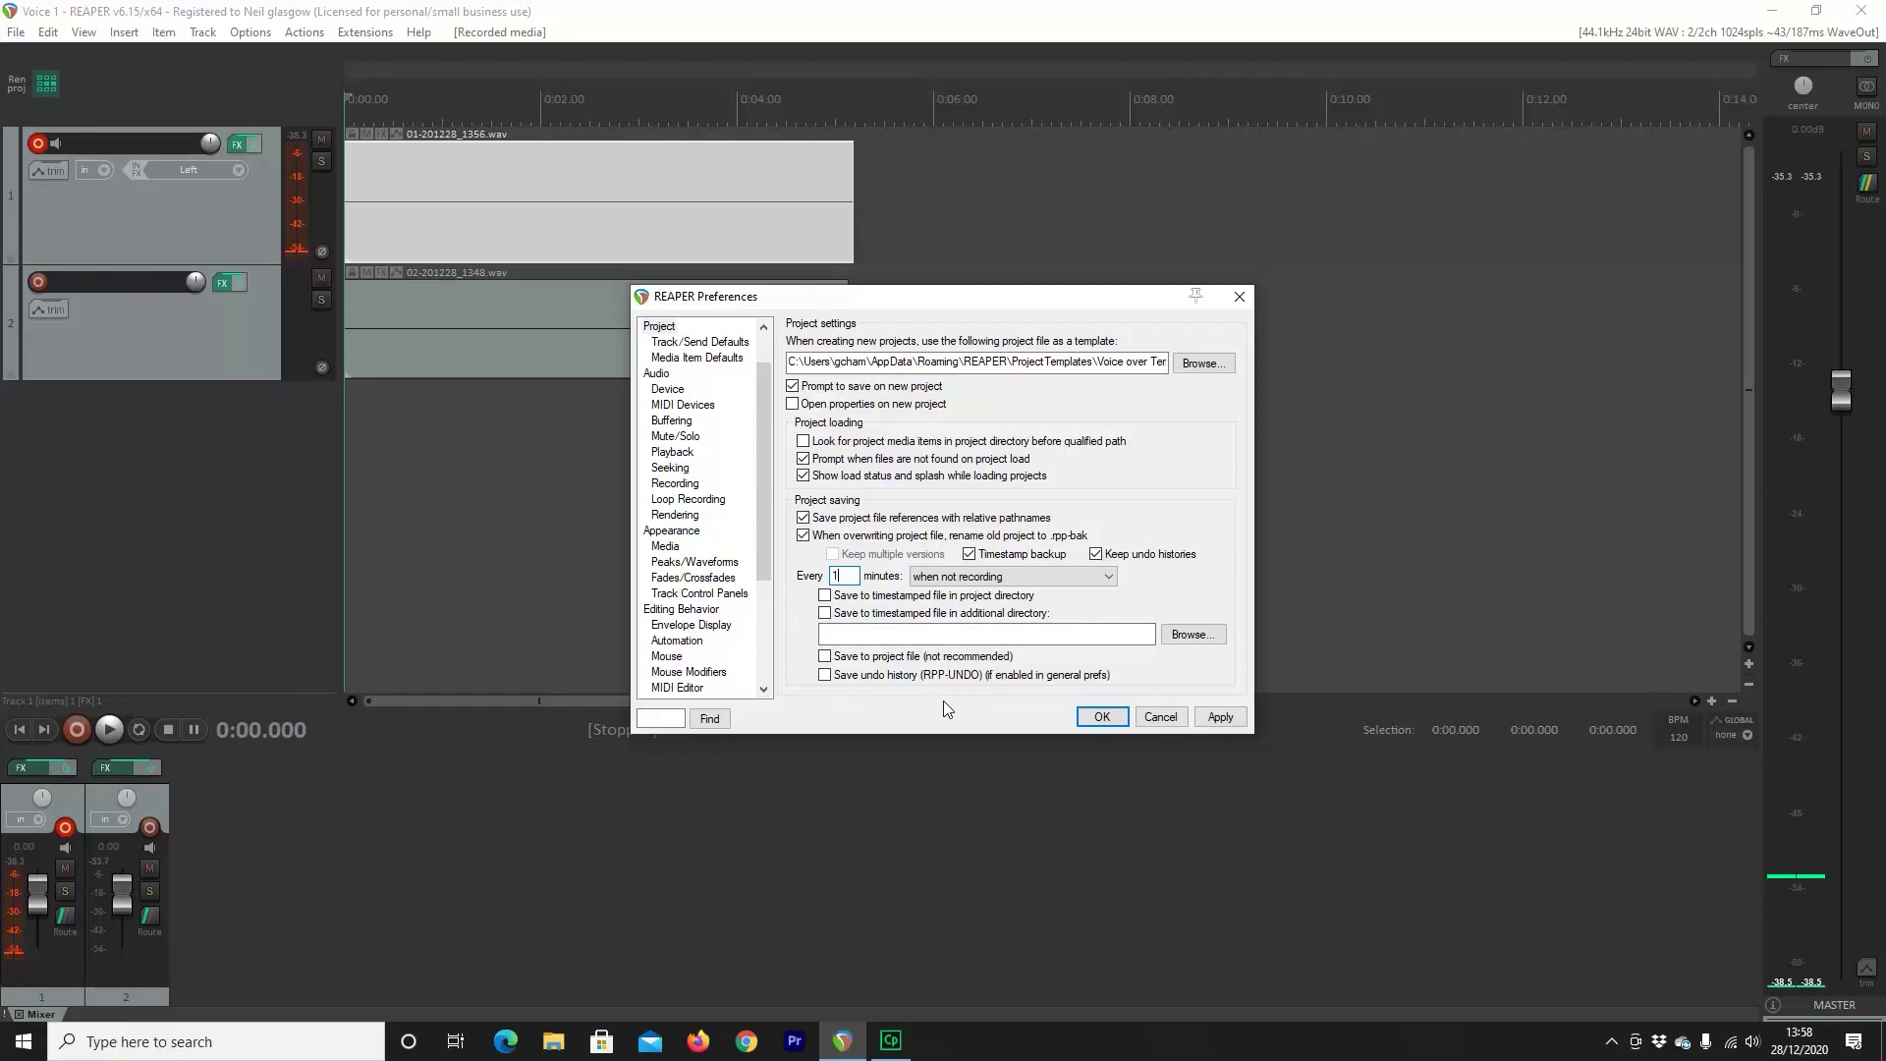
{"action": "left_click", "coordinate": [1219, 719]}
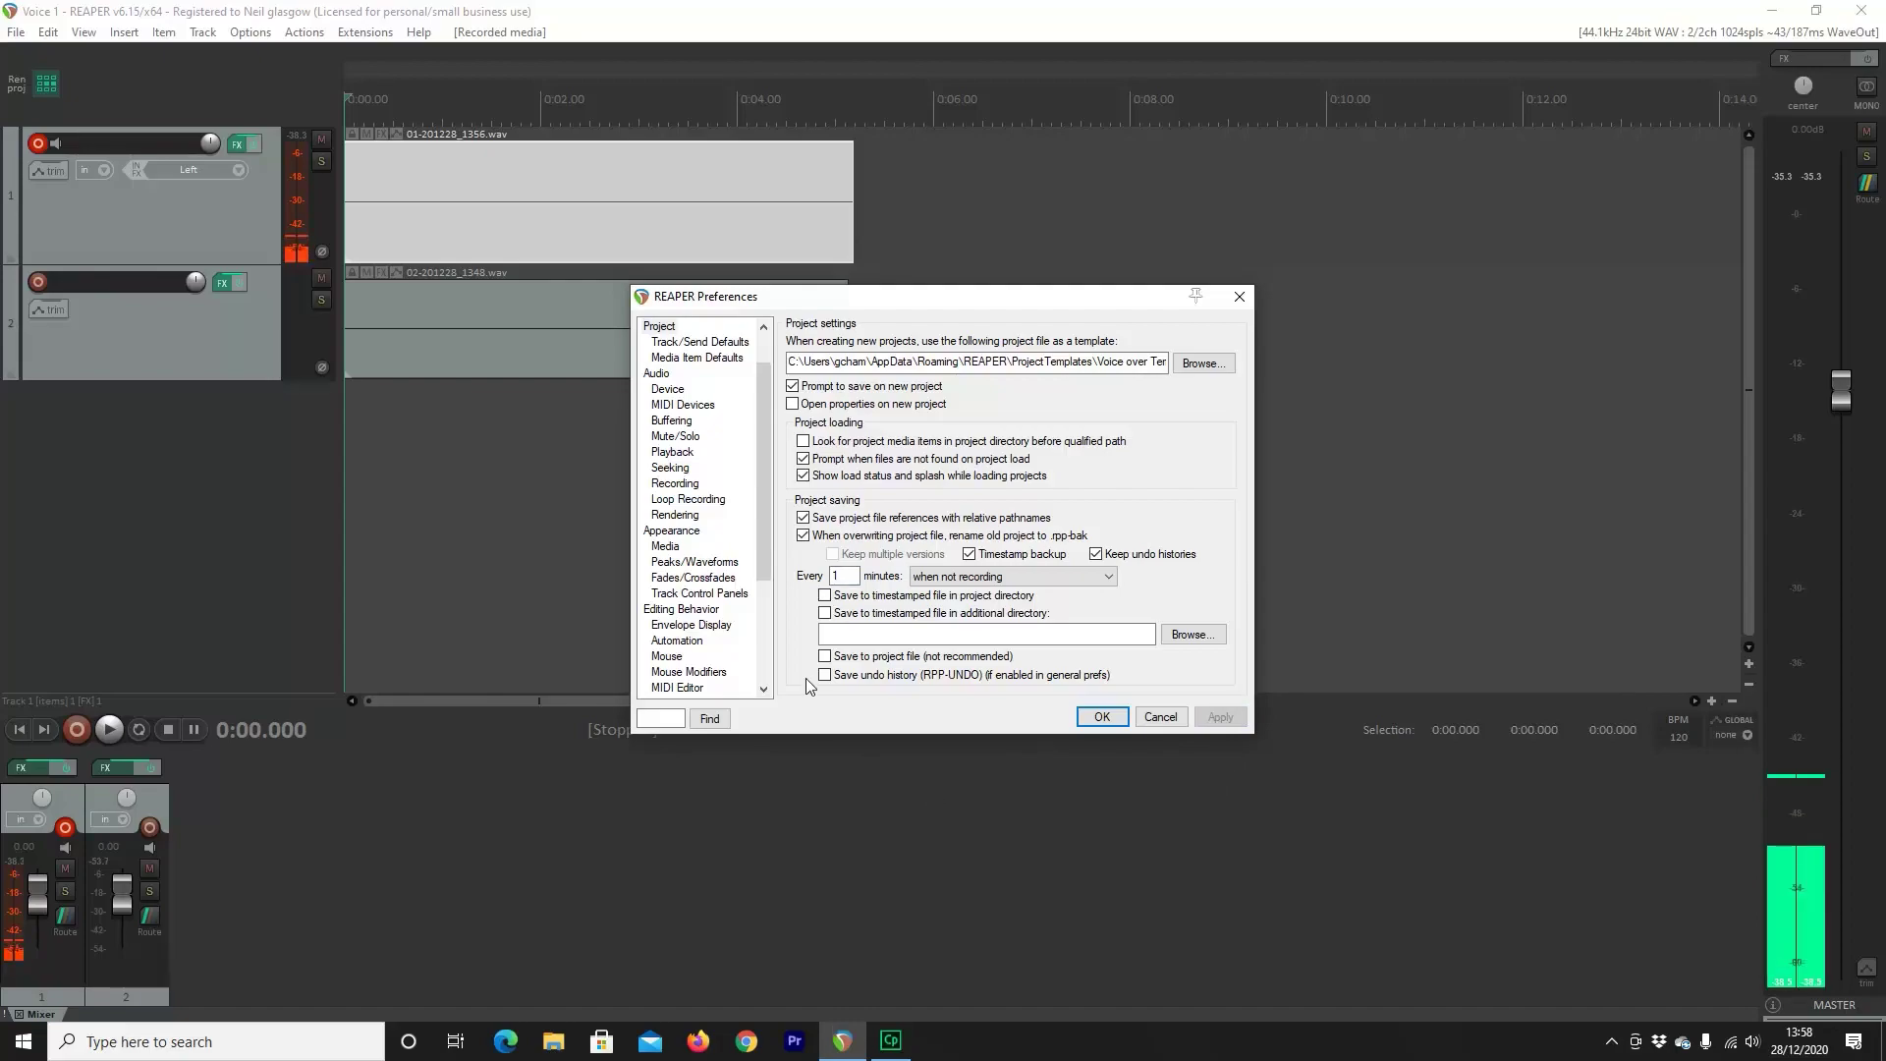
Set the default save path for new projects to 'Media' in Preferences > Paths
{"action": "left_click_drag", "start_coordinate": [762, 468], "coordinate": [770, 433]}
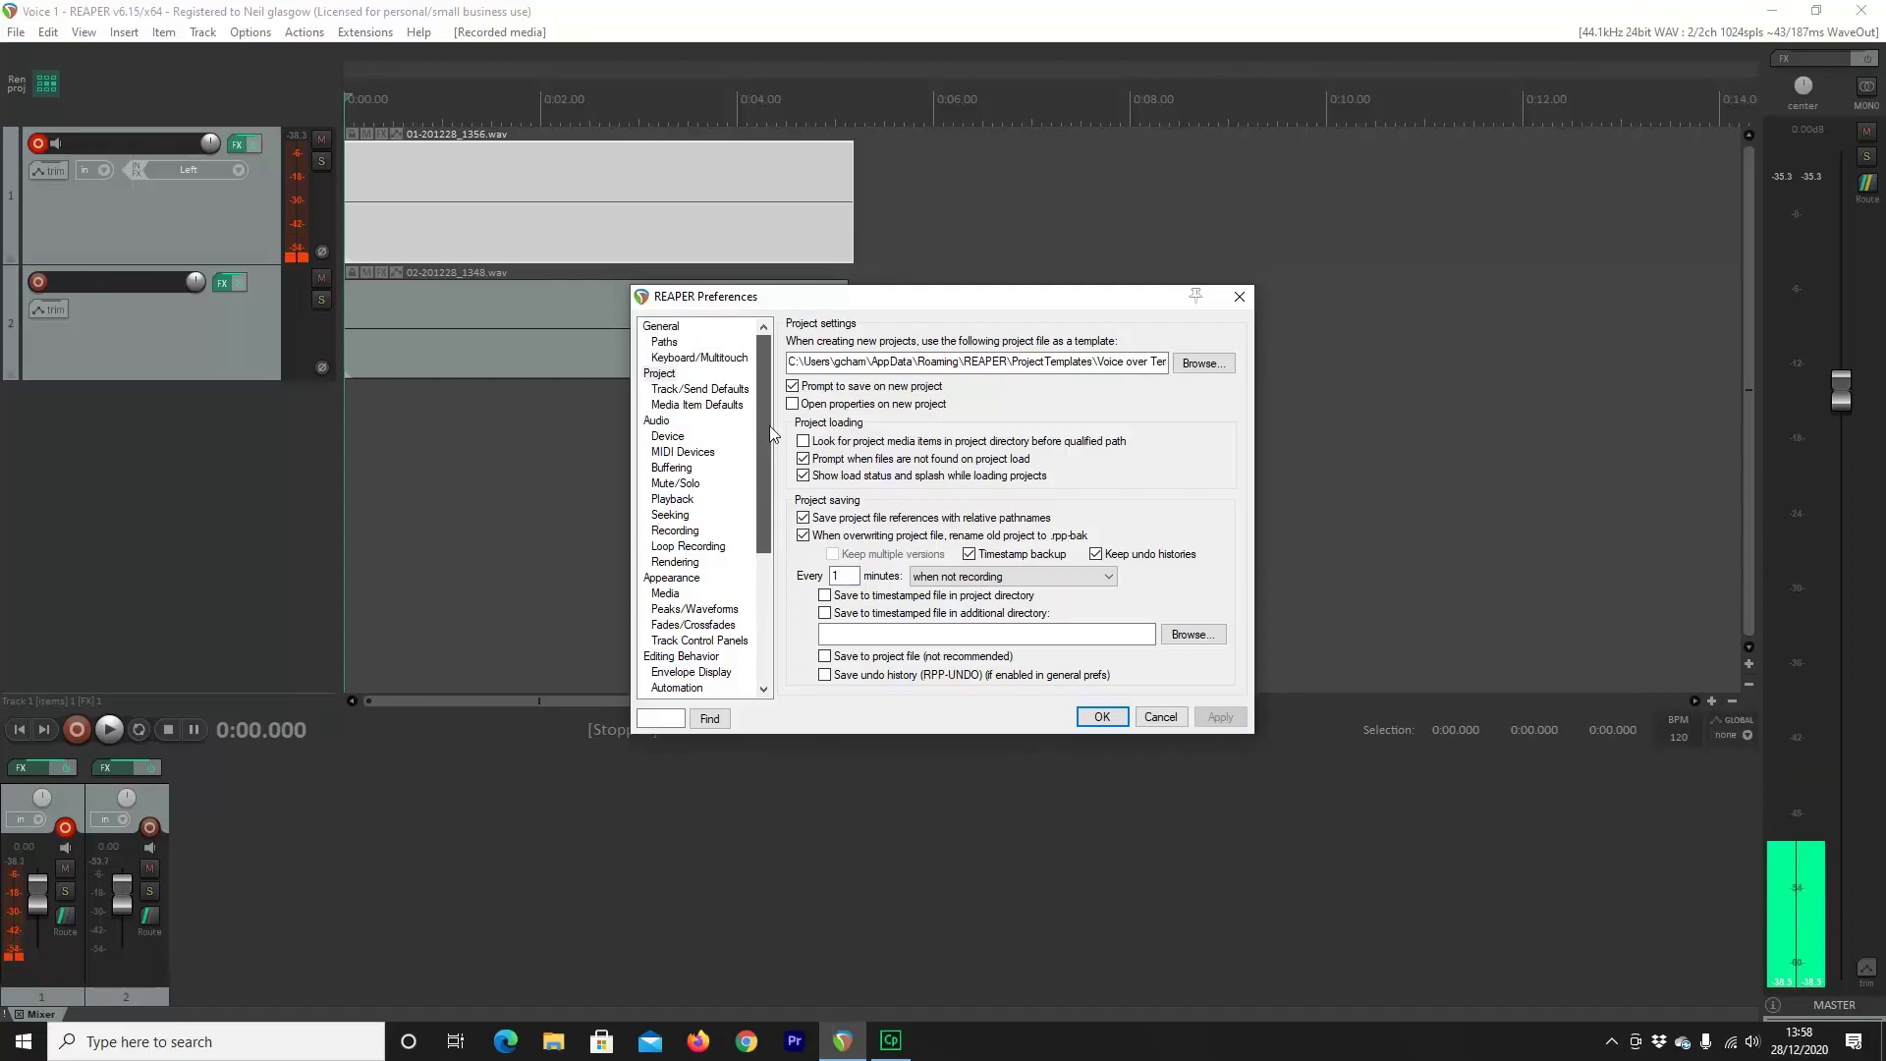
{"action": "left_click", "coordinate": [662, 327]}
{"action": "left_click", "coordinate": [665, 343]}
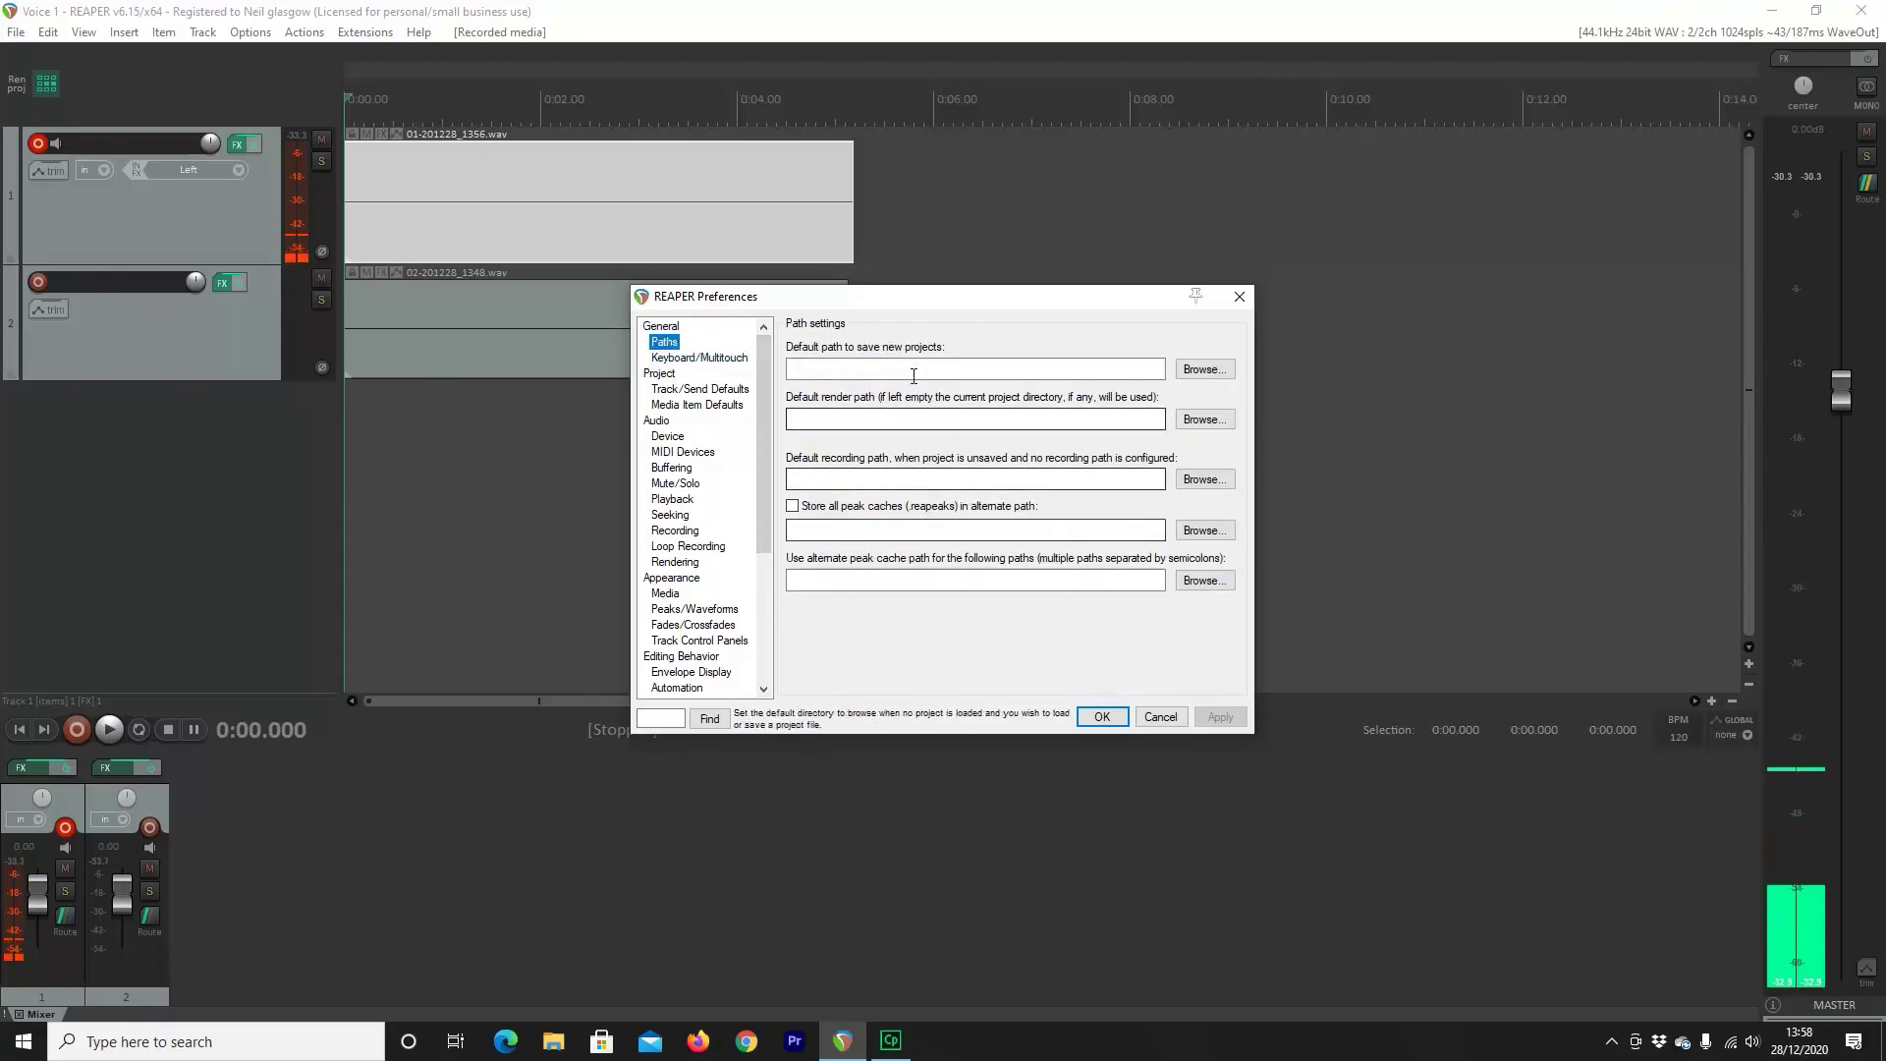
{"action": "left_click", "coordinate": [861, 369]}
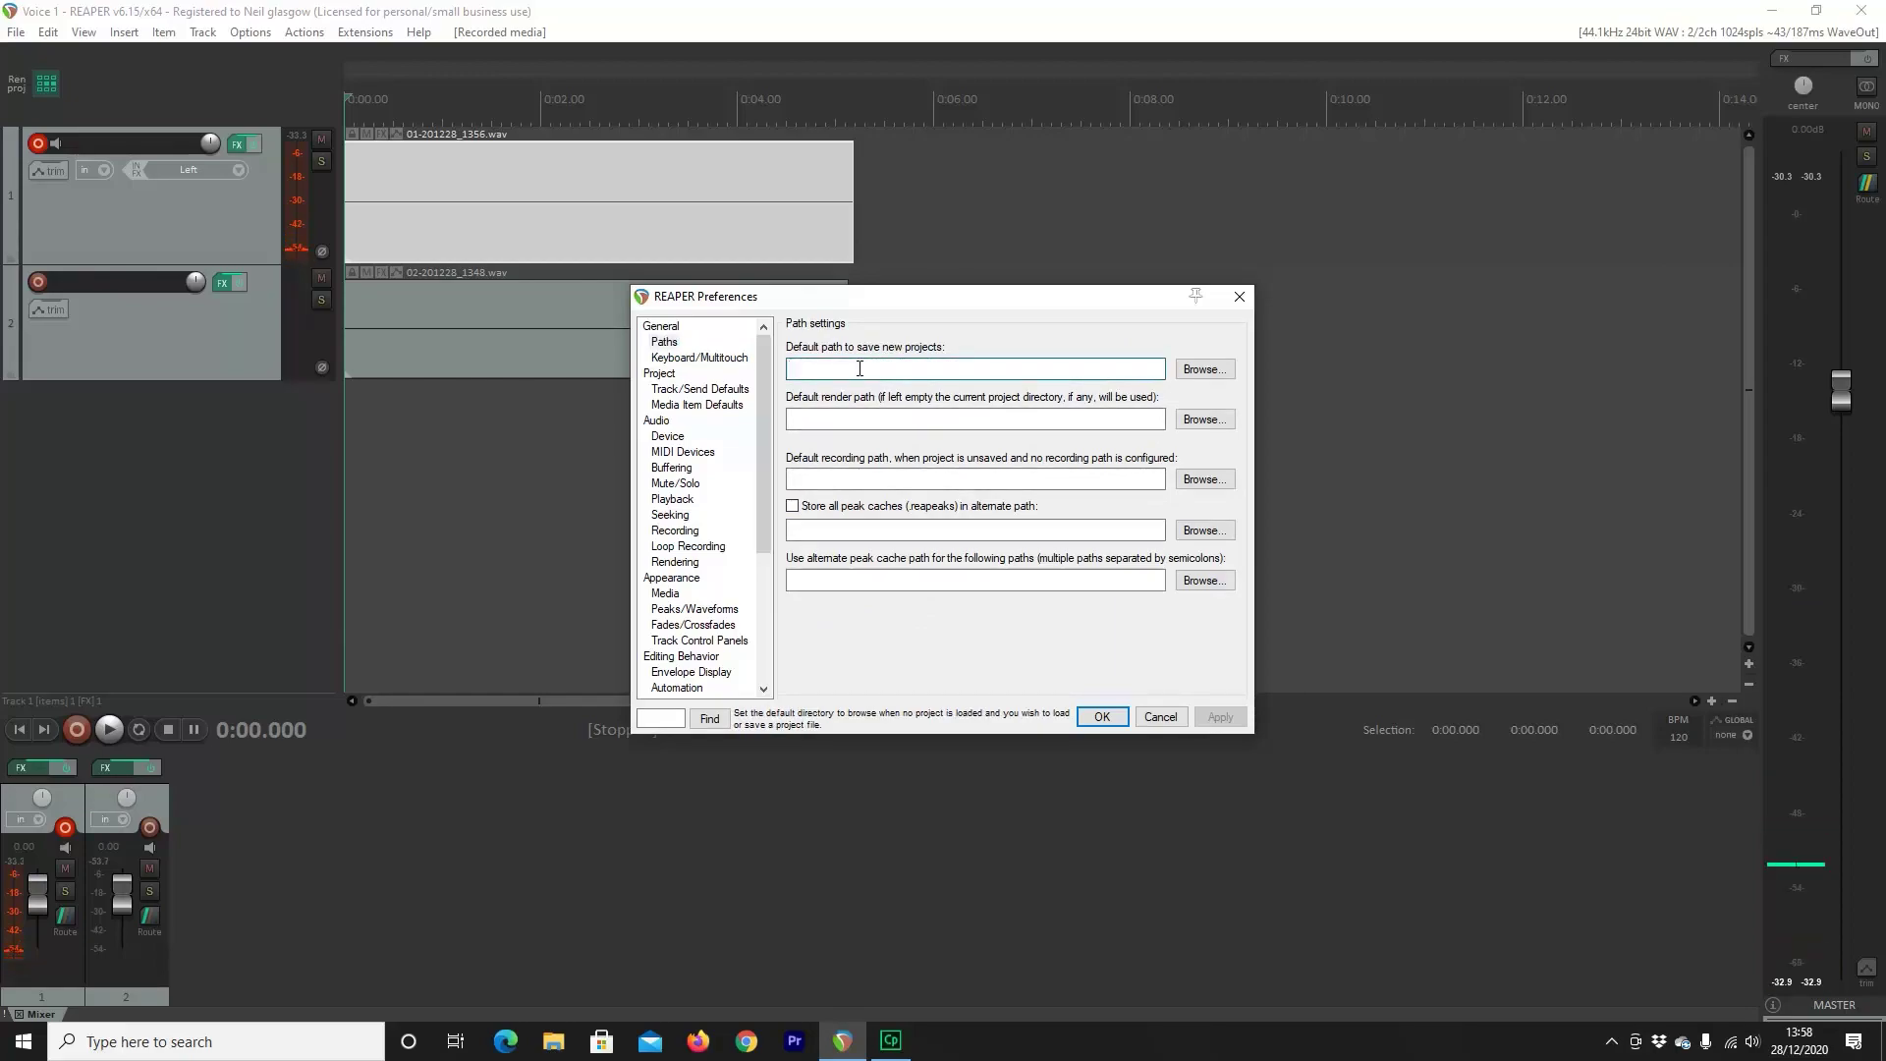
{"action": "type", "text": "Media"}
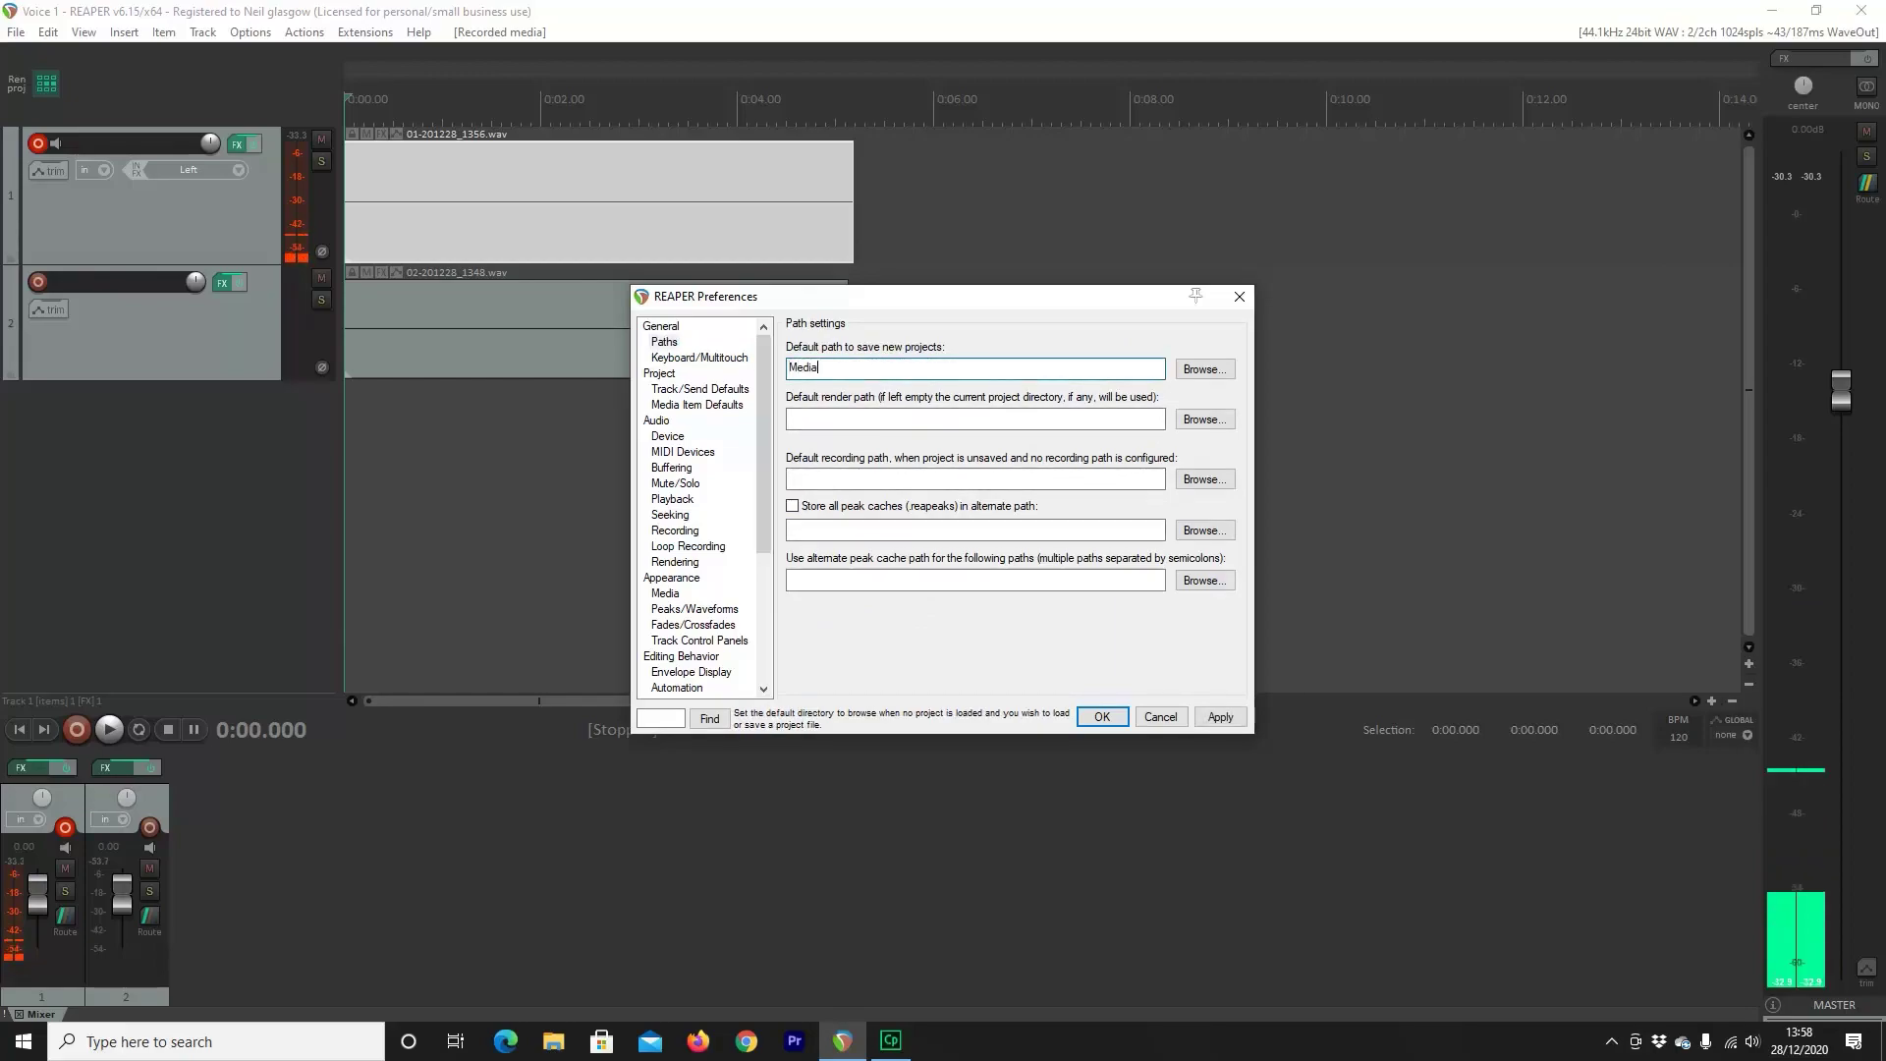
{"action": "key", "text": "alt+a"}
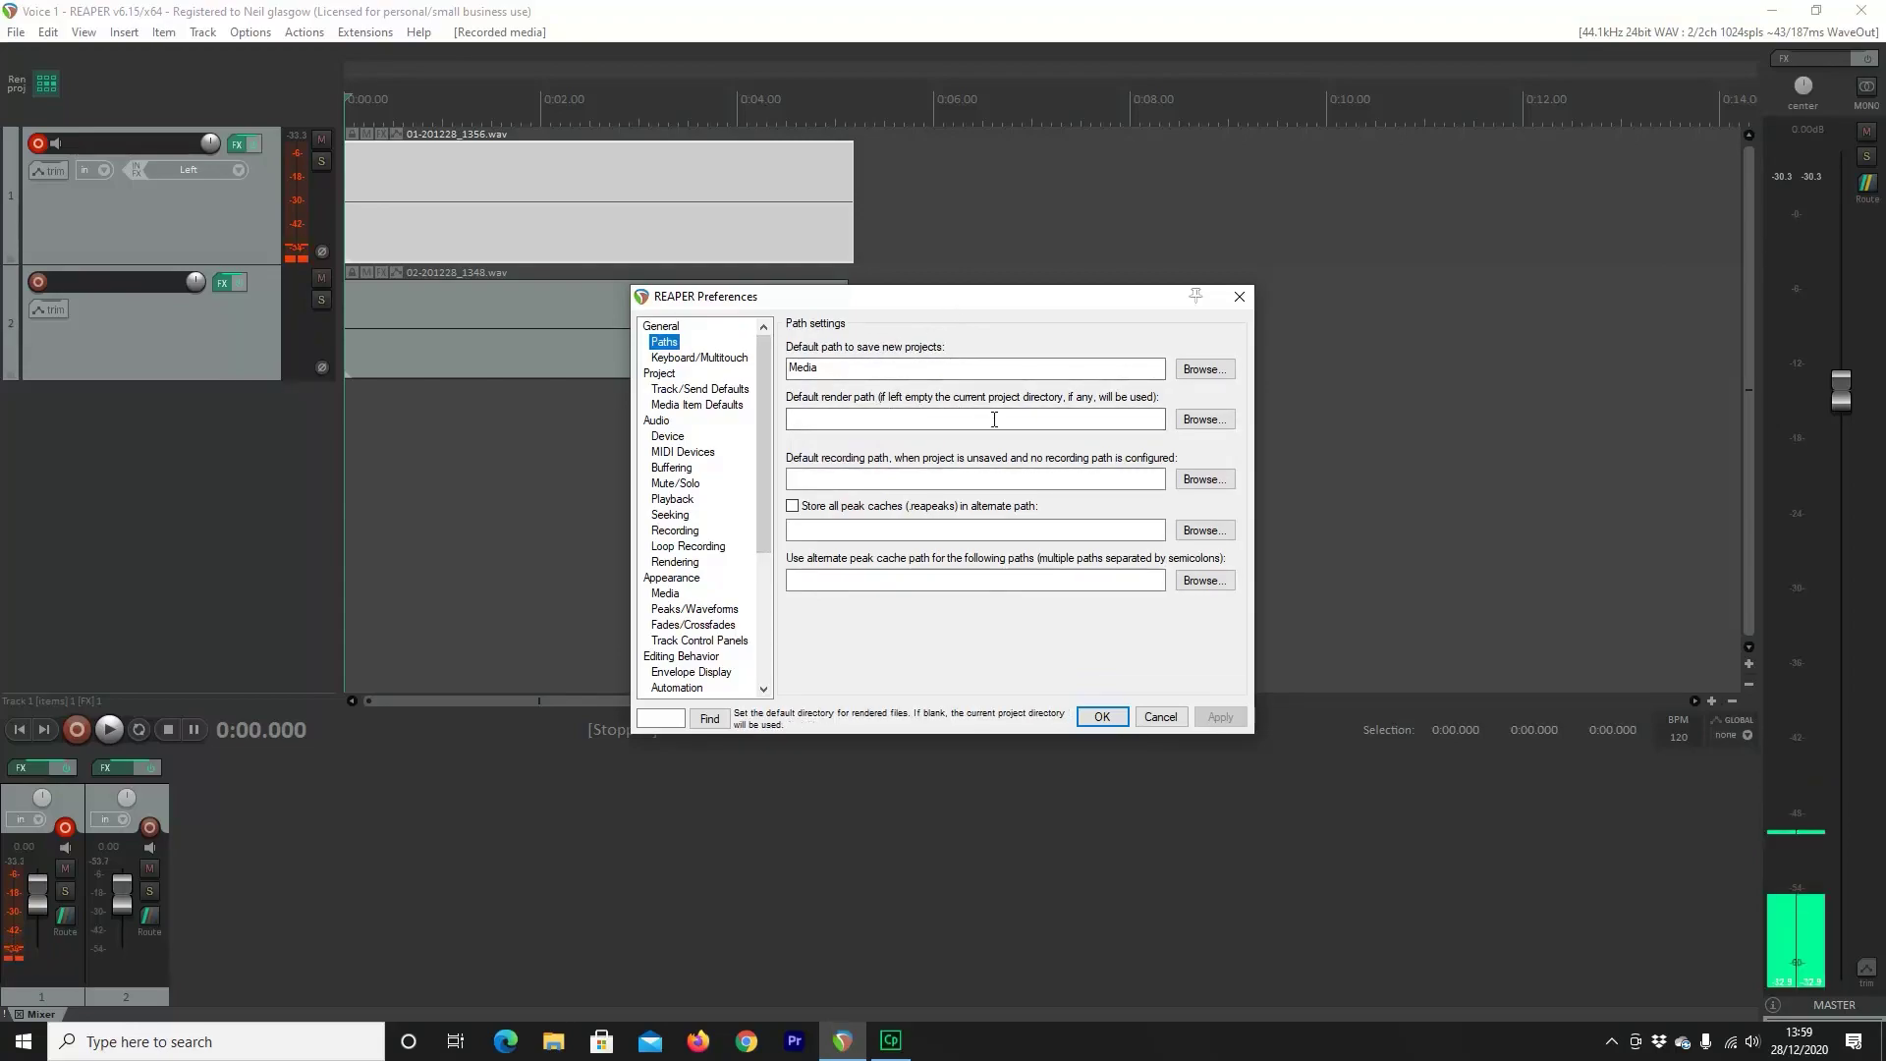
Set the default render path to the Dropbox\Renders folder
{"action": "left_click", "coordinate": [1203, 420]}
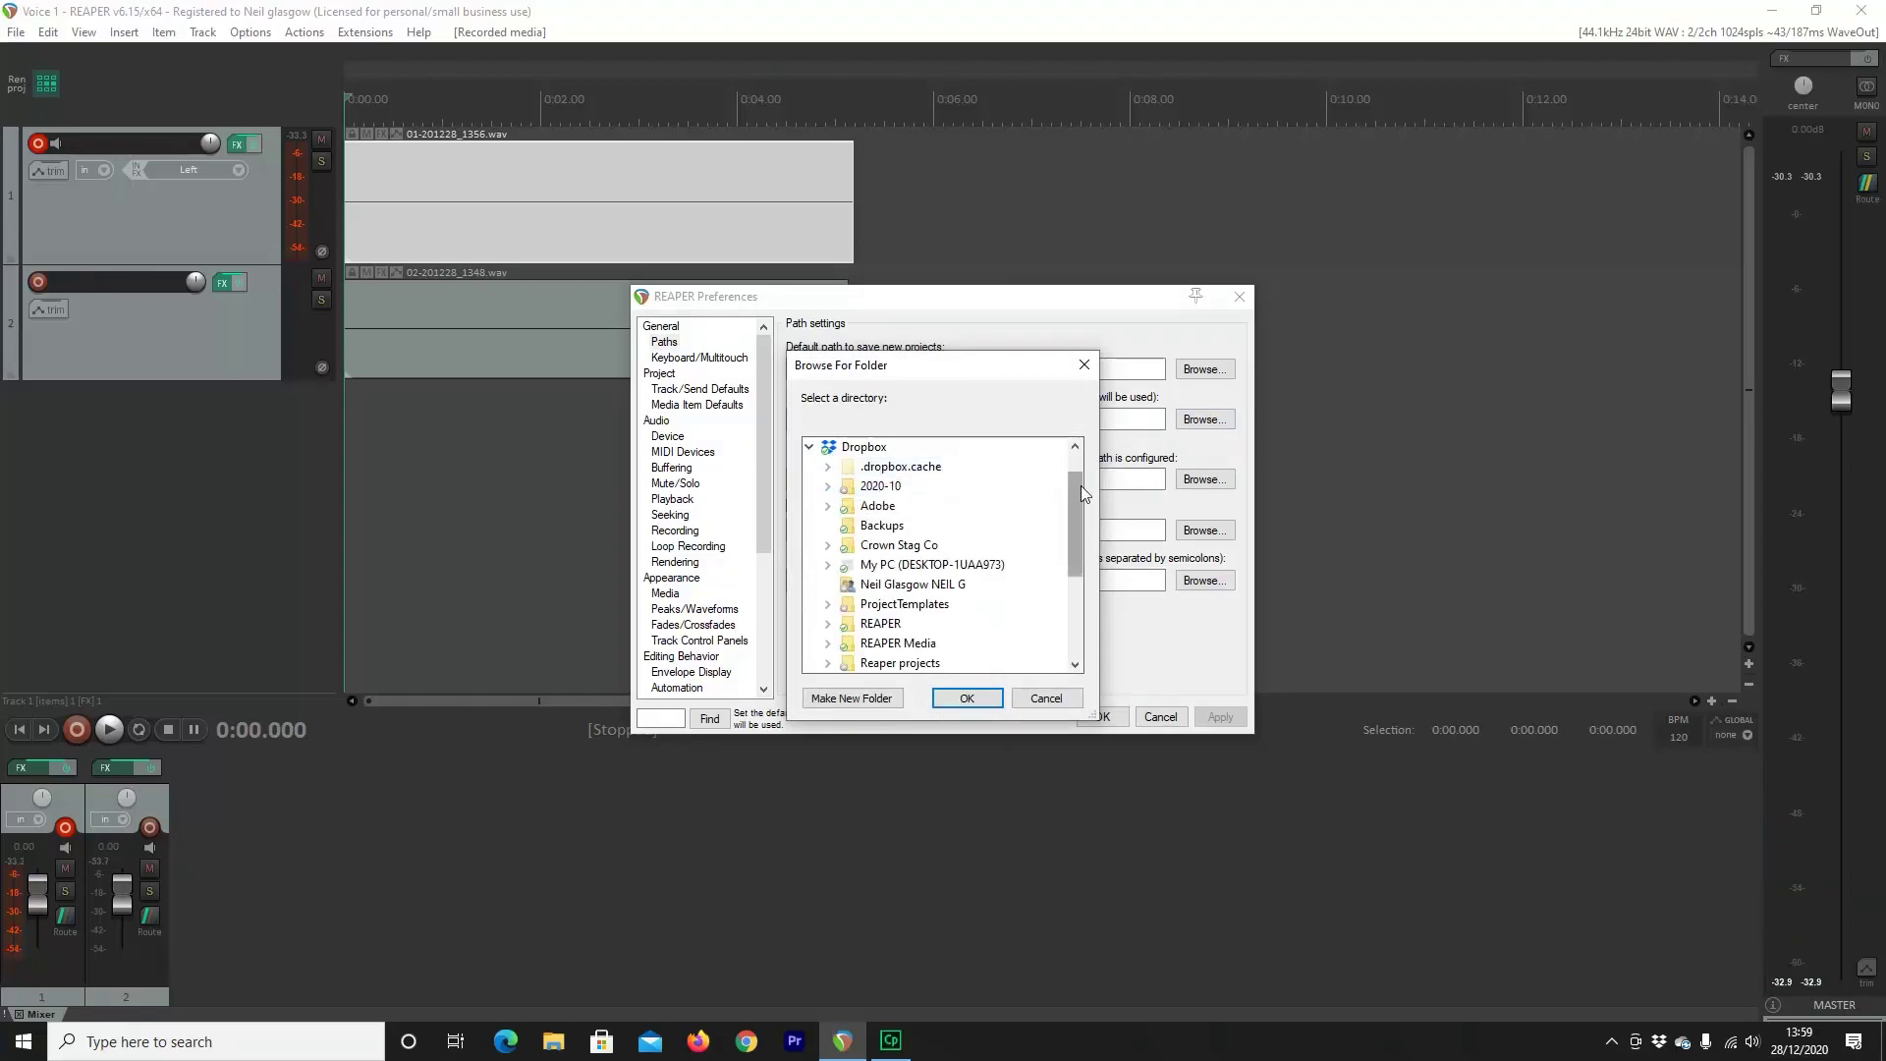
{"action": "left_click_drag", "start_coordinate": [1080, 485], "coordinate": [1077, 515]}
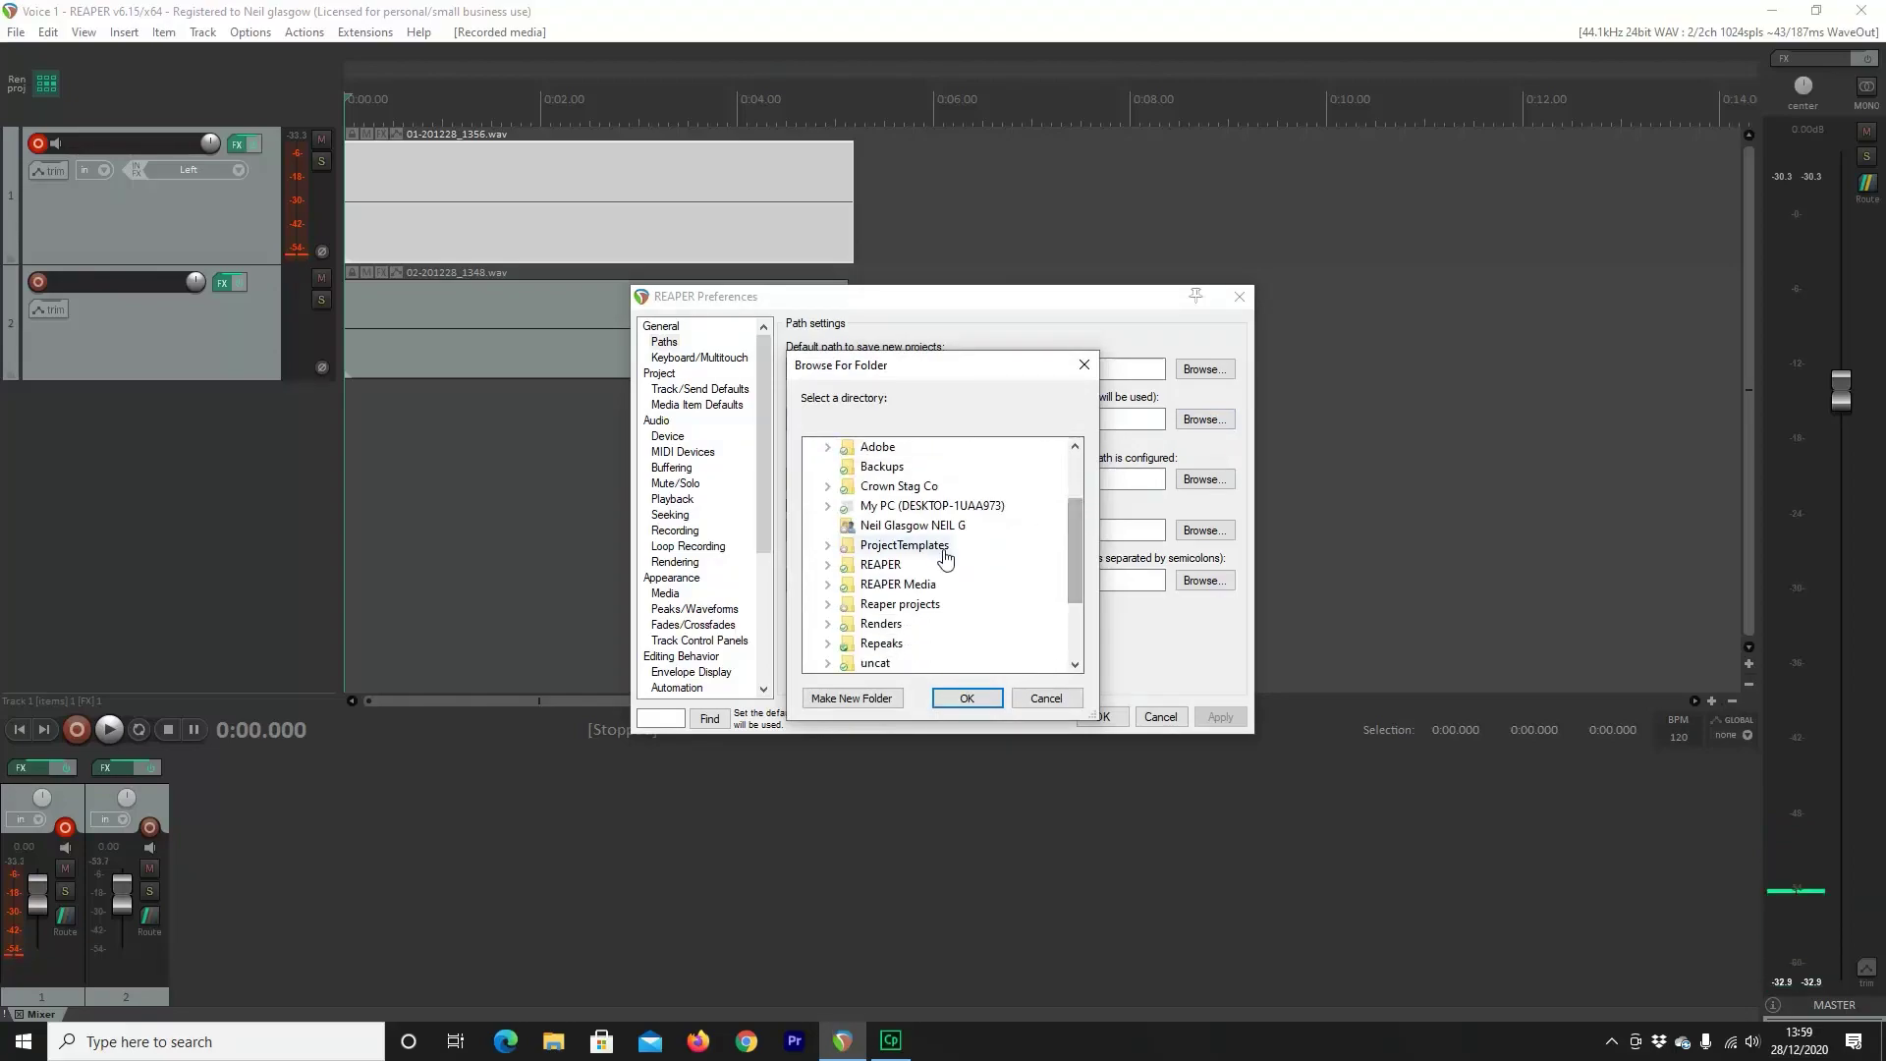
{"action": "double_click", "coordinate": [881, 625]}
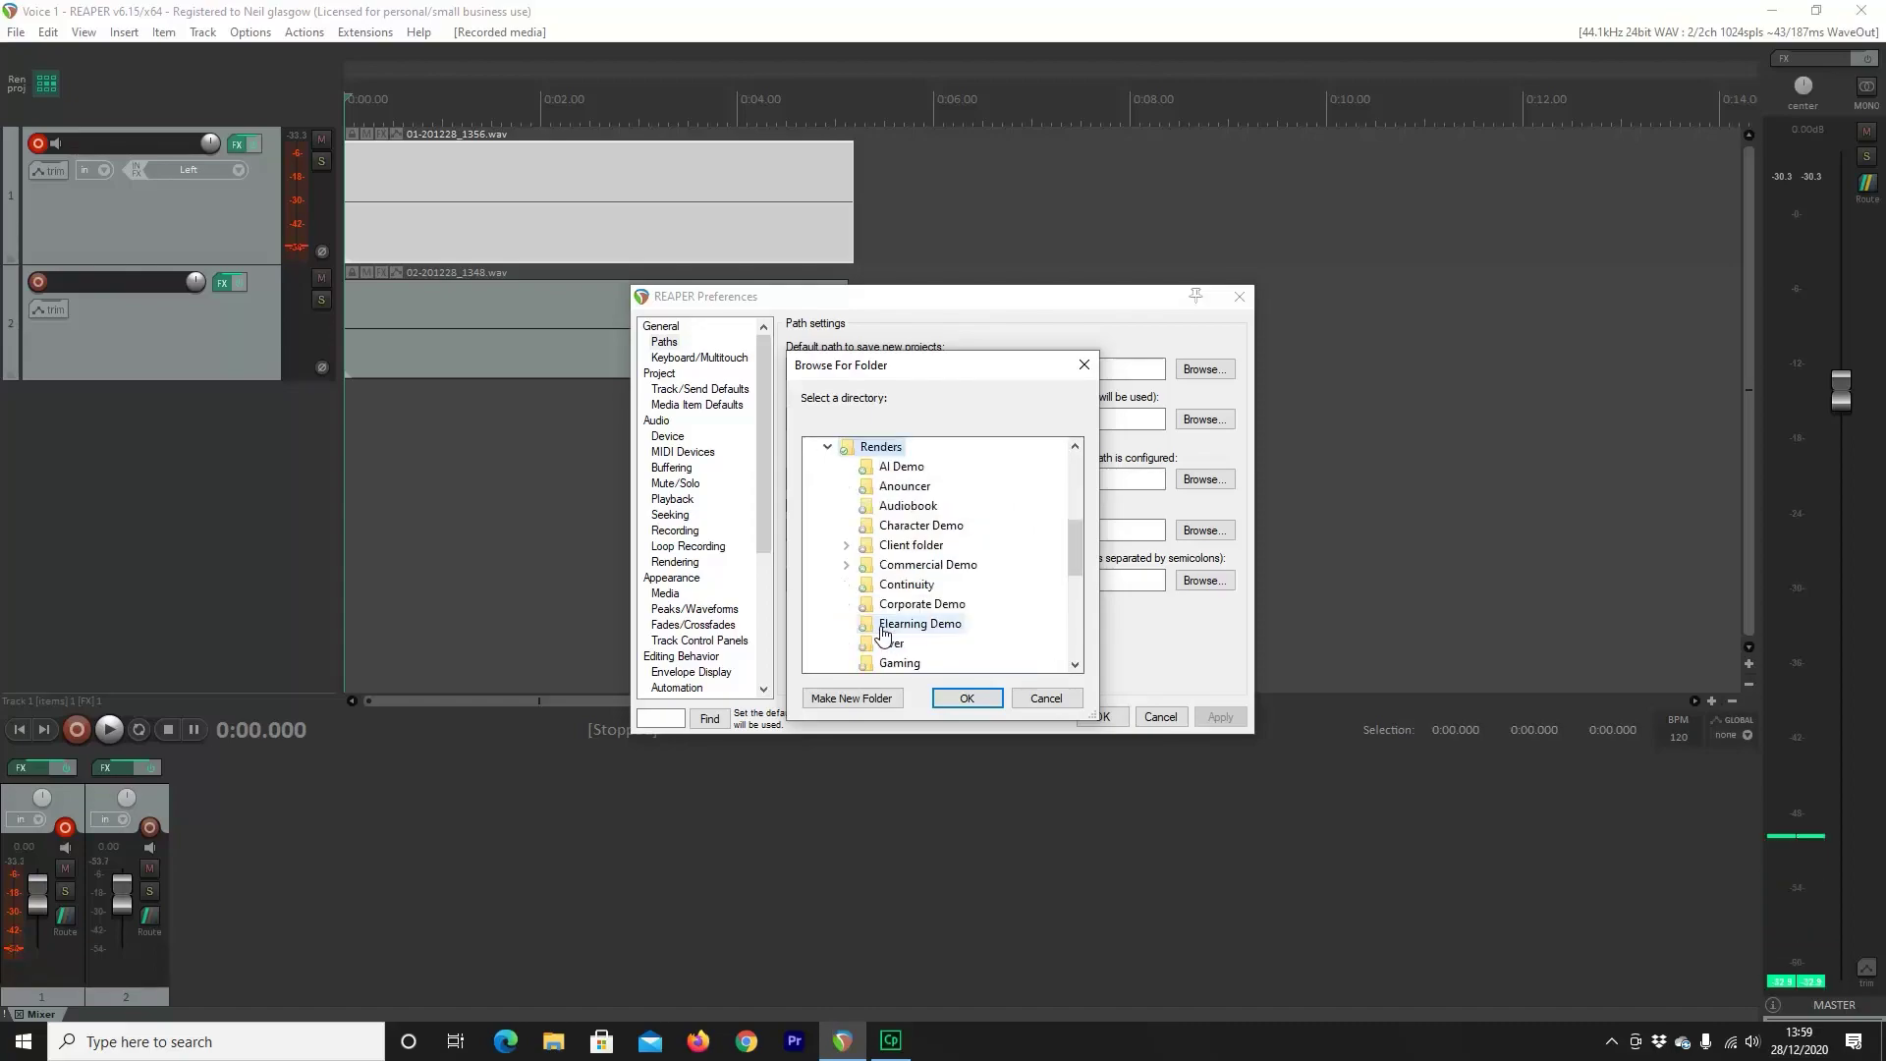
{"action": "left_click", "coordinate": [976, 698]}
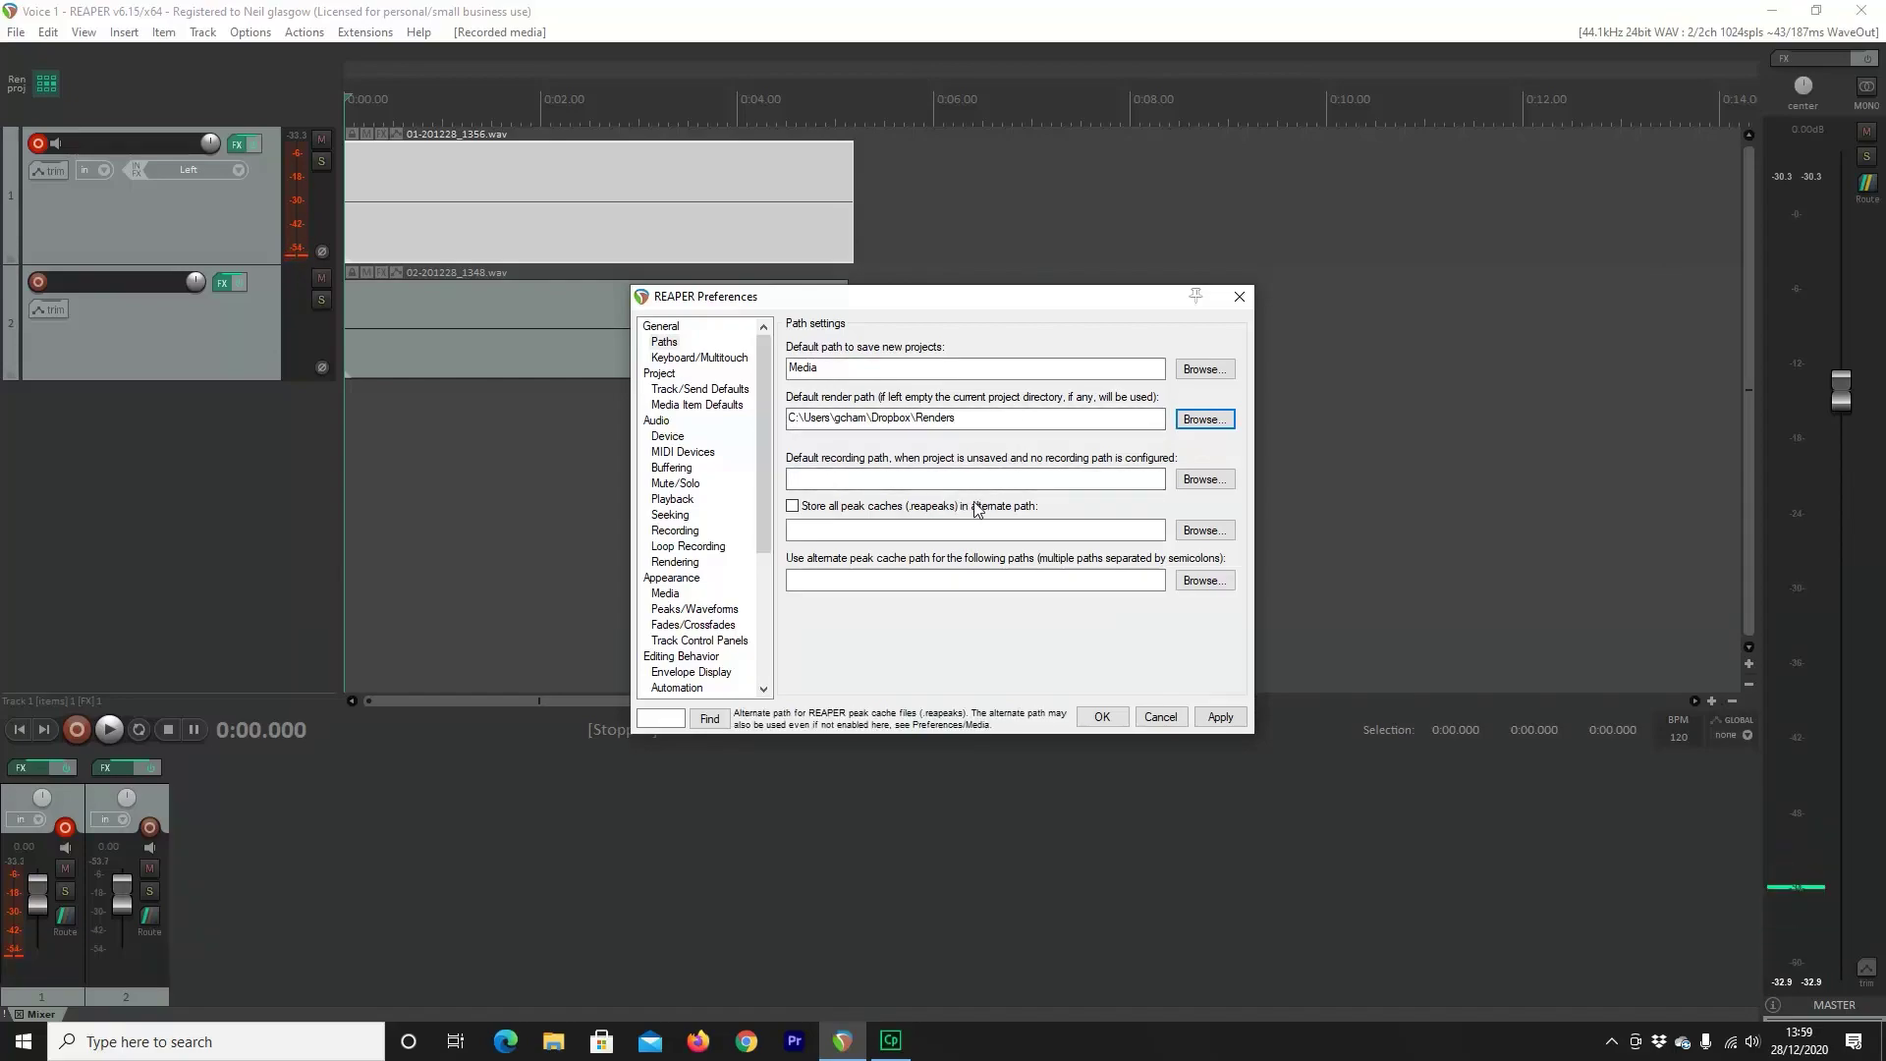
Point the default recording path for unsaved projects to Dropbox\uncatigorised
{"action": "left_click", "coordinate": [1205, 479]}
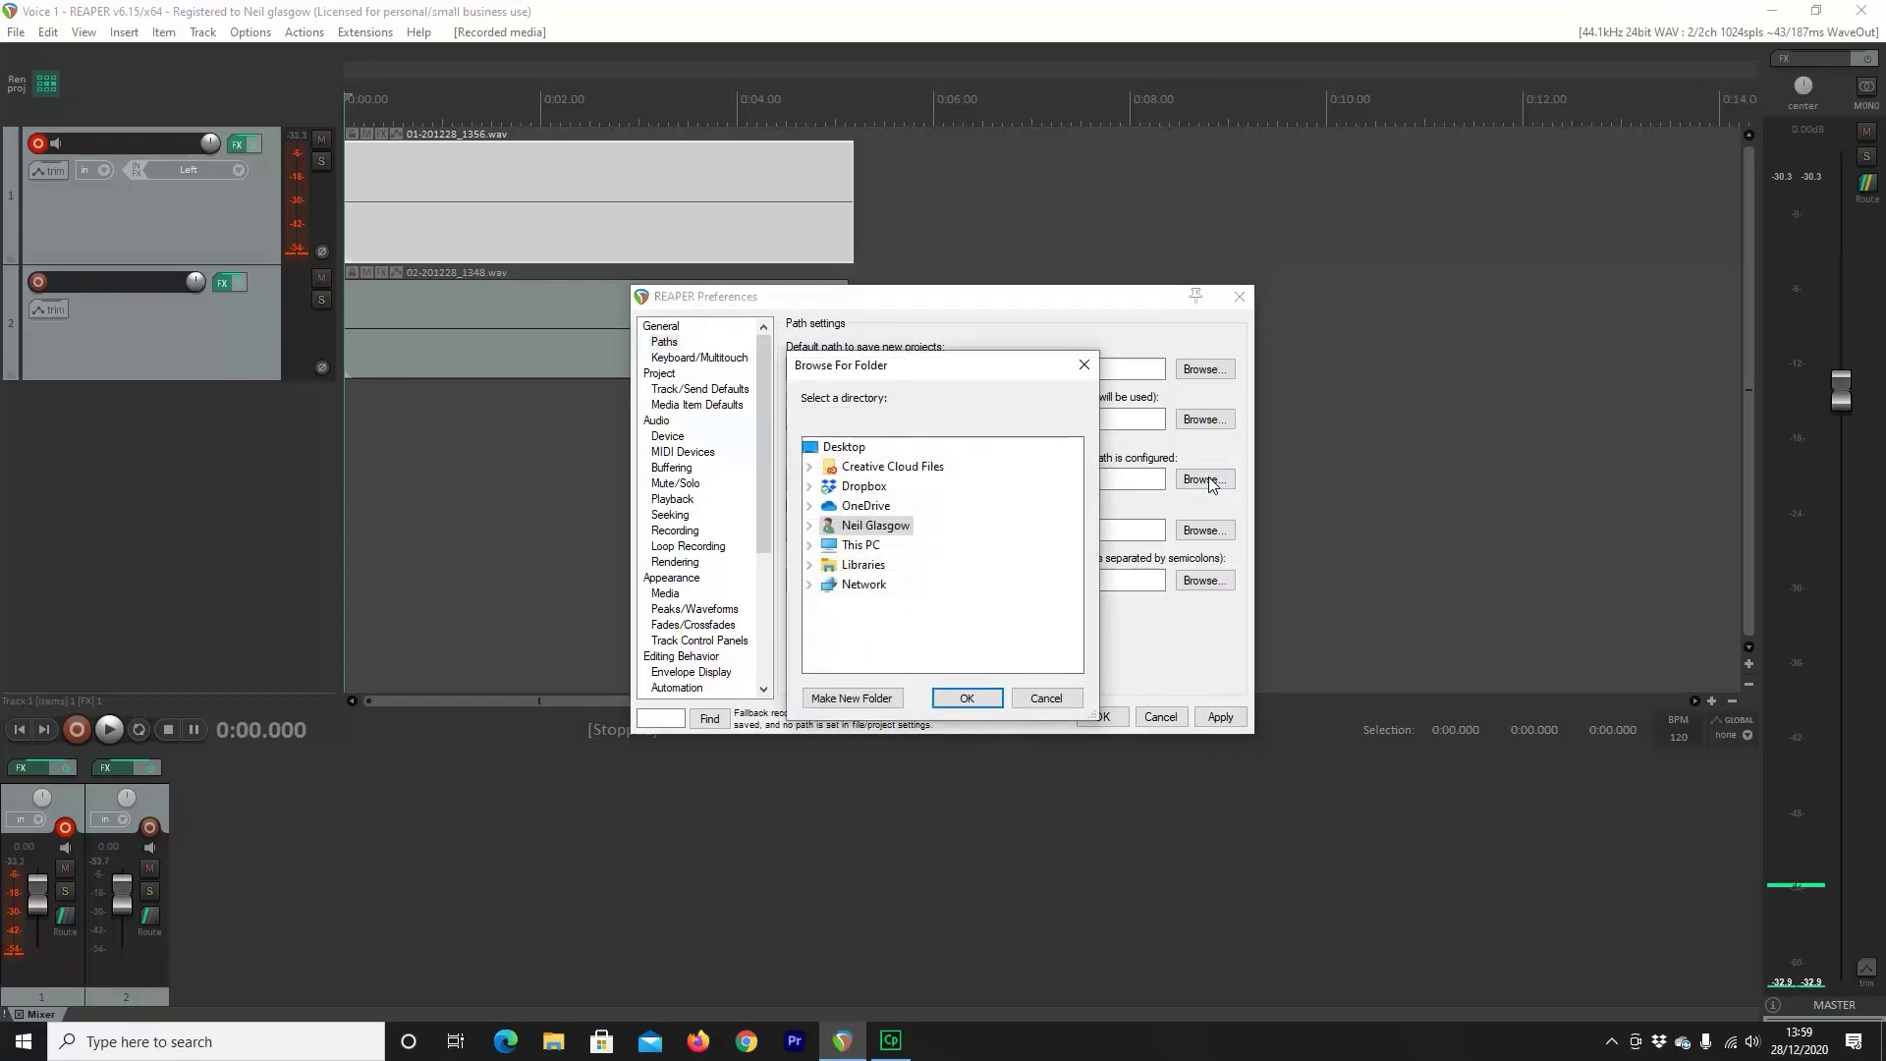
{"action": "left_click", "coordinate": [809, 486]}
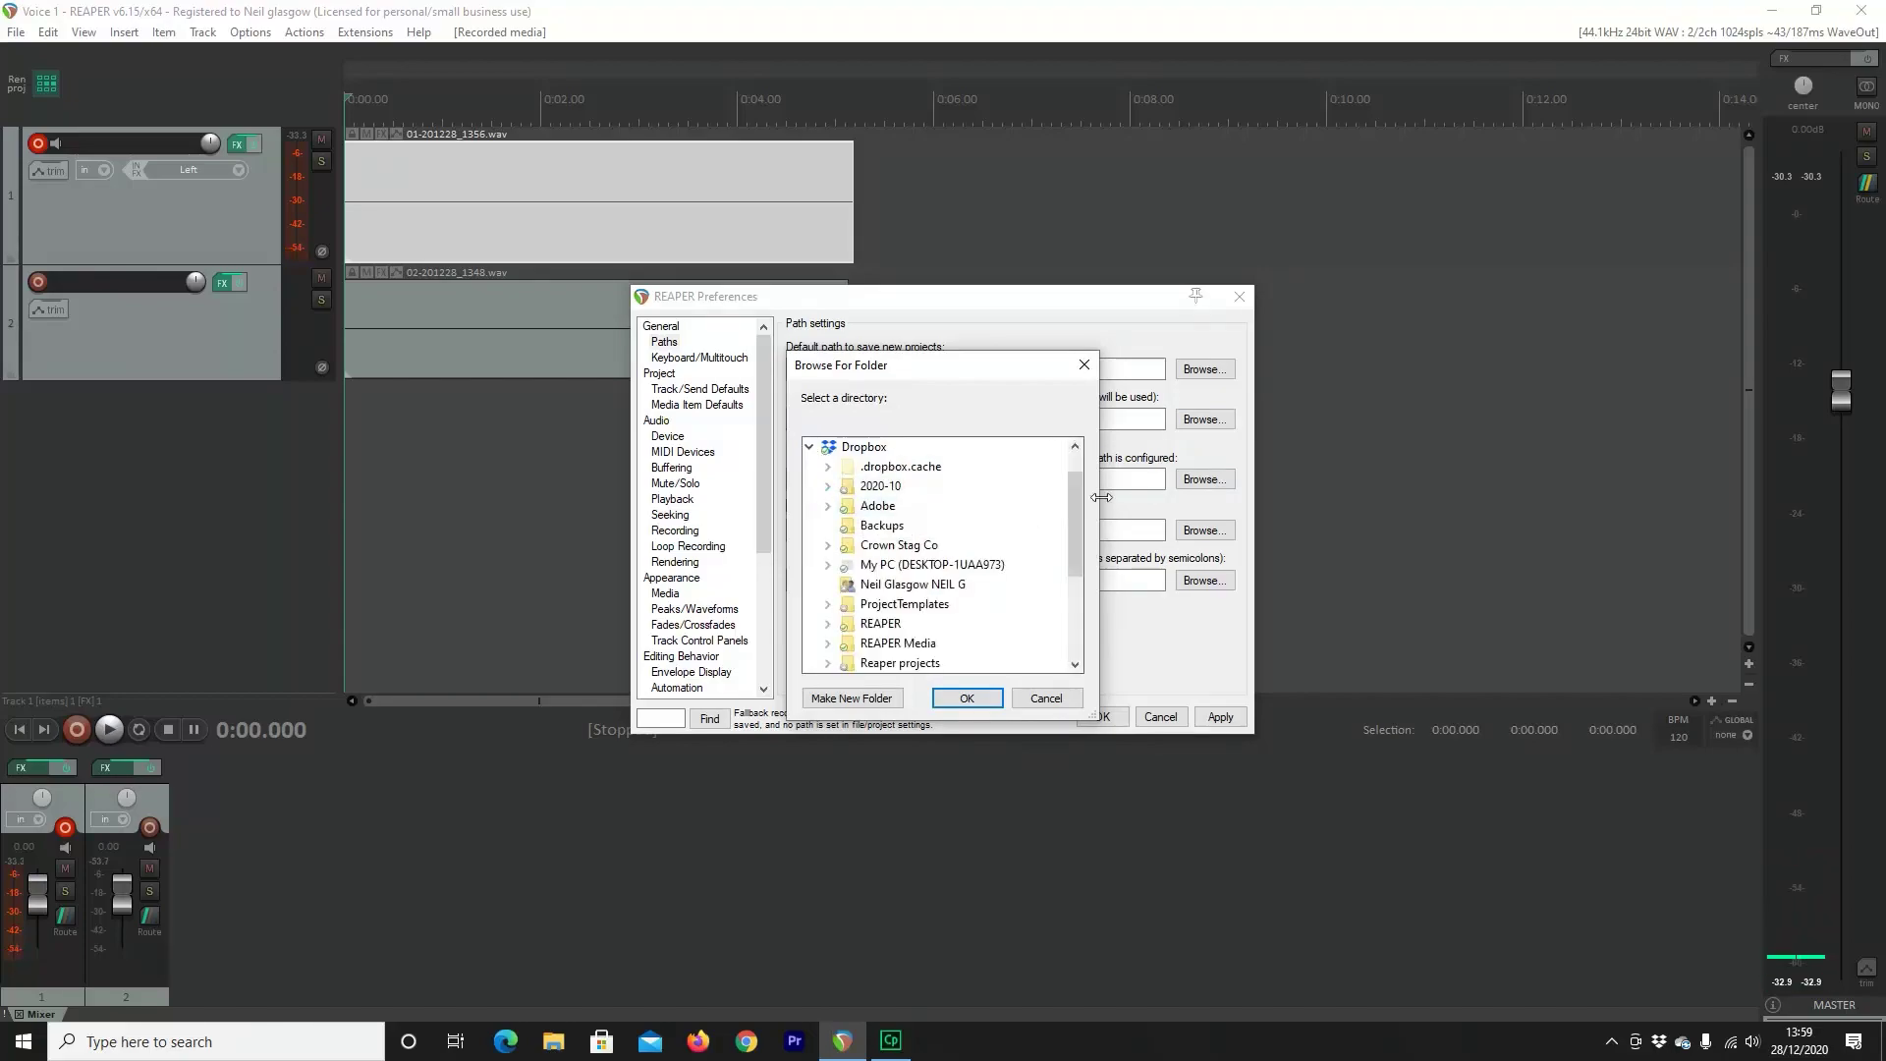
{"action": "left_click_drag", "start_coordinate": [1076, 503], "coordinate": [1076, 555]}
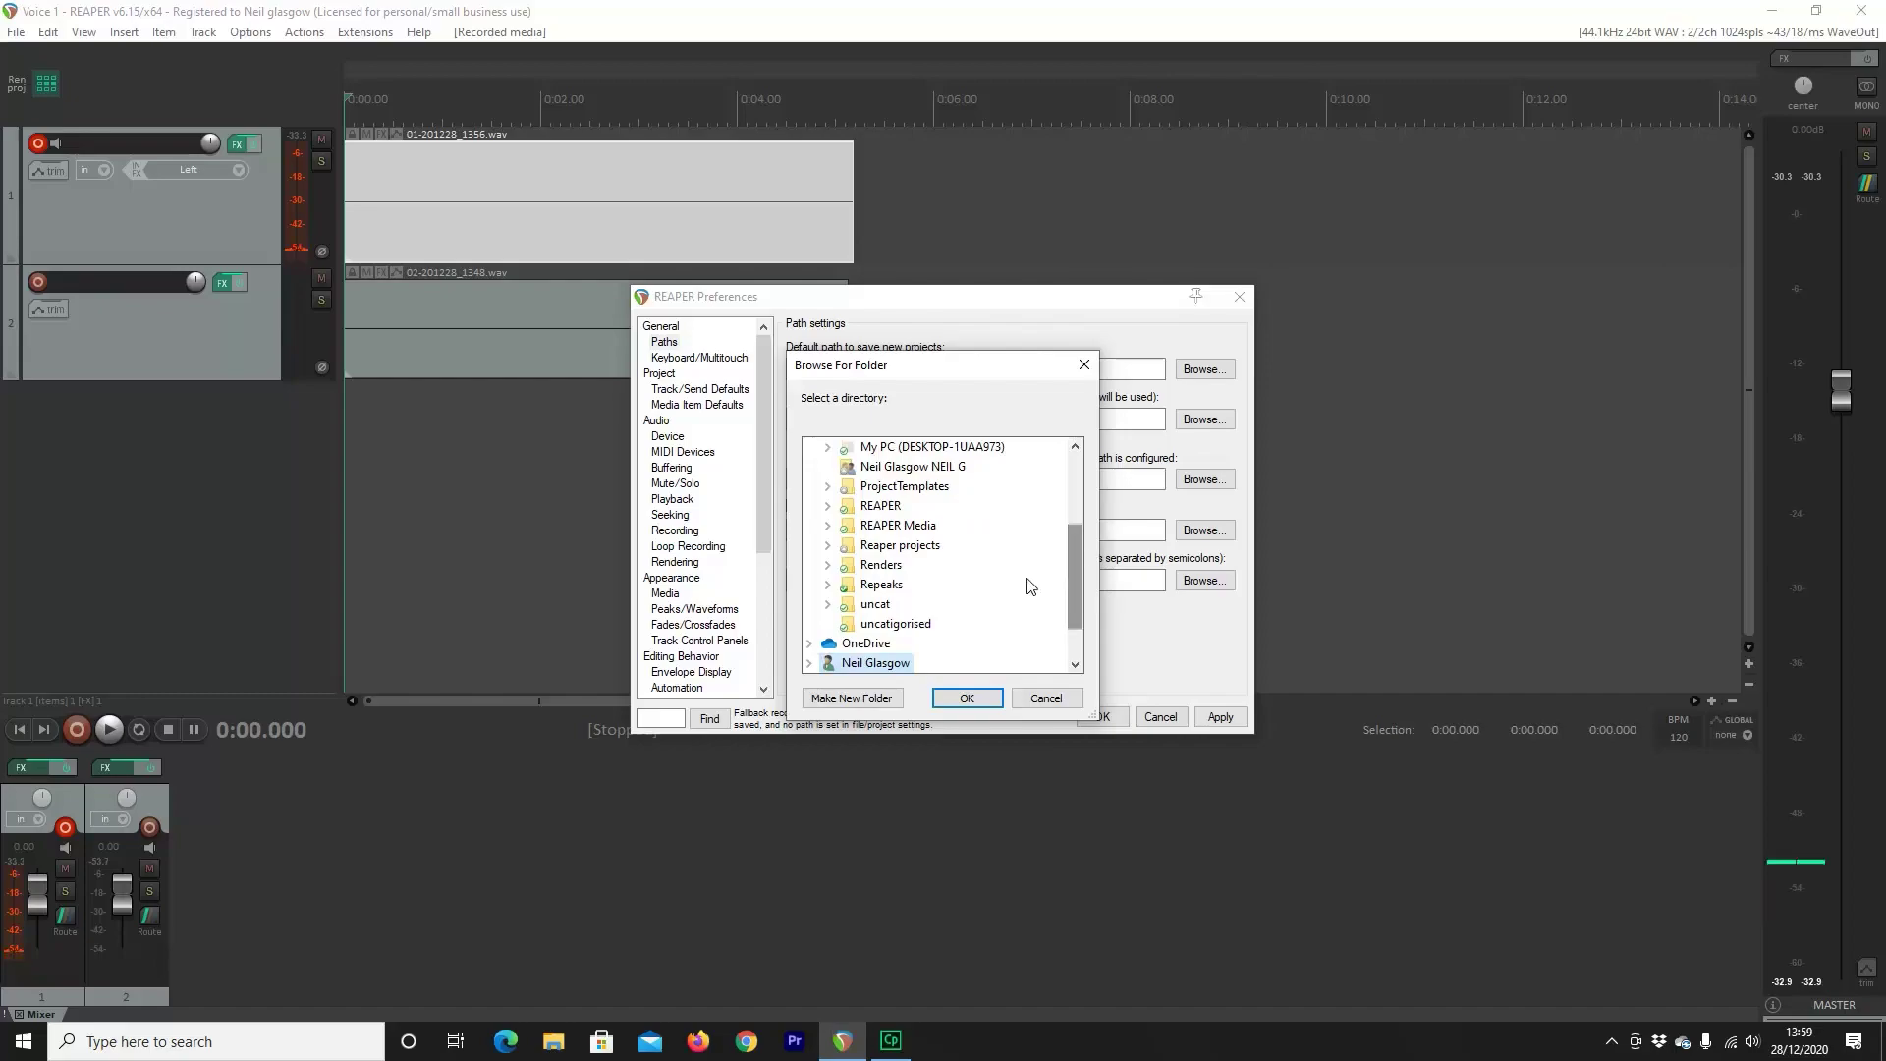
{"action": "left_click", "coordinate": [902, 631]}
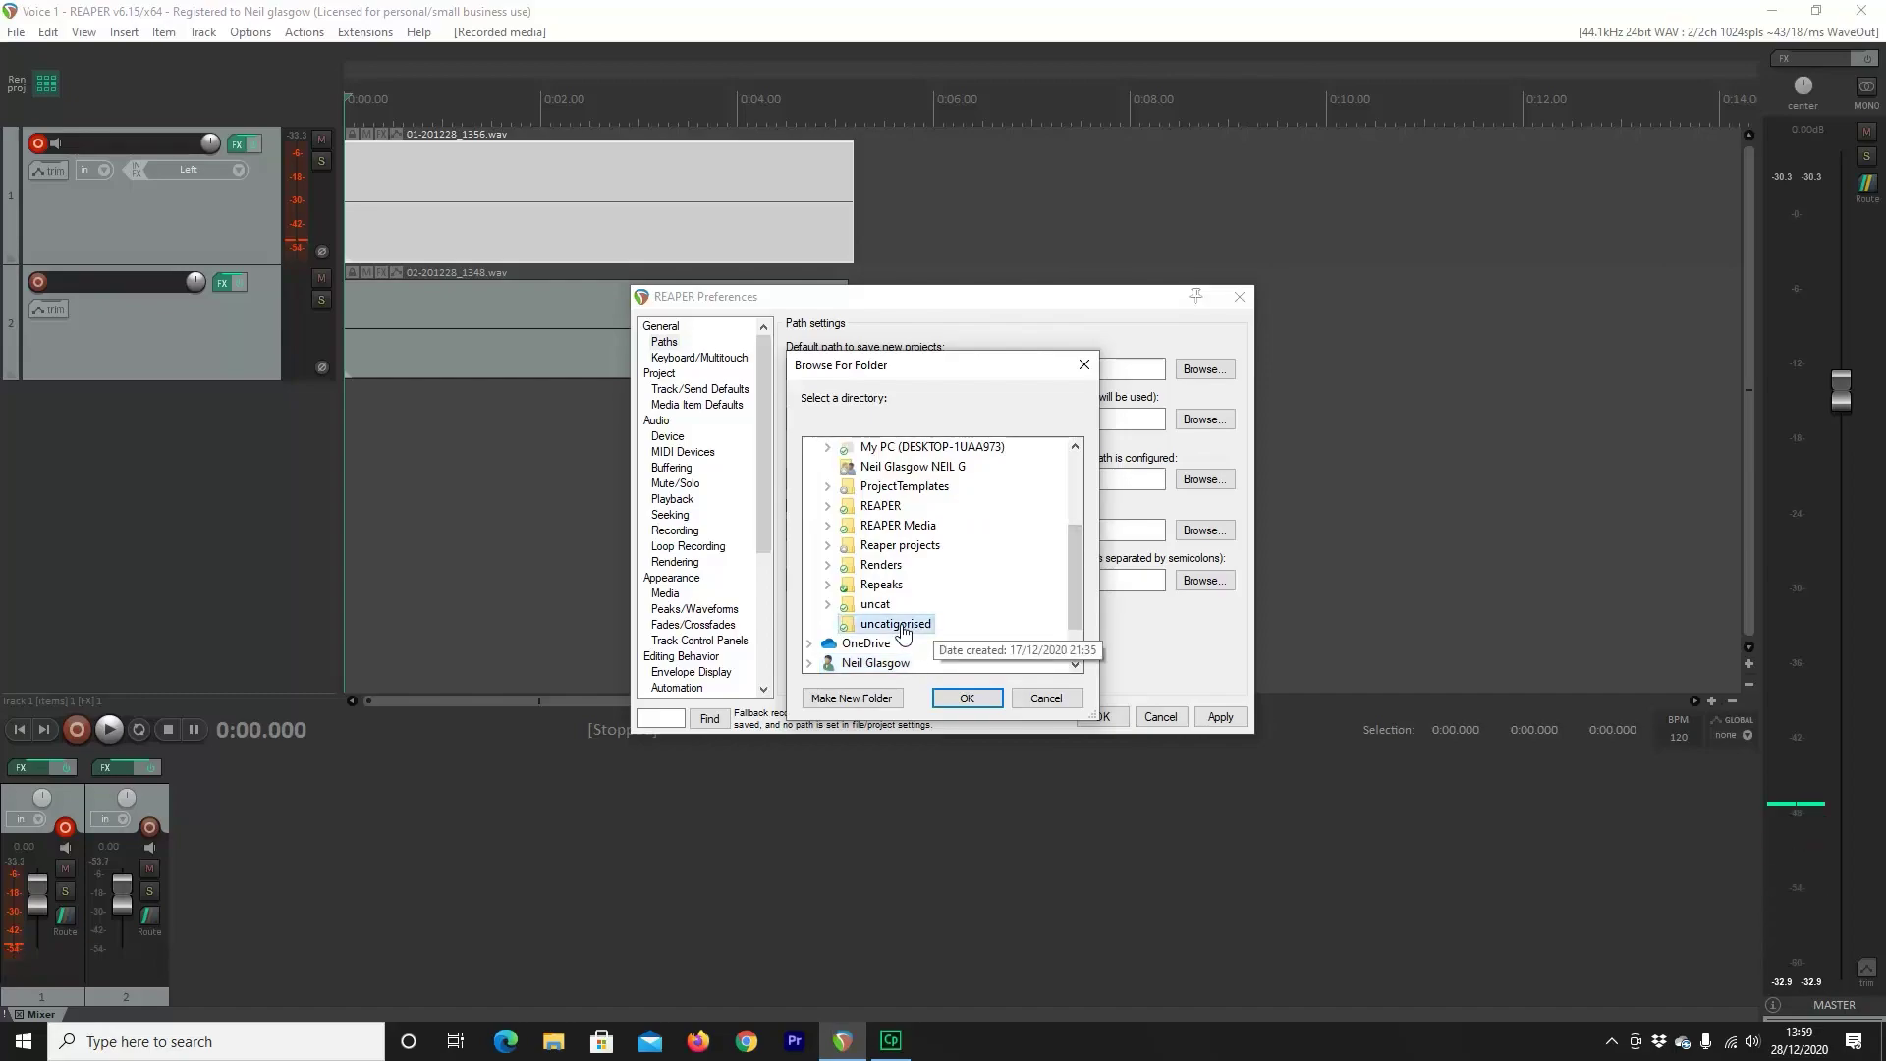
{"action": "left_click", "coordinate": [962, 699]}
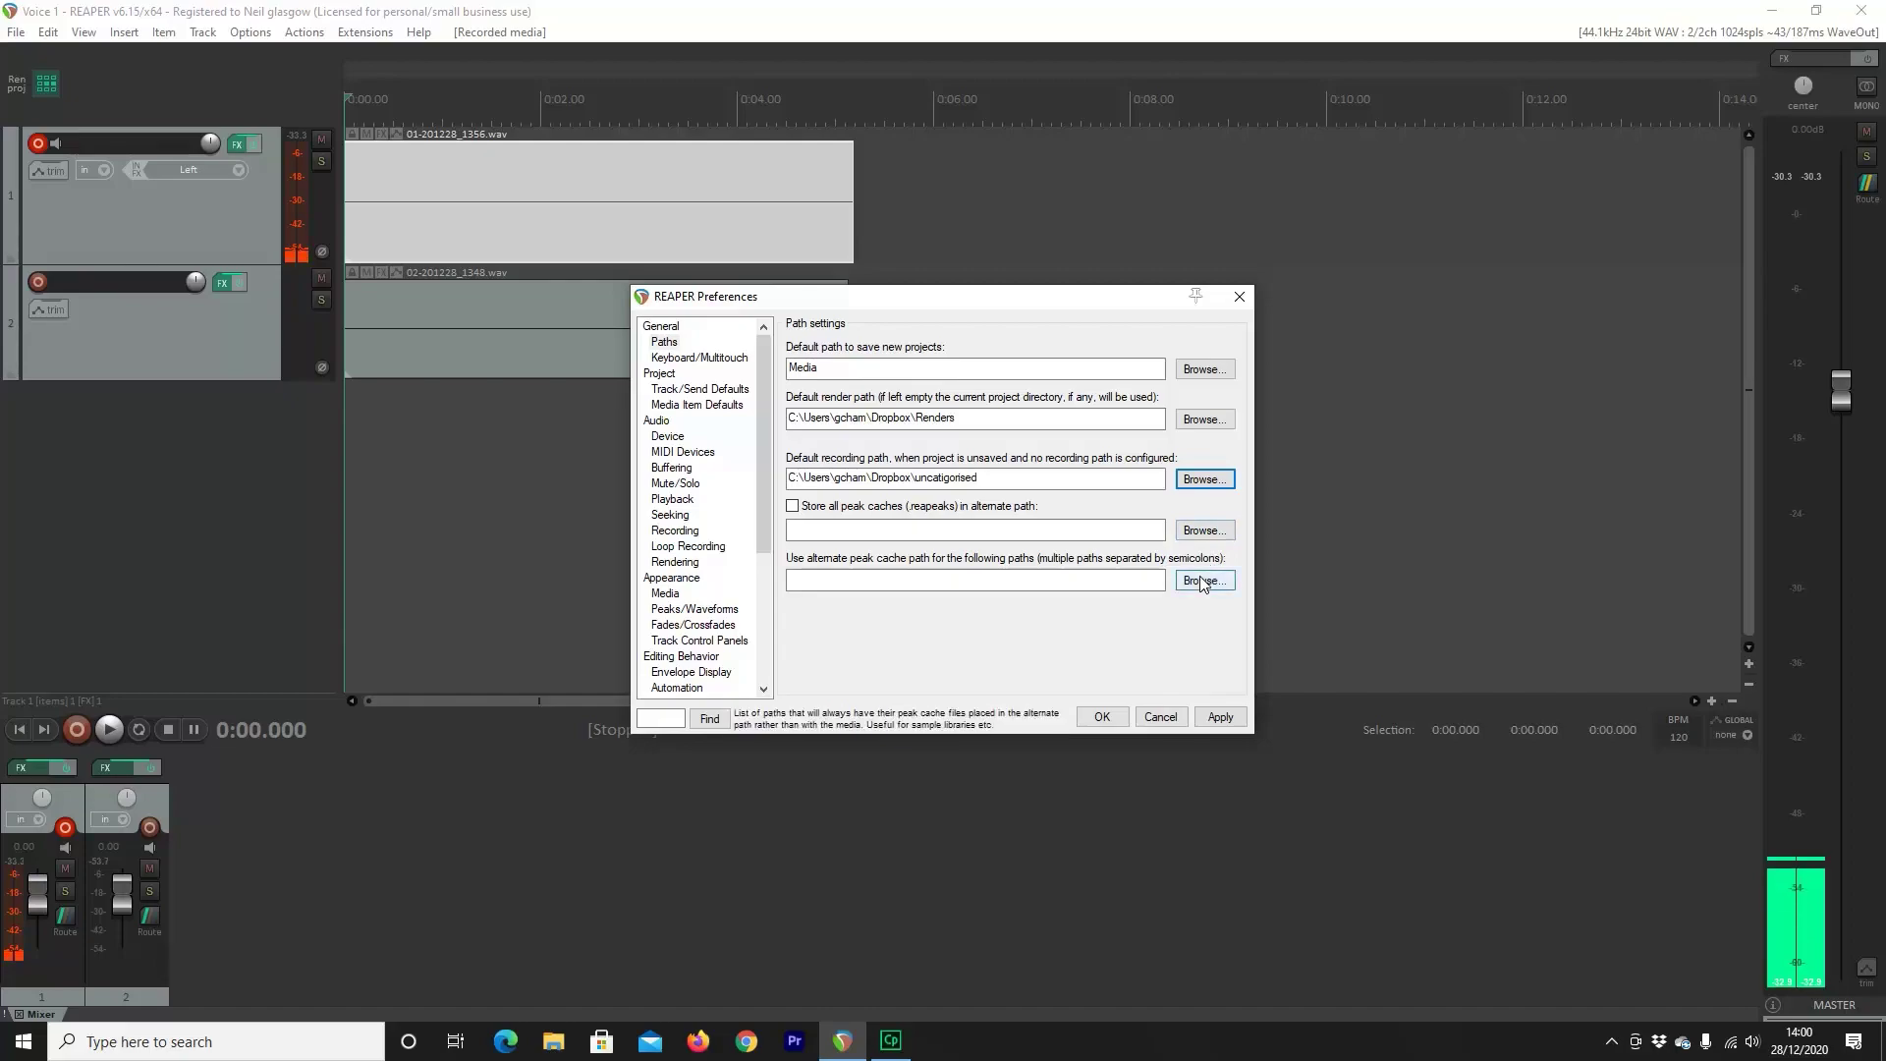
Set the alternate peak cache path to Dropbox\Repeaks, then apply and close Preferences
{"action": "left_click", "coordinate": [1202, 581]}
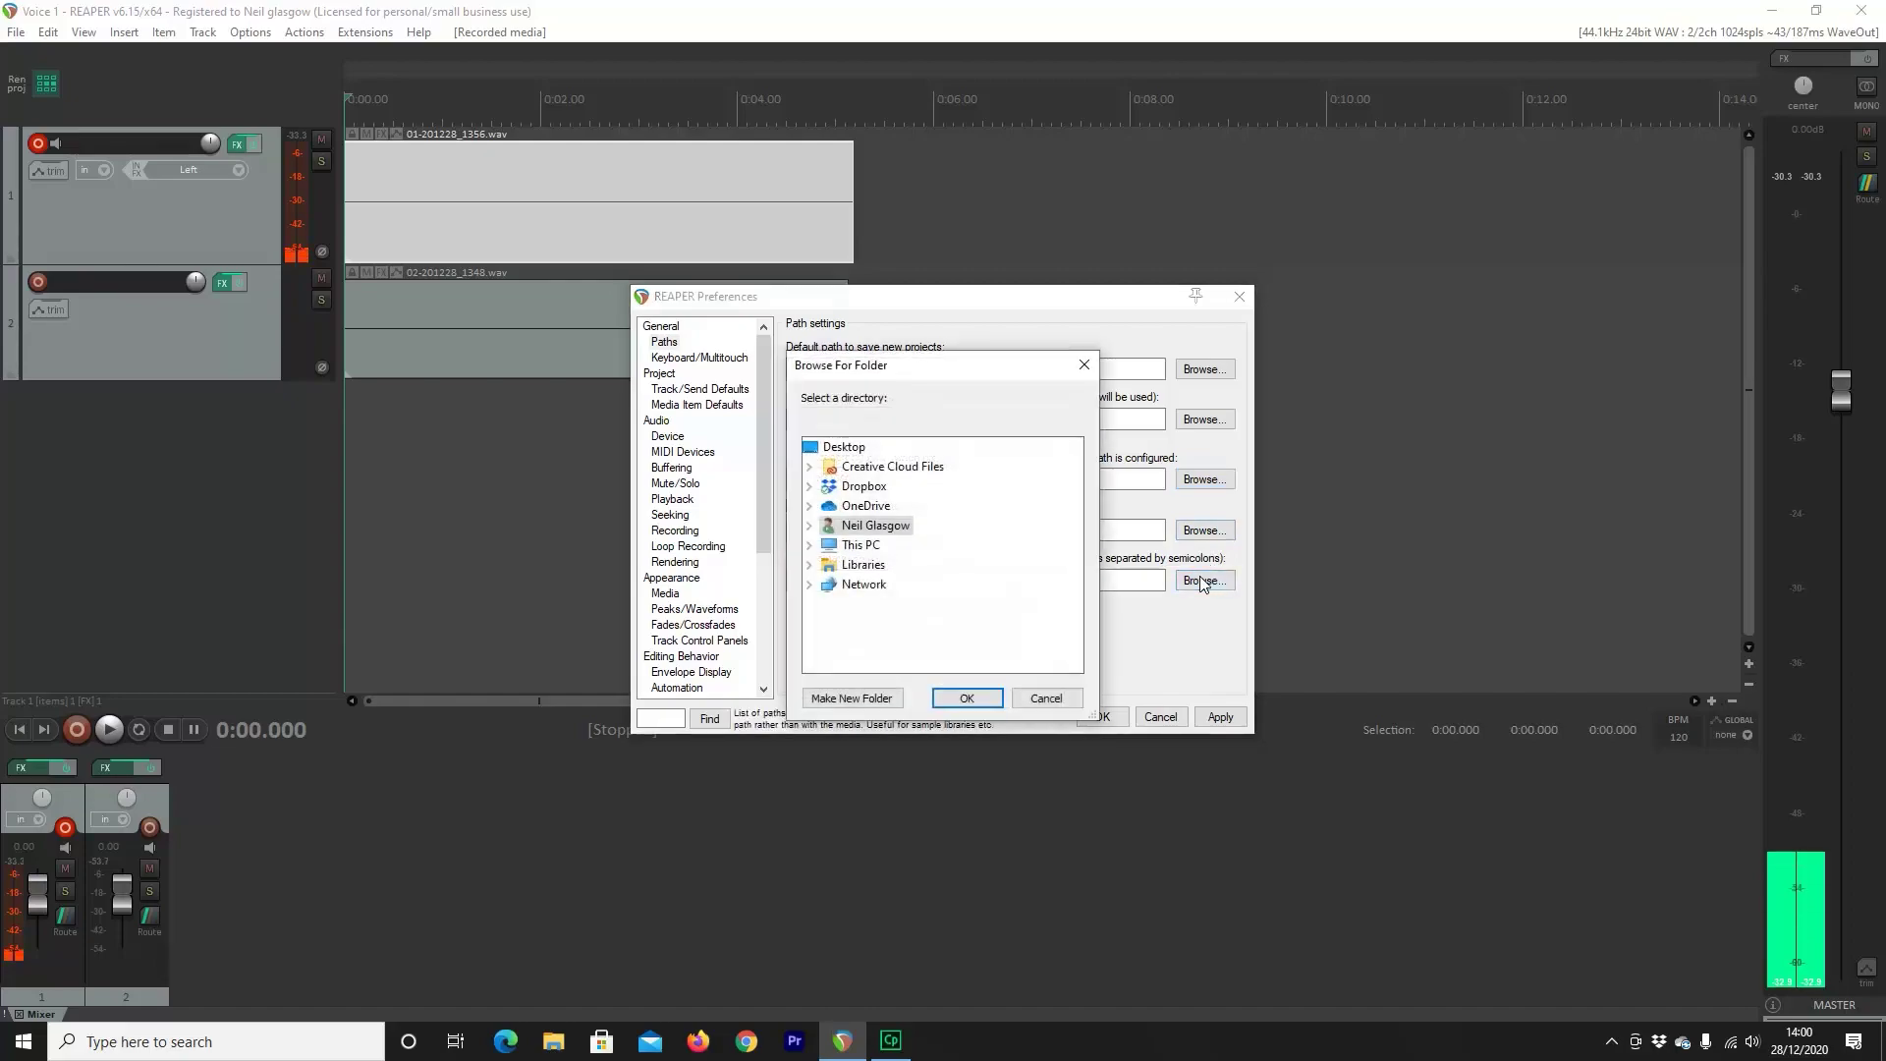
{"action": "left_click", "coordinate": [809, 485]}
{"action": "left_click_drag", "start_coordinate": [1066, 505], "coordinate": [1067, 554]}
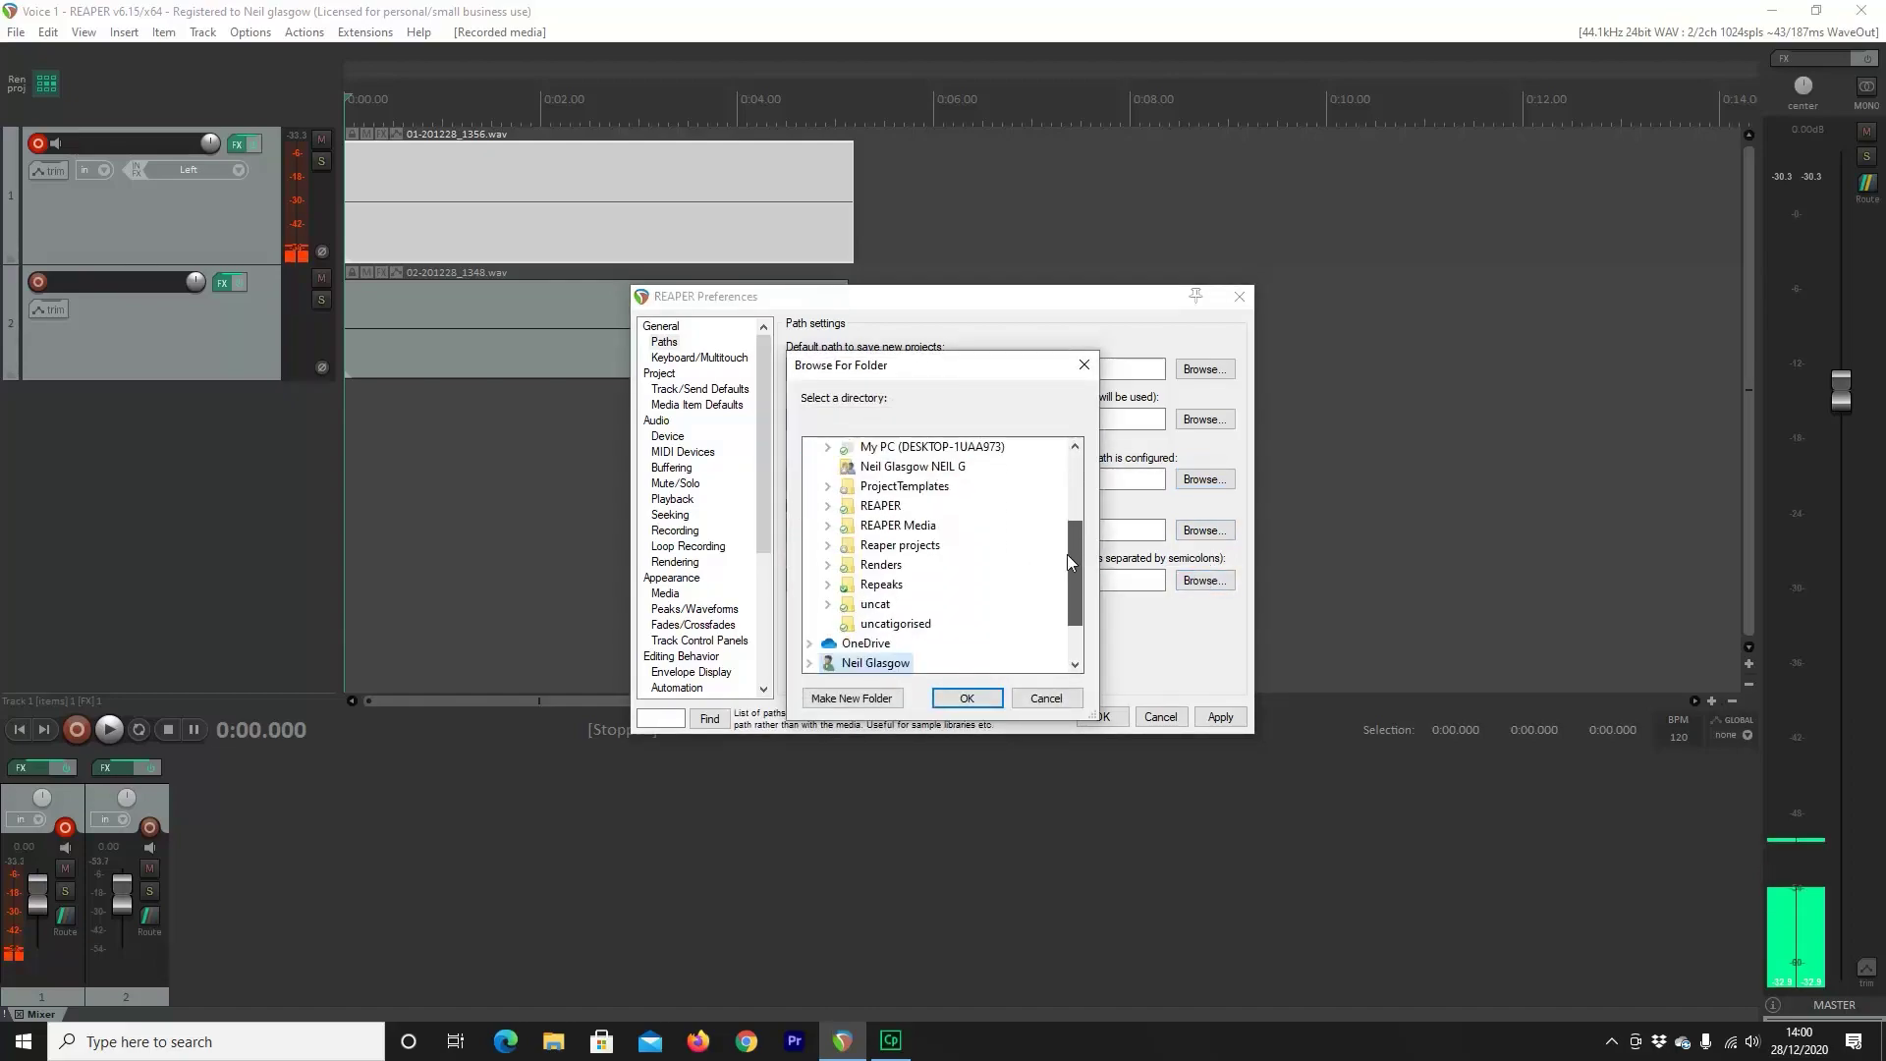
{"action": "left_click", "coordinate": [867, 589]}
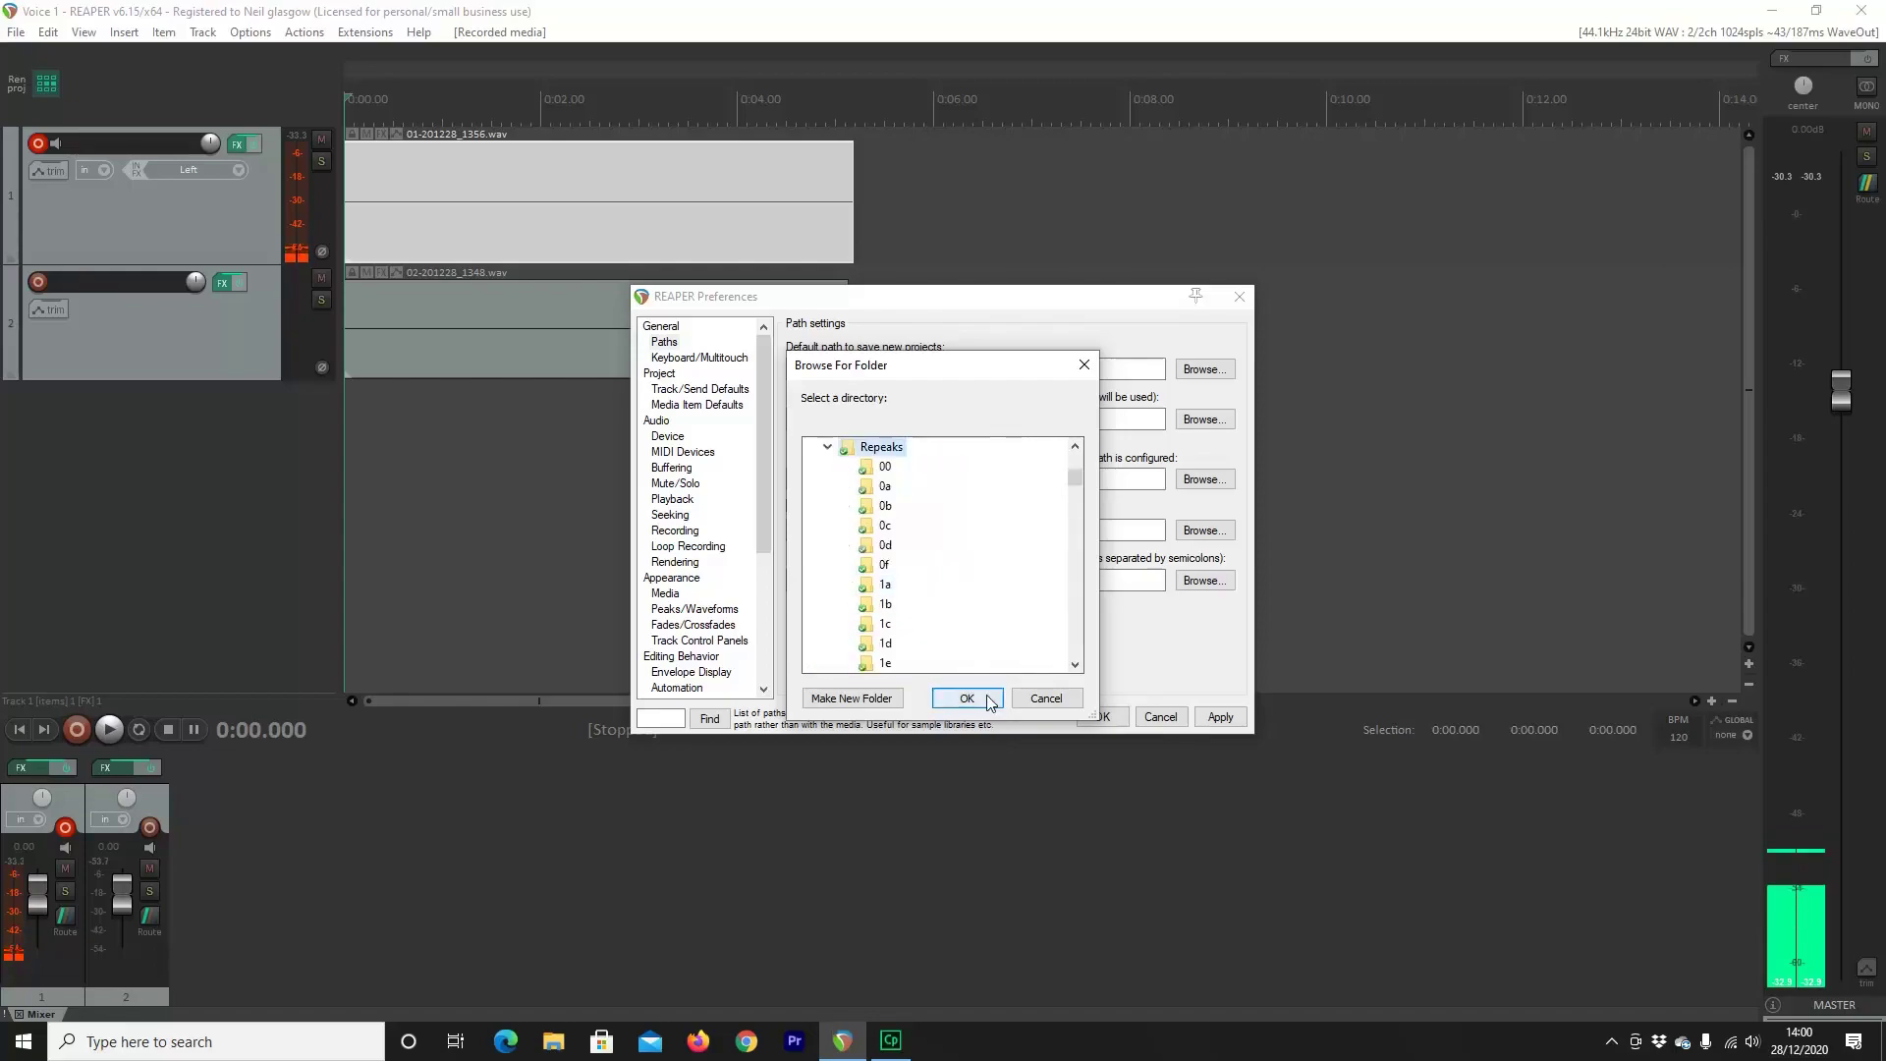
{"action": "left_click", "coordinate": [986, 699]}
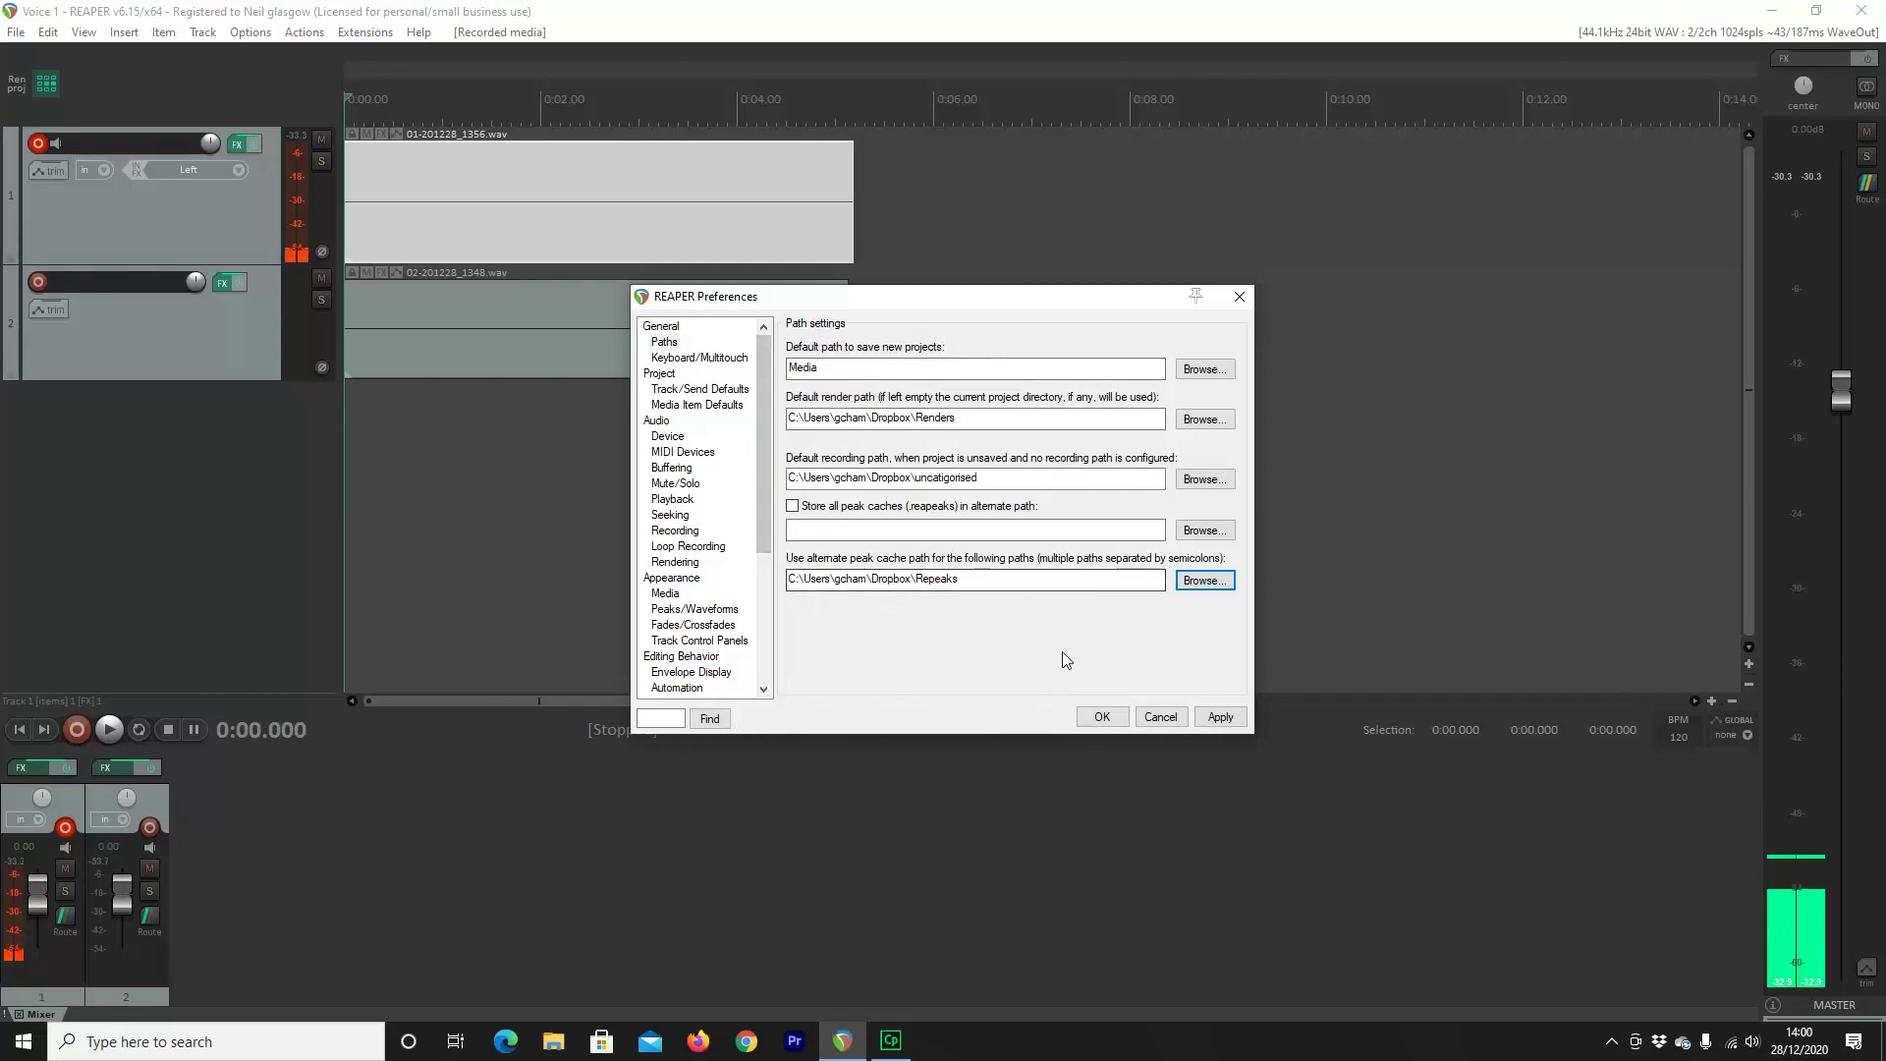
{"action": "left_click", "coordinate": [1220, 718]}
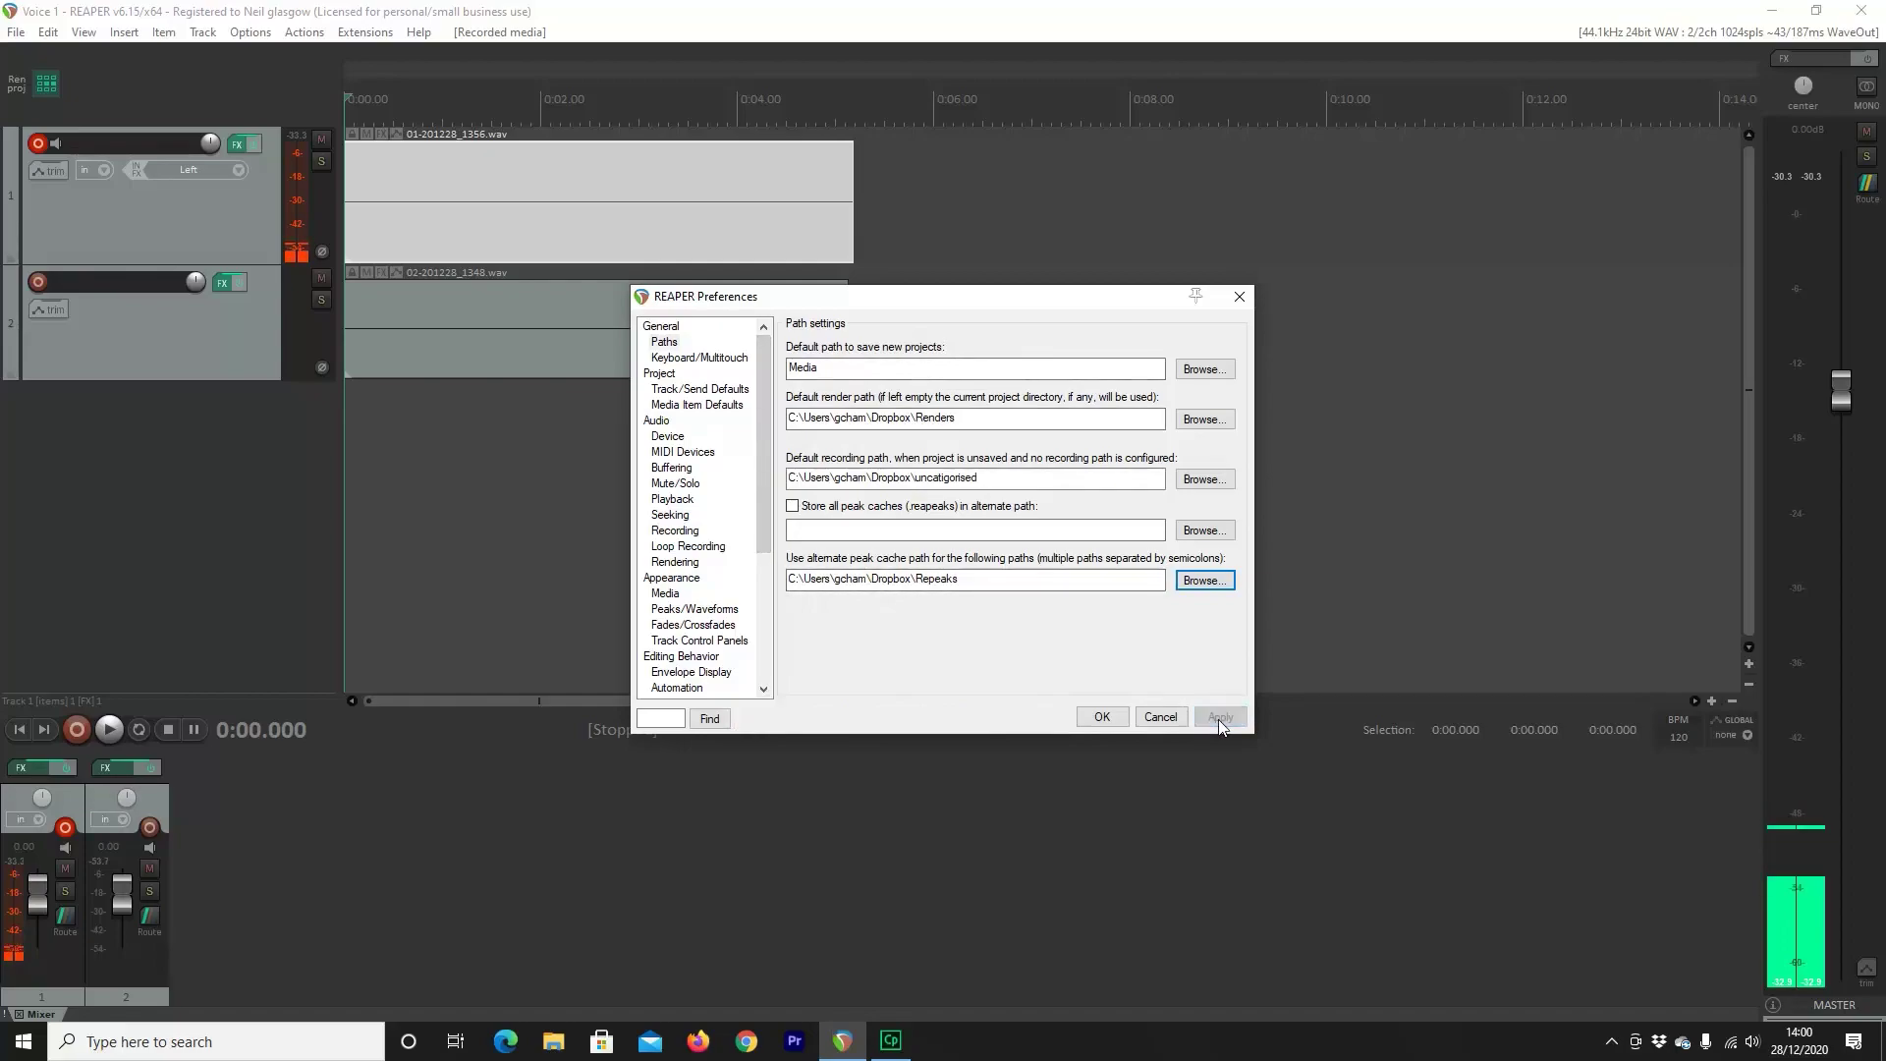
{"action": "left_click", "coordinate": [1102, 719]}
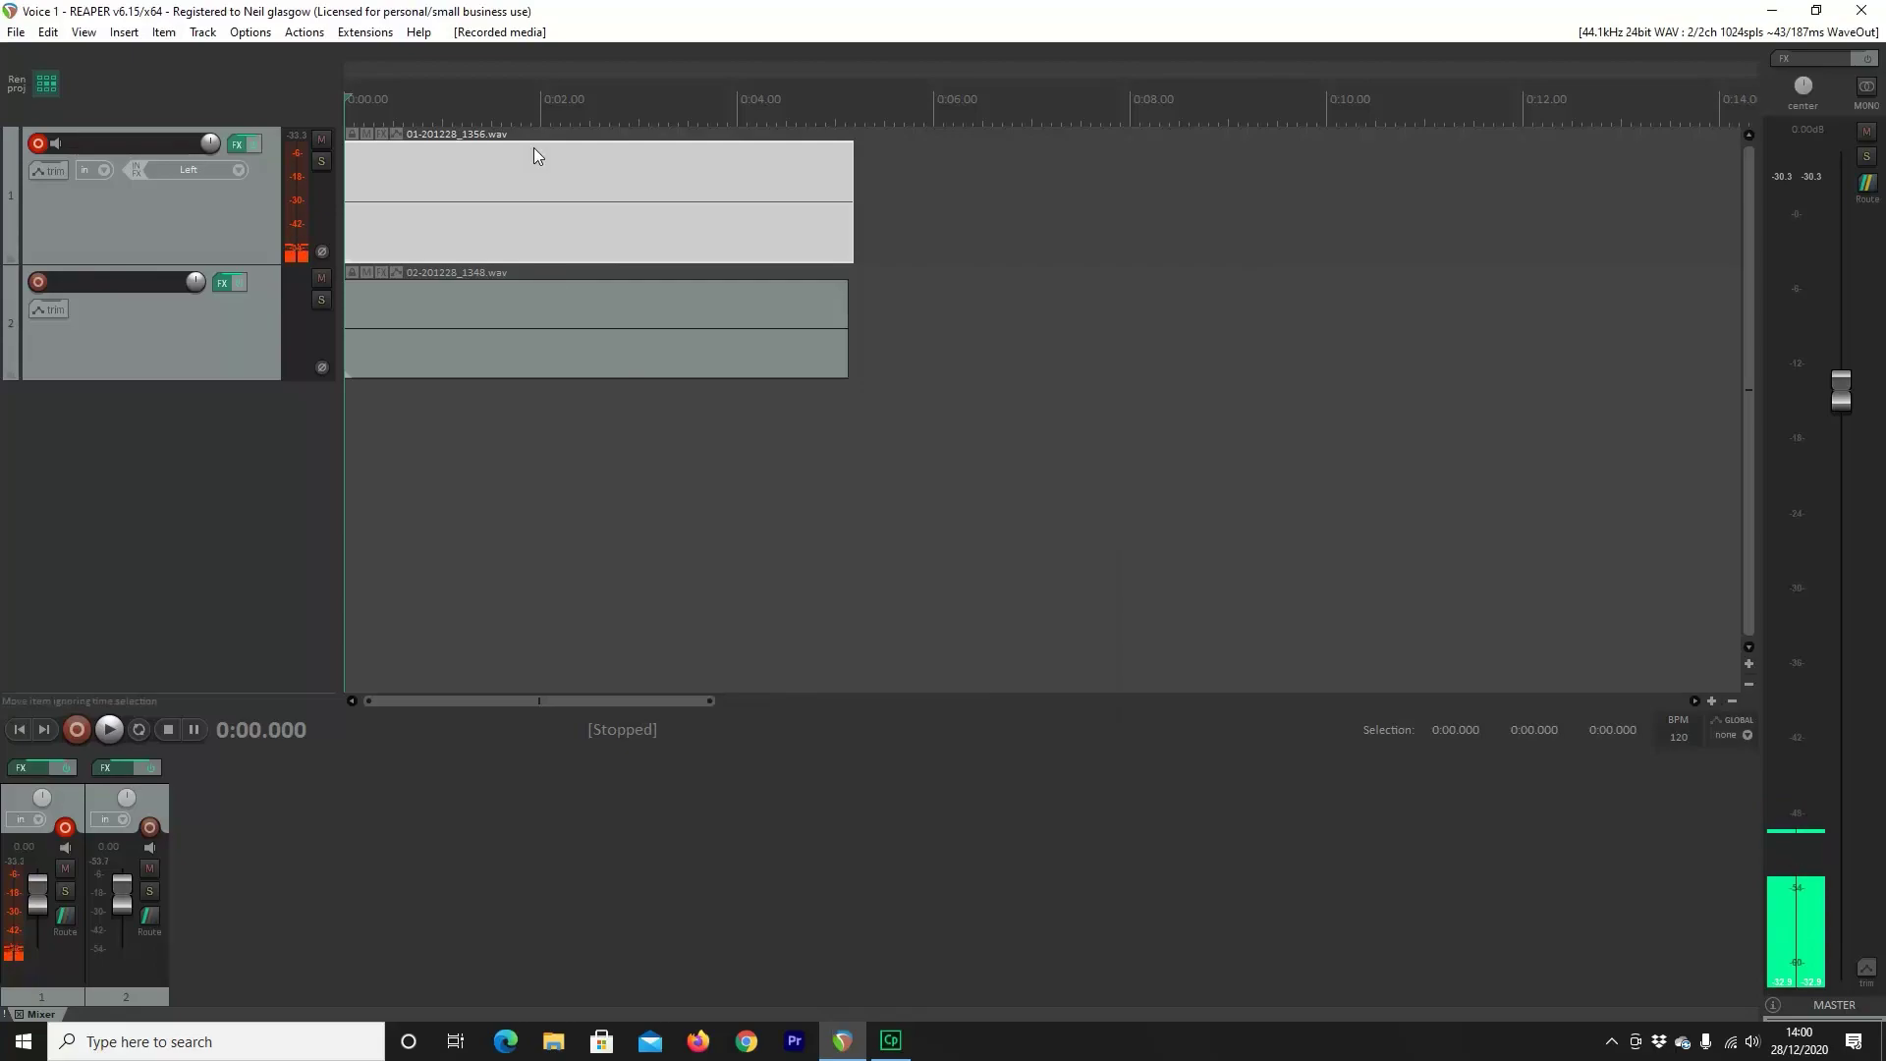
Delete the old track 1 take and record a fresh 9-second voice take from the project start
{"action": "left_click", "coordinate": [428, 224]}
{"action": "key", "text": "Delete"}
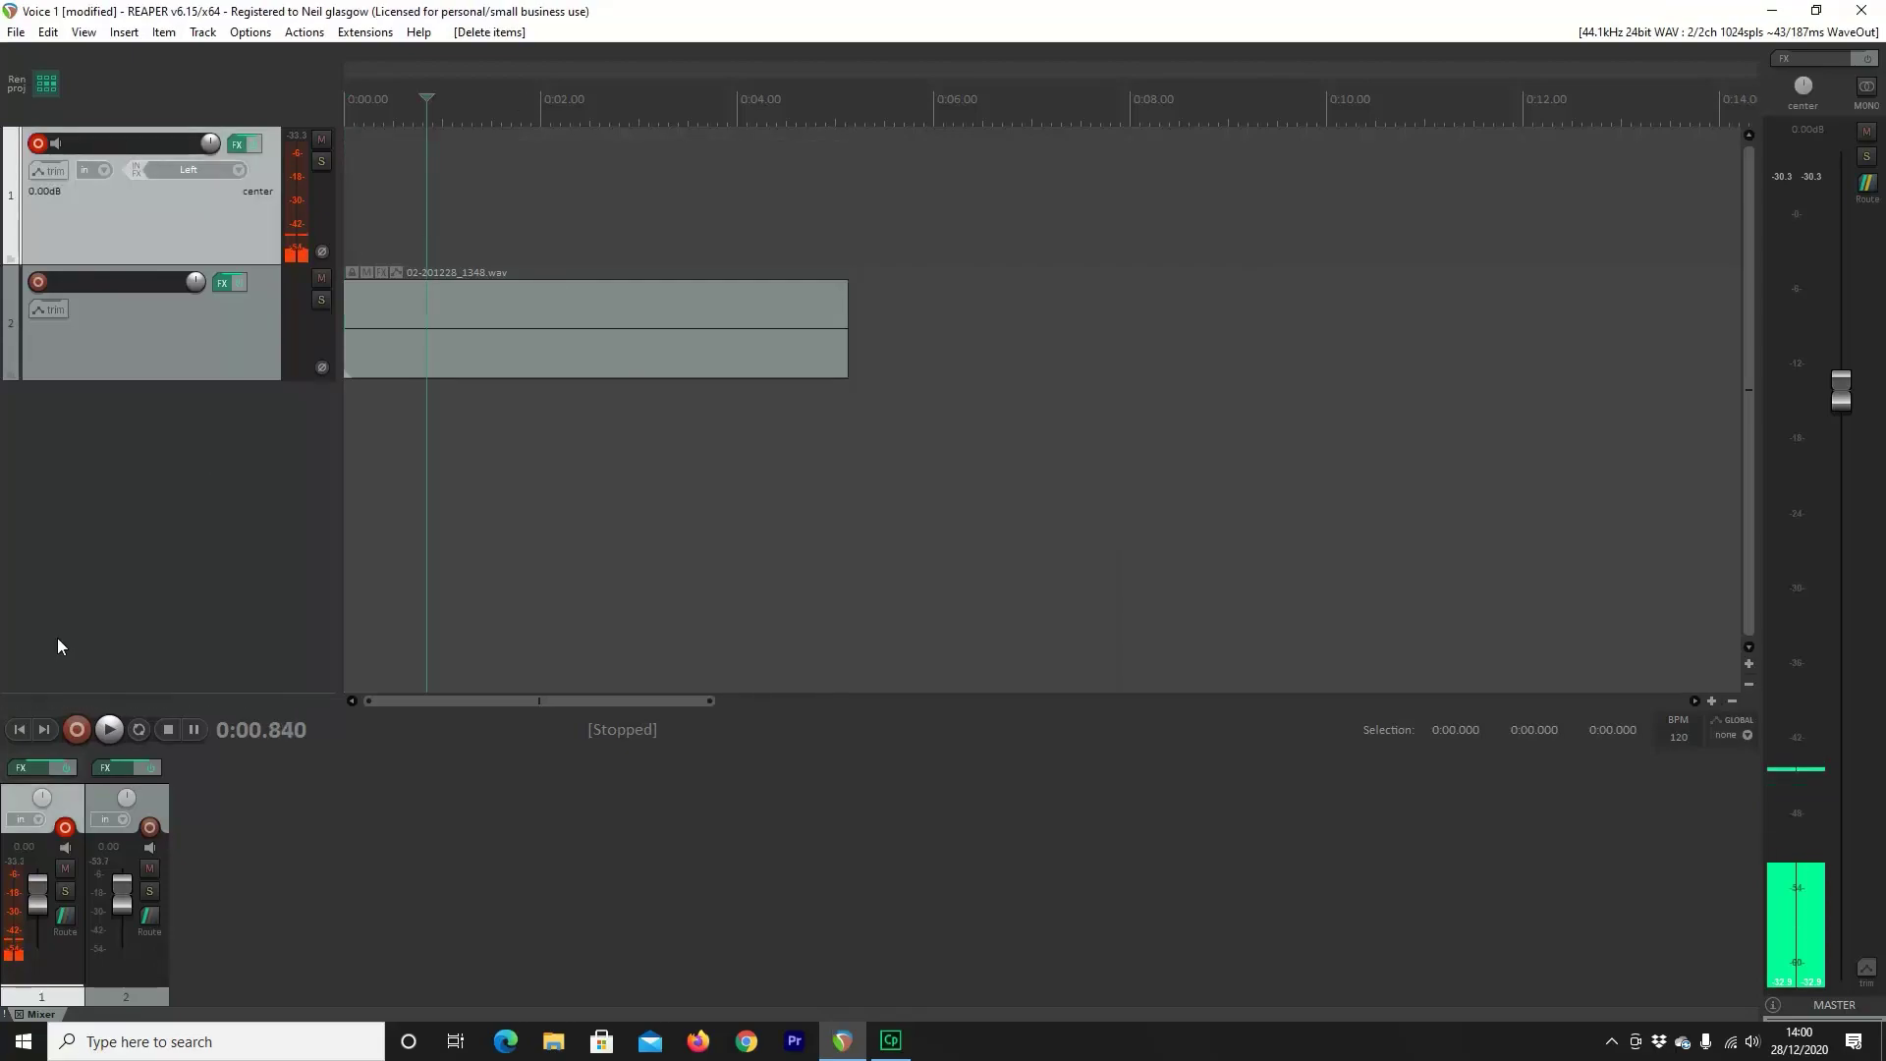
{"action": "left_click", "coordinate": [9, 728]}
{"action": "left_click", "coordinate": [75, 732]}
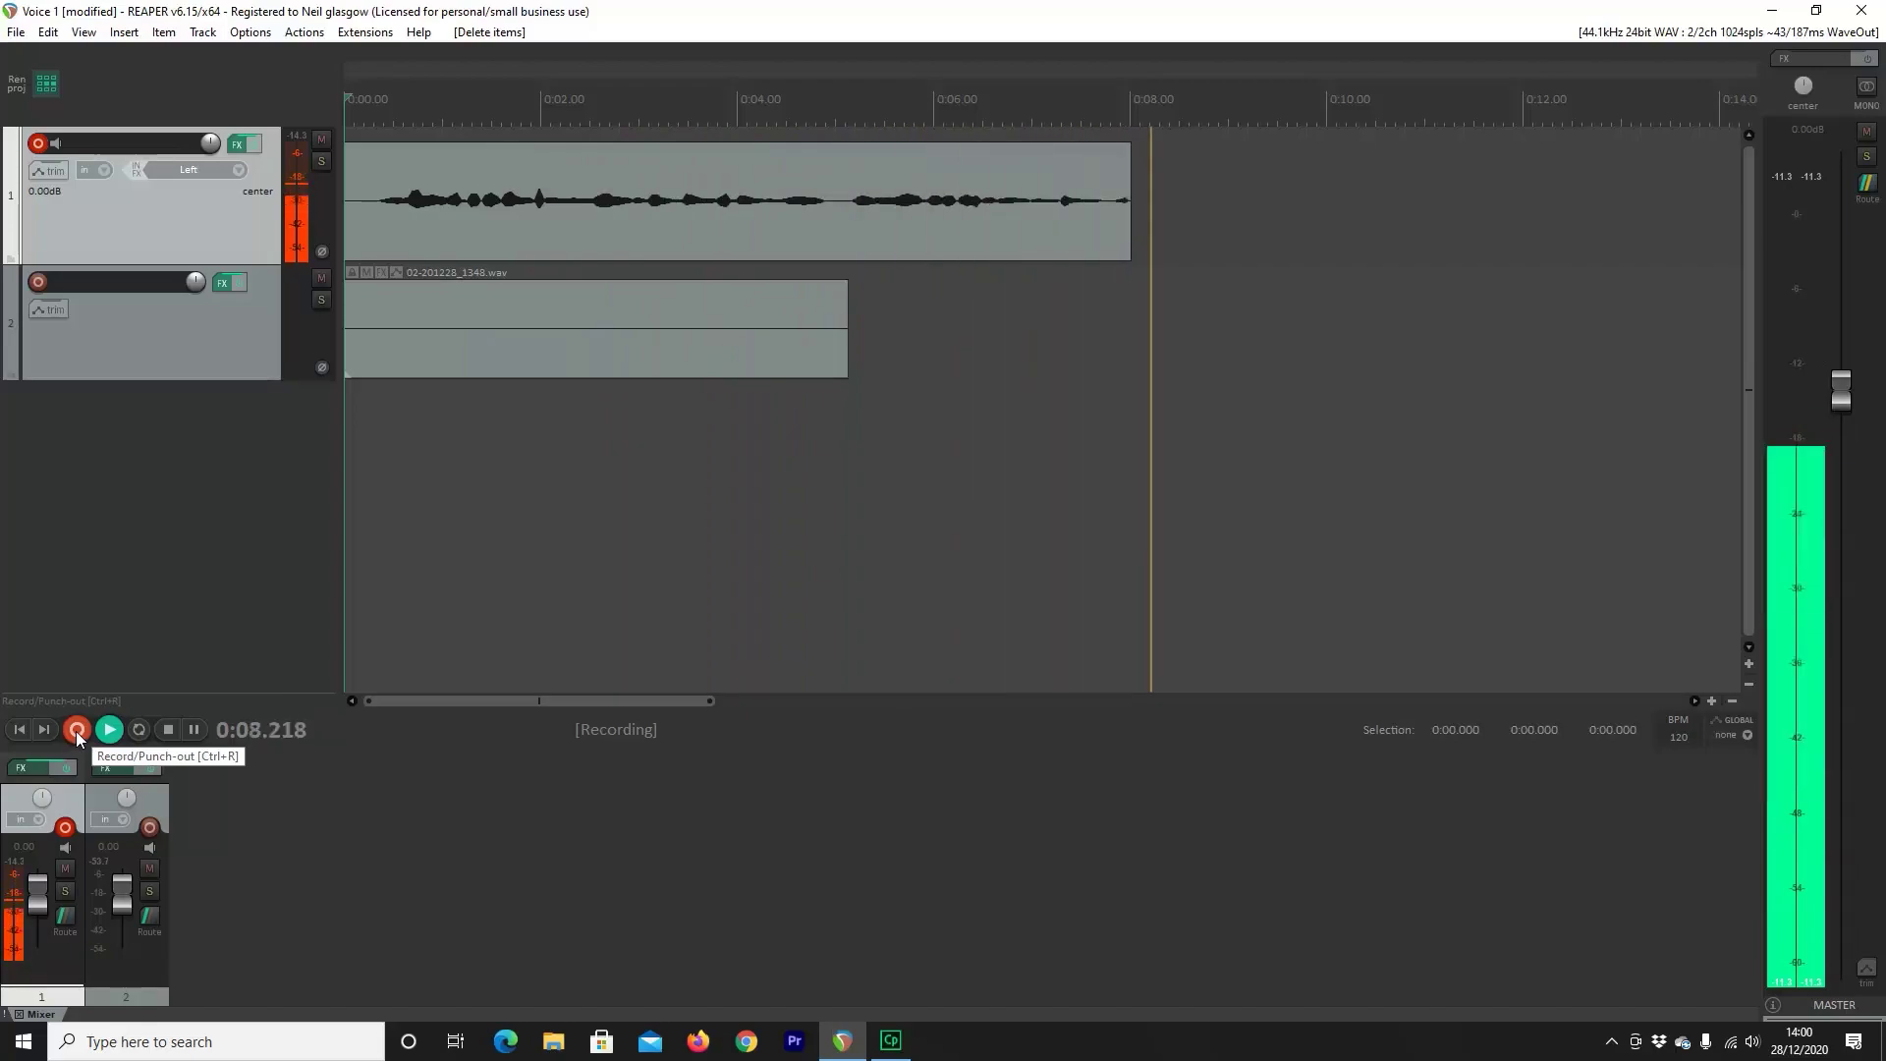
{"action": "left_click", "coordinate": [75, 732]}
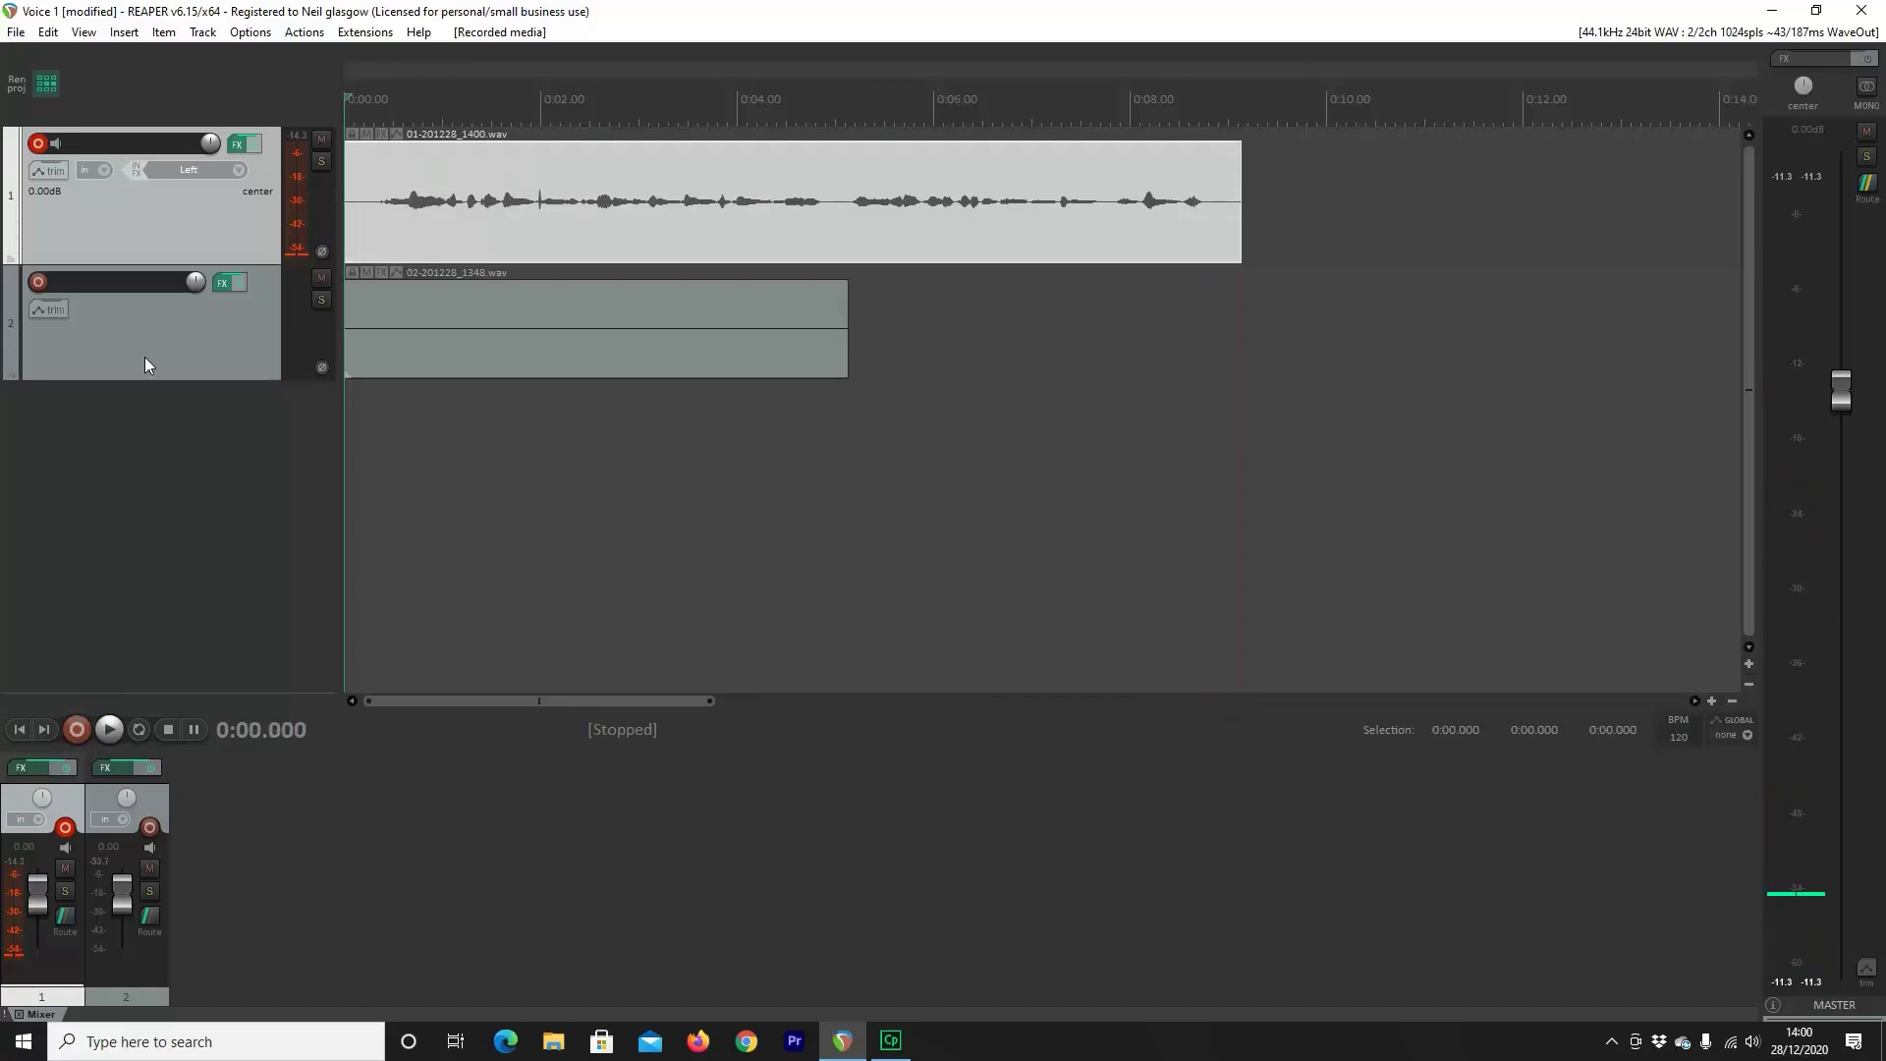
Open Render to File and set the output channels to Mono and the format to MP3
{"action": "left_click", "coordinate": [14, 33]}
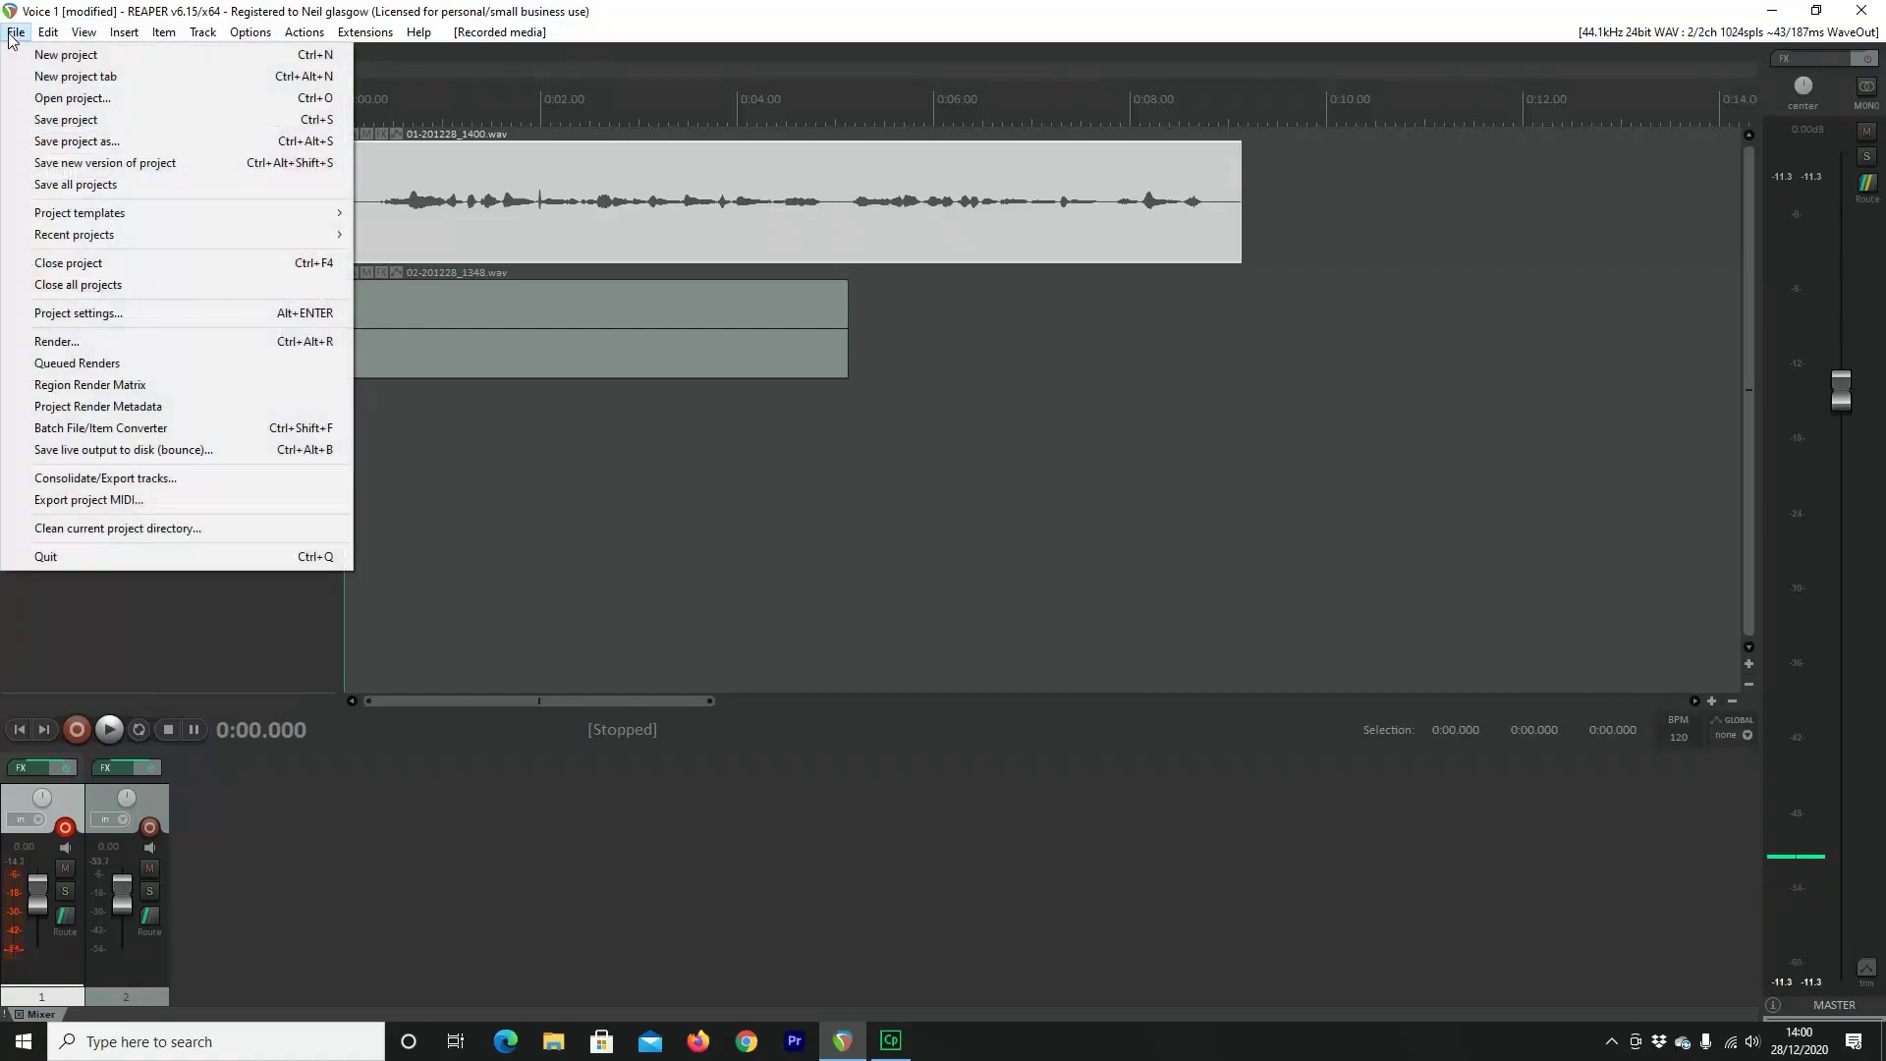
{"action": "left_click", "coordinate": [57, 342]}
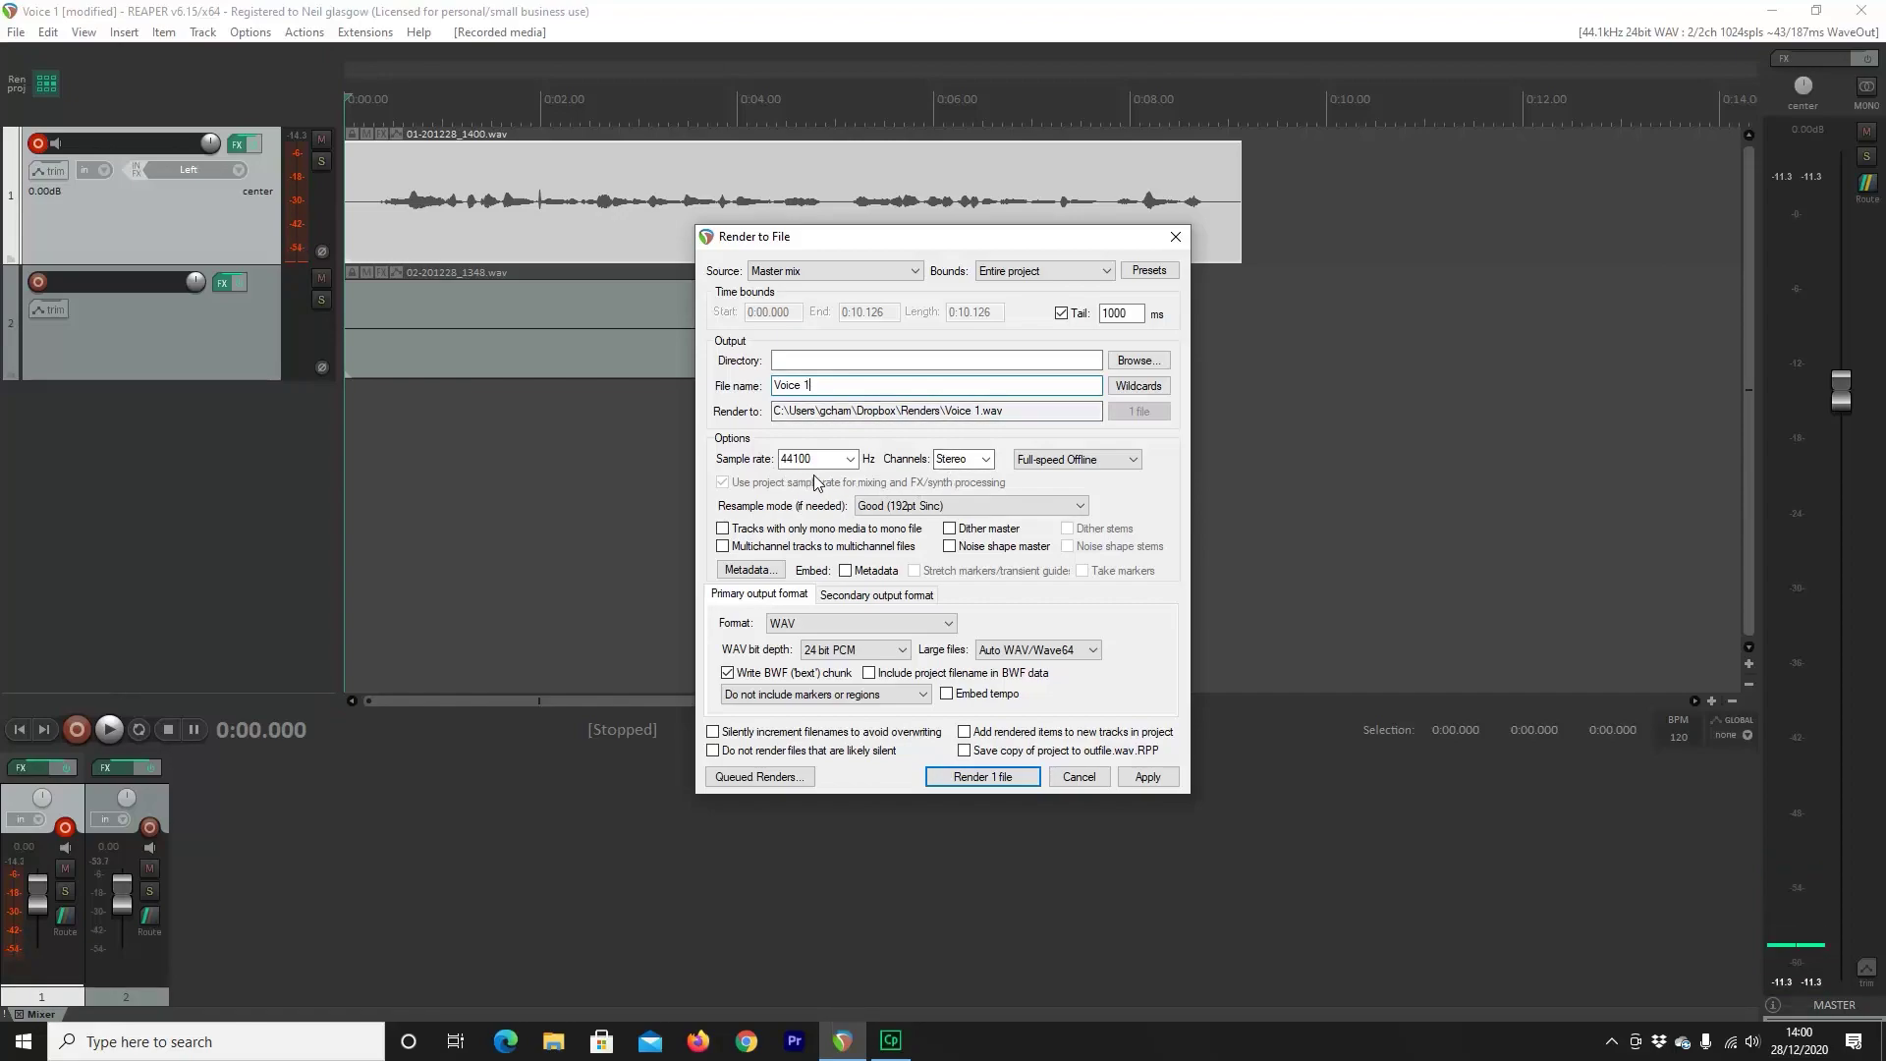
{"action": "left_click", "coordinate": [987, 466]}
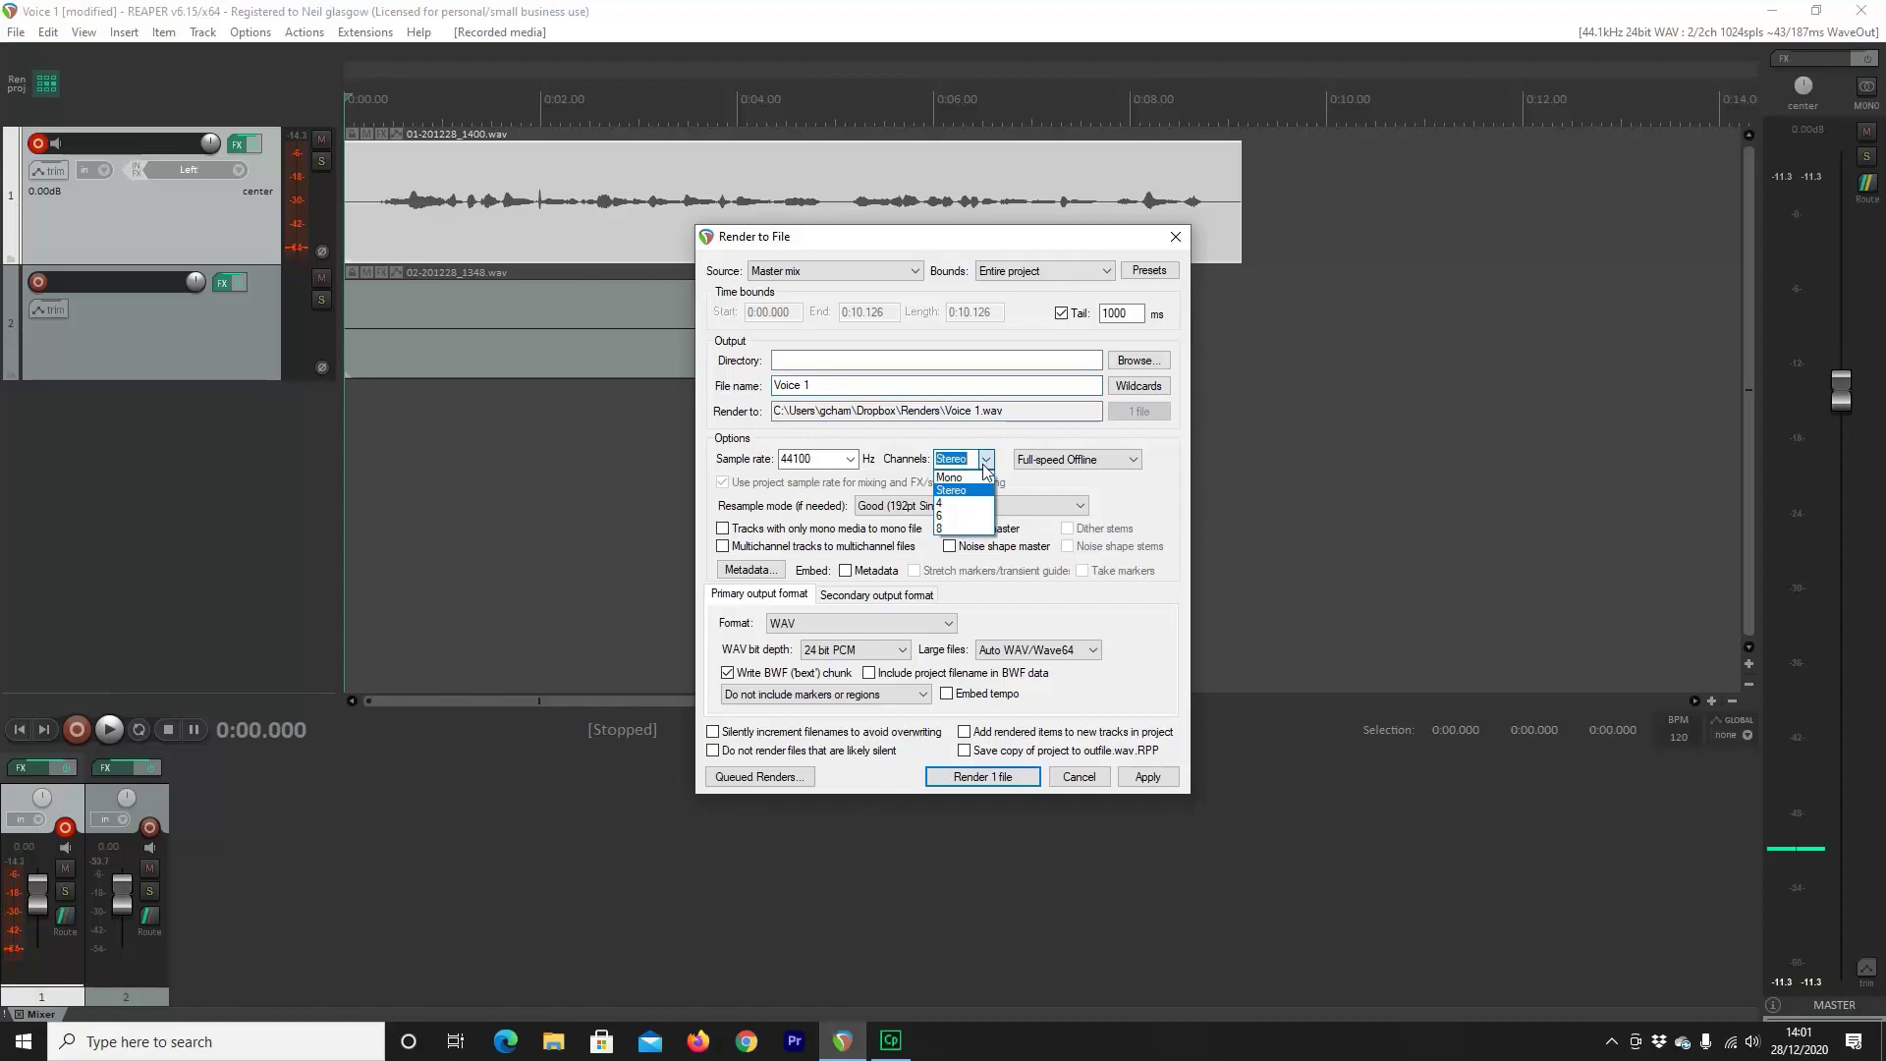
{"action": "left_click", "coordinate": [982, 477]}
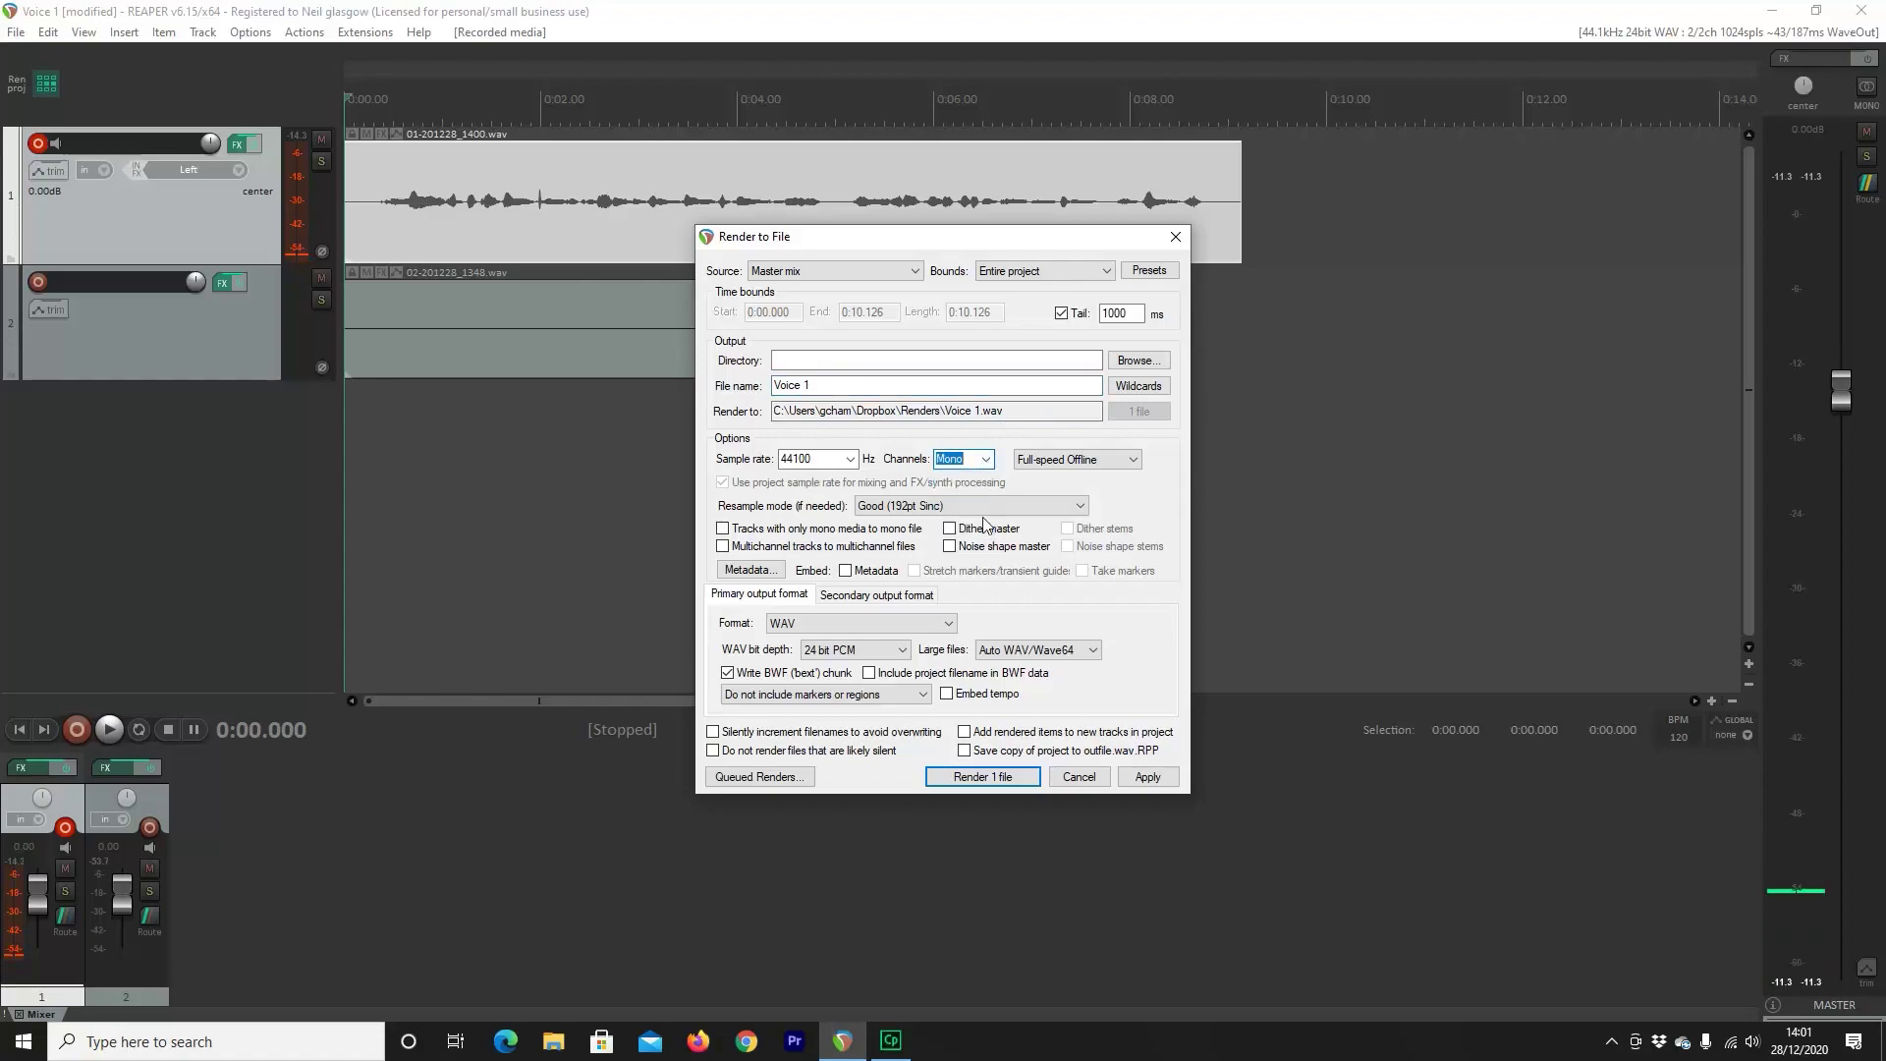
{"action": "left_click", "coordinate": [949, 625]}
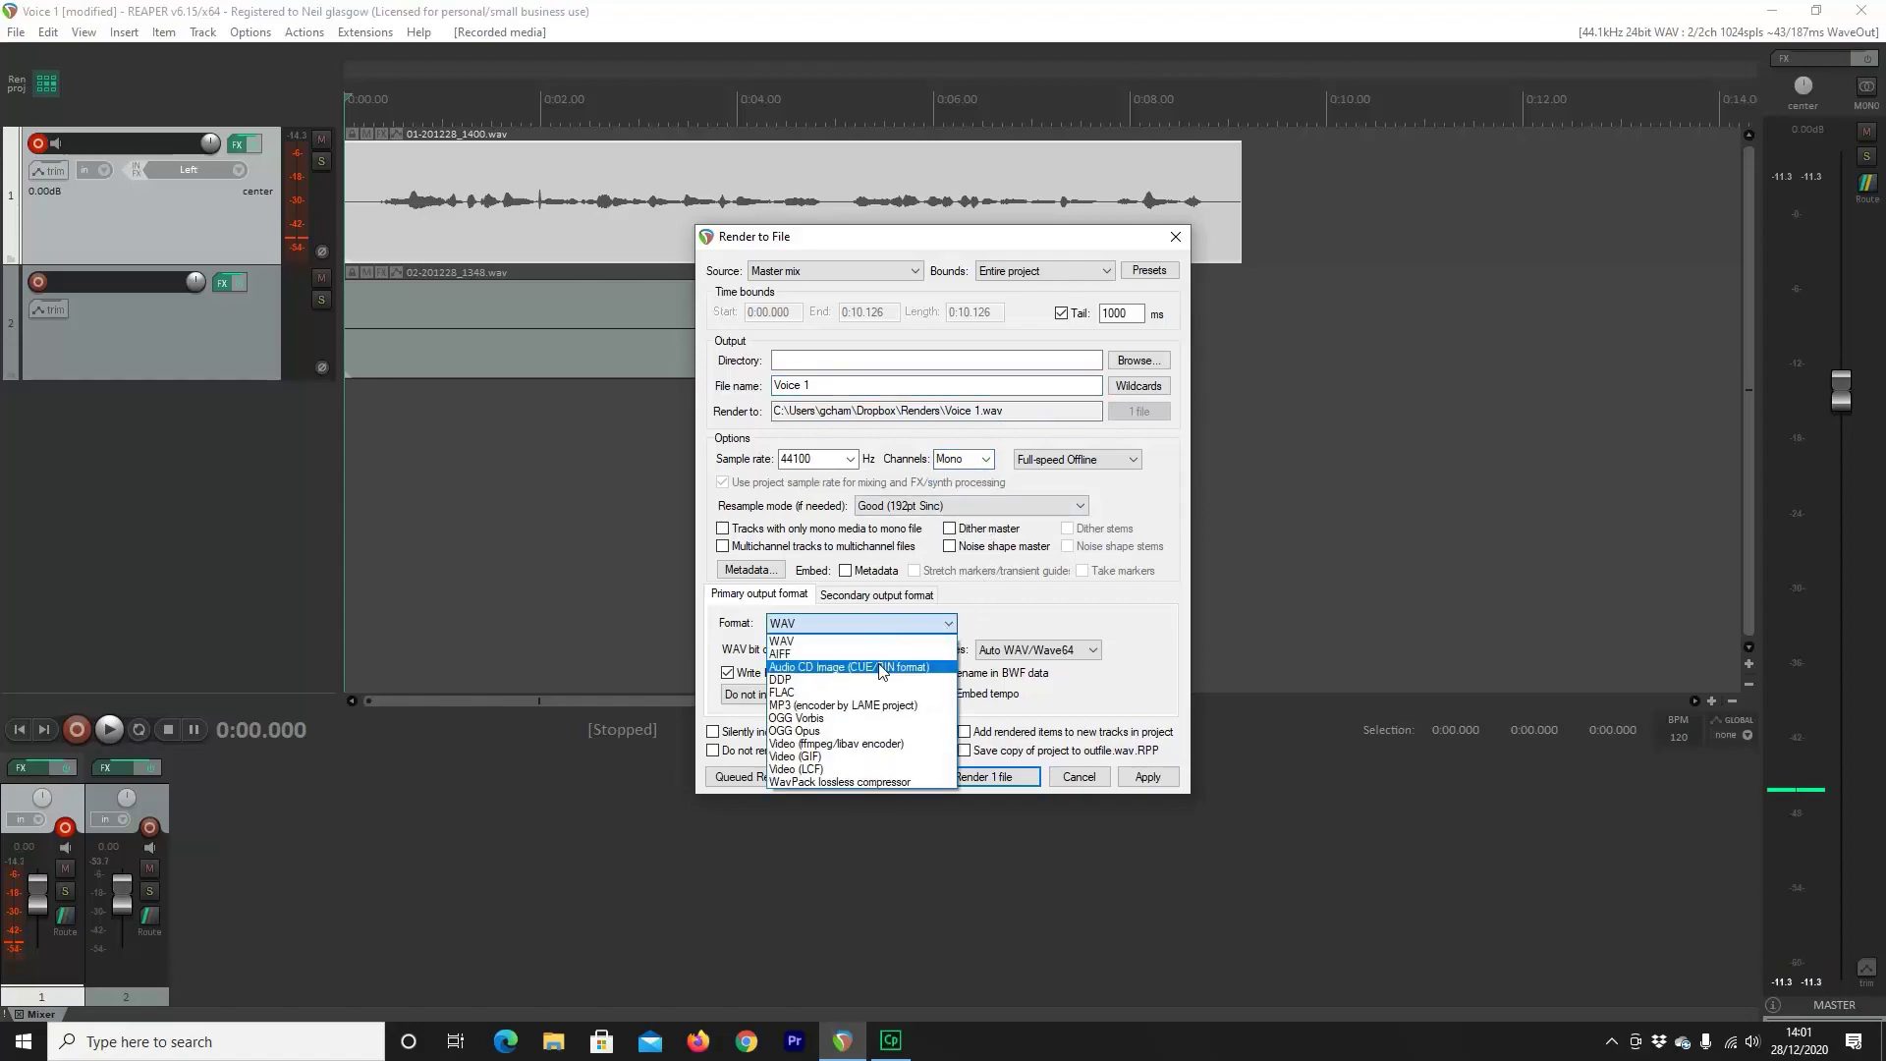
{"action": "left_click", "coordinate": [867, 707]}
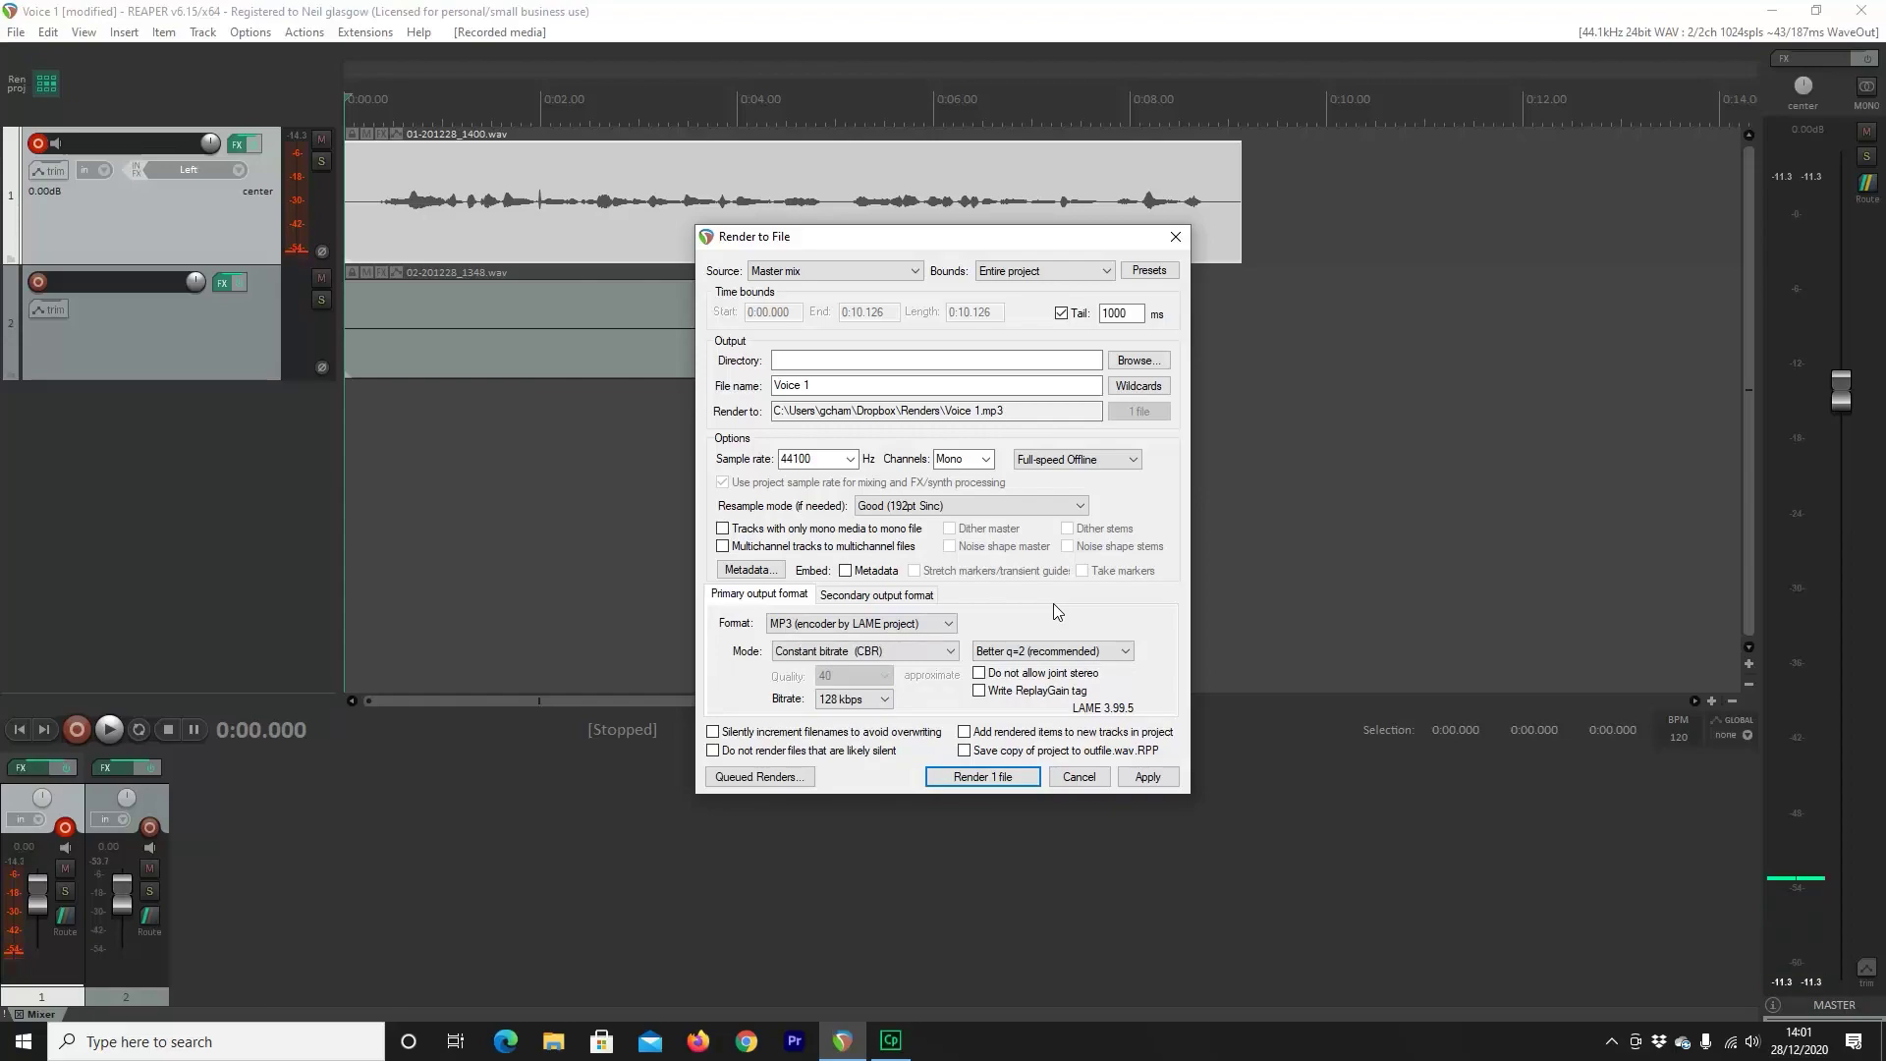
Save the current render settings as a preset named 'Default Voice render'
{"action": "left_click", "coordinate": [1149, 276]}
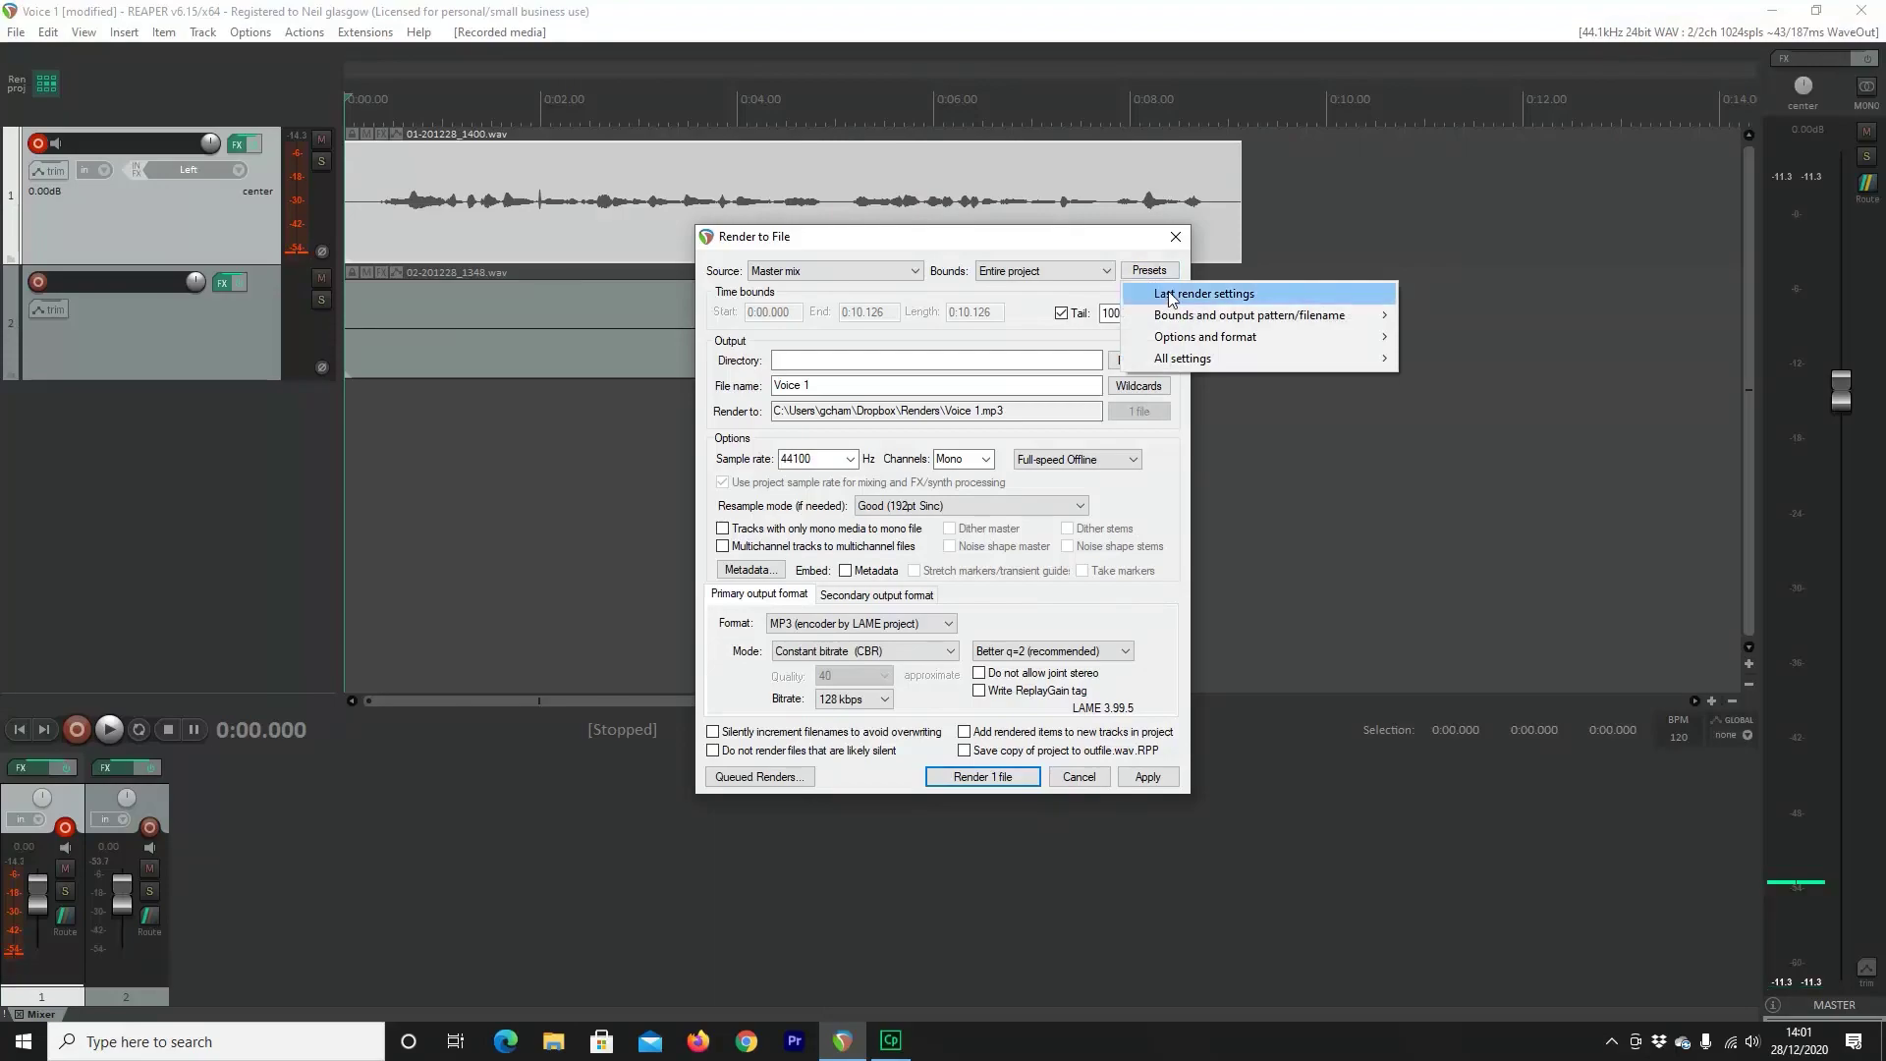
{"action": "mouse_move", "coordinate": [1236, 361]}
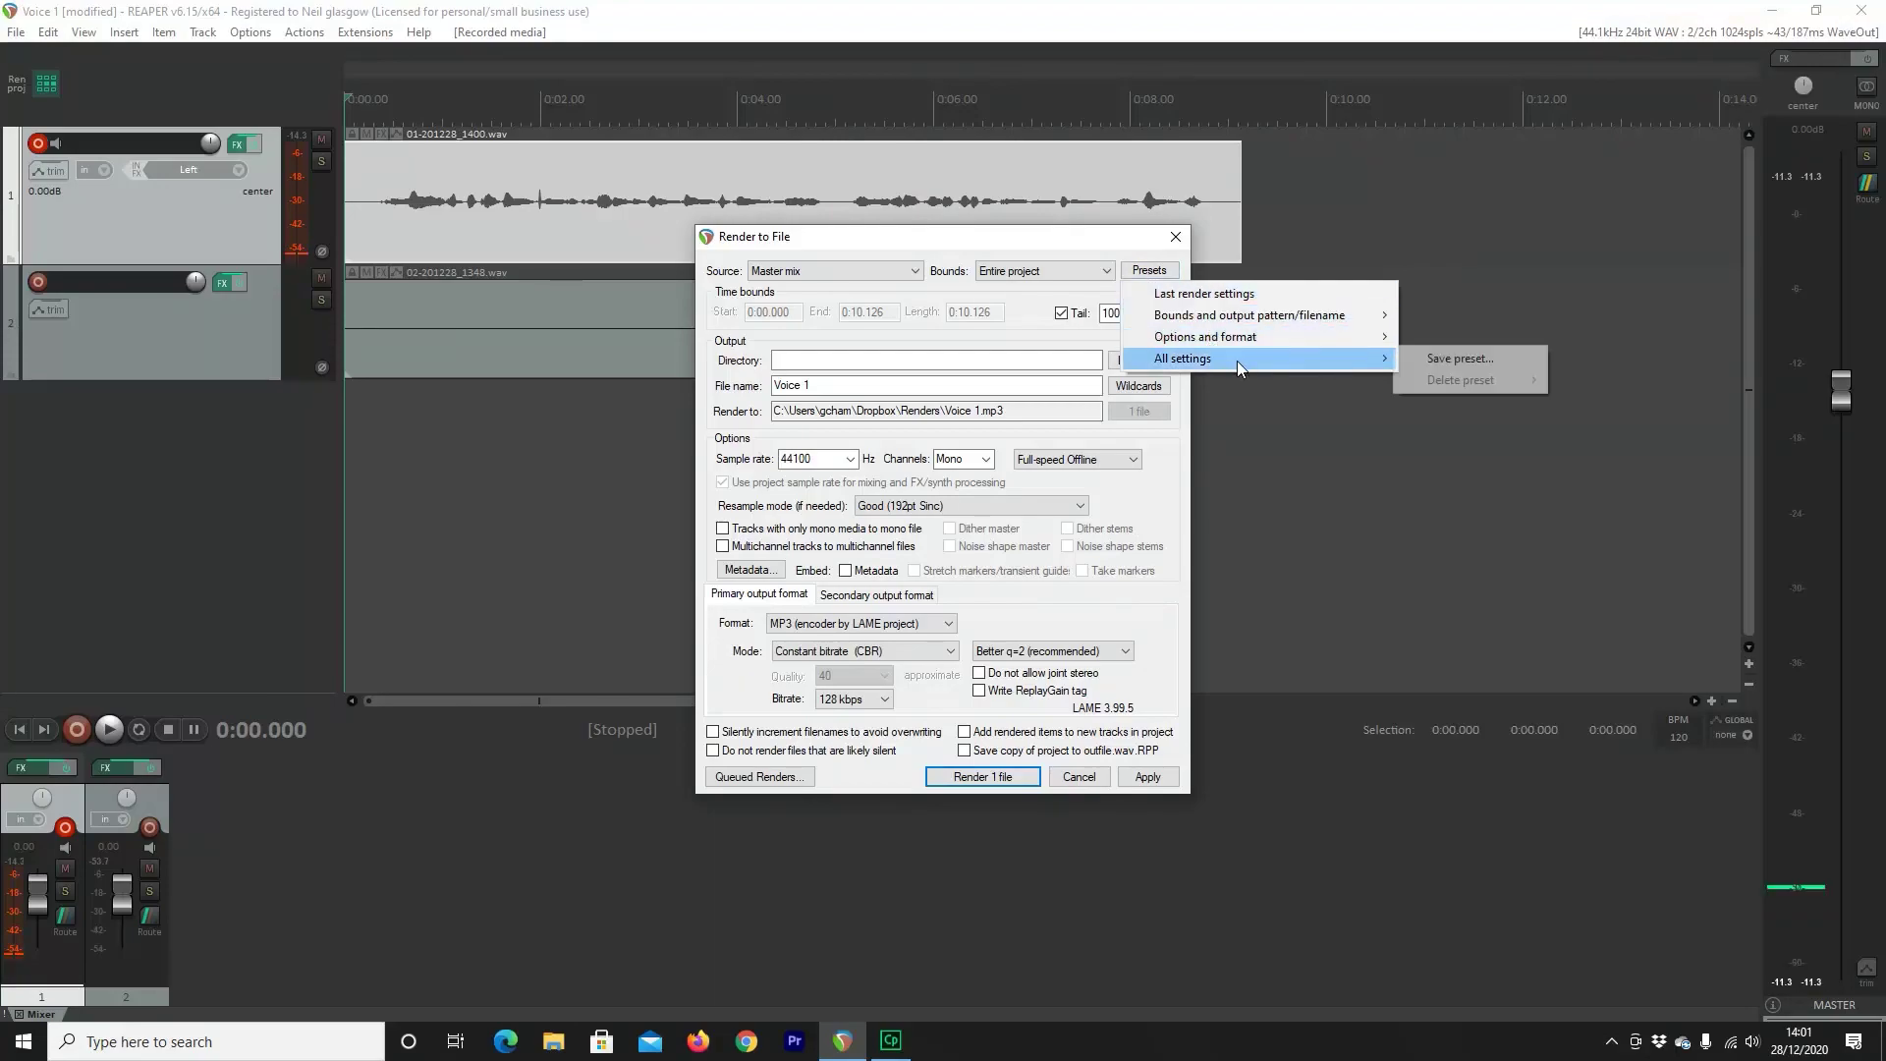
{"action": "left_click", "coordinate": [1518, 362]}
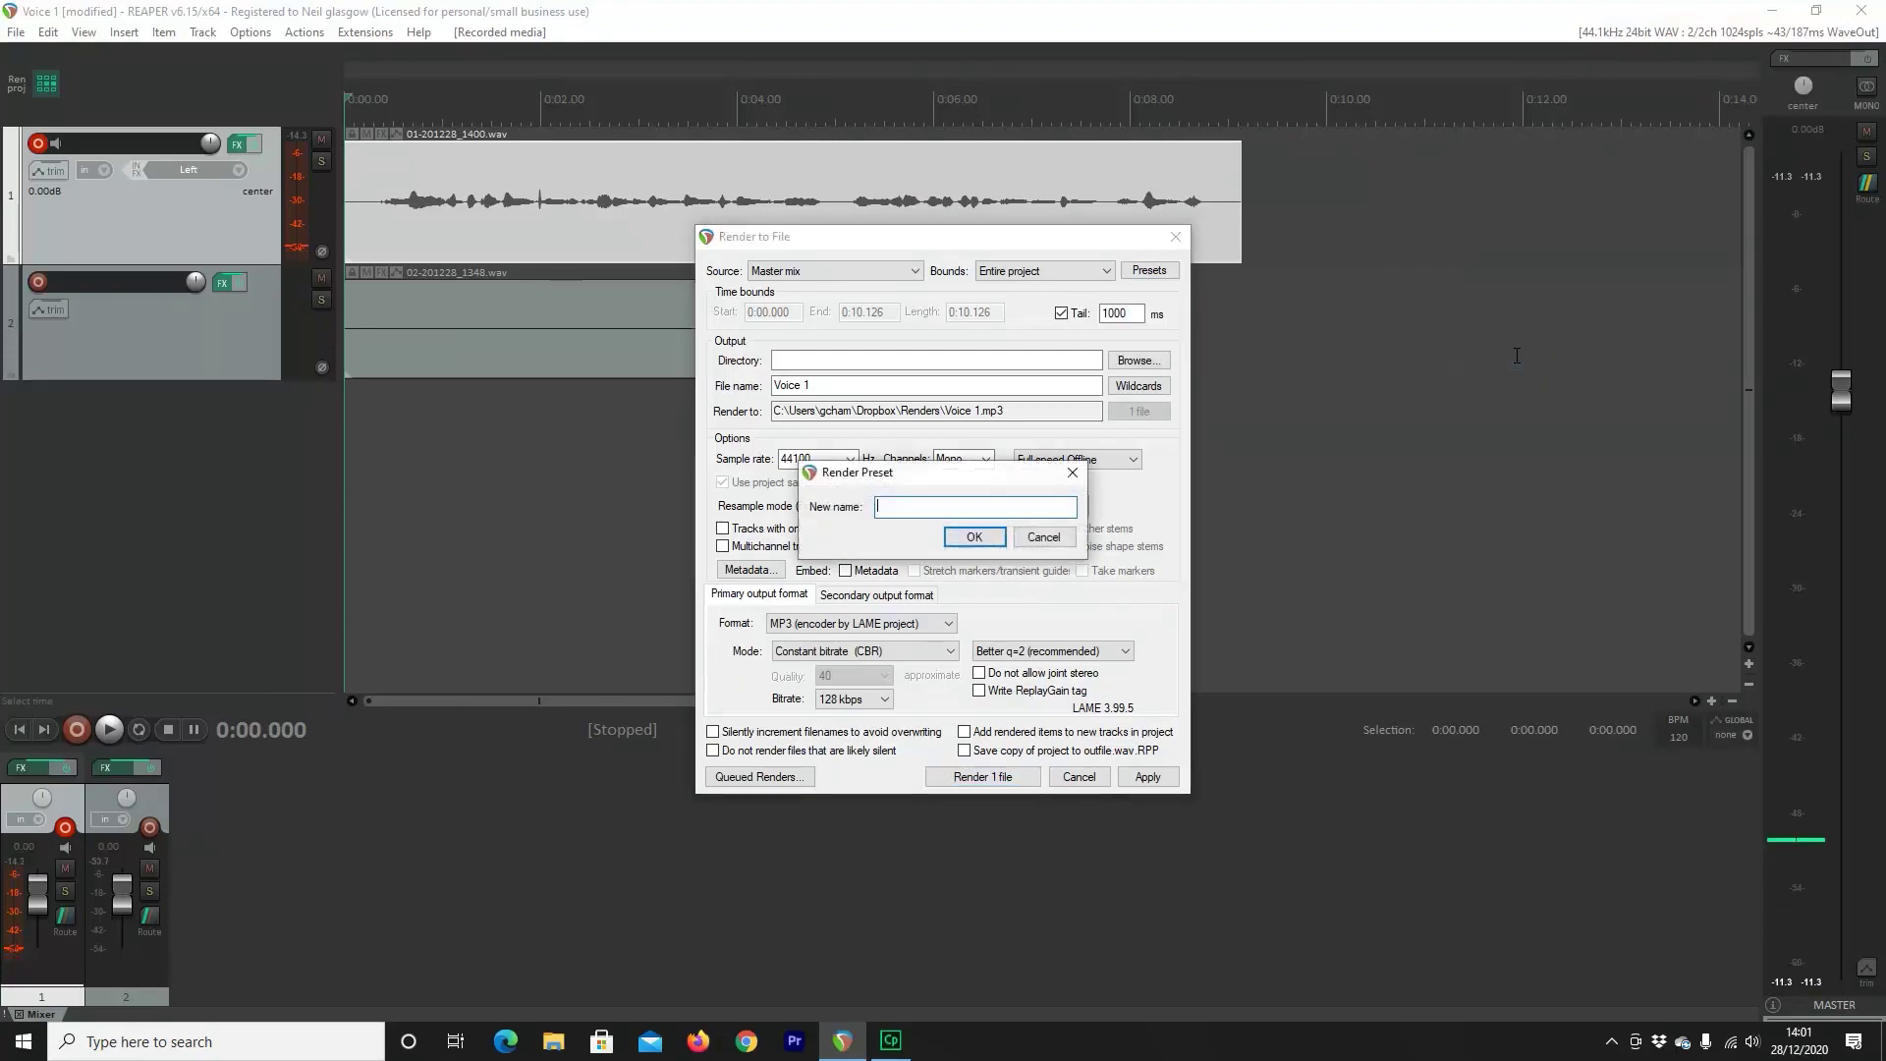
{"action": "type", "text": "Def"}
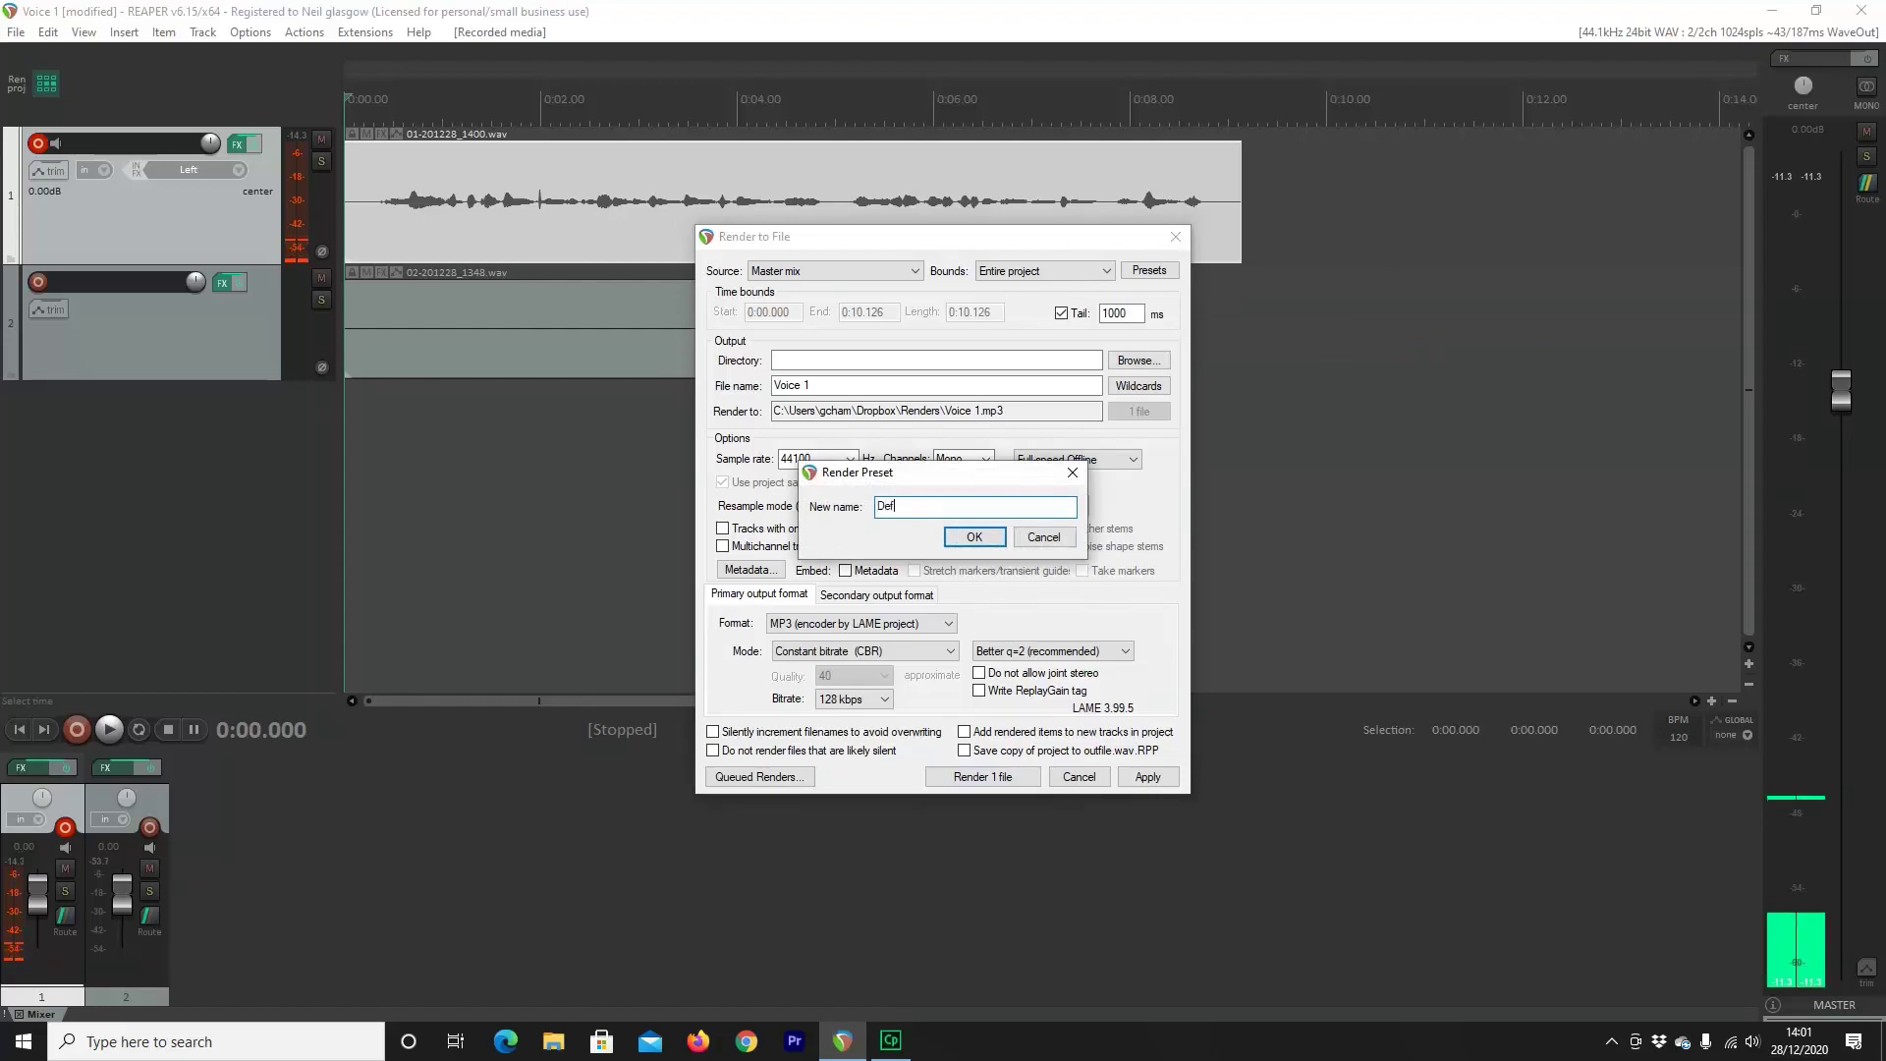
{"action": "type", "text": "ault Voice "}
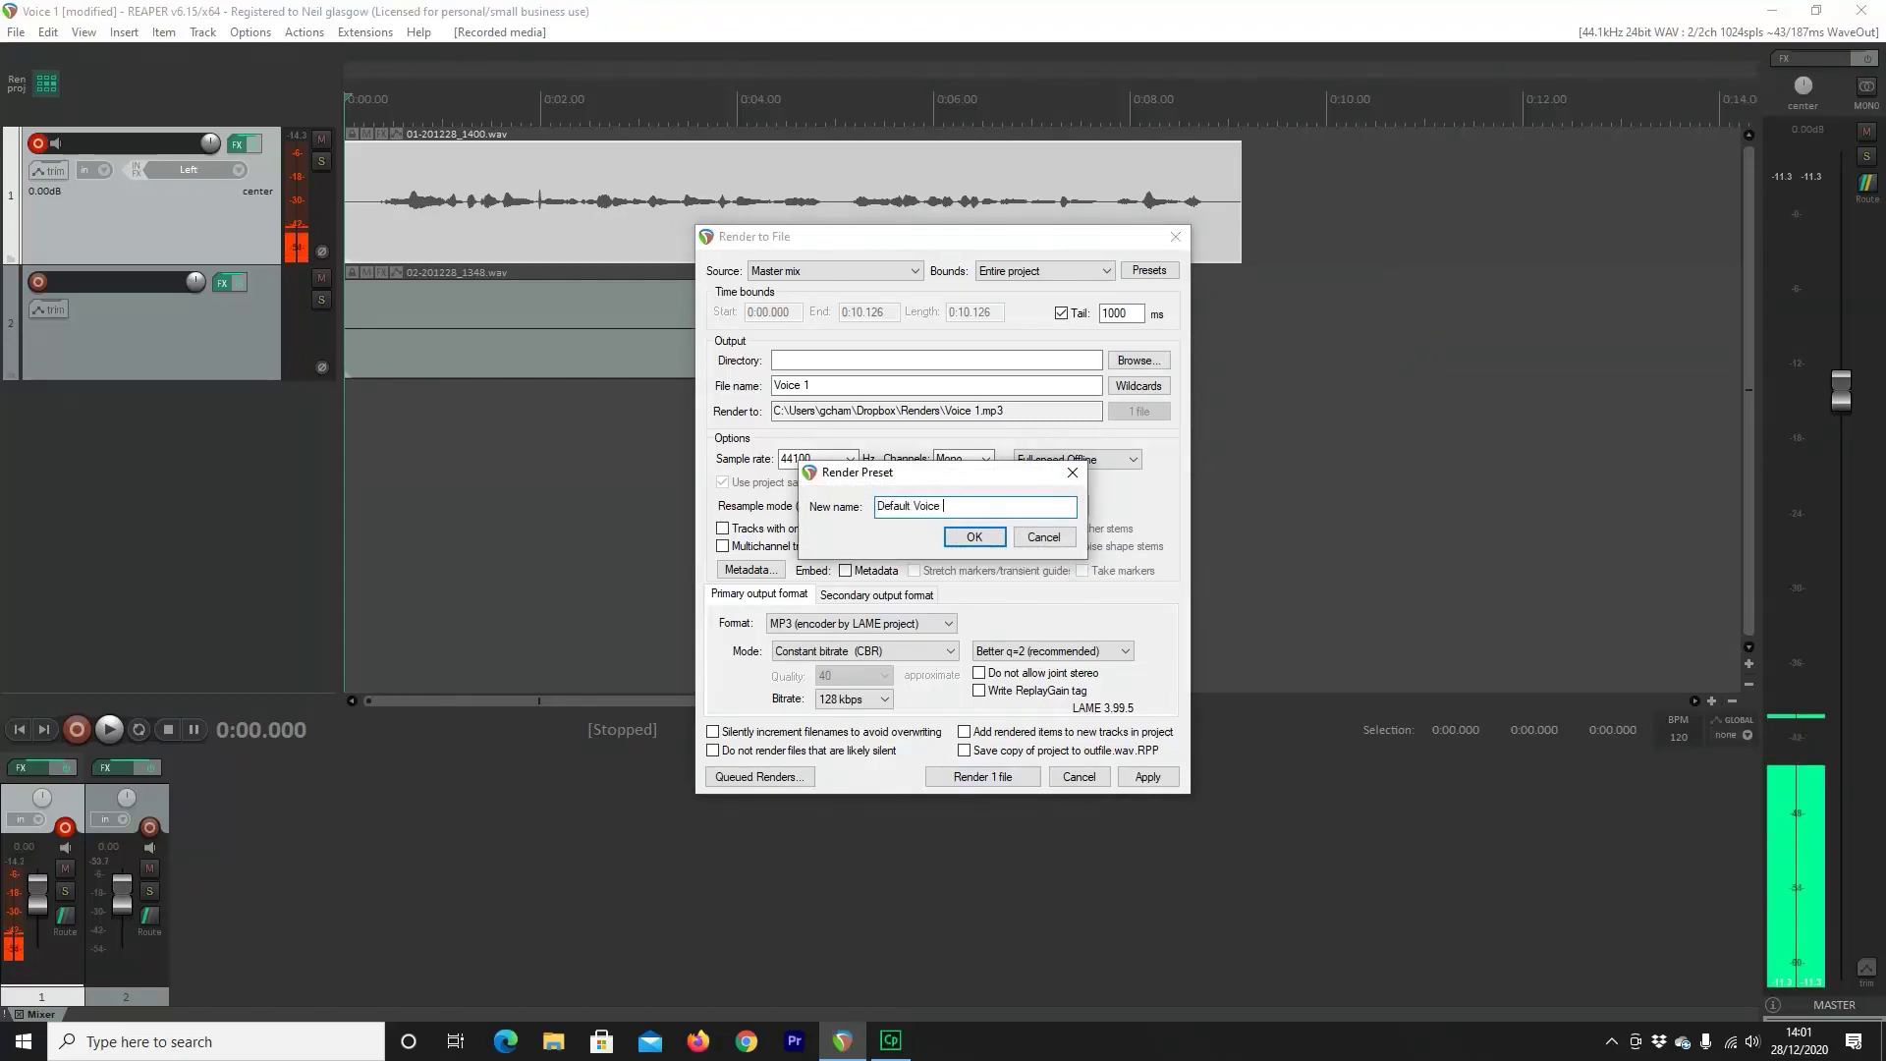
{"action": "type", "text": "render"}
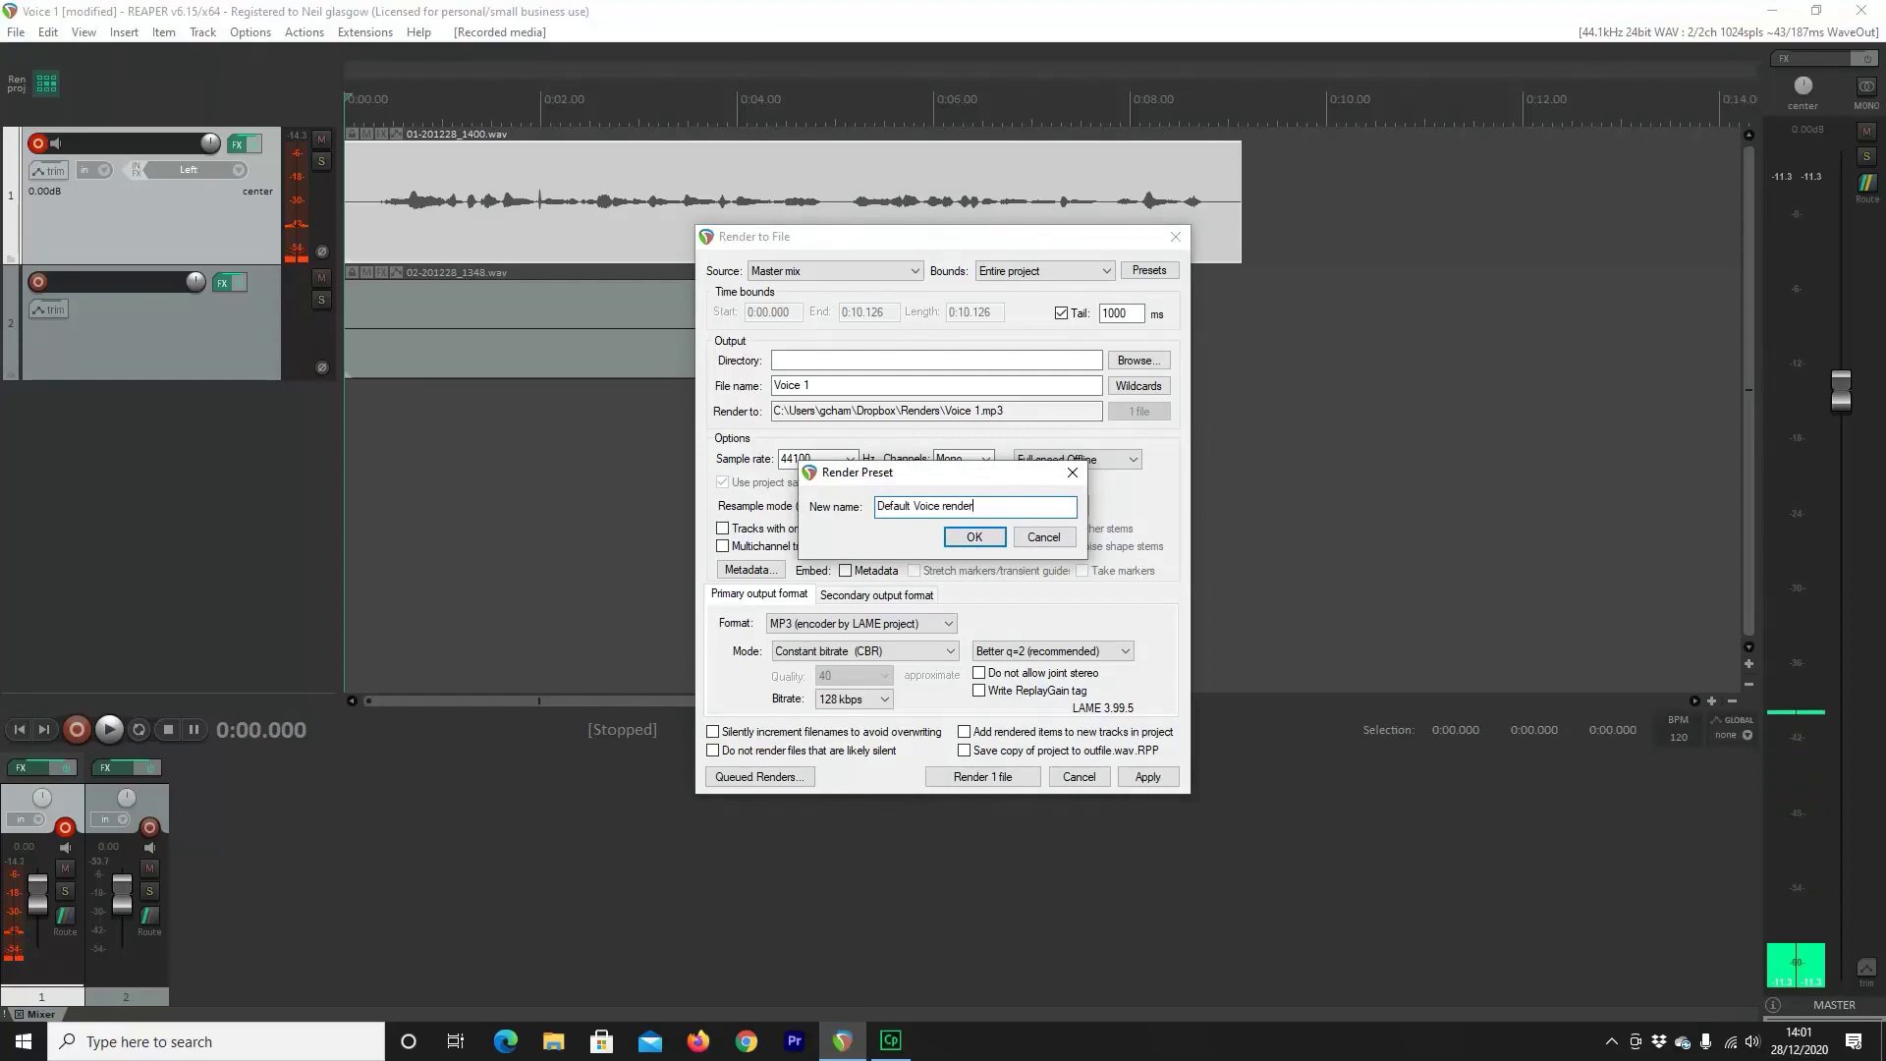
{"action": "left_click", "coordinate": [983, 538]}
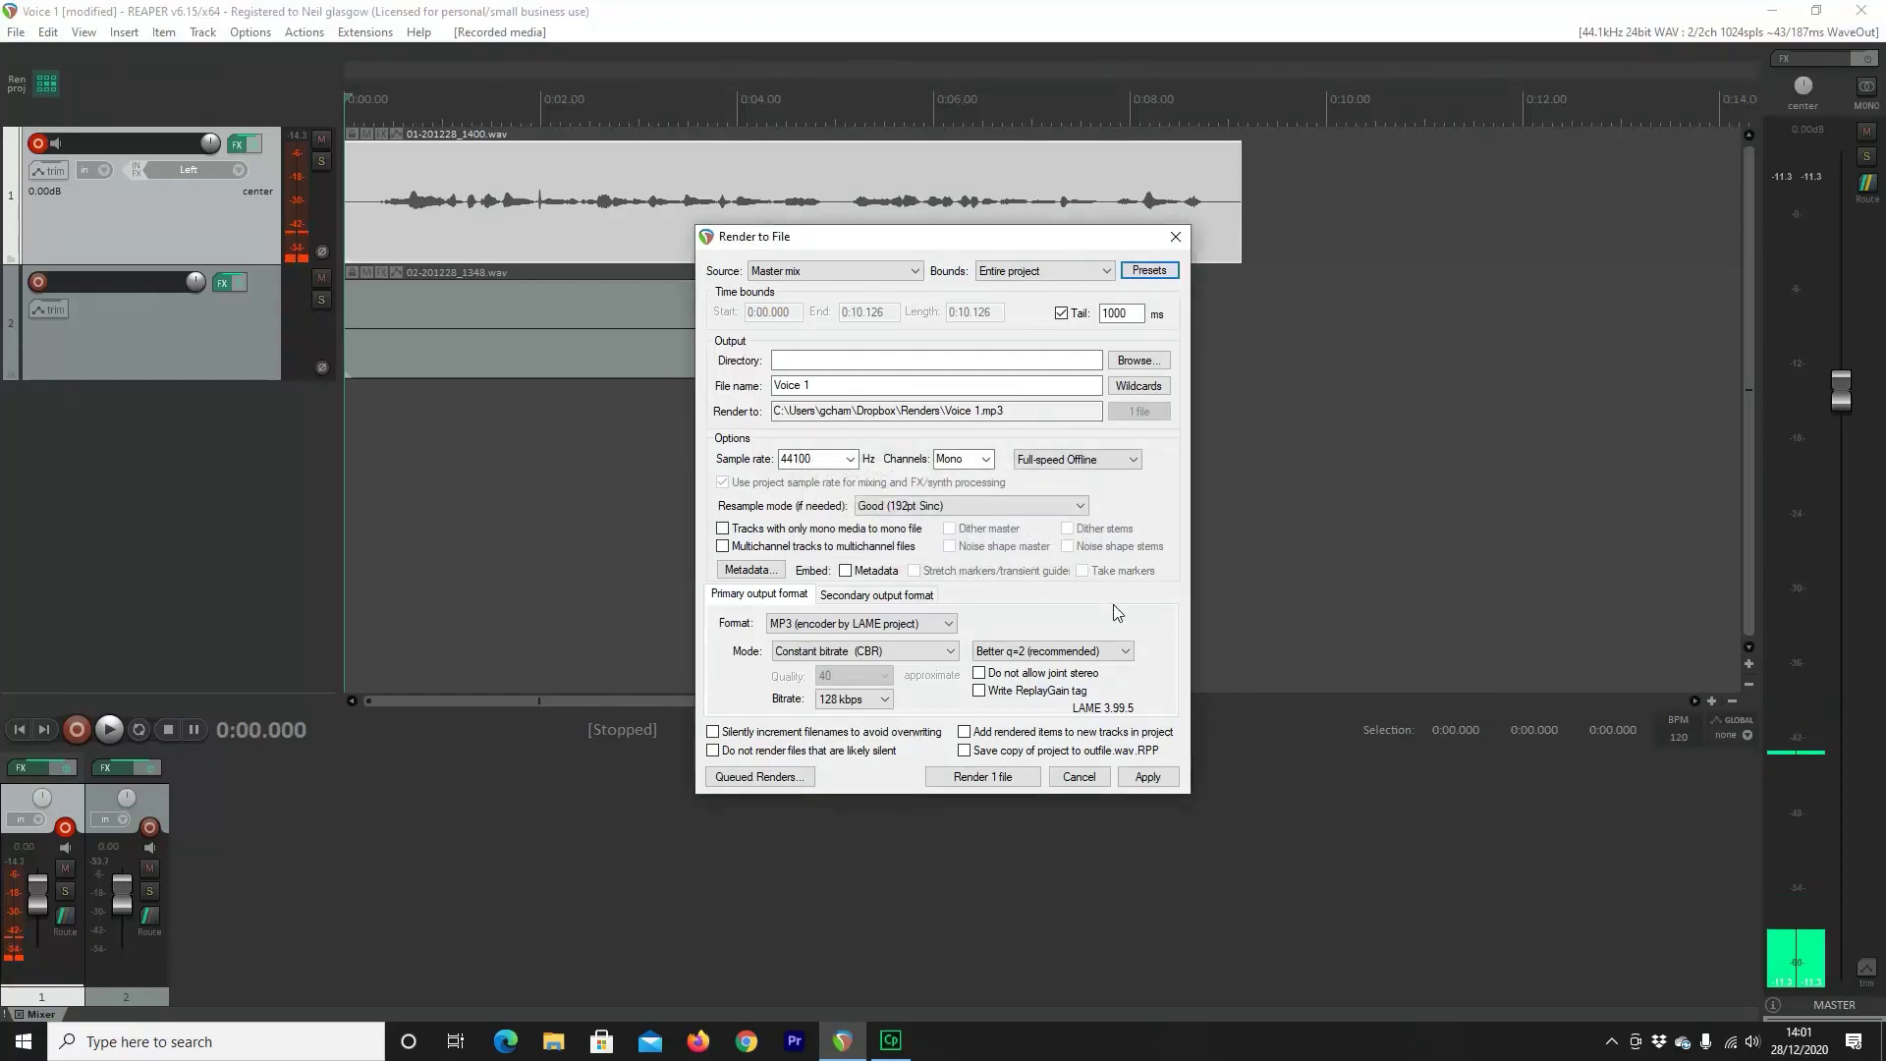
Apply the settings, render Voice 1.mp3, and close the finished render dialogs
{"action": "left_click", "coordinate": [1148, 776]}
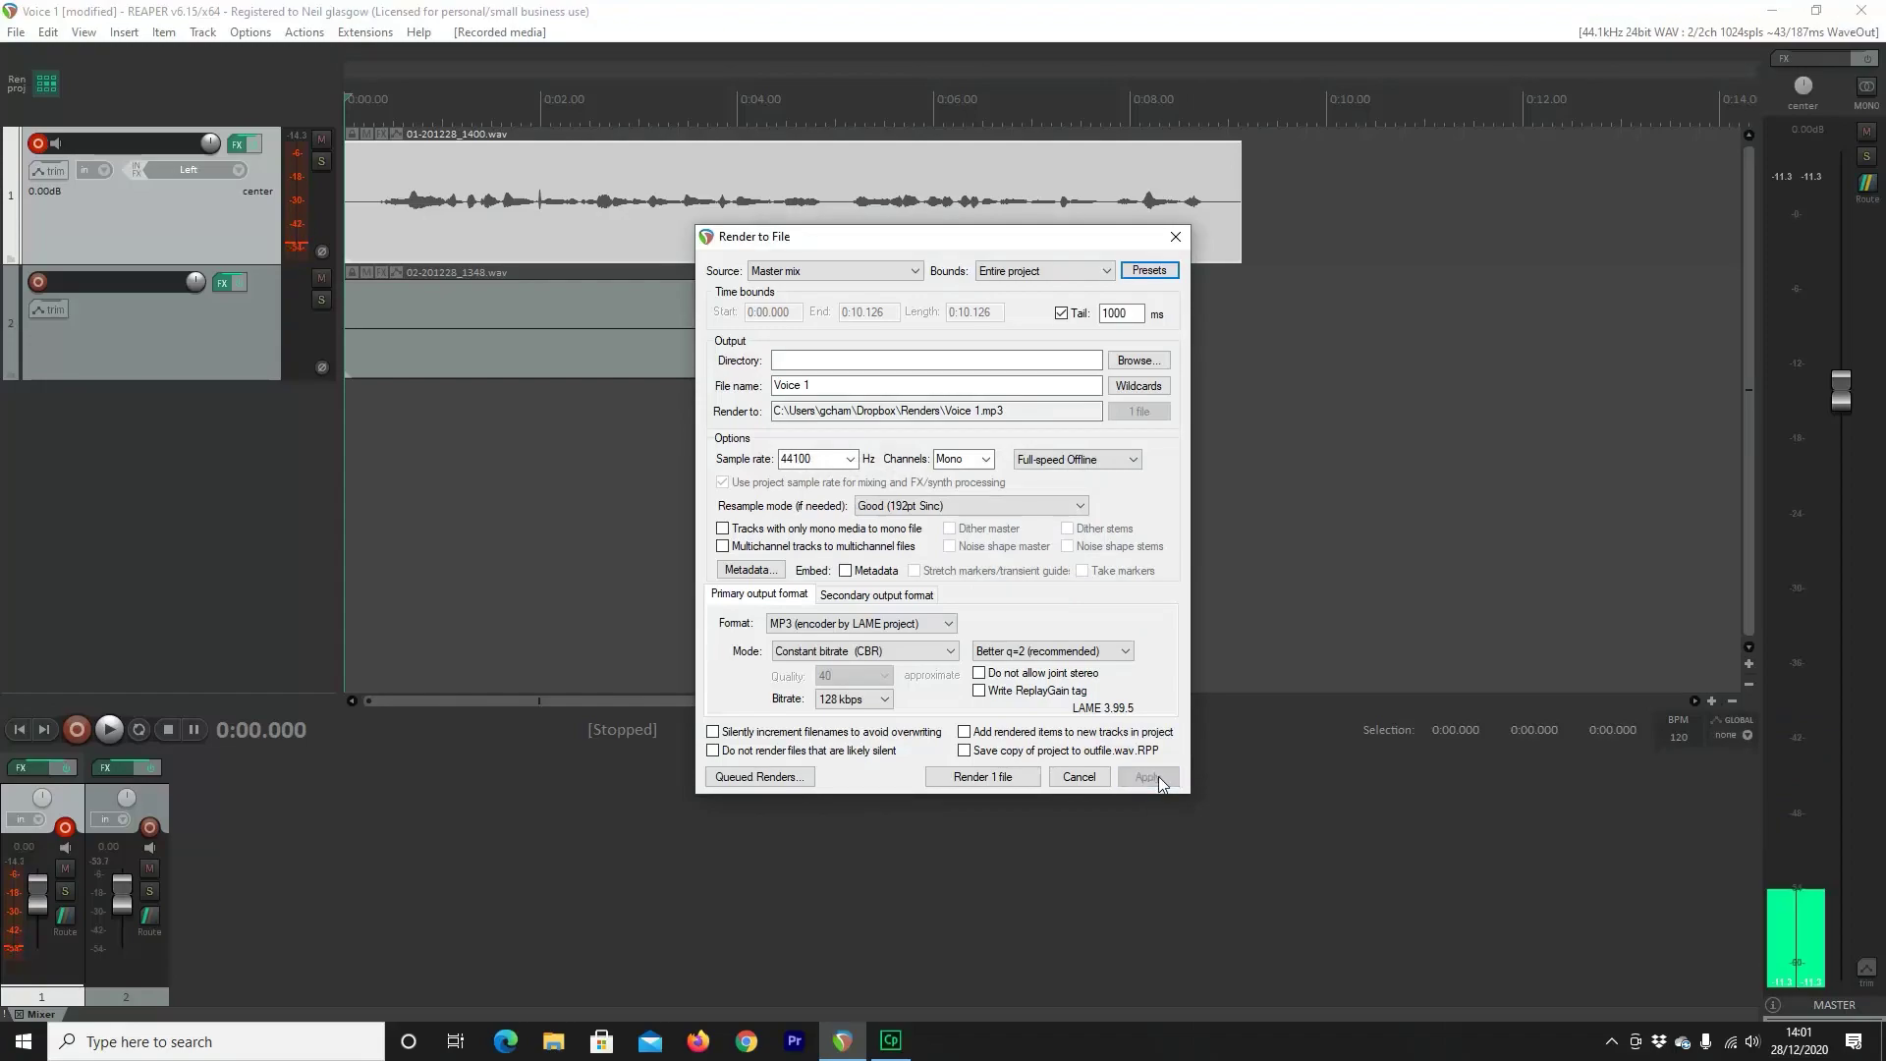
{"action": "left_click", "coordinate": [982, 776]}
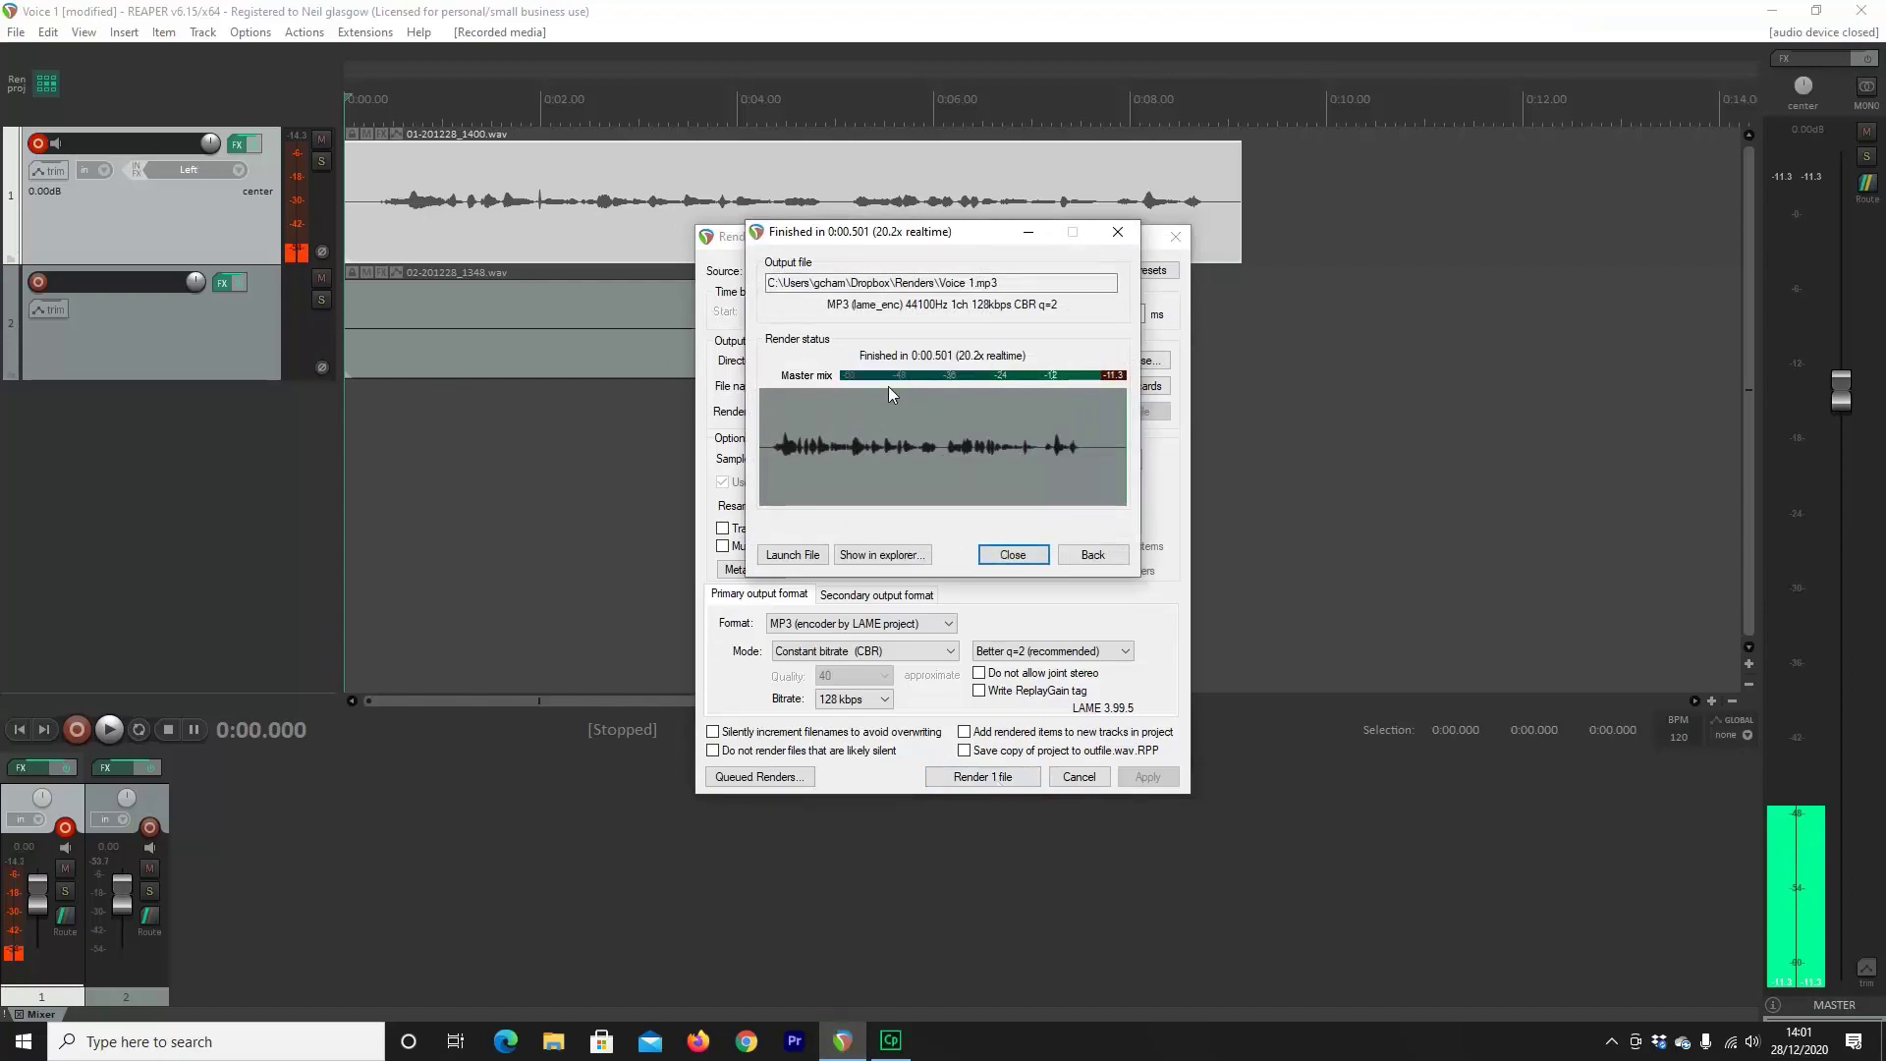
{"action": "left_click", "coordinate": [1012, 555]}
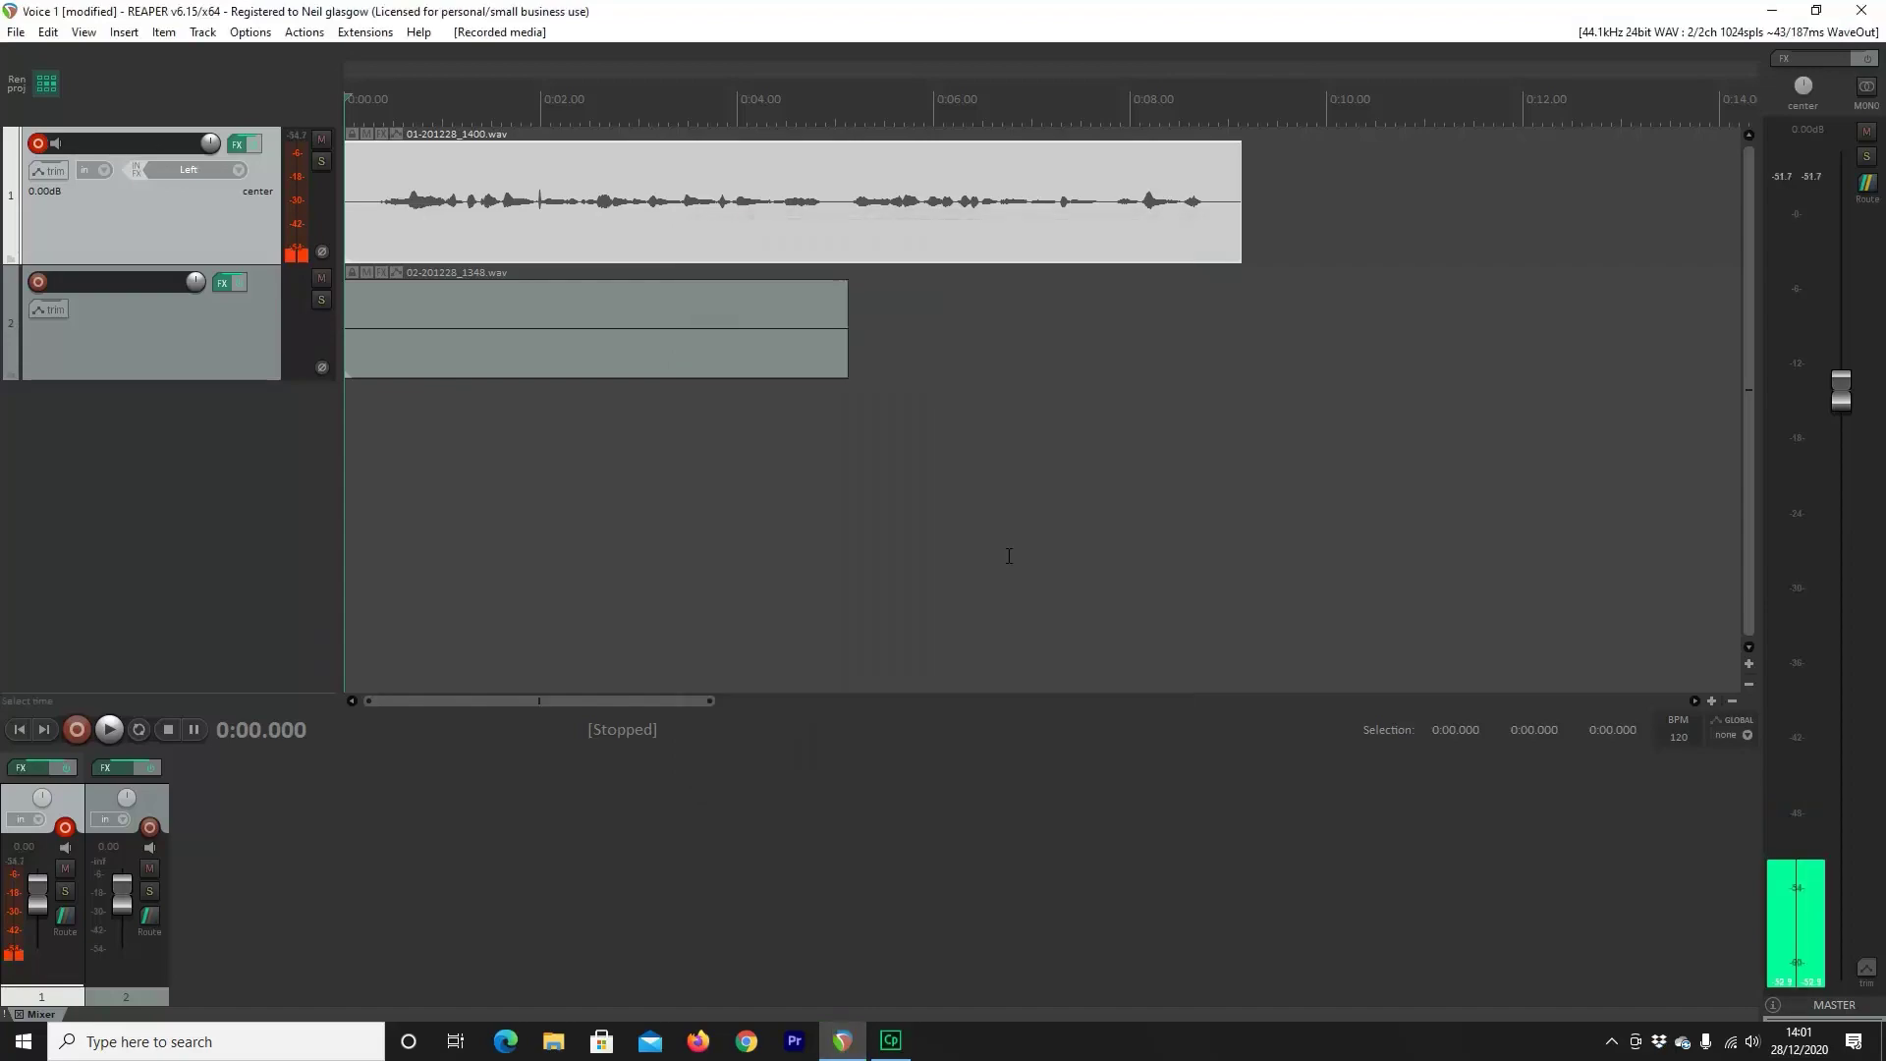
Find Voice 1 in the Renders folder sorted by date created, then return to REAPER near 5 seconds
{"action": "left_click", "coordinate": [555, 1038]}
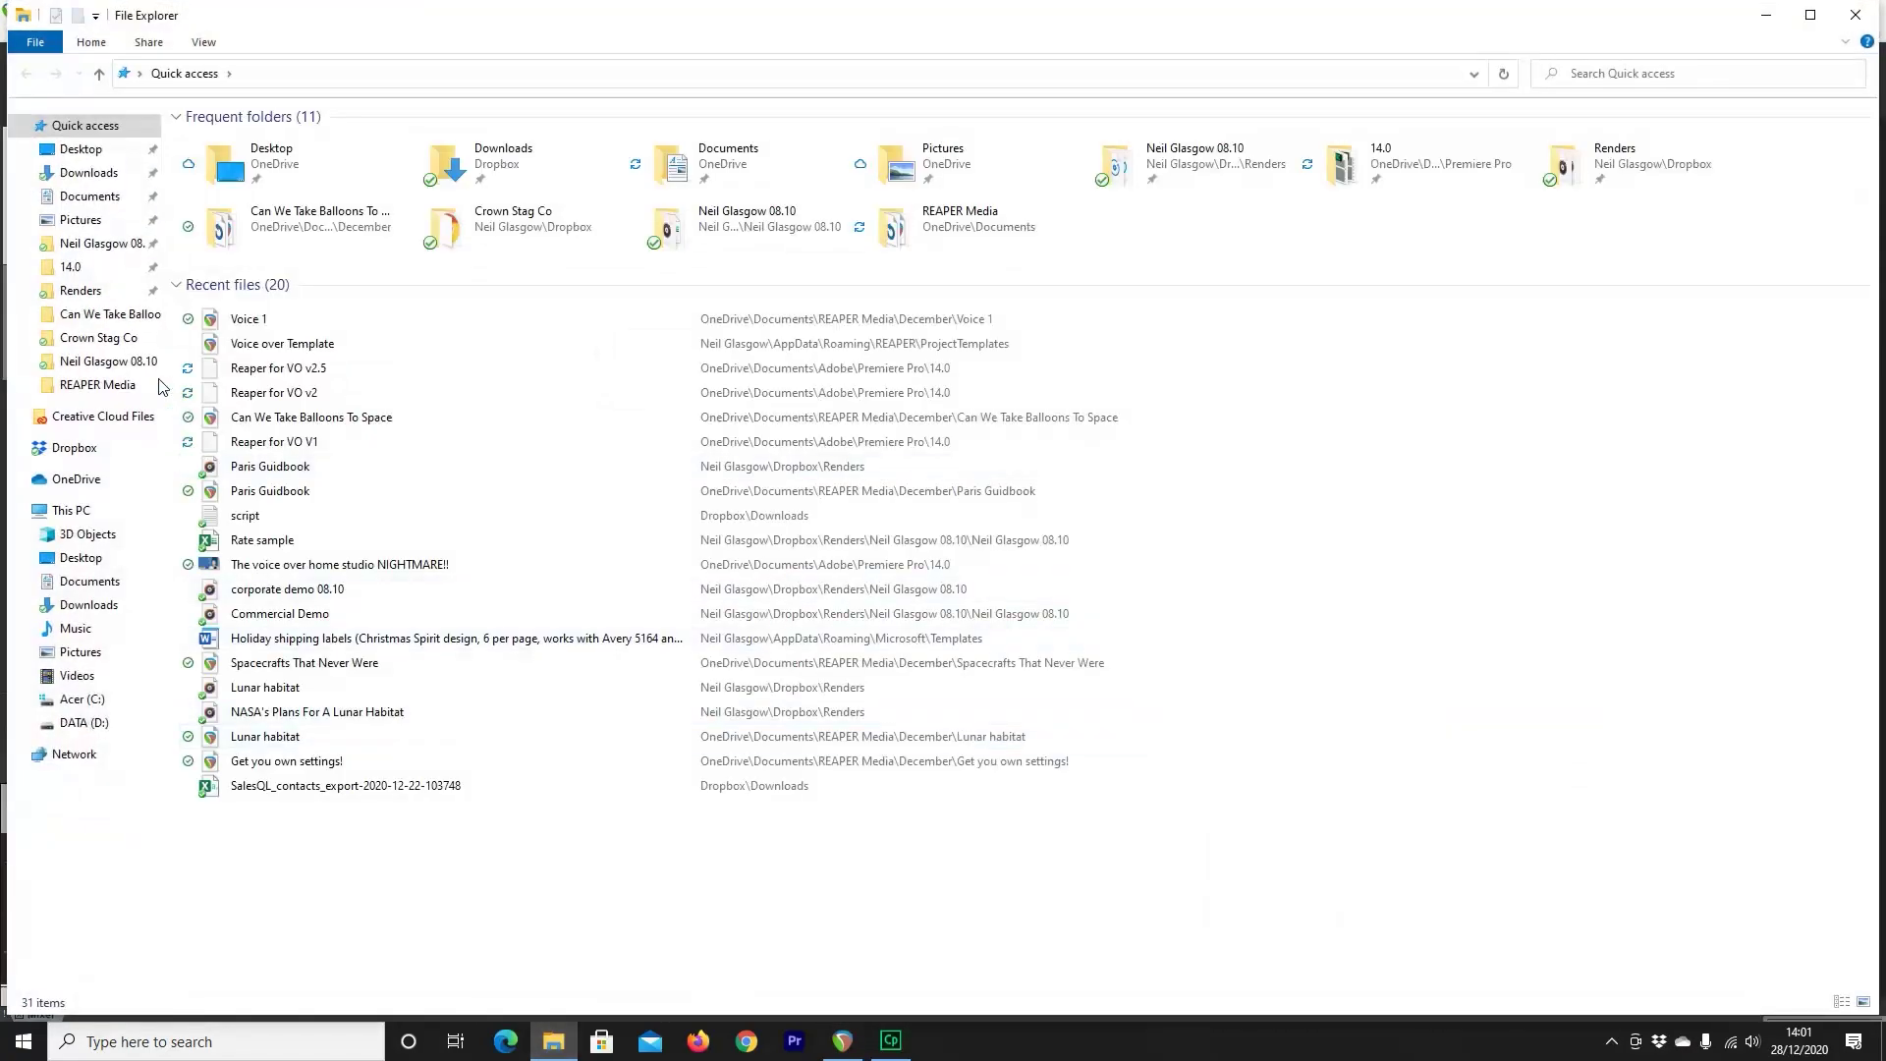
{"action": "left_click", "coordinate": [87, 292]}
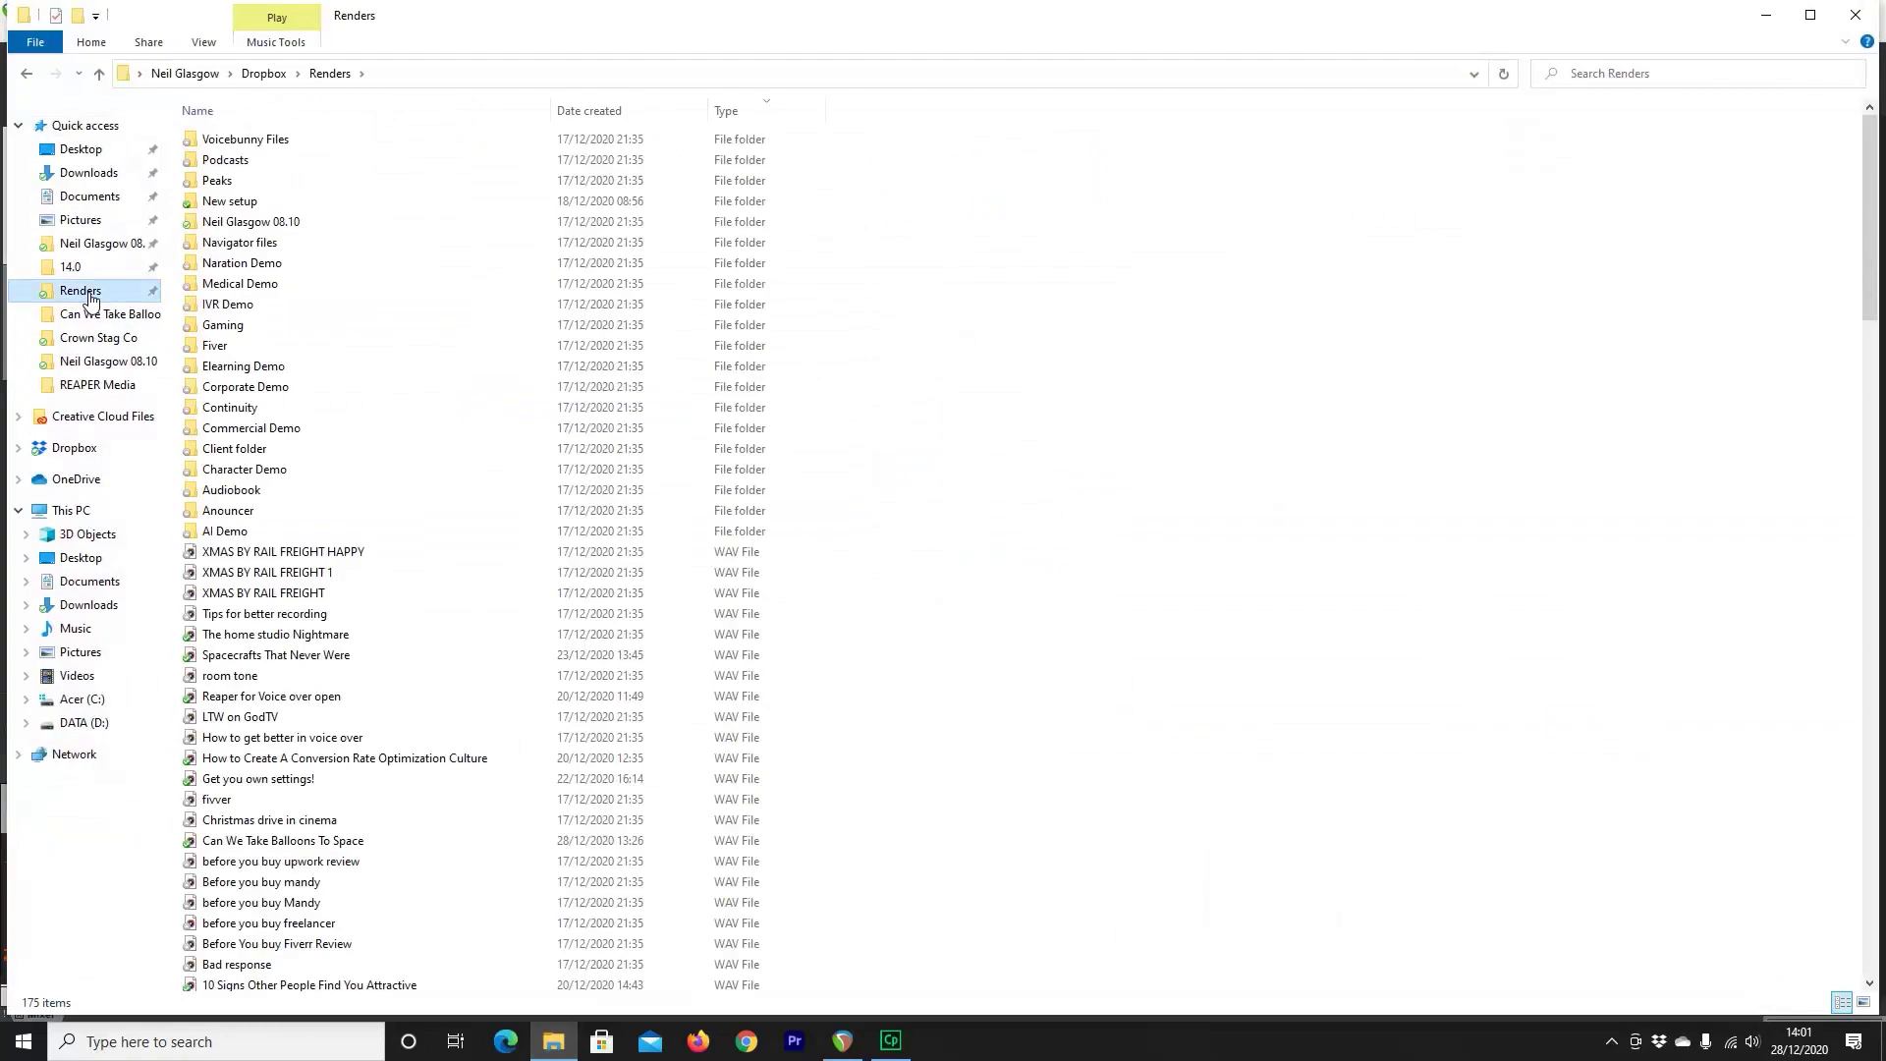
{"action": "left_click", "coordinate": [590, 112]}
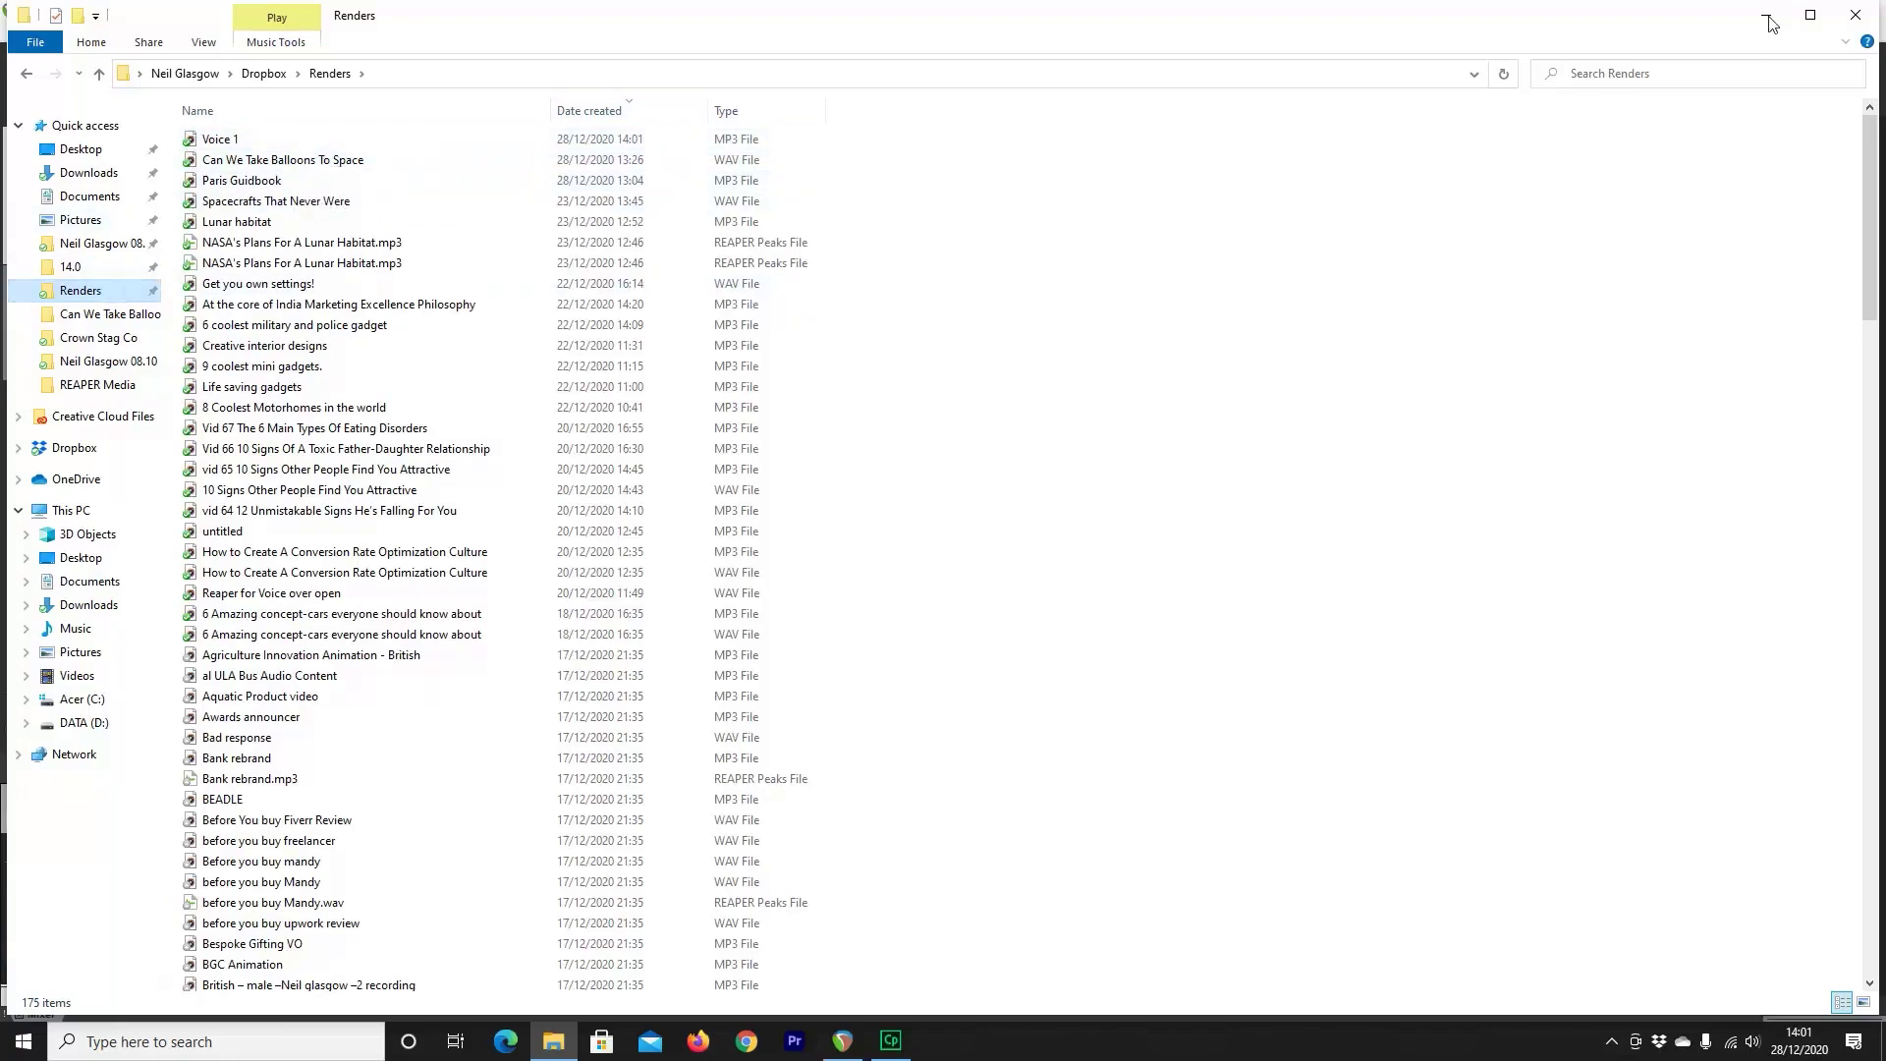
{"action": "left_click", "coordinate": [1769, 20]}
{"action": "left_click", "coordinate": [843, 555]}
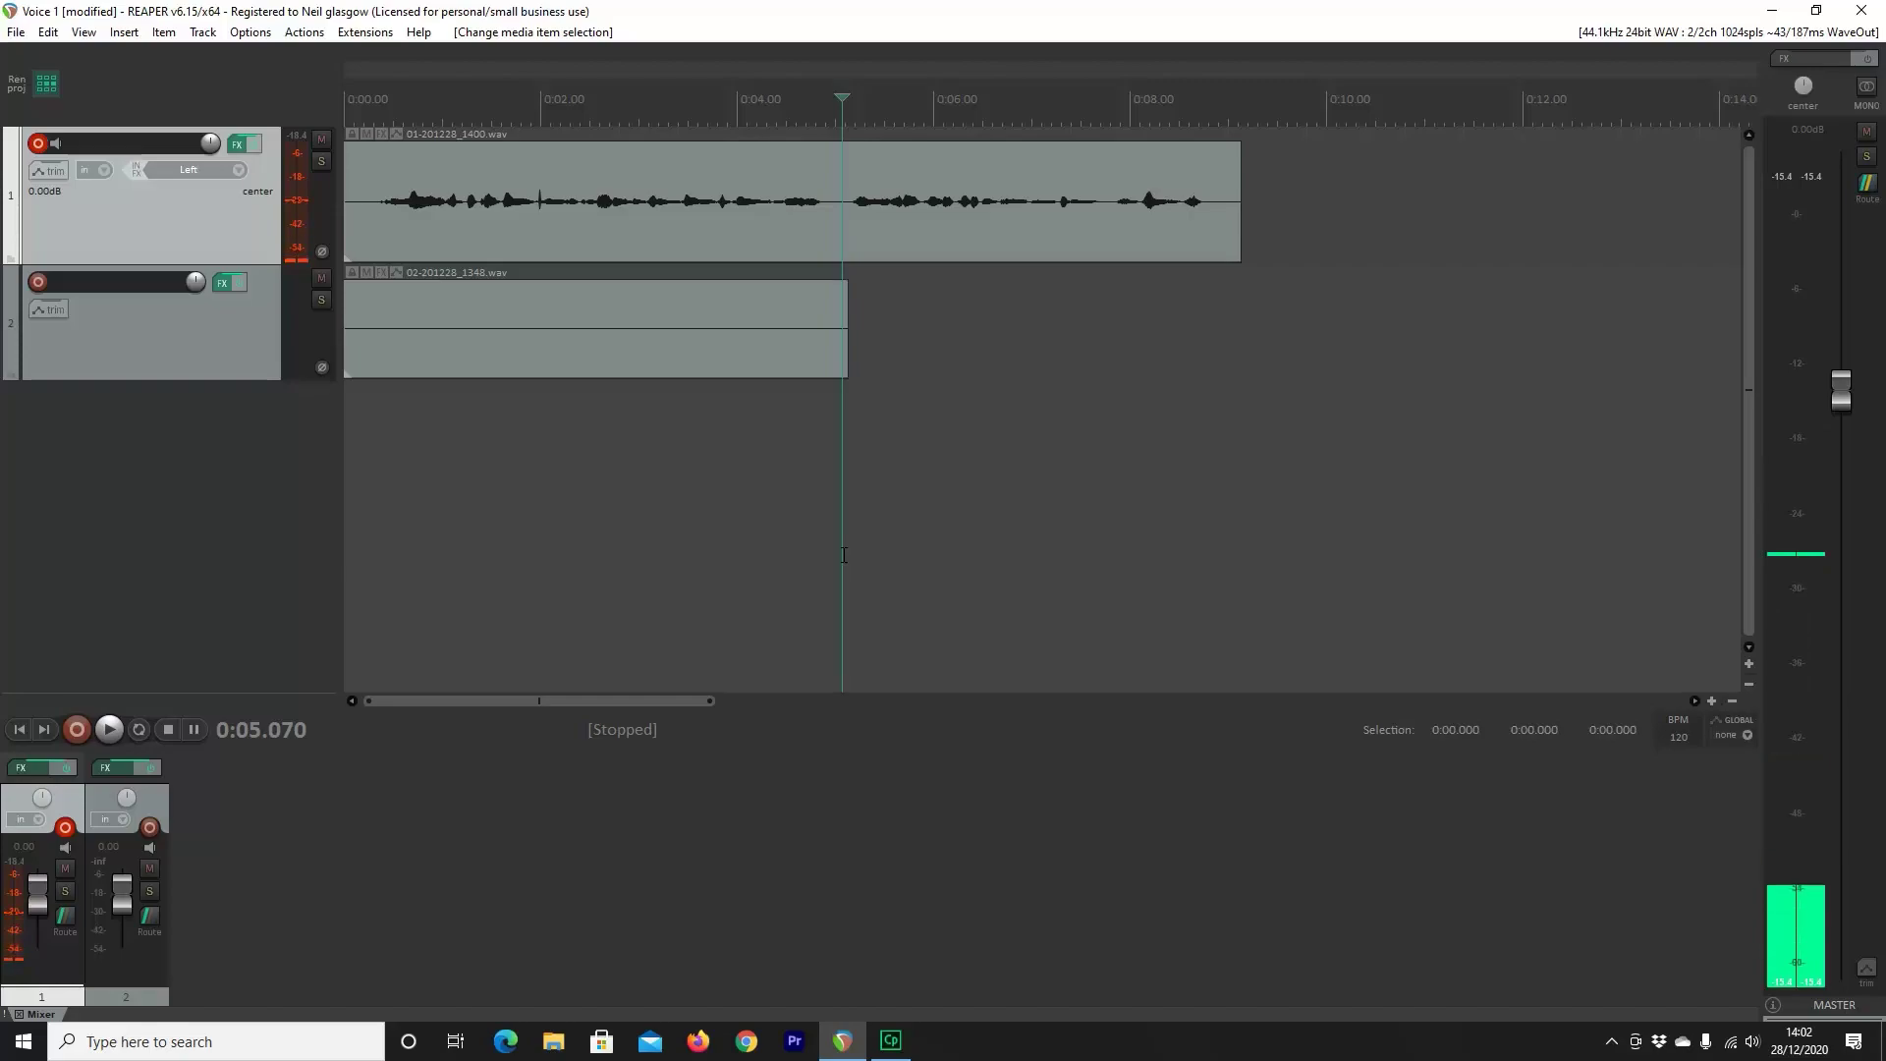
Delete the old voice clip on track 1 and return the play position to the project start
{"action": "left_click", "coordinate": [724, 229]}
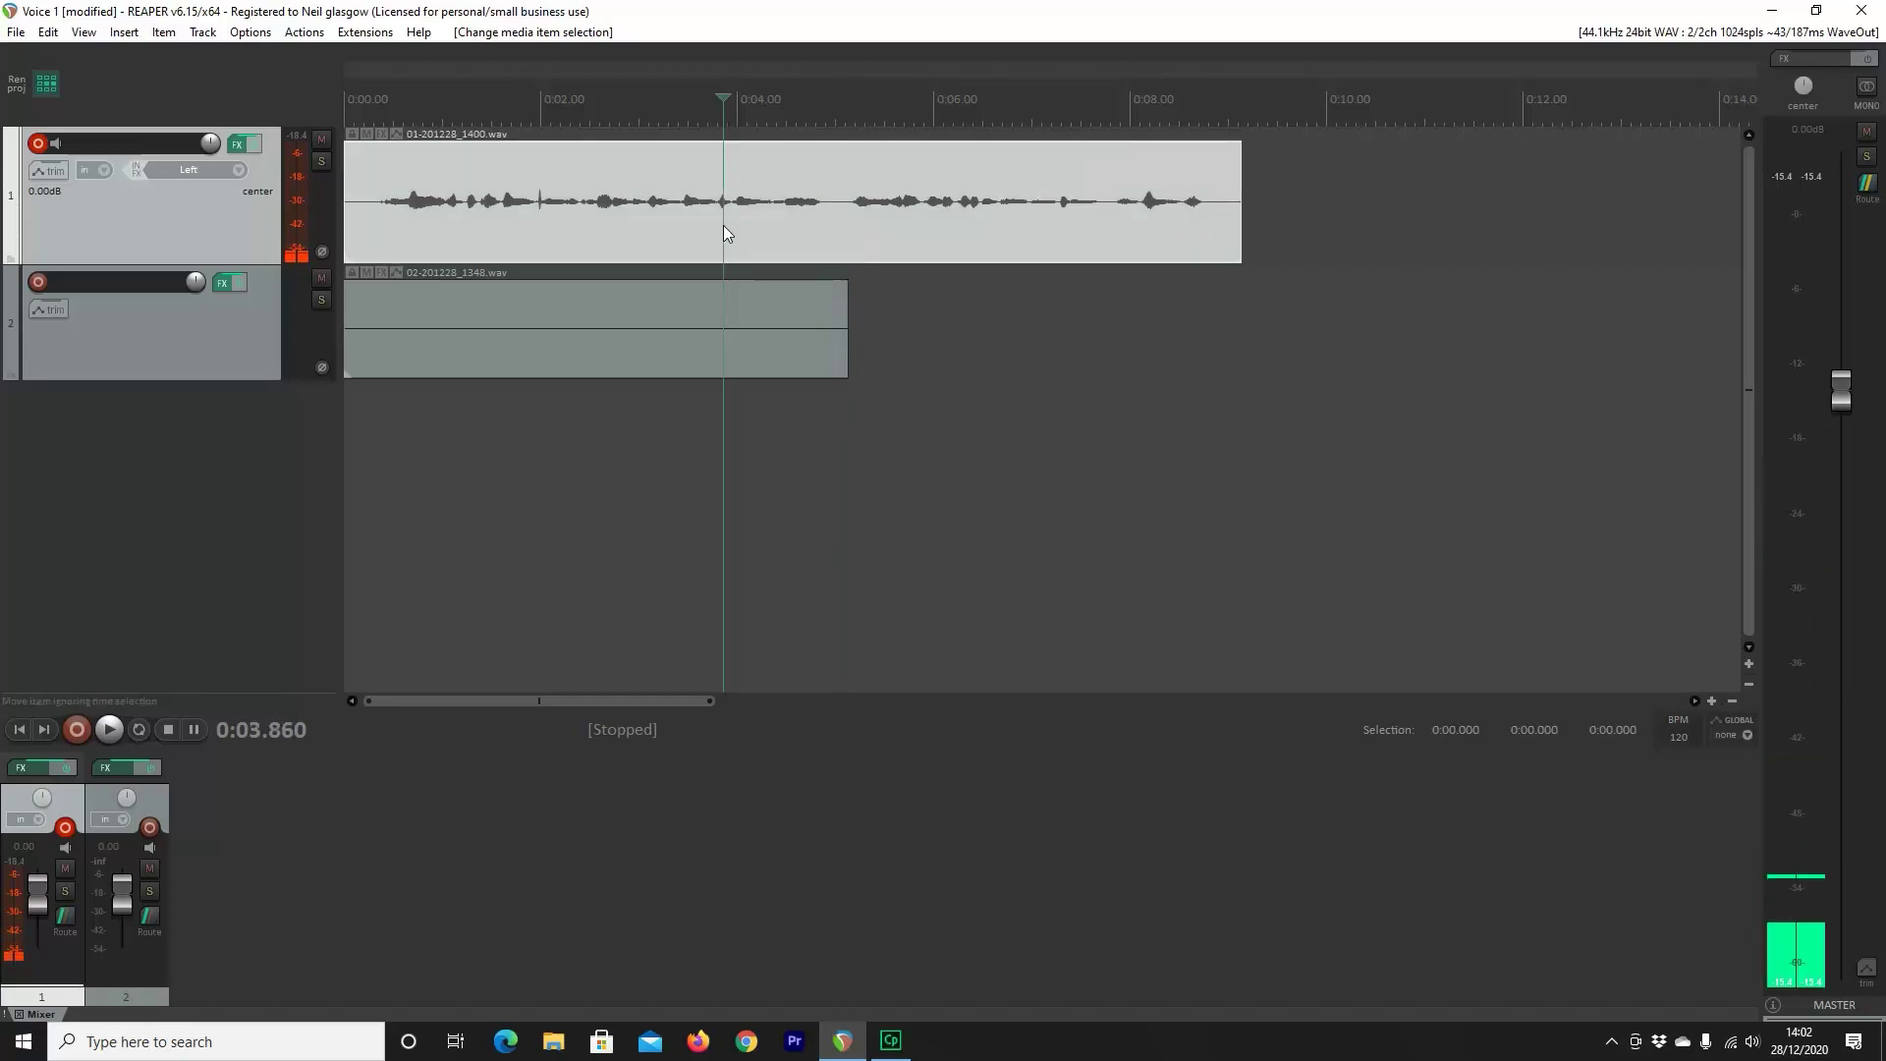
{"action": "key", "text": "Delete"}
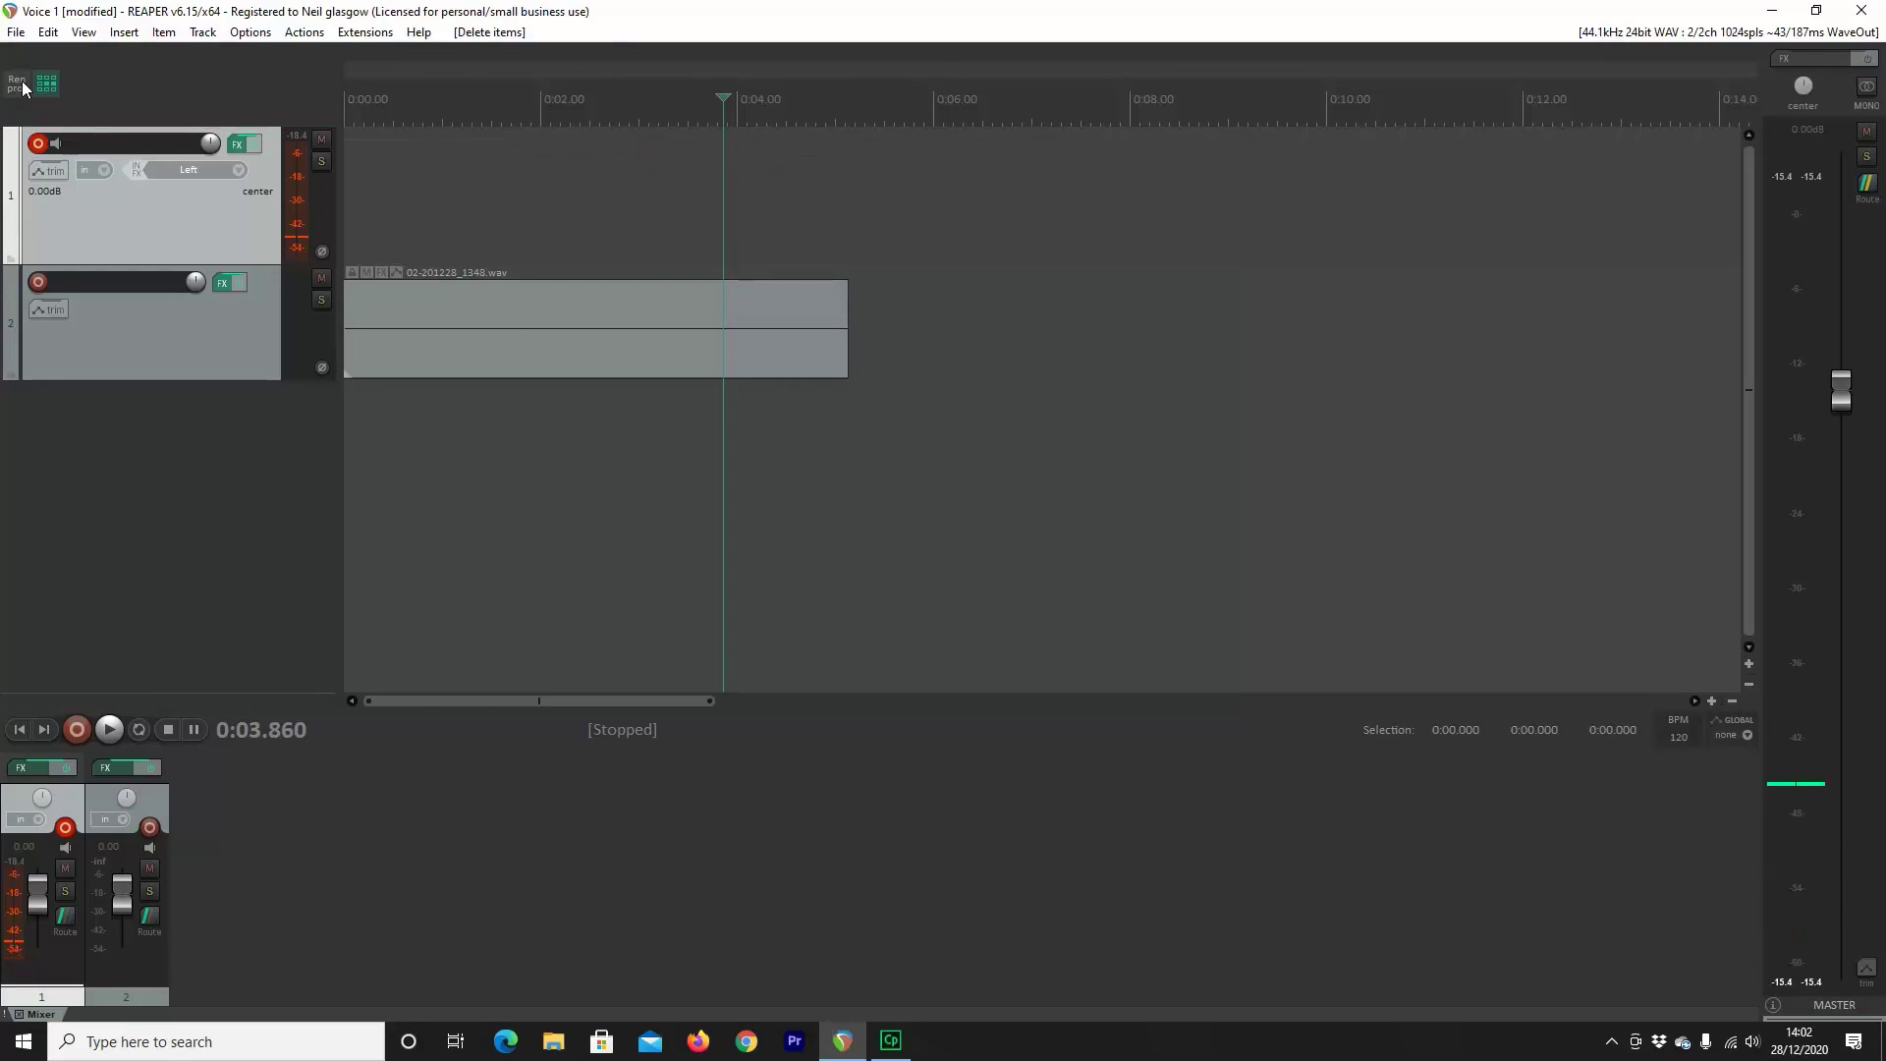
{"action": "left_click", "coordinate": [18, 730]}
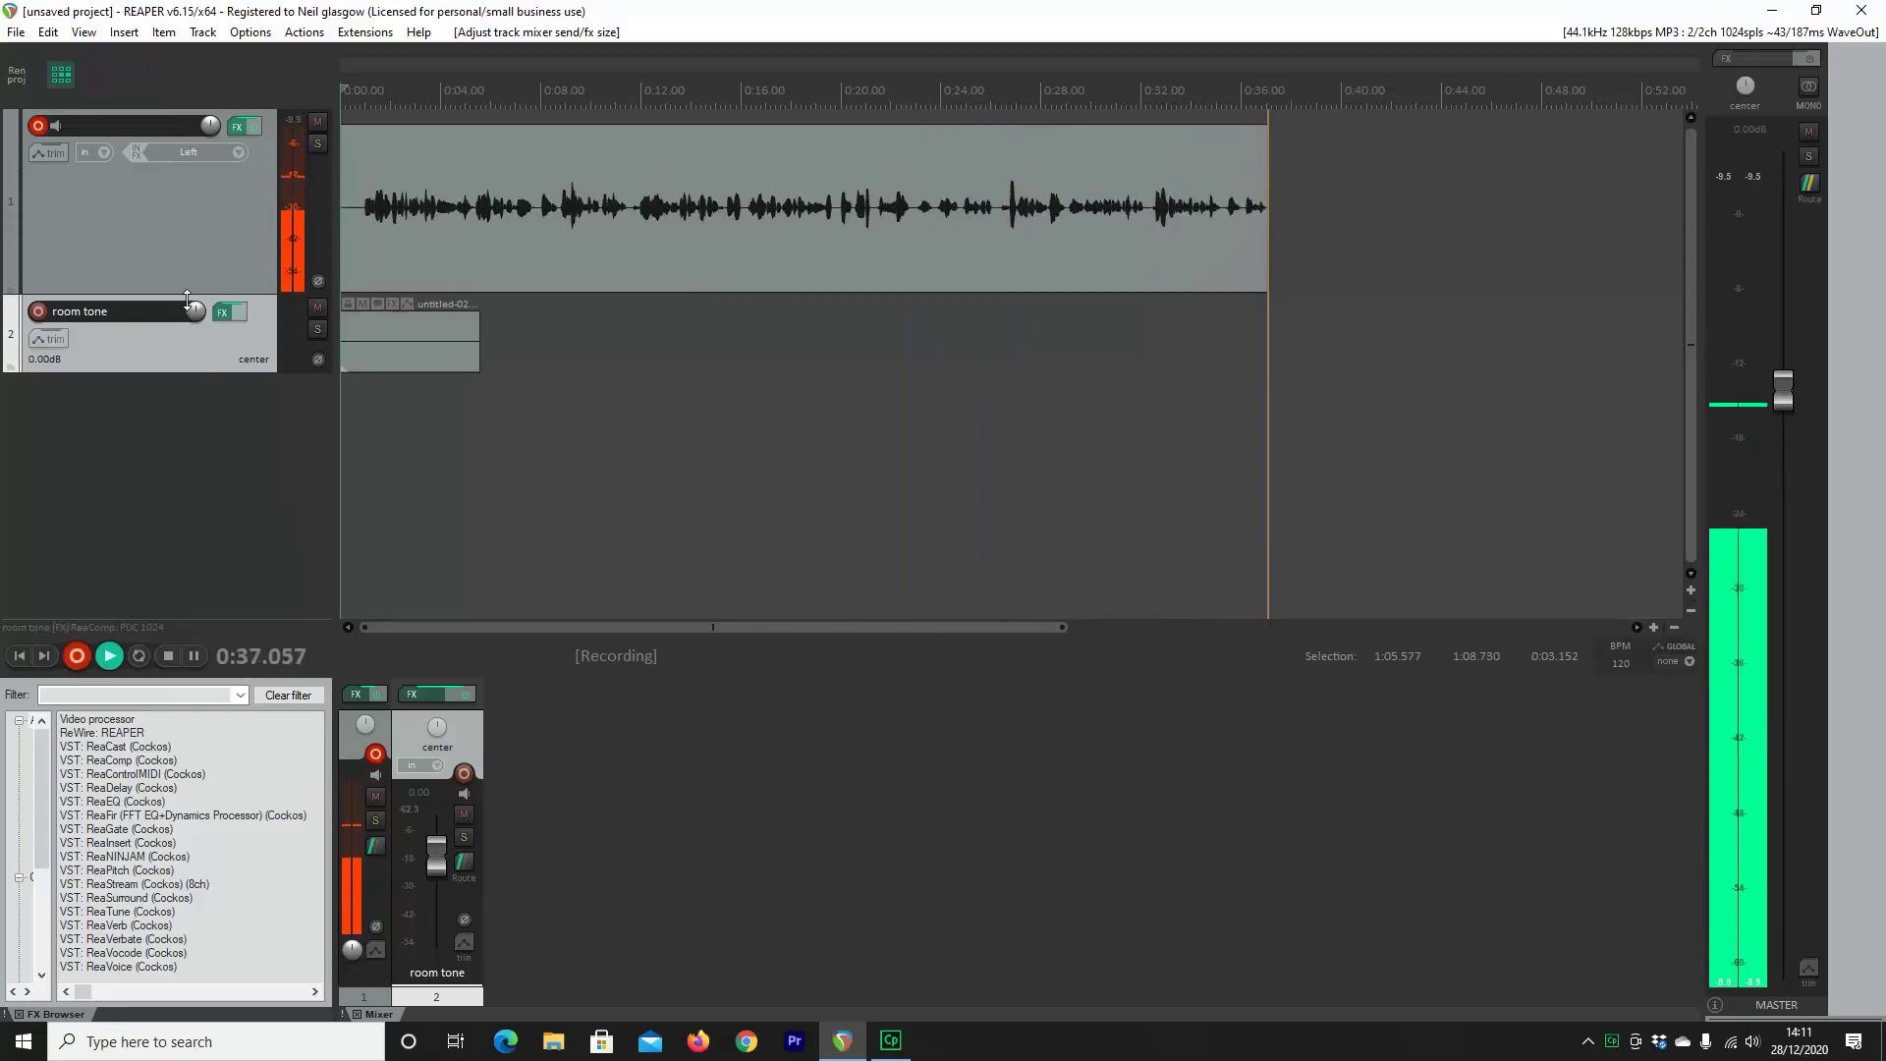
Enlarge track 1 to view the new take, reset the master clip indicator, and launch Chrome
{"action": "left_click_drag", "start_coordinate": [178, 286], "coordinate": [178, 362]}
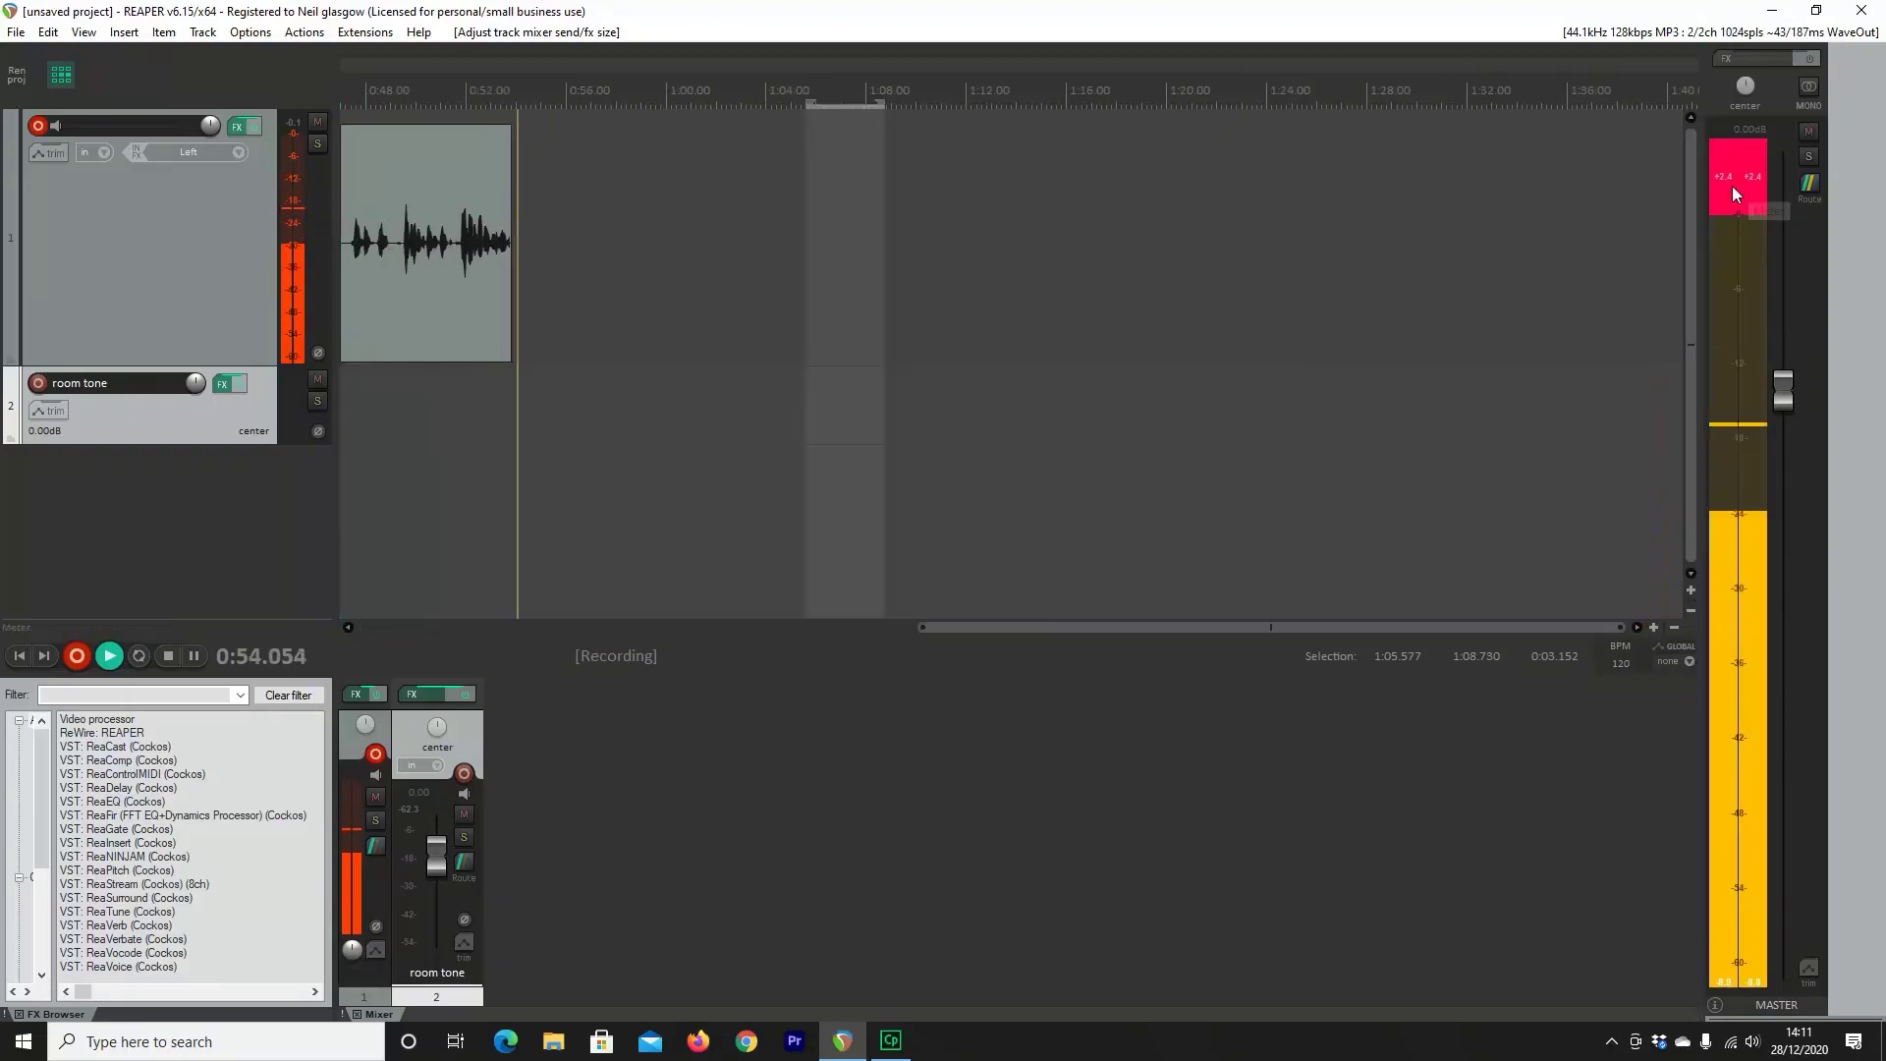
{"action": "left_click", "coordinate": [1733, 191]}
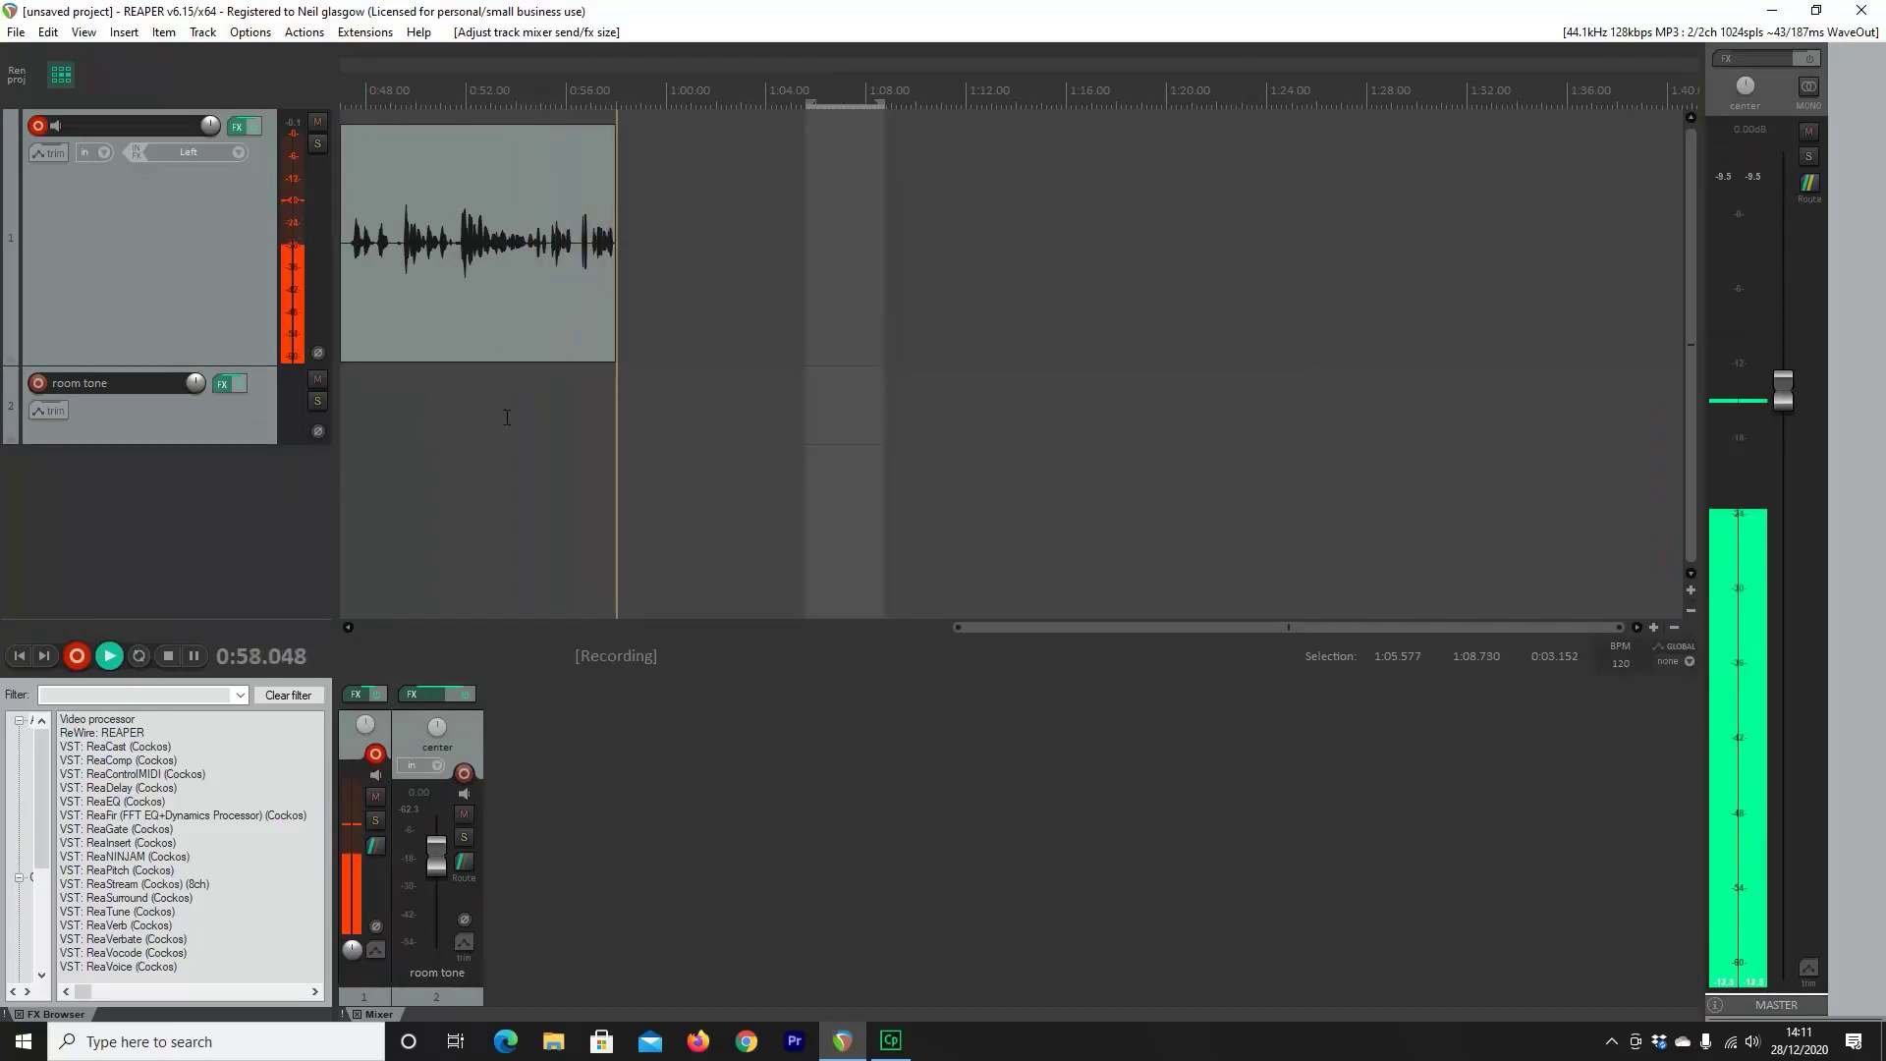
{"action": "left_click", "coordinate": [746, 1041]}
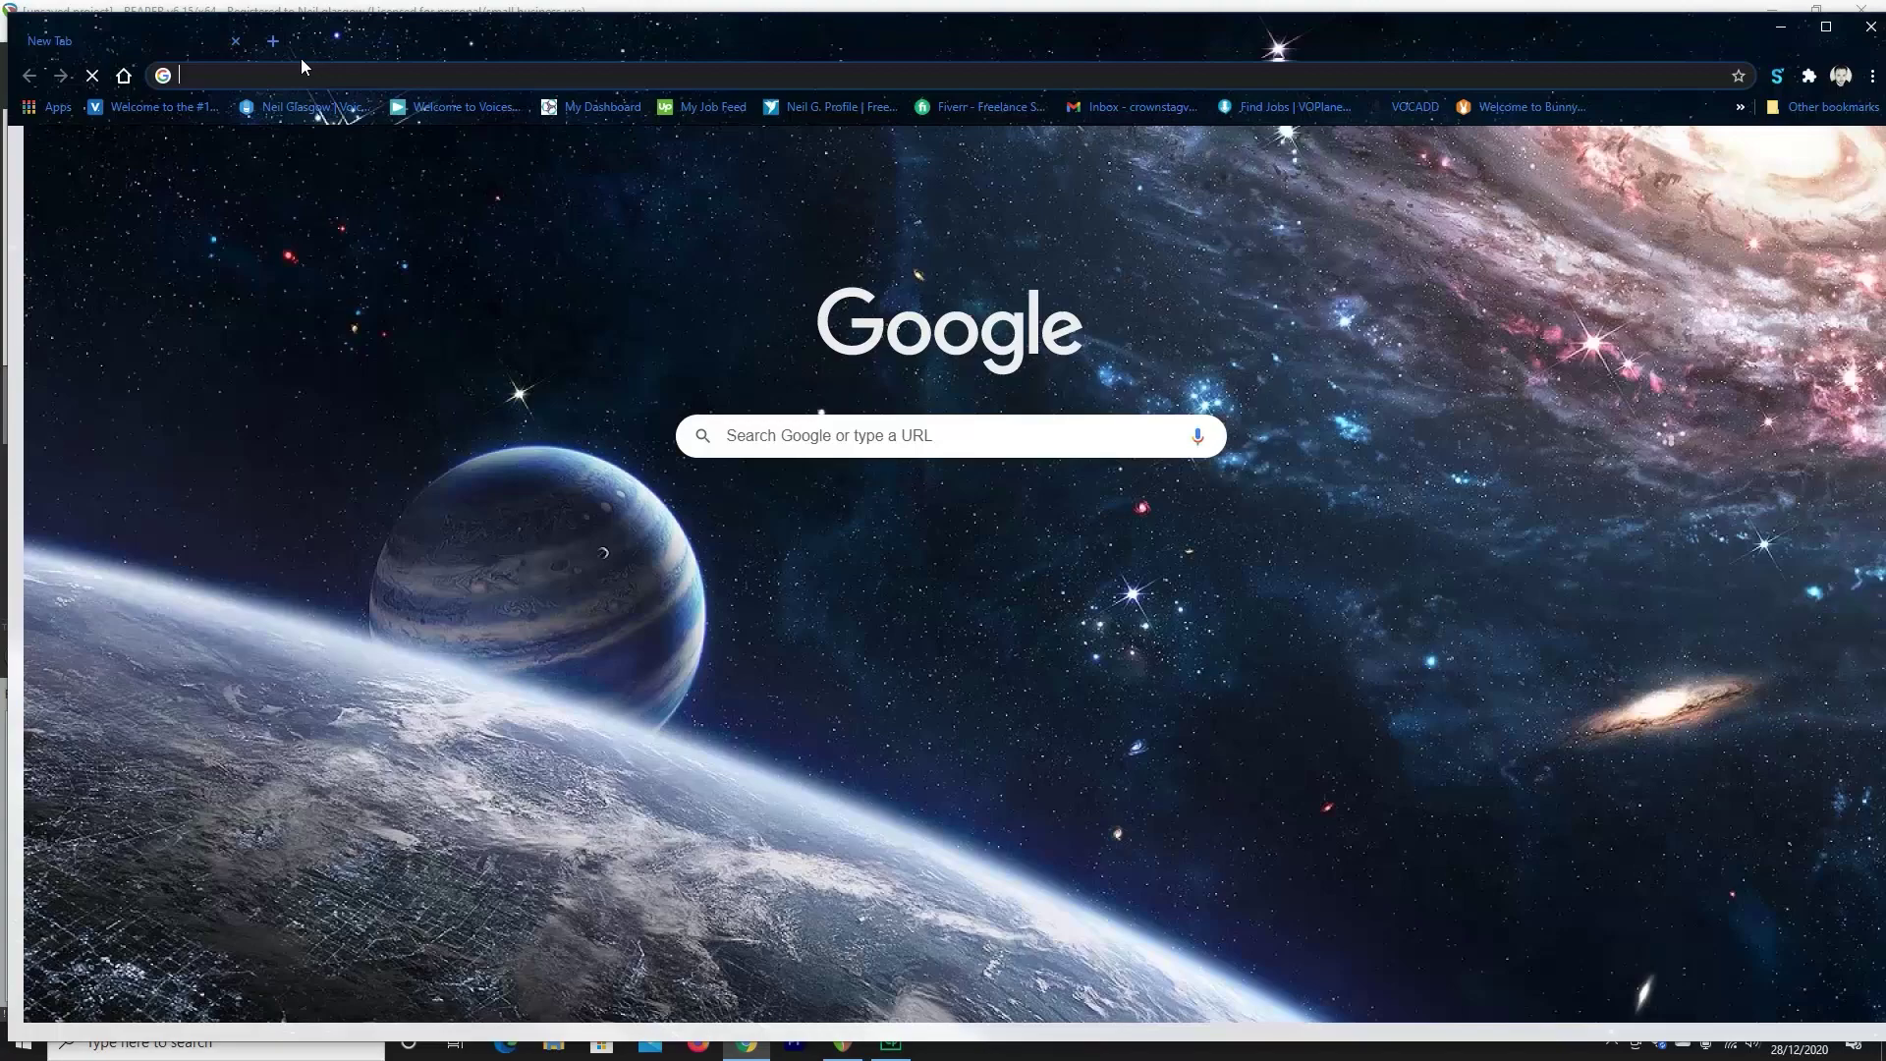
Search 'sws' from the address bar, pick 'sws extensions', and scroll down the SWS site
{"action": "left_click", "coordinate": [306, 73]}
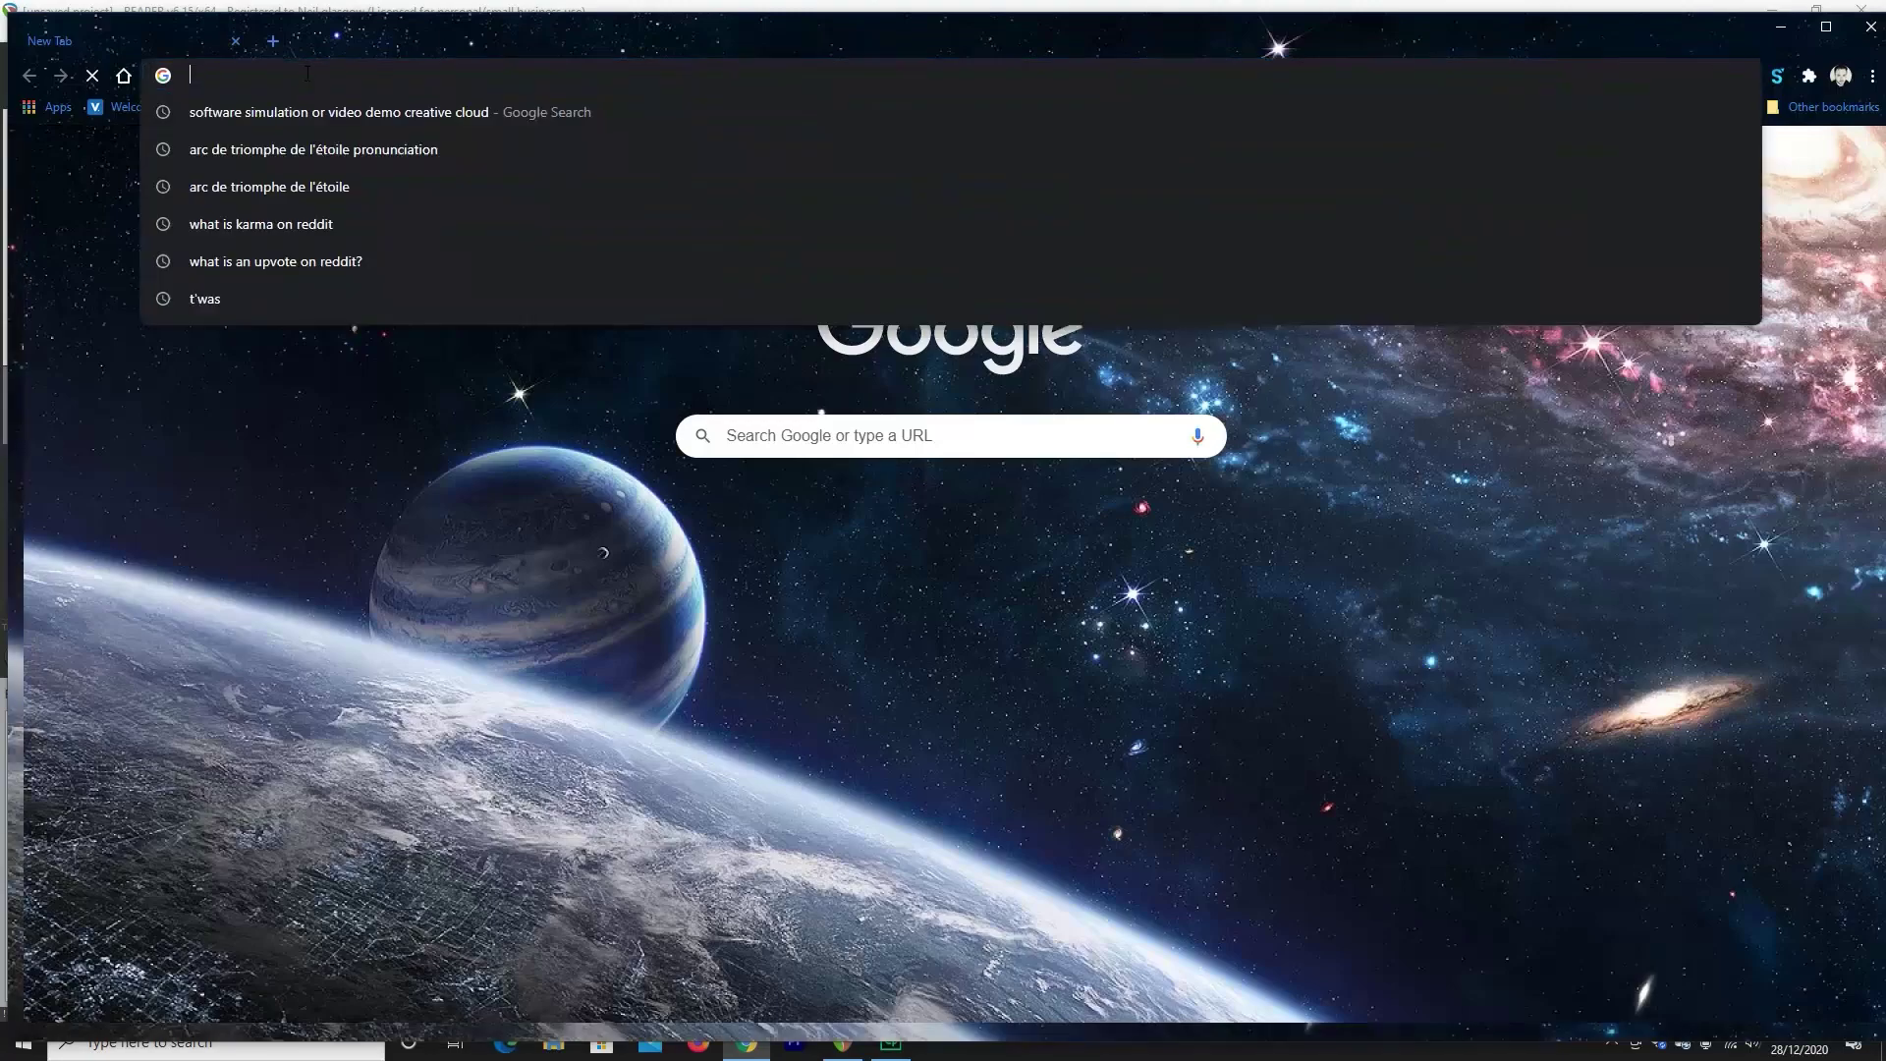
{"action": "type", "text": "sws"}
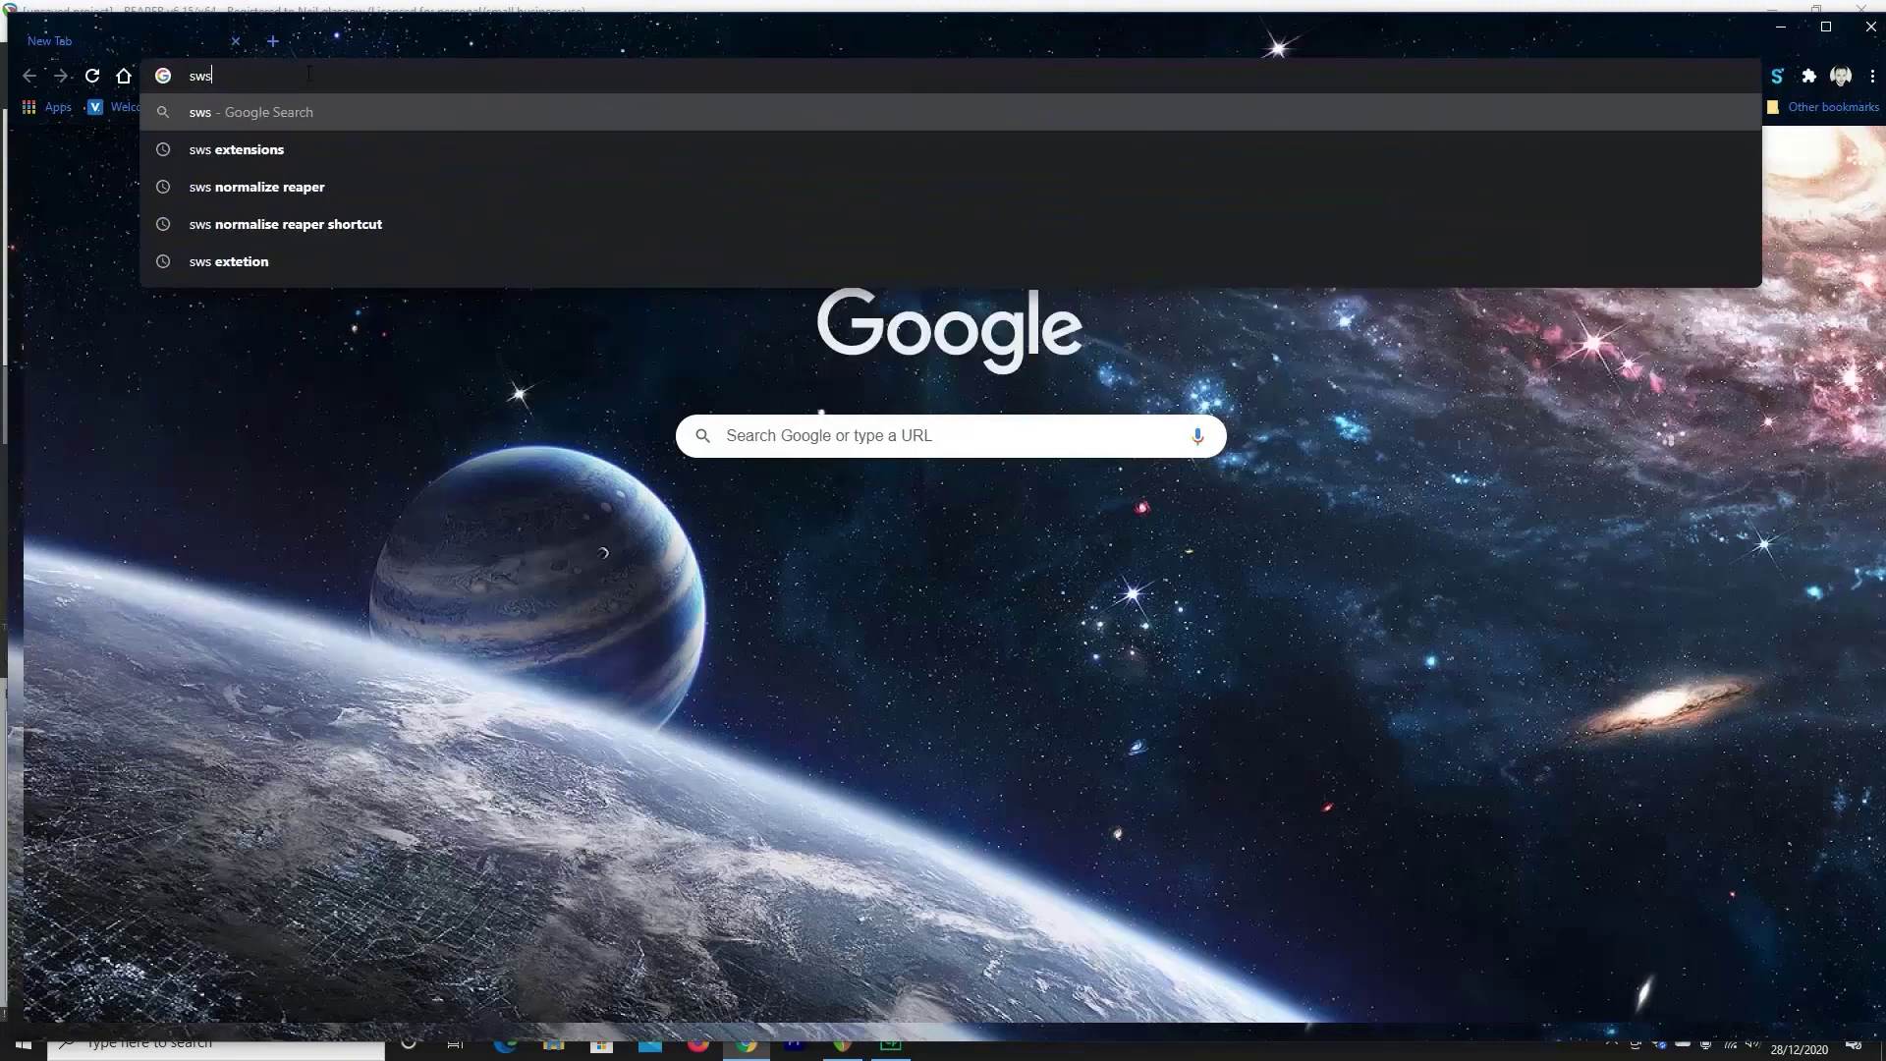
{"action": "key", "text": "Down"}
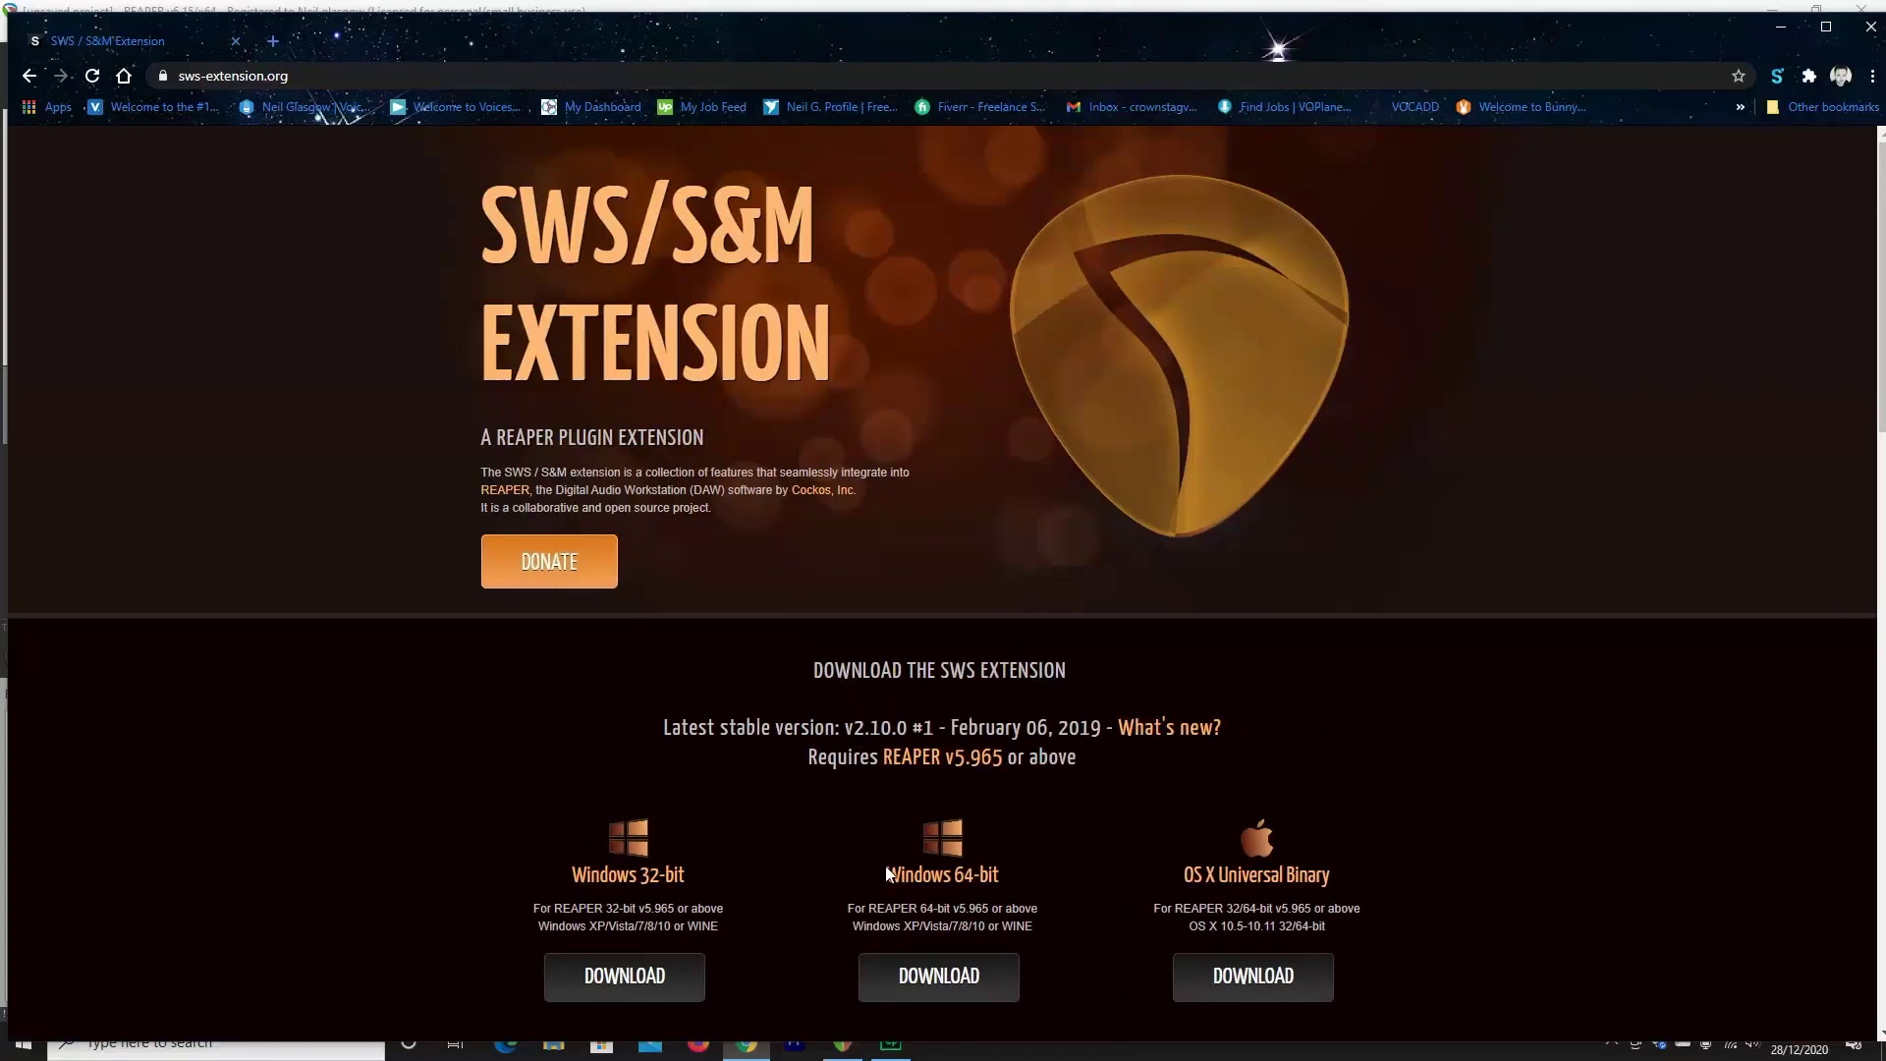
{"action": "scroll", "coordinate": [887, 873], "scroll_direction": "down", "scroll_amount": 3}
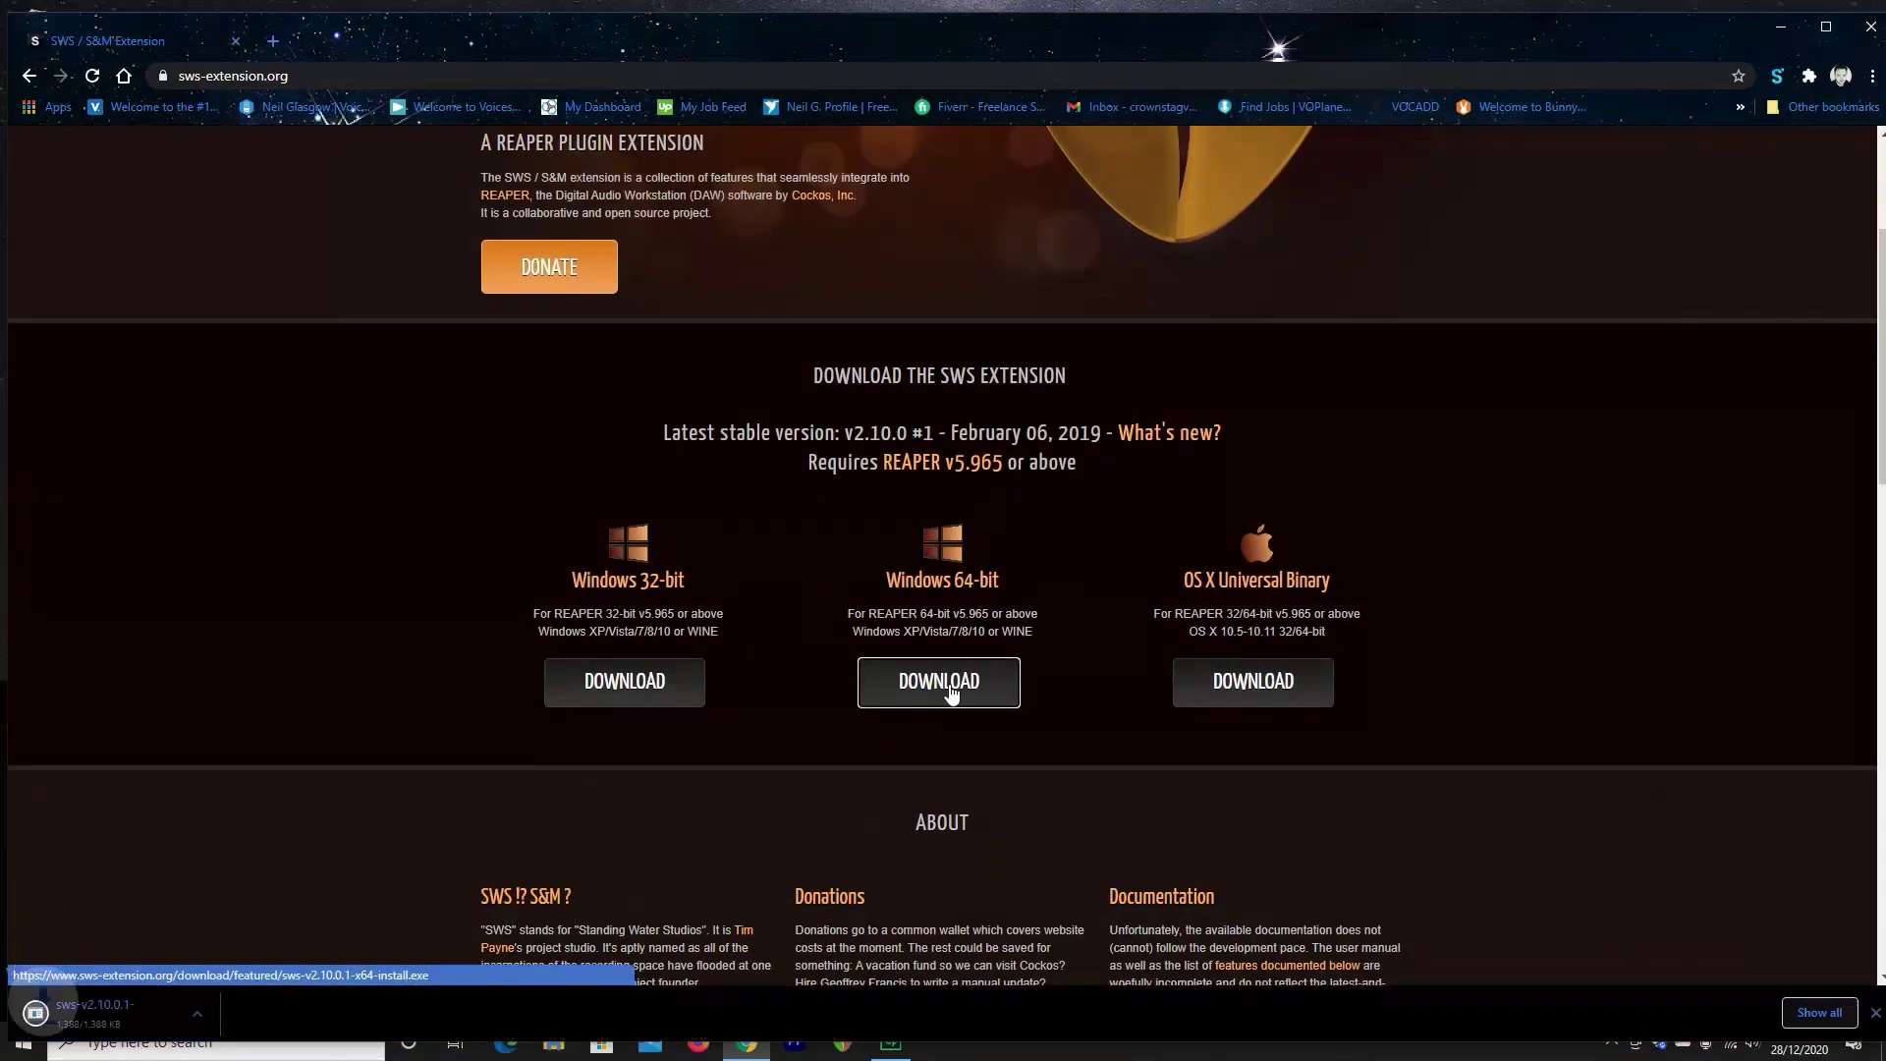
Download the Windows 64-bit SWS installer and install it into the default REAPER folder
{"action": "left_click", "coordinate": [114, 1028]}
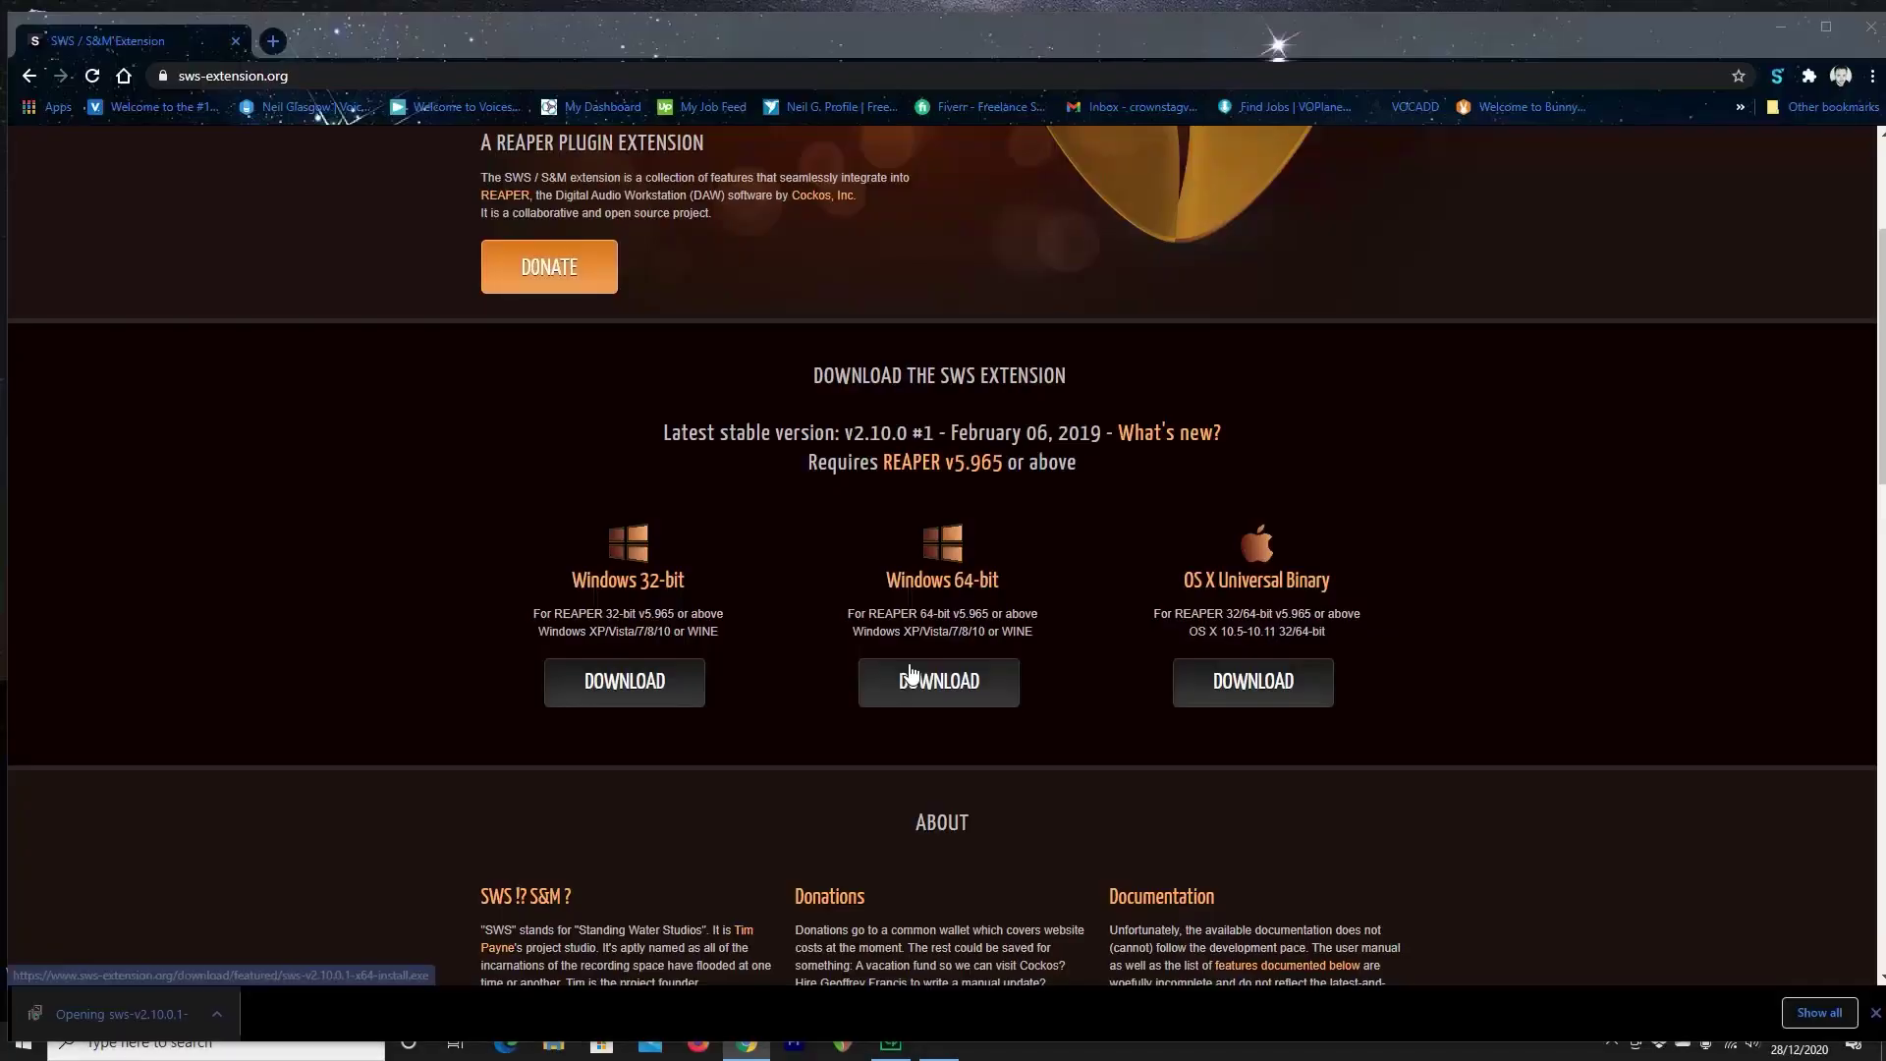
{"action": "left_click", "coordinate": [1095, 632]}
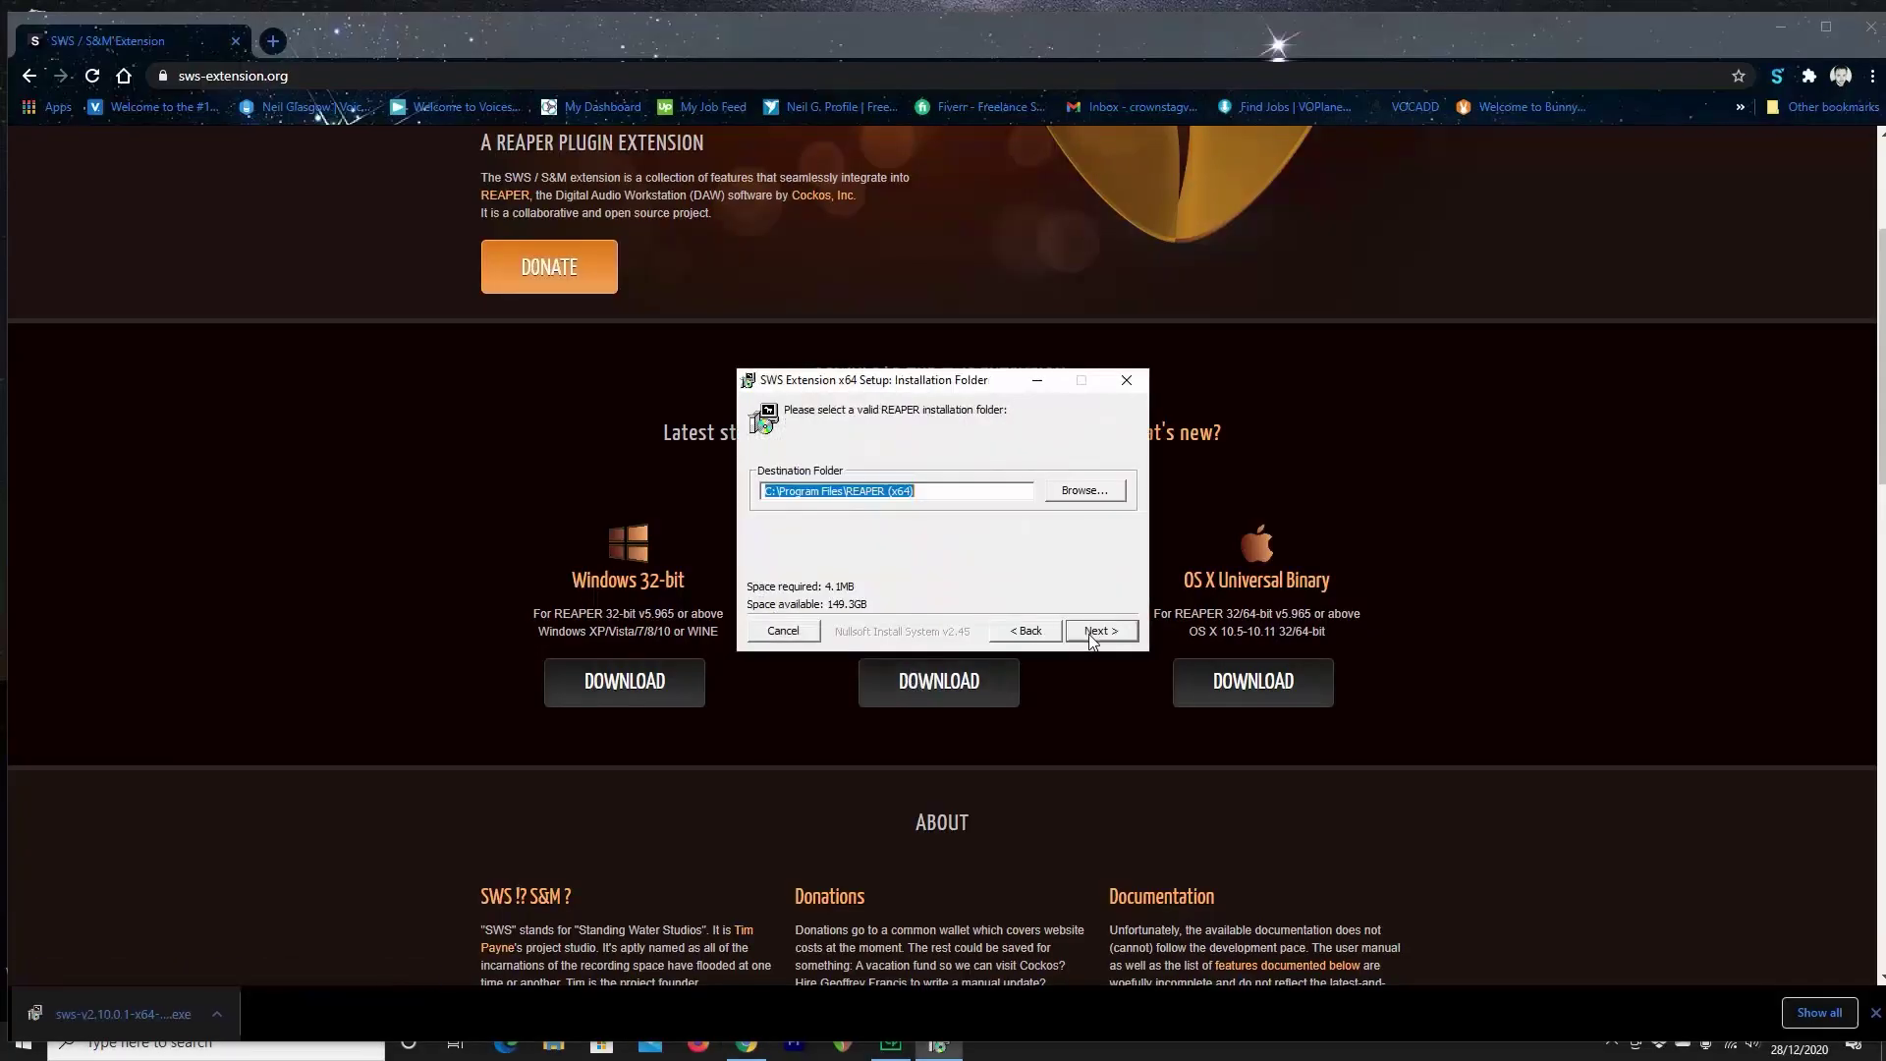
{"action": "left_click", "coordinate": [1095, 633]}
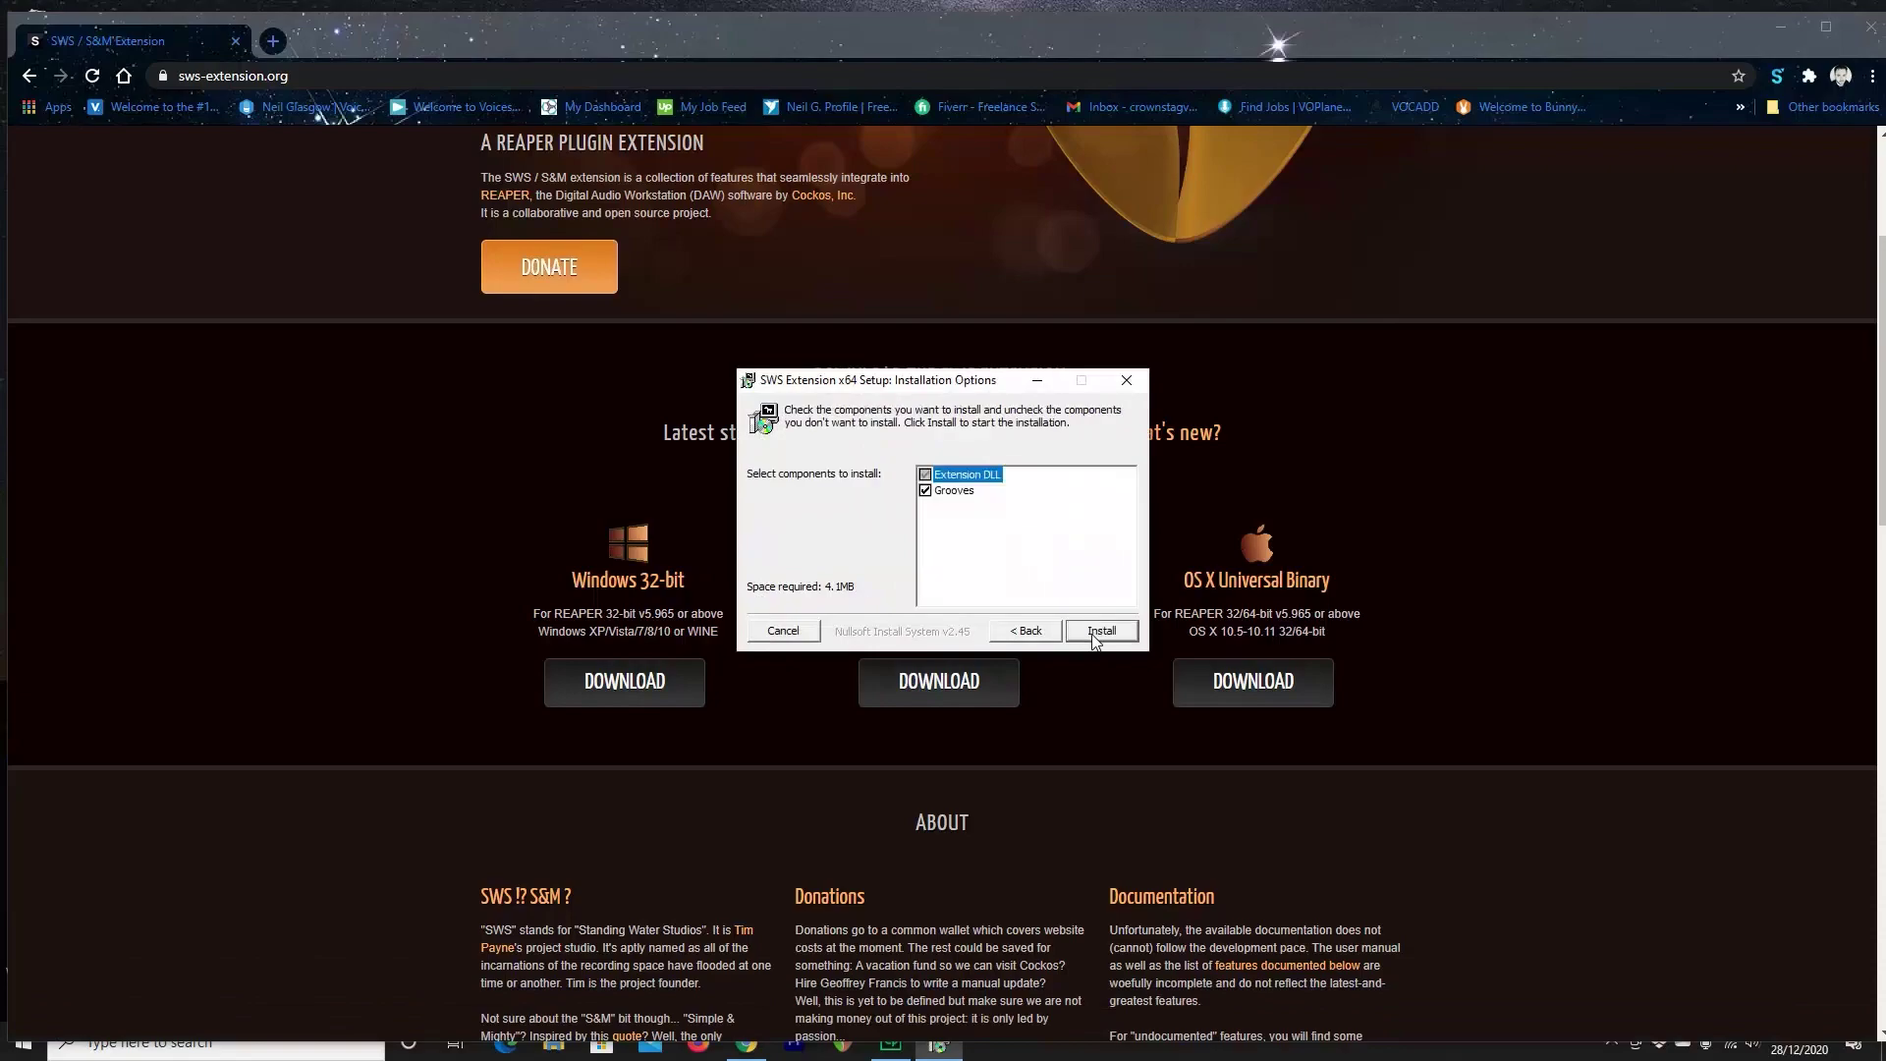
{"action": "left_click", "coordinate": [1096, 634]}
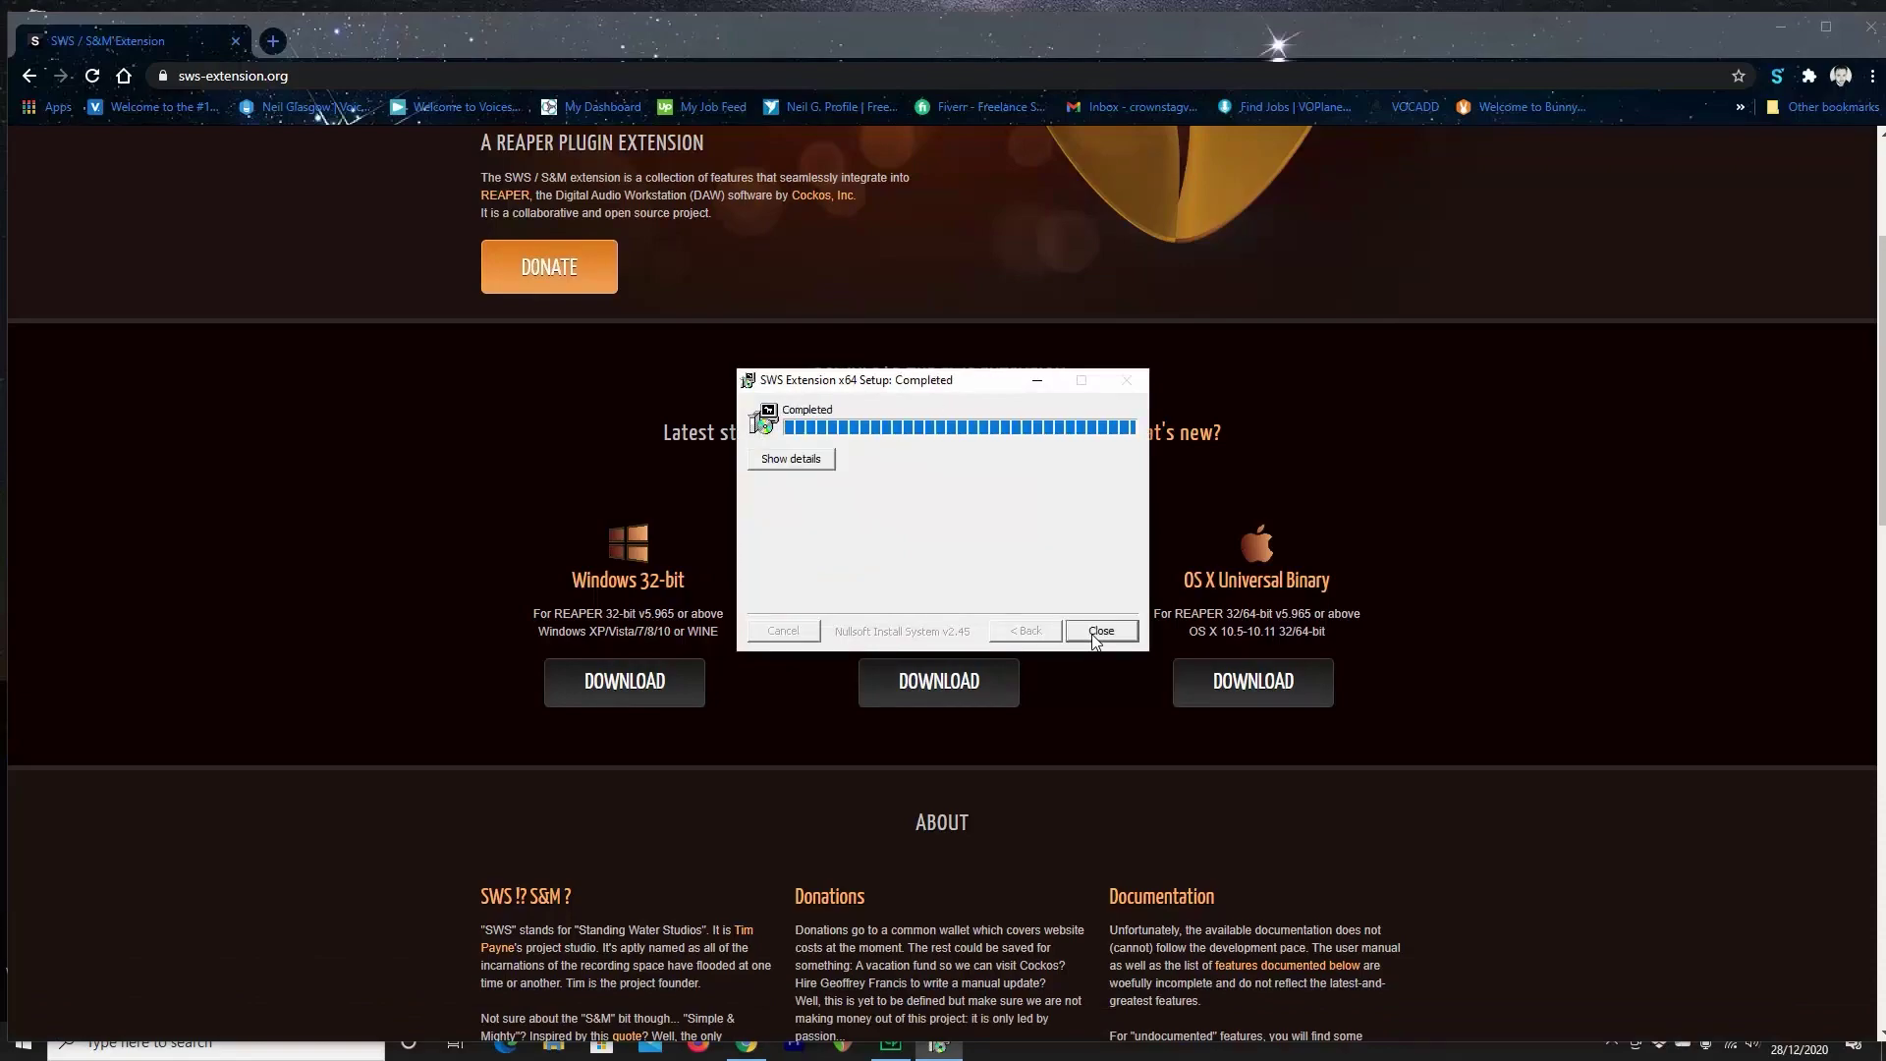
{"action": "left_click", "coordinate": [1100, 631]}
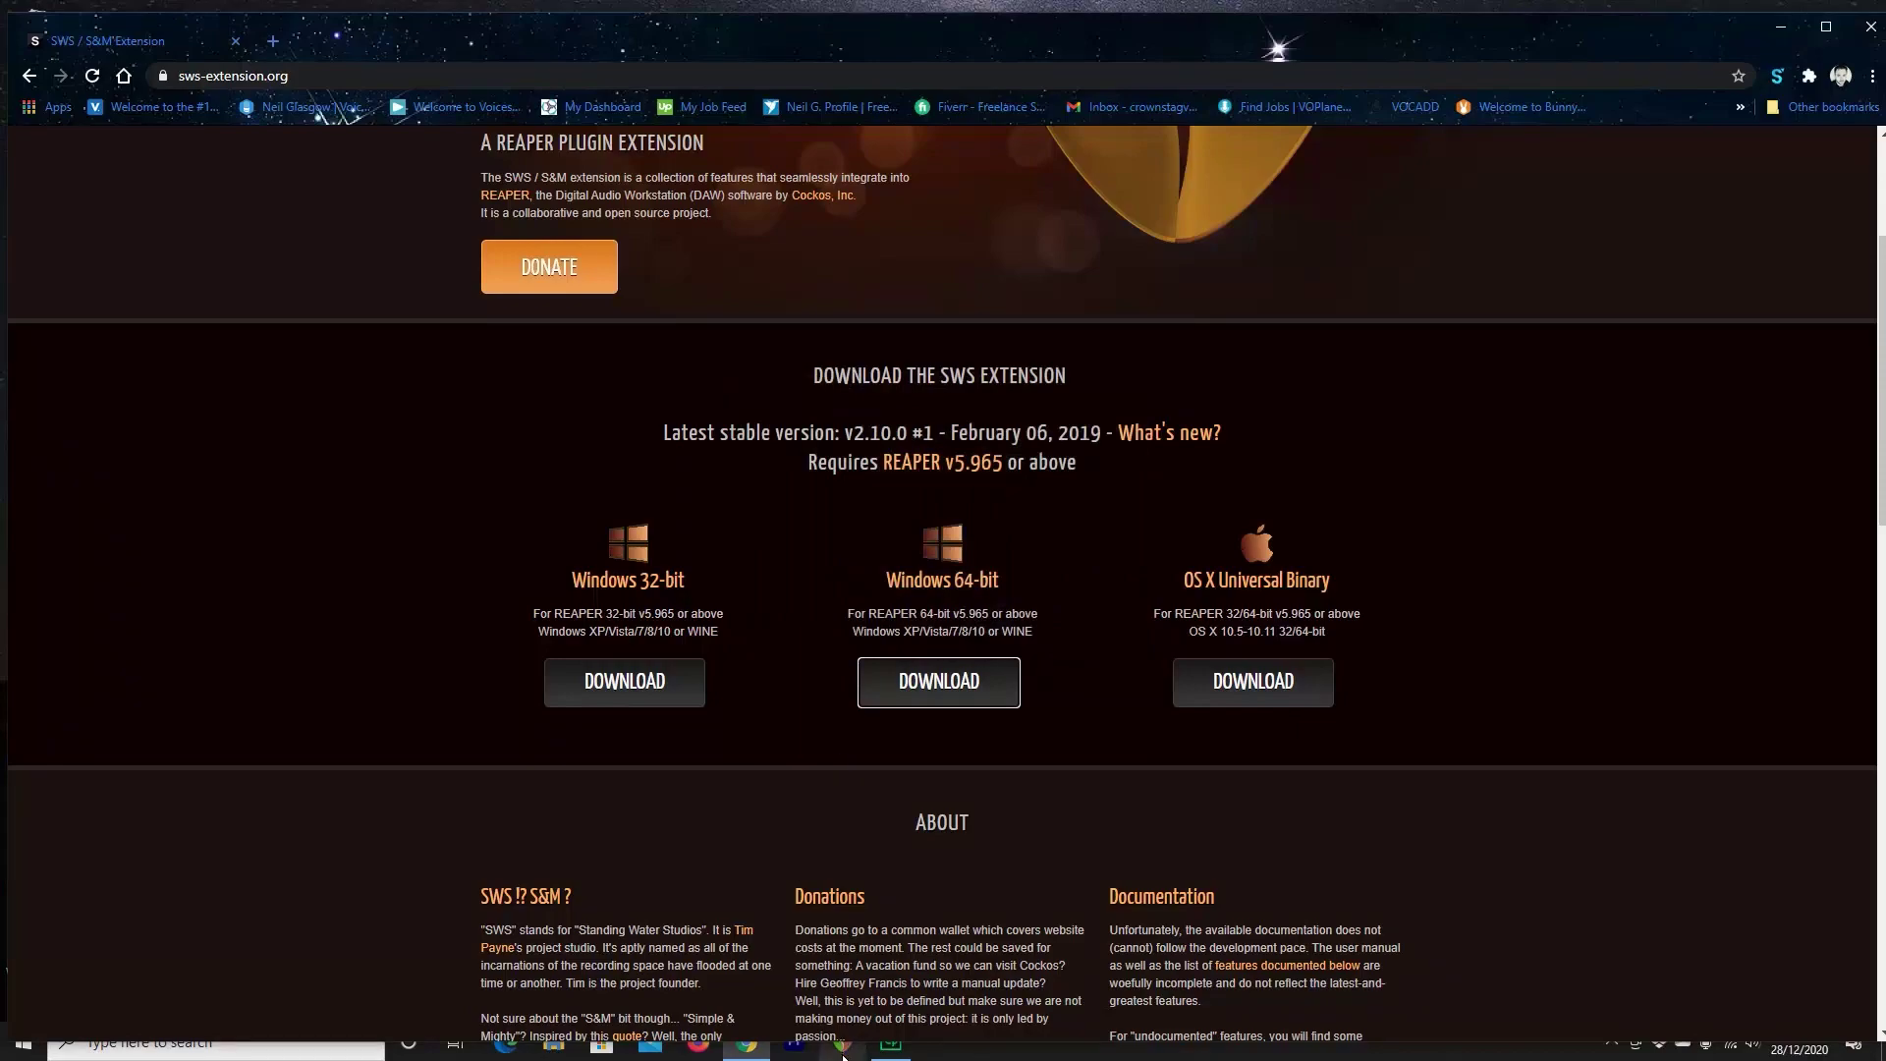
Switch back to REAPER and scroll the project view up
{"action": "left_click", "coordinate": [843, 1053]}
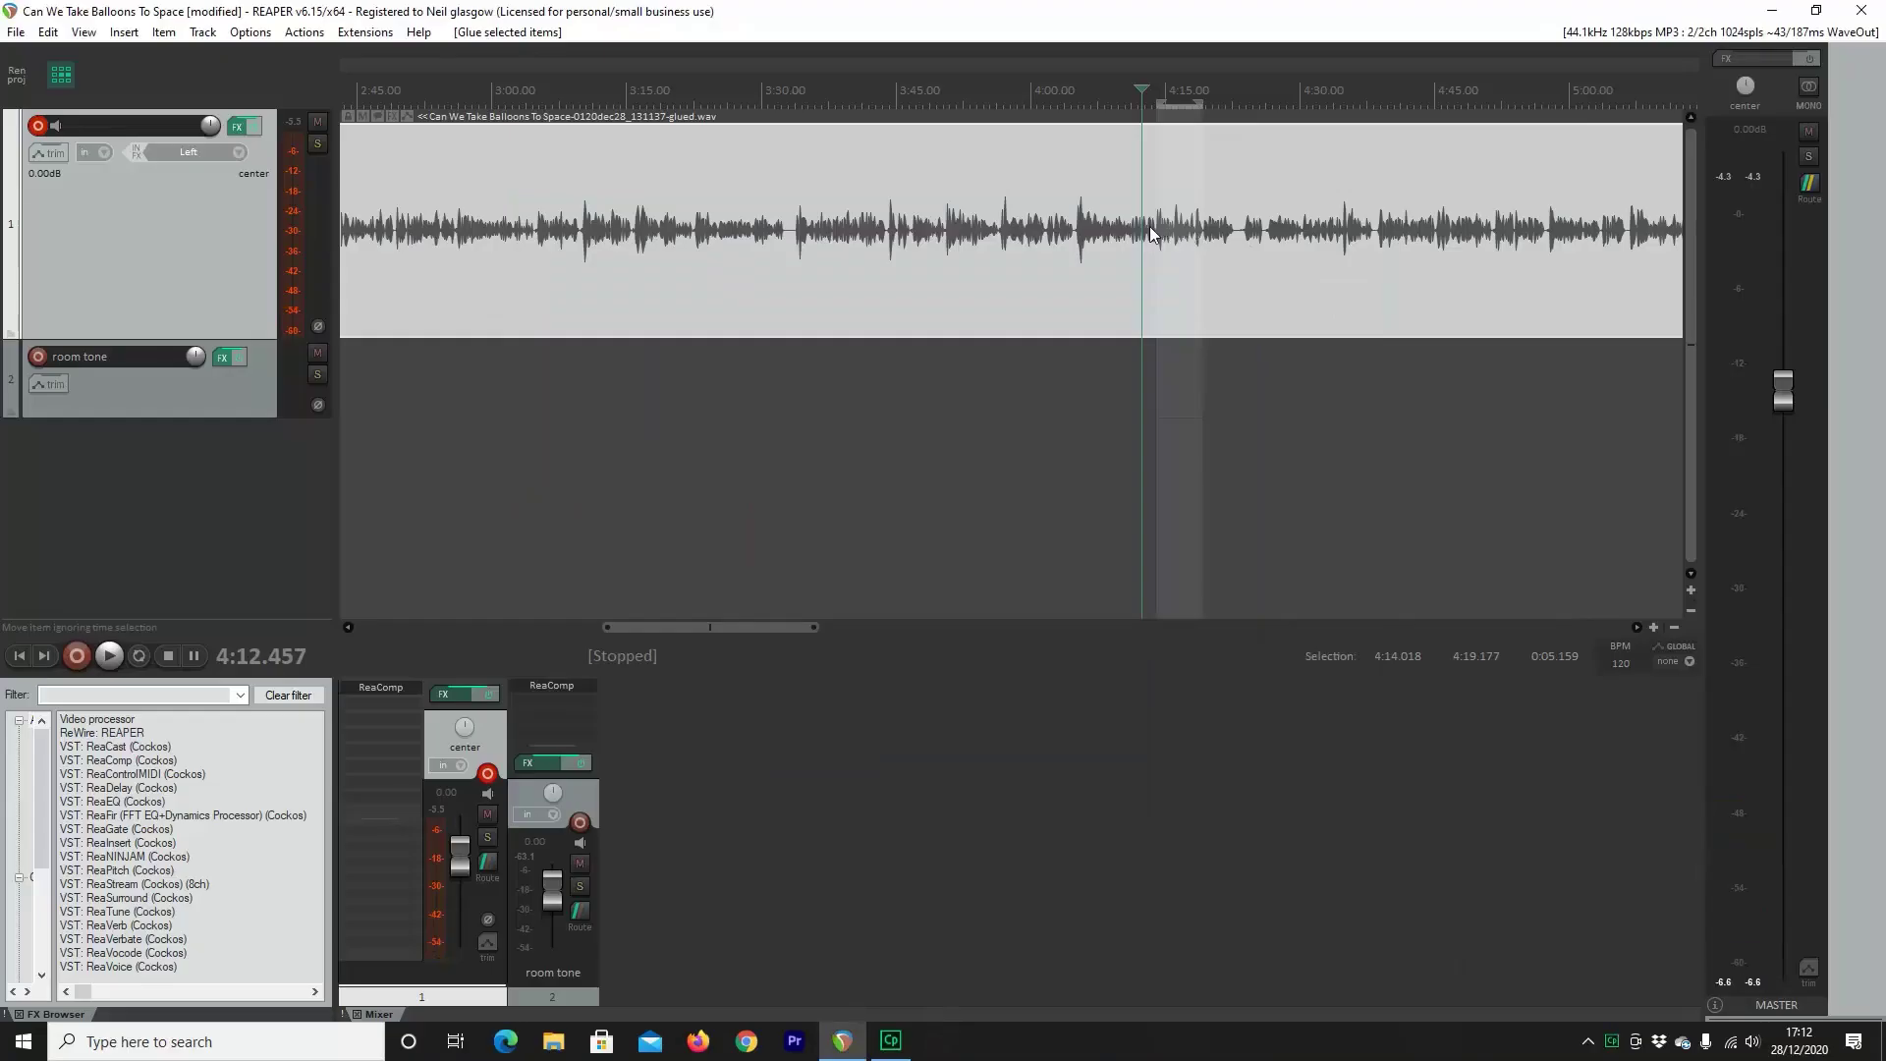
{"action": "scroll", "coordinate": [1152, 233], "scroll_direction": "up", "scroll_amount": 3}
{"action": "scroll", "coordinate": [1123, 239], "scroll_direction": "up", "scroll_amount": 2}
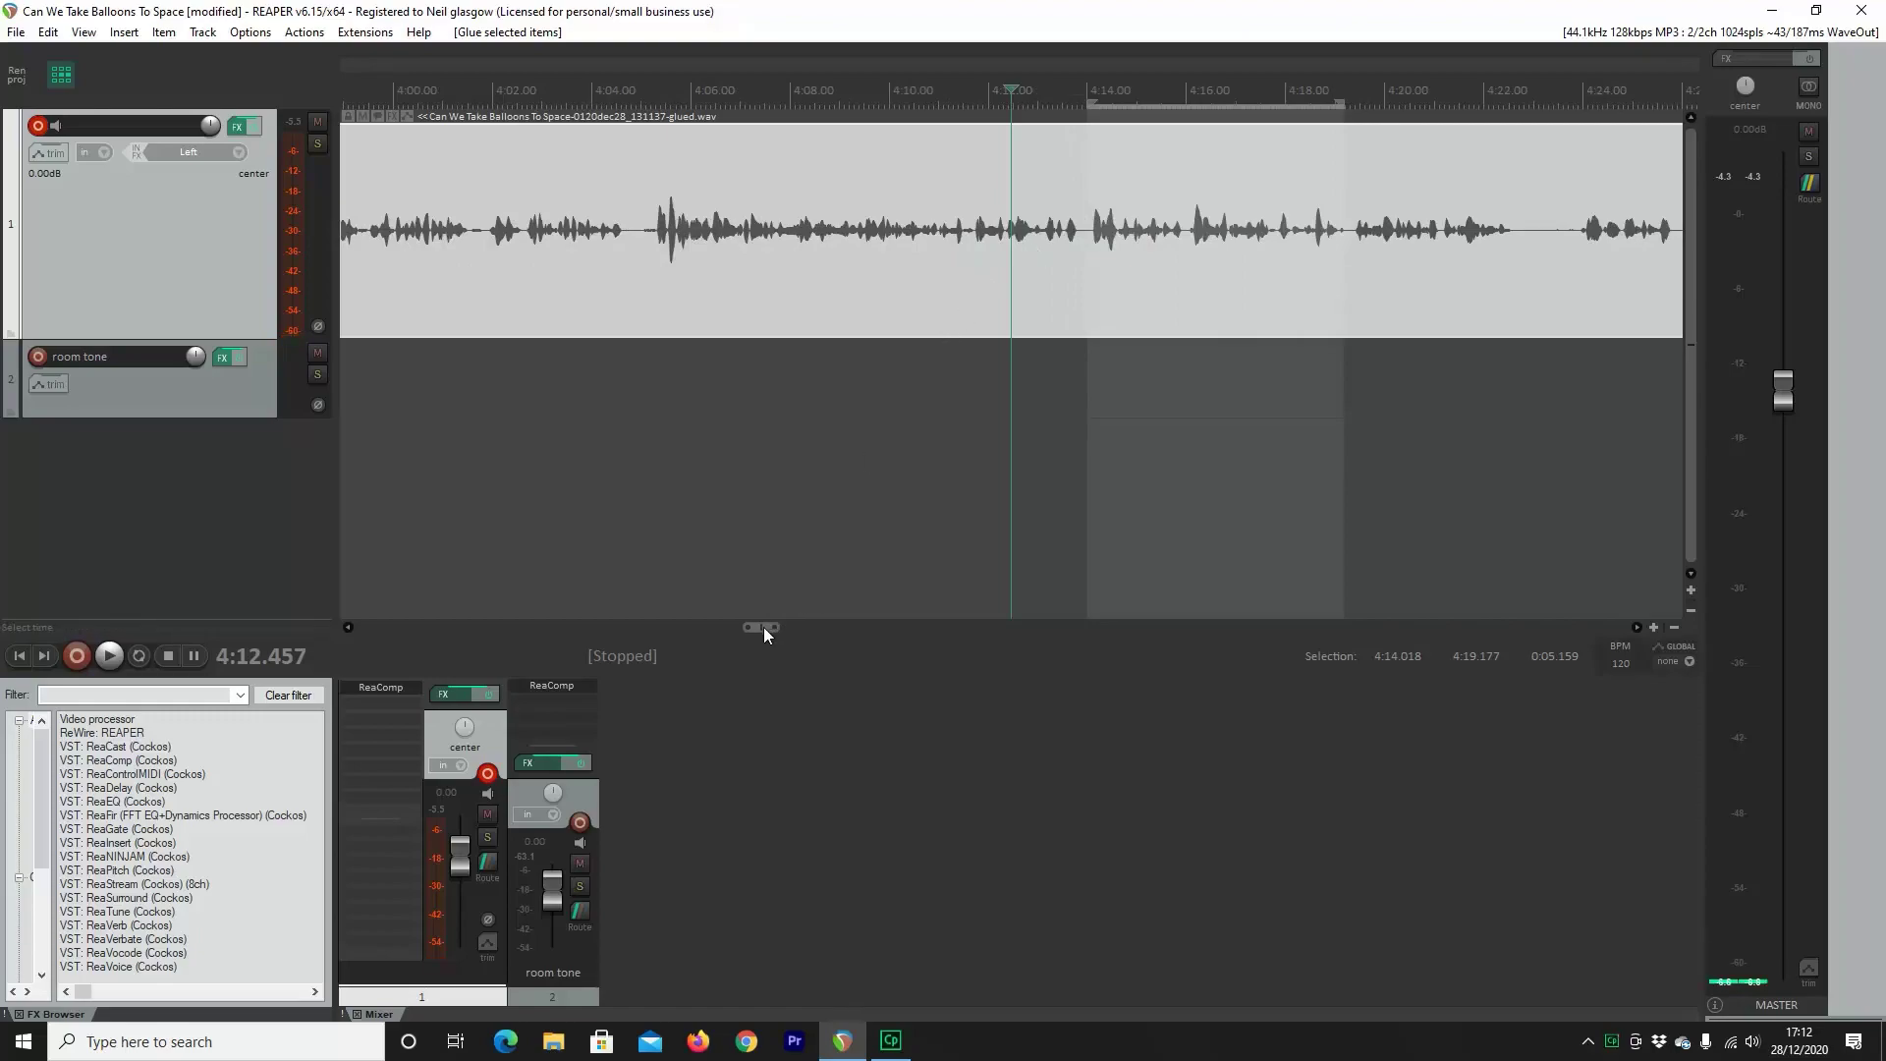
Play the take and ripple-delete the pause from 4:33.010 to 4:35.268
{"action": "left_click", "coordinate": [117, 663]}
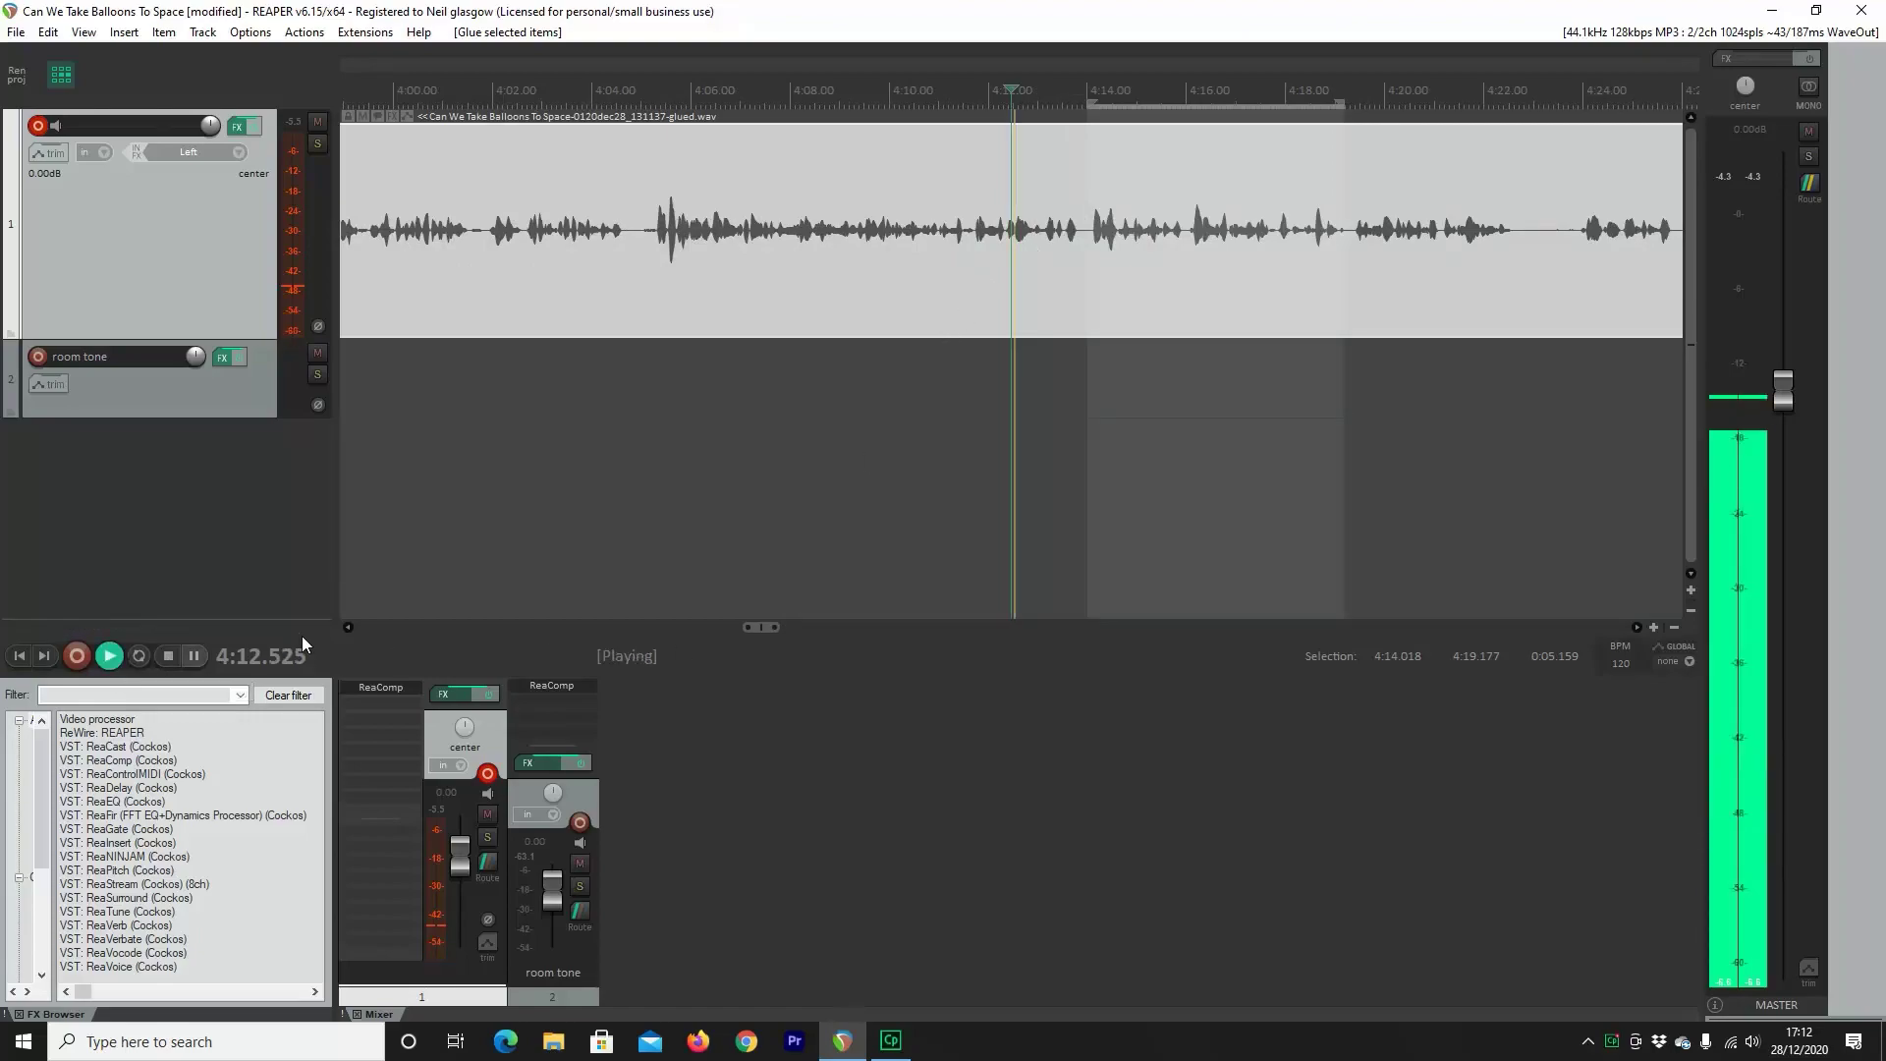
{"action": "left_click_drag", "start_coordinate": [763, 627], "coordinate": [795, 626]}
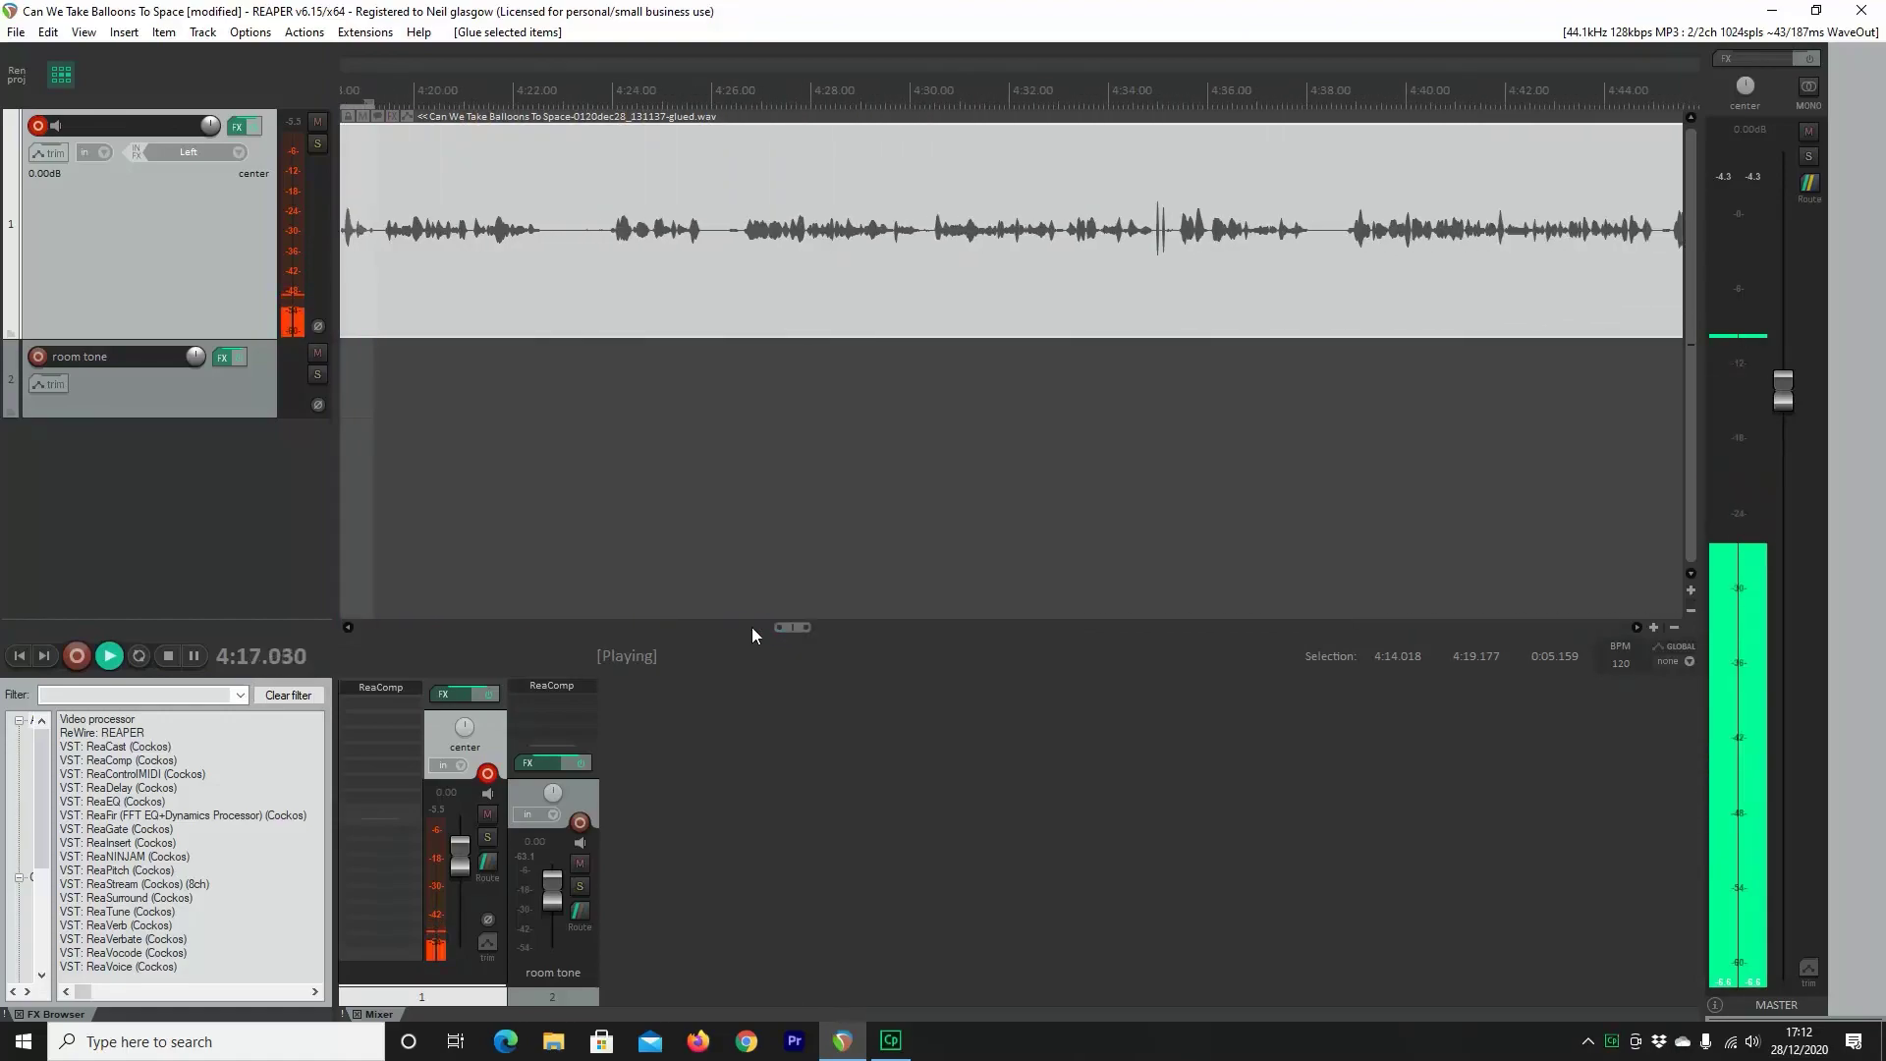
{"action": "left_click", "coordinate": [165, 656]}
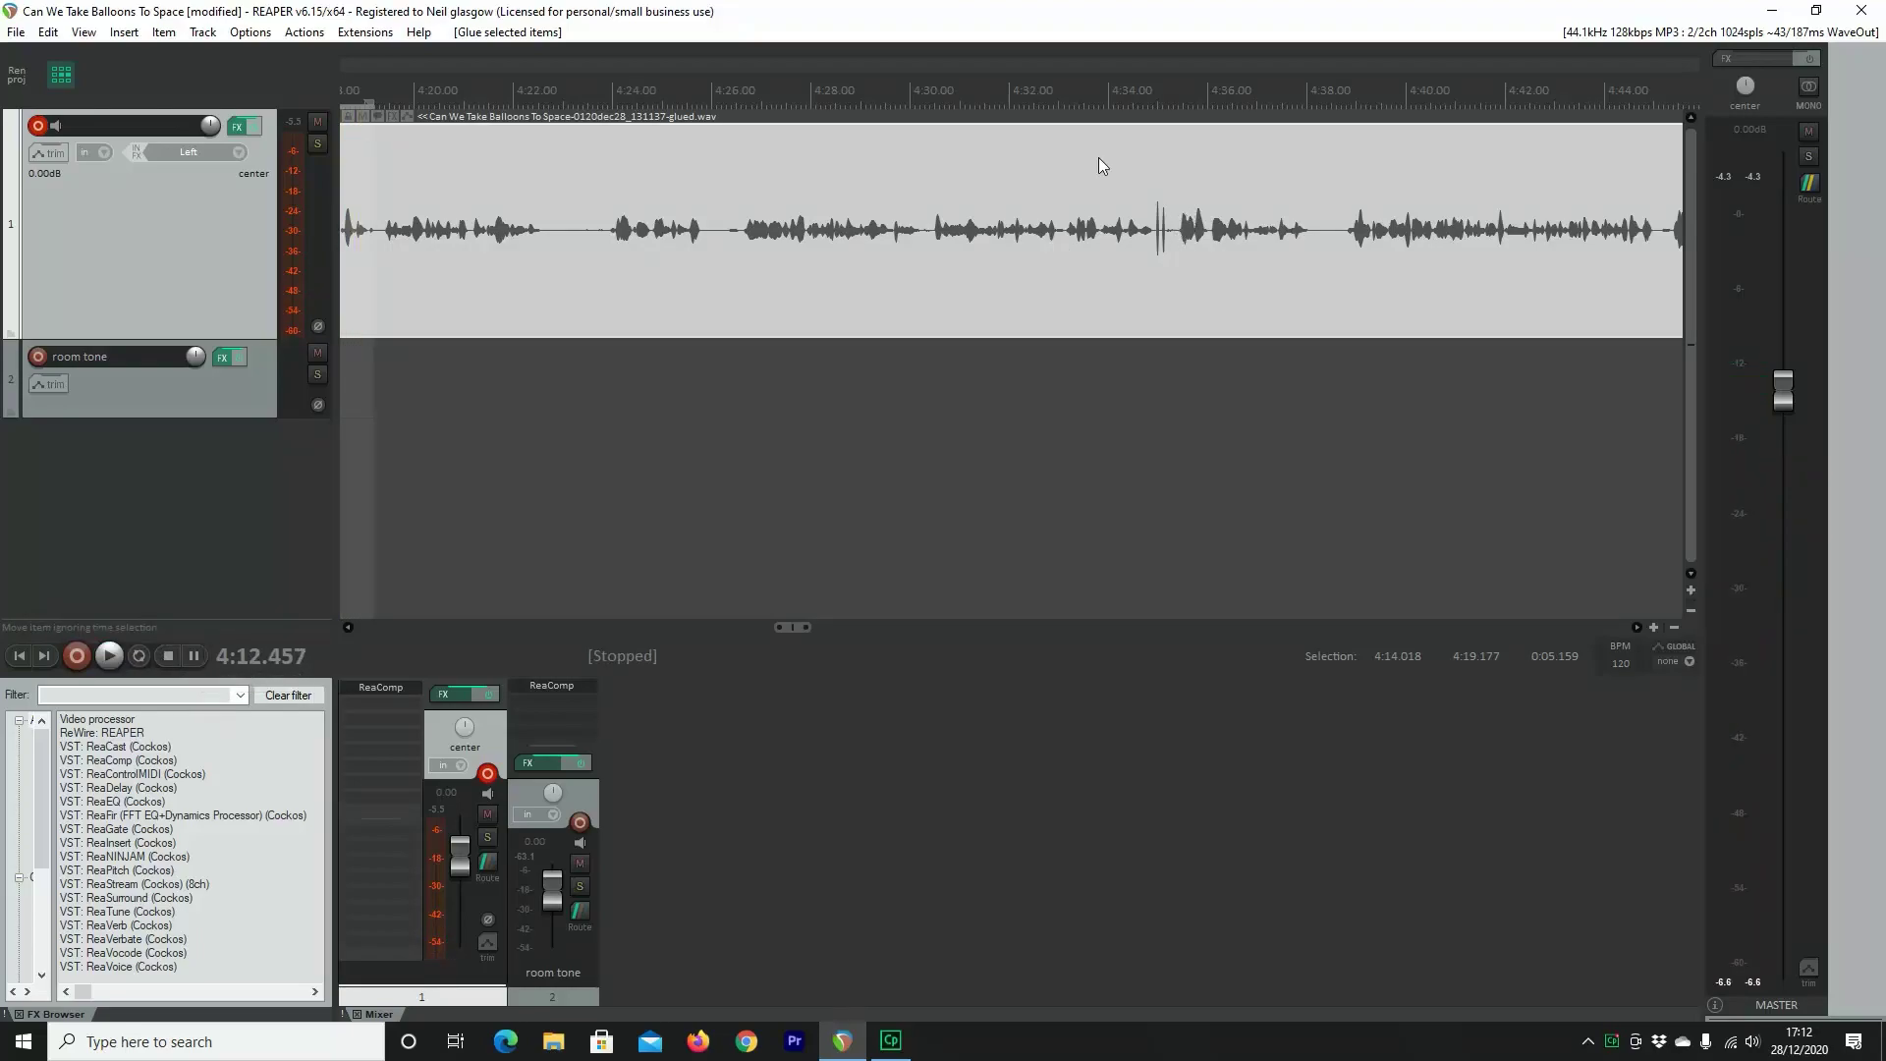
{"action": "left_click", "coordinate": [1062, 109]}
{"action": "key", "text": "space"}
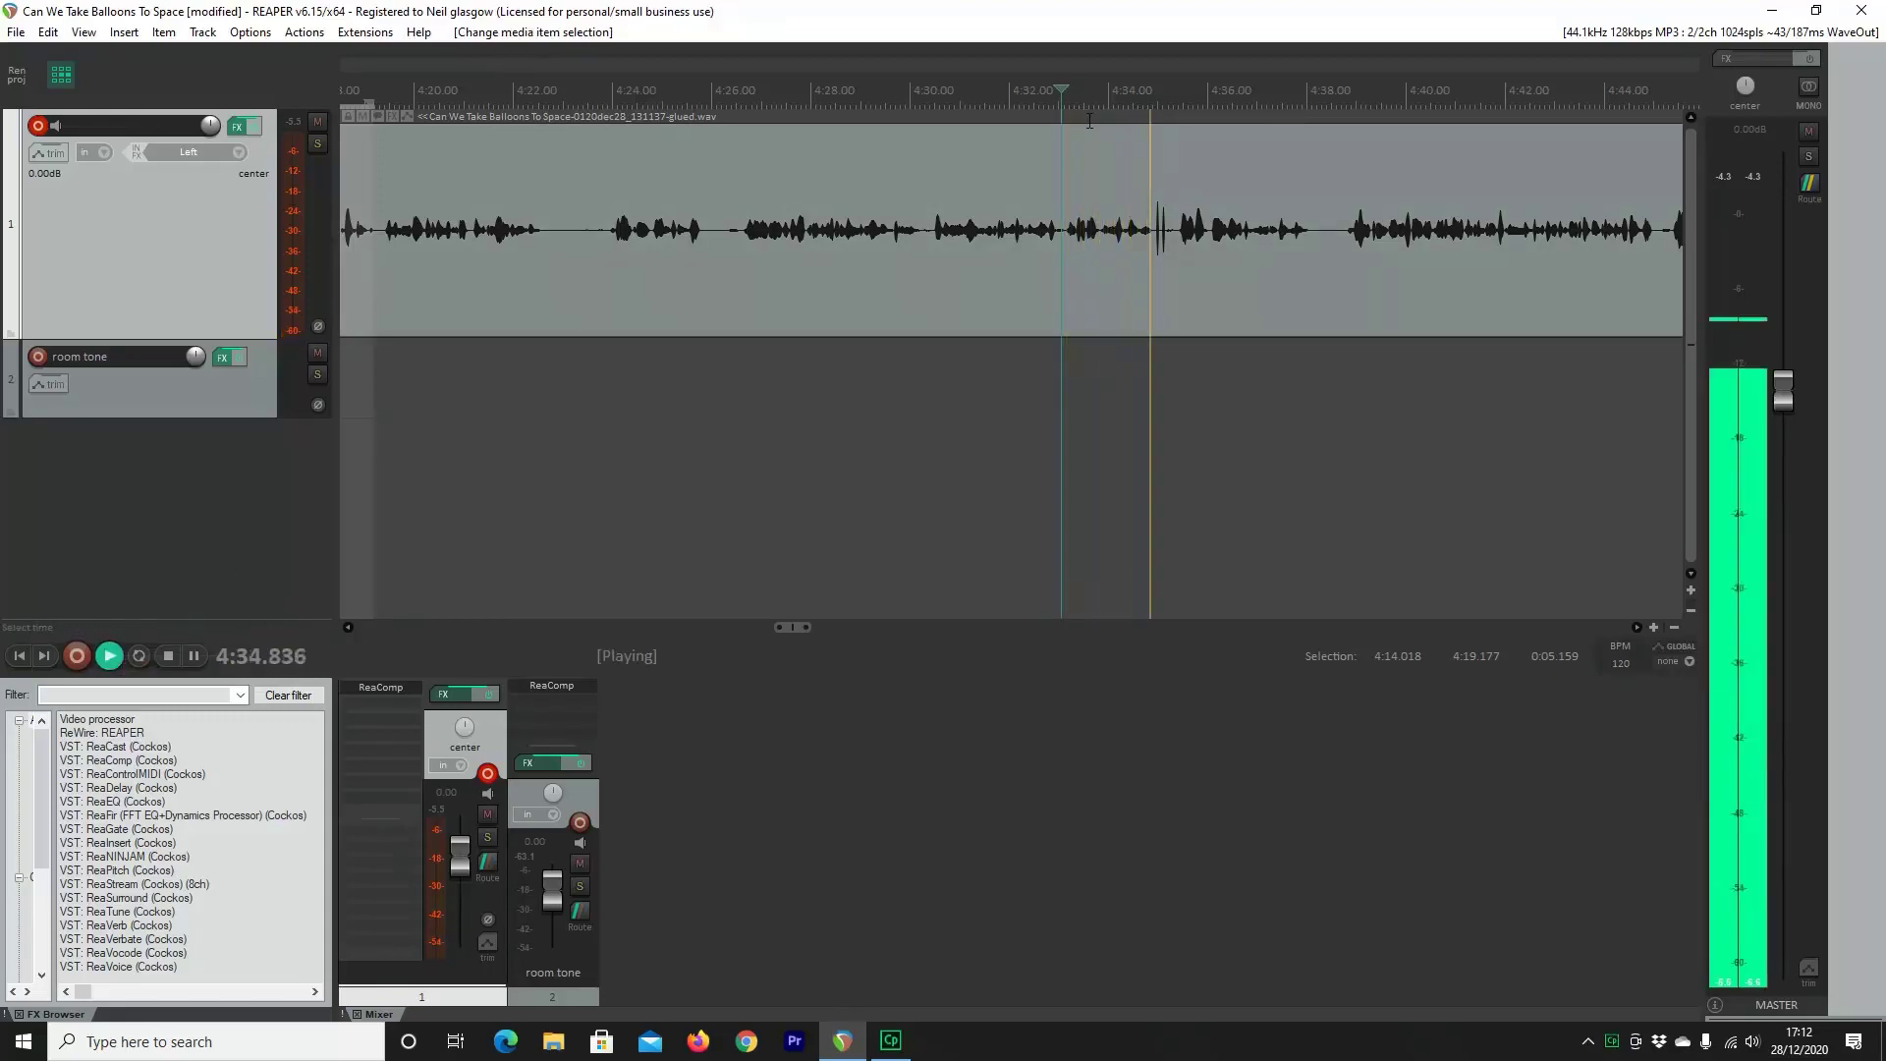
{"action": "left_click_drag", "start_coordinate": [1062, 98], "coordinate": [1170, 98]}
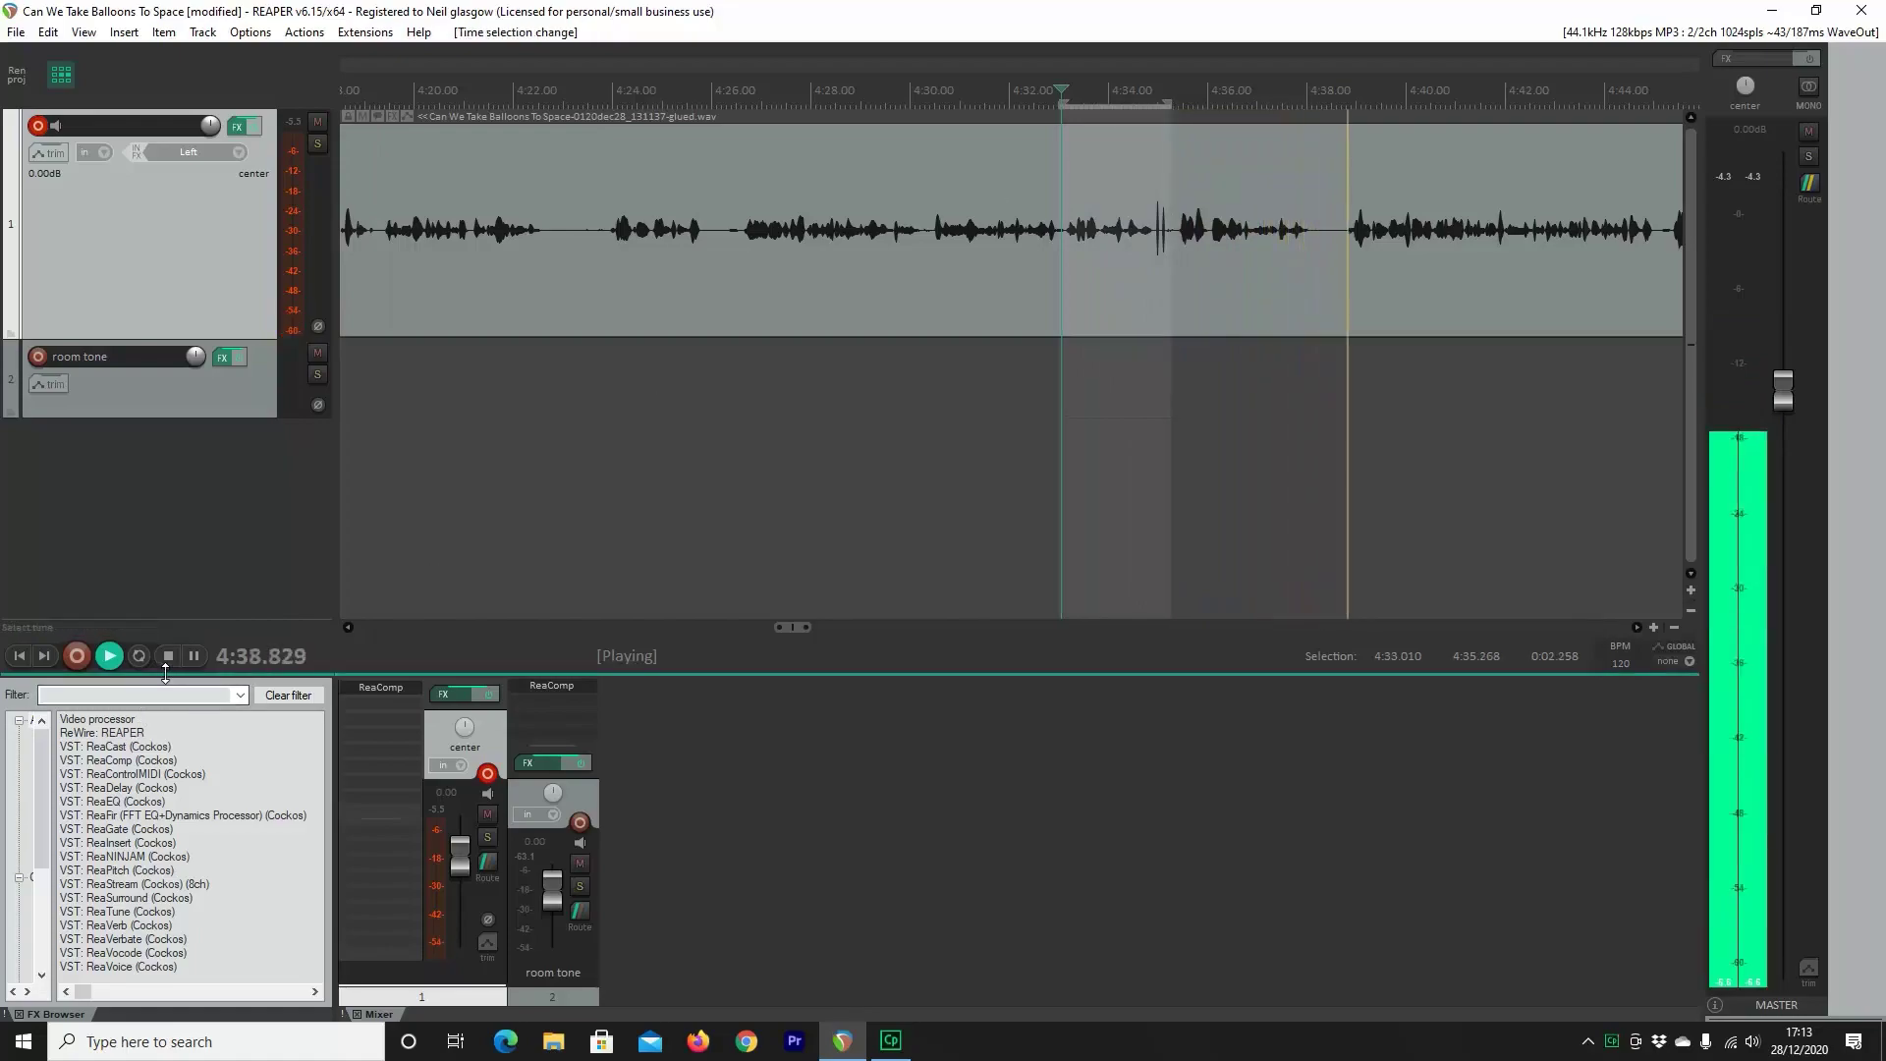
{"action": "key", "text": "s"}
{"action": "key", "text": "Delete"}
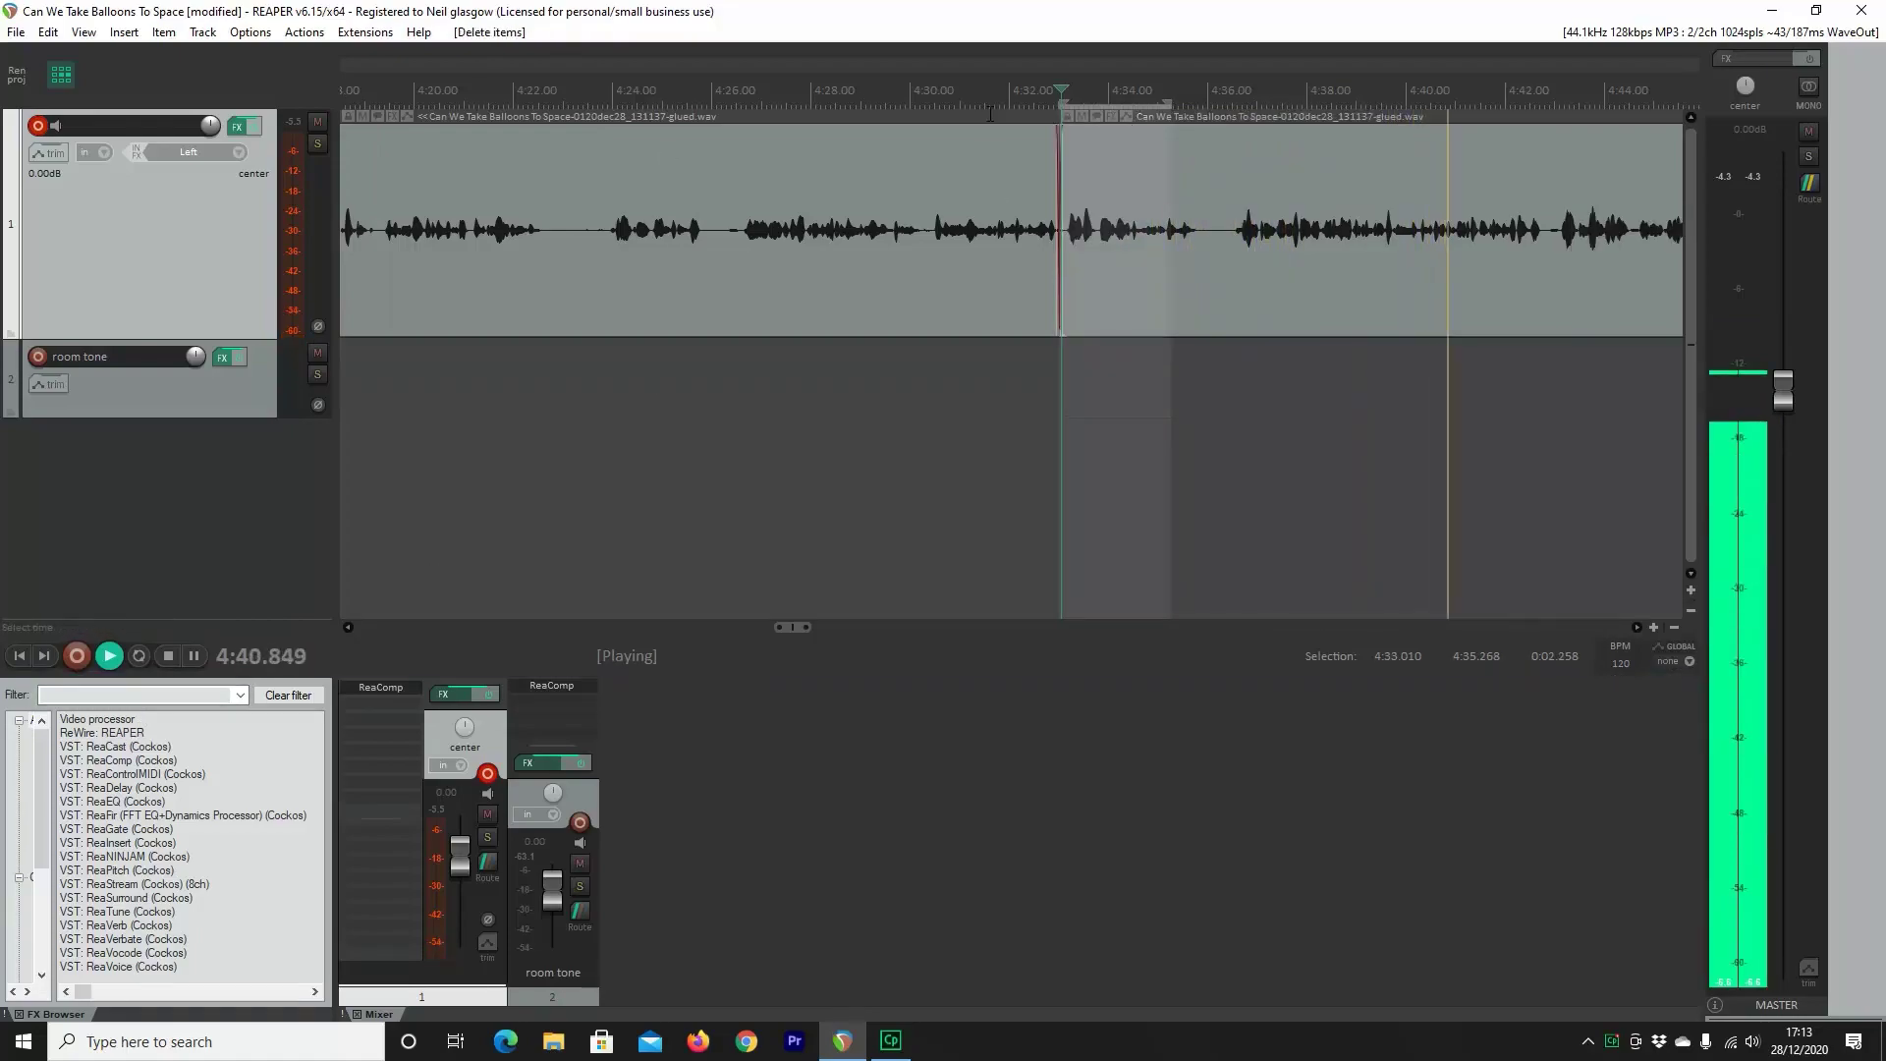
Trim the following clip's start to tighten the join, and mark the 5:34–5:37.7 split region
{"action": "left_click", "coordinate": [988, 115]}
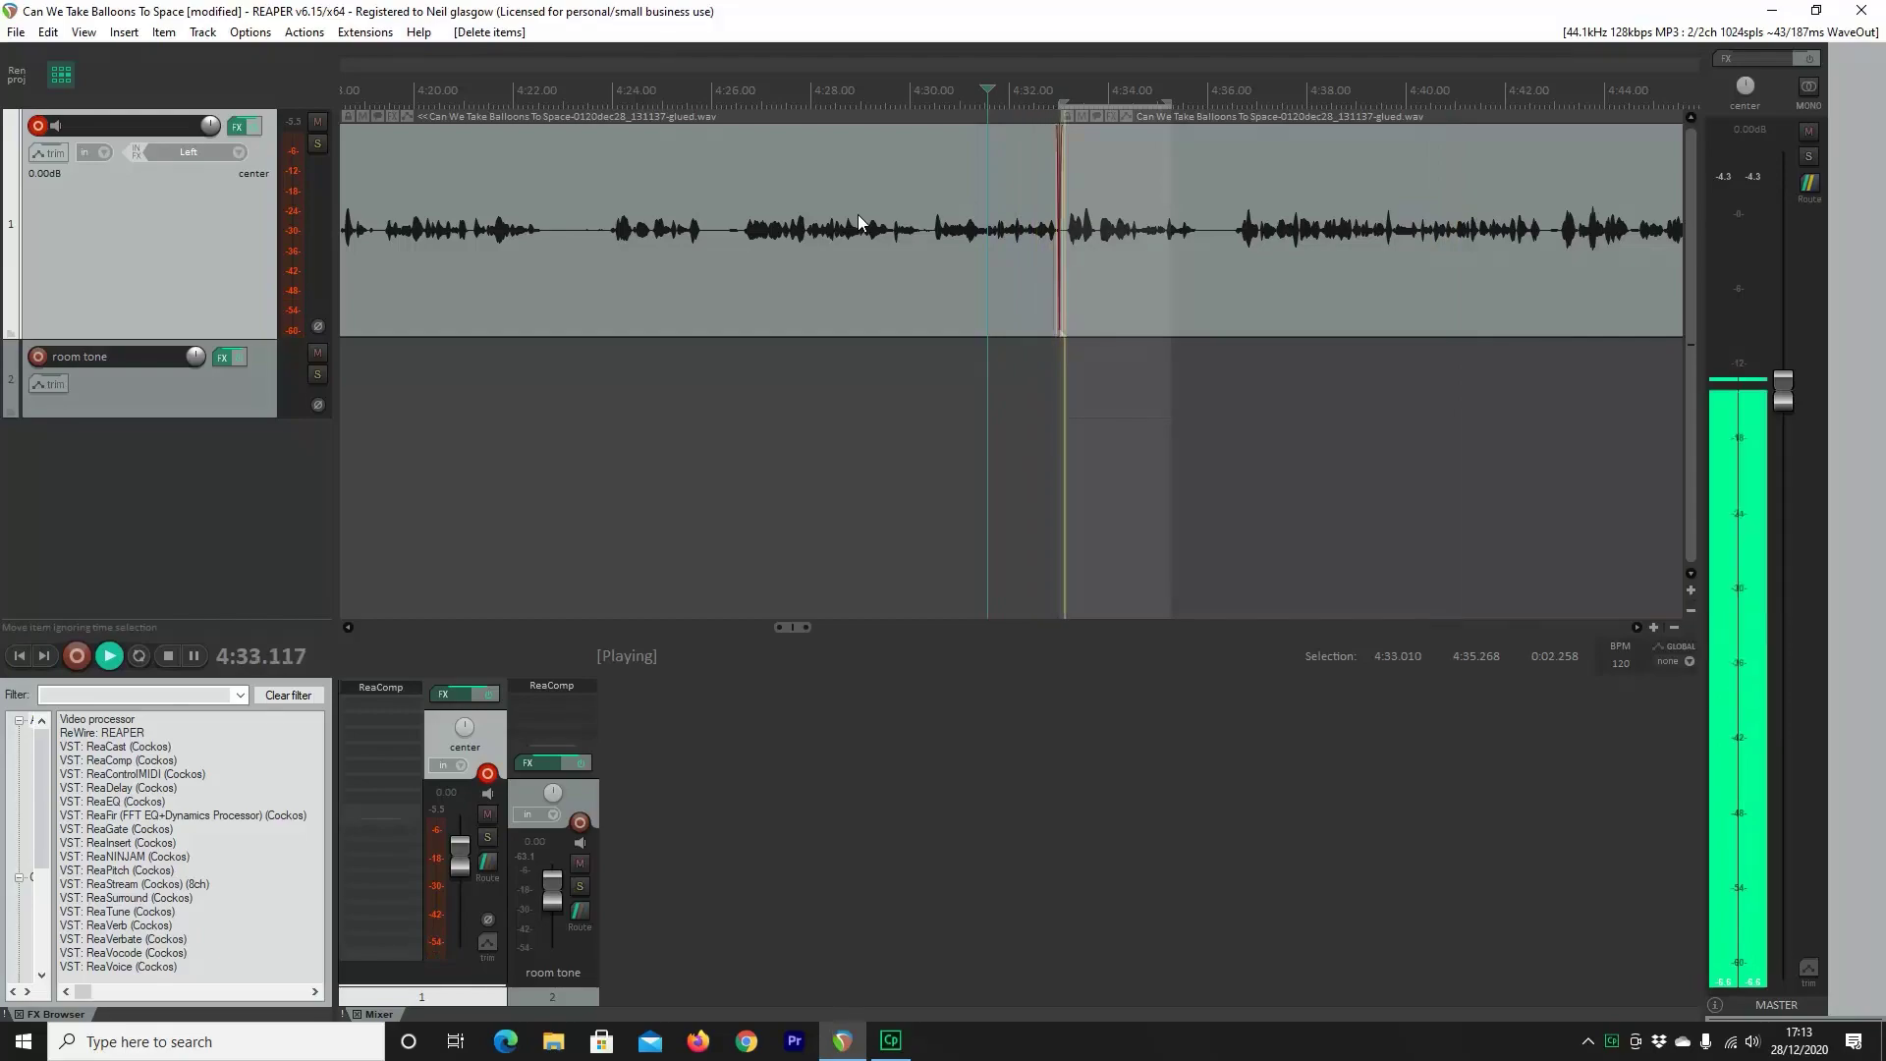
{"action": "left_click_drag", "start_coordinate": [1062, 192], "coordinate": [1064, 192]}
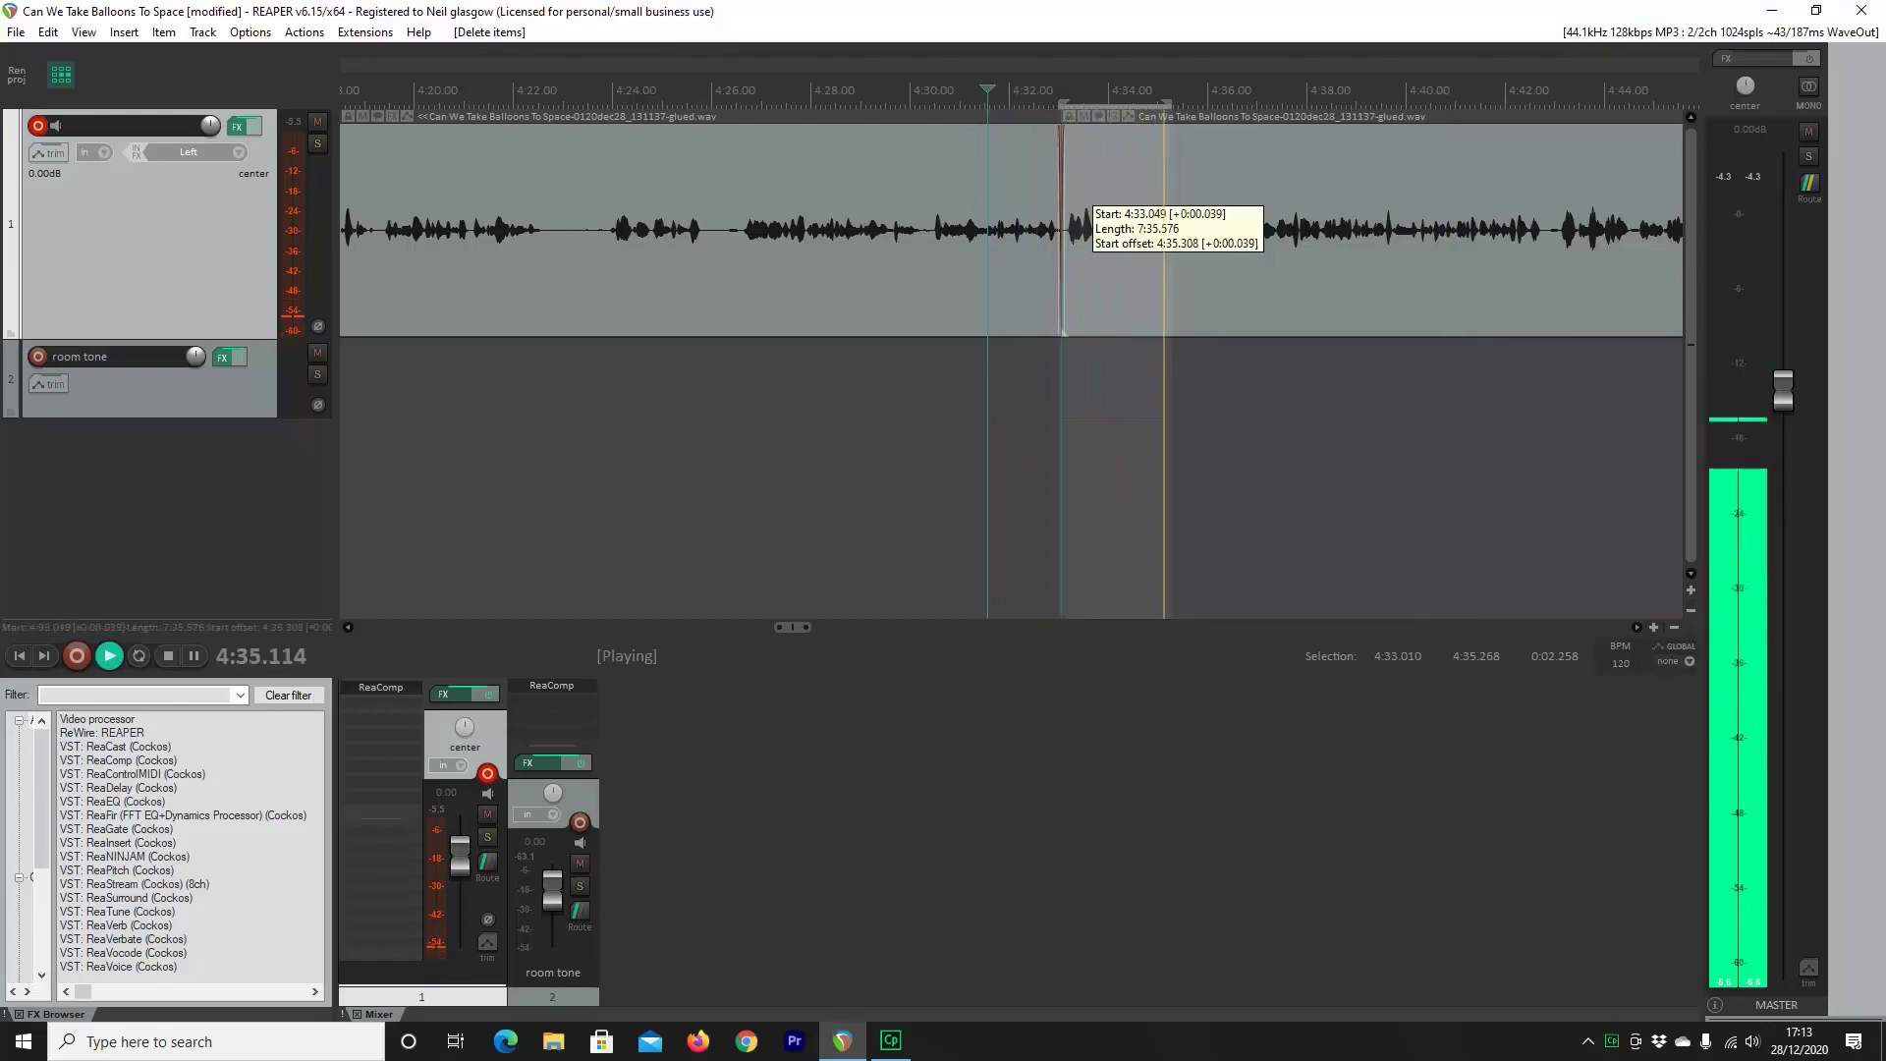
{"action": "left_click_drag", "start_coordinate": [1064, 333], "coordinate": [1065, 333]}
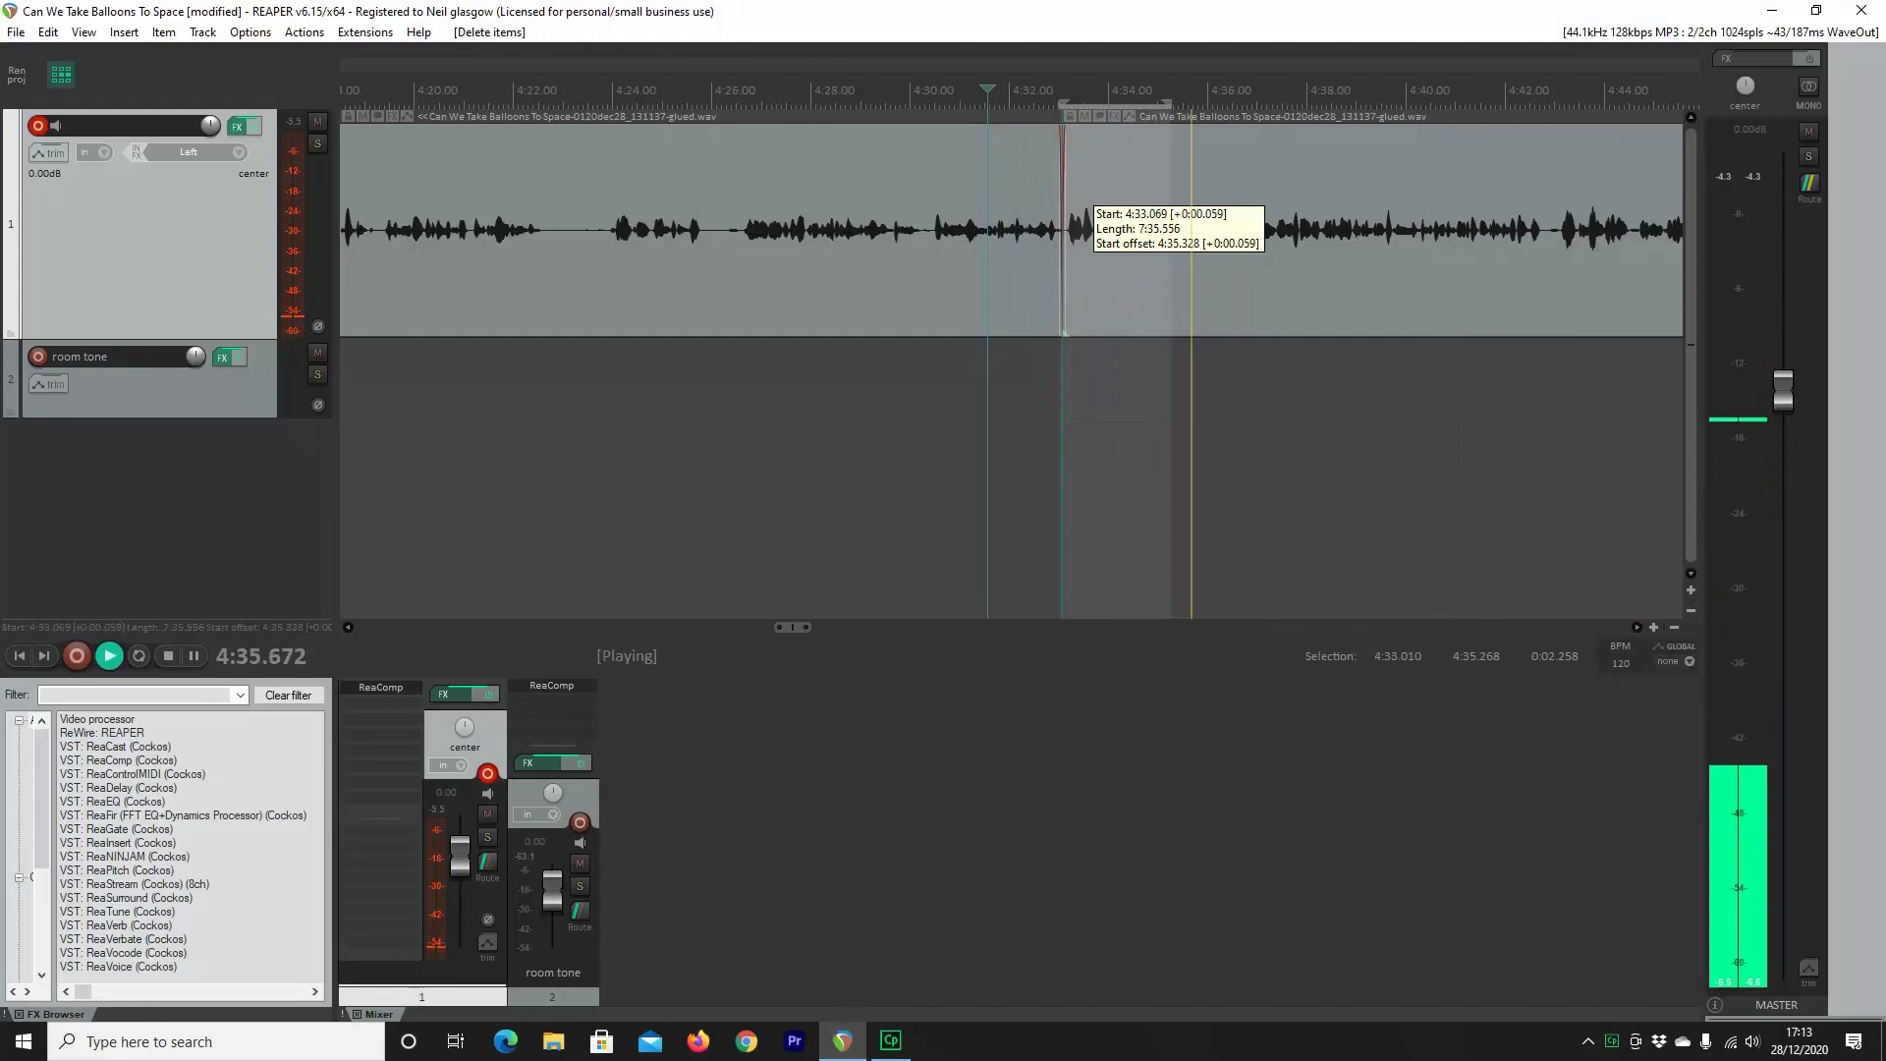
{"action": "left_click_drag", "start_coordinate": [1065, 333], "coordinate": [1064, 333]}
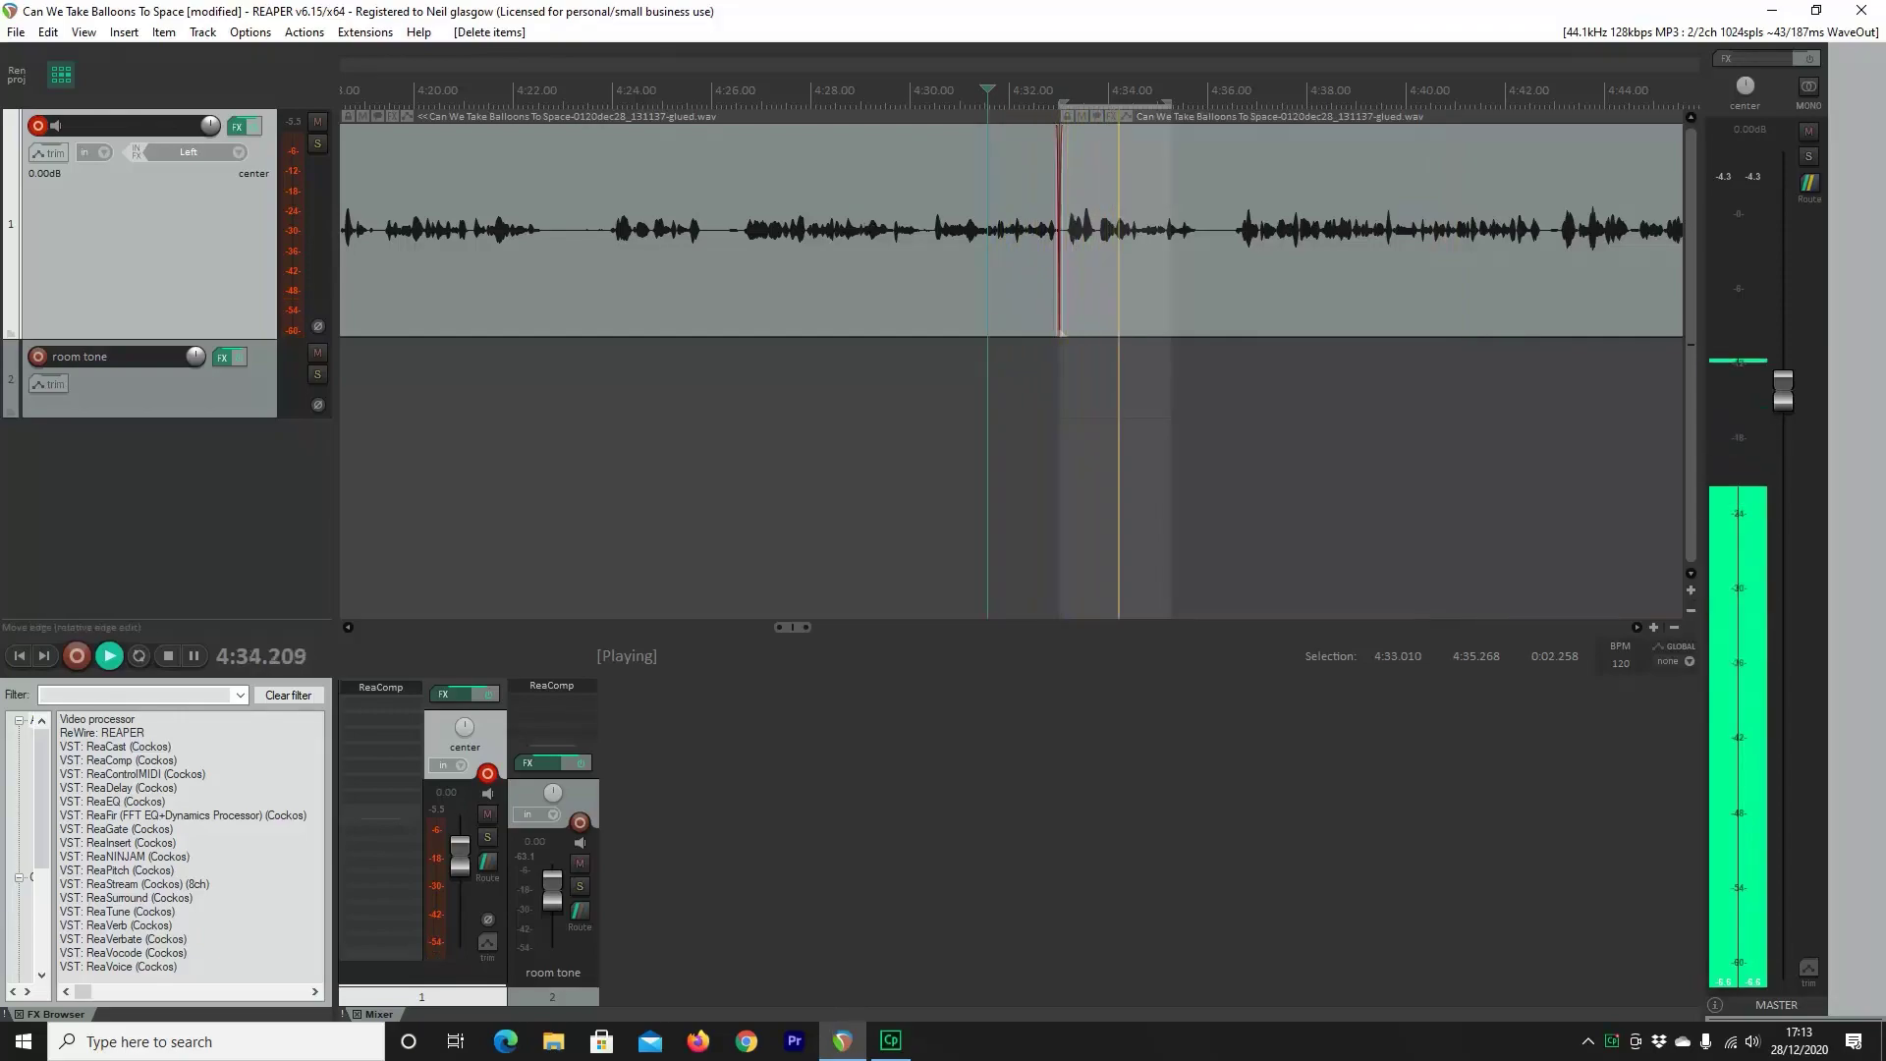
{"action": "left_click_drag", "start_coordinate": [1061, 210], "coordinate": [1079, 243]}
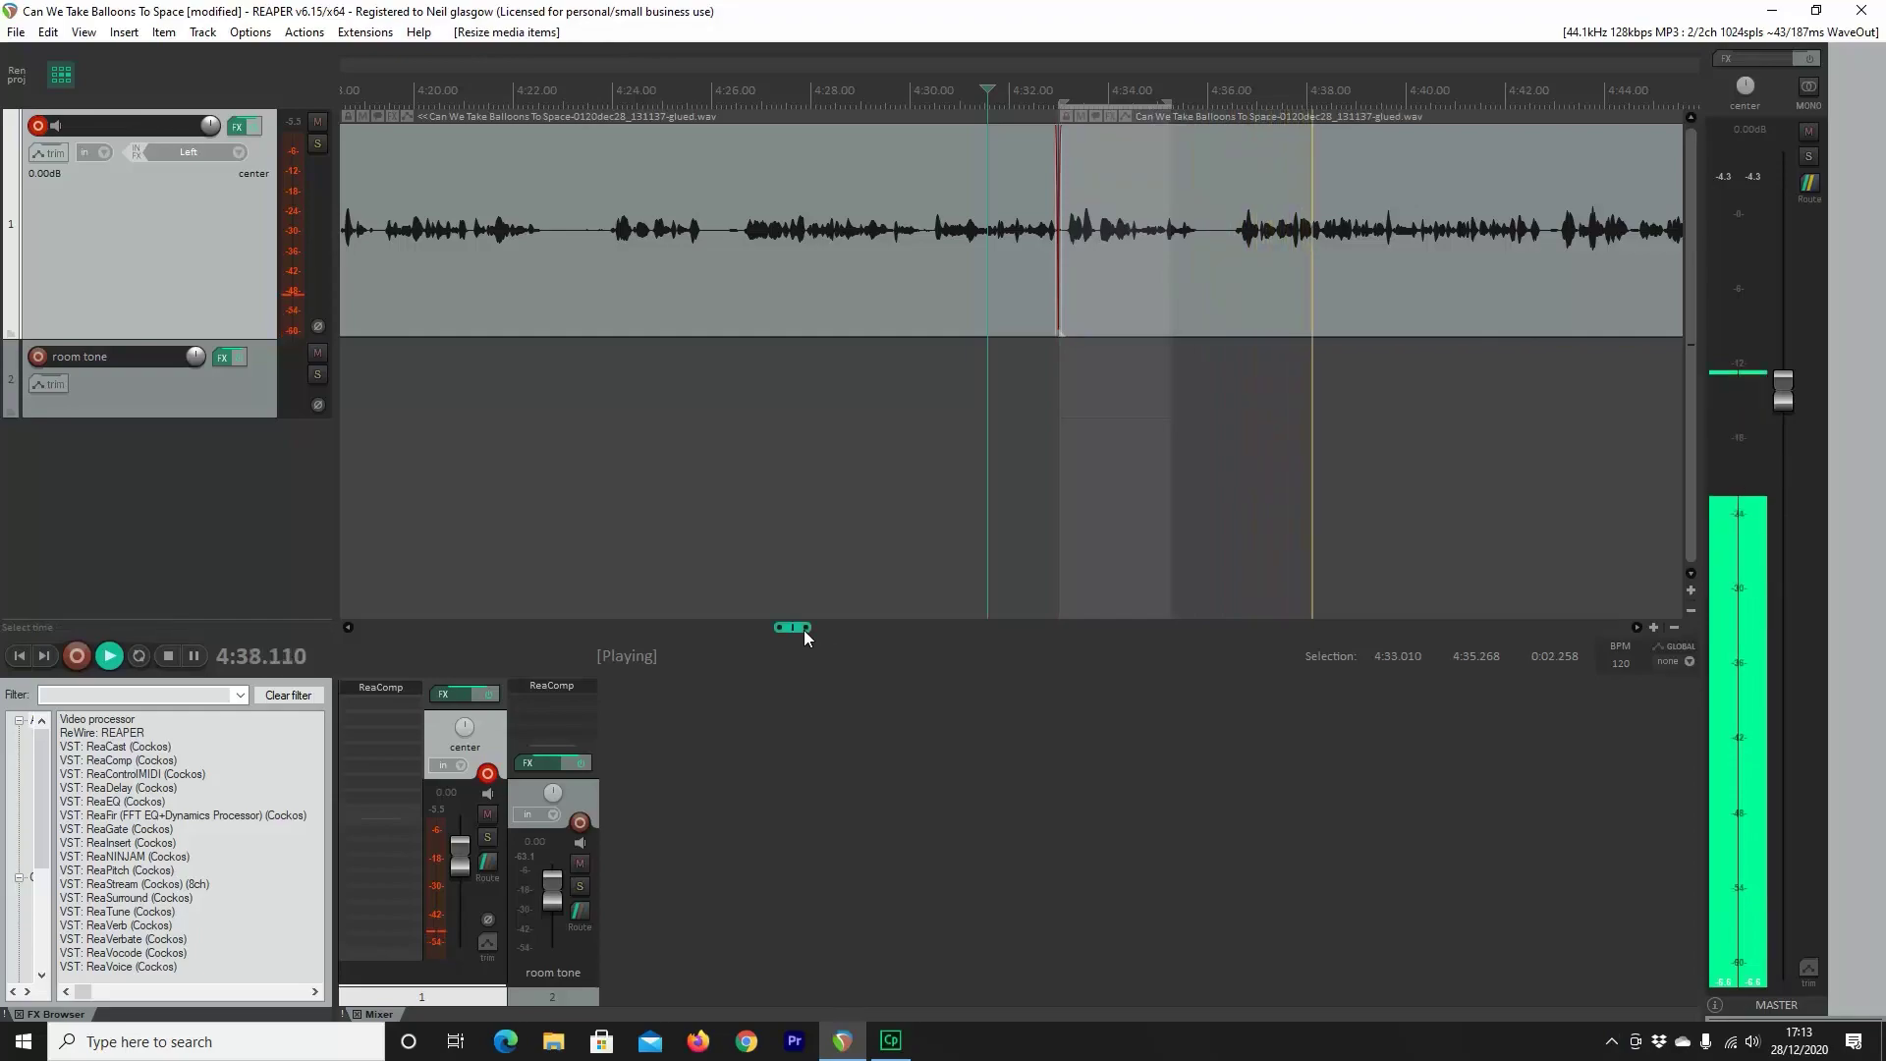
{"action": "left_click_drag", "start_coordinate": [804, 629], "coordinate": [962, 109]}
Cut the stretches near 6:00, 6:03.9–6:11.2, 6:55.0–6:58.3 and 7:05–7:10
{"action": "scroll", "coordinate": [887, 137], "scroll_direction": "down", "scroll_amount": 5}
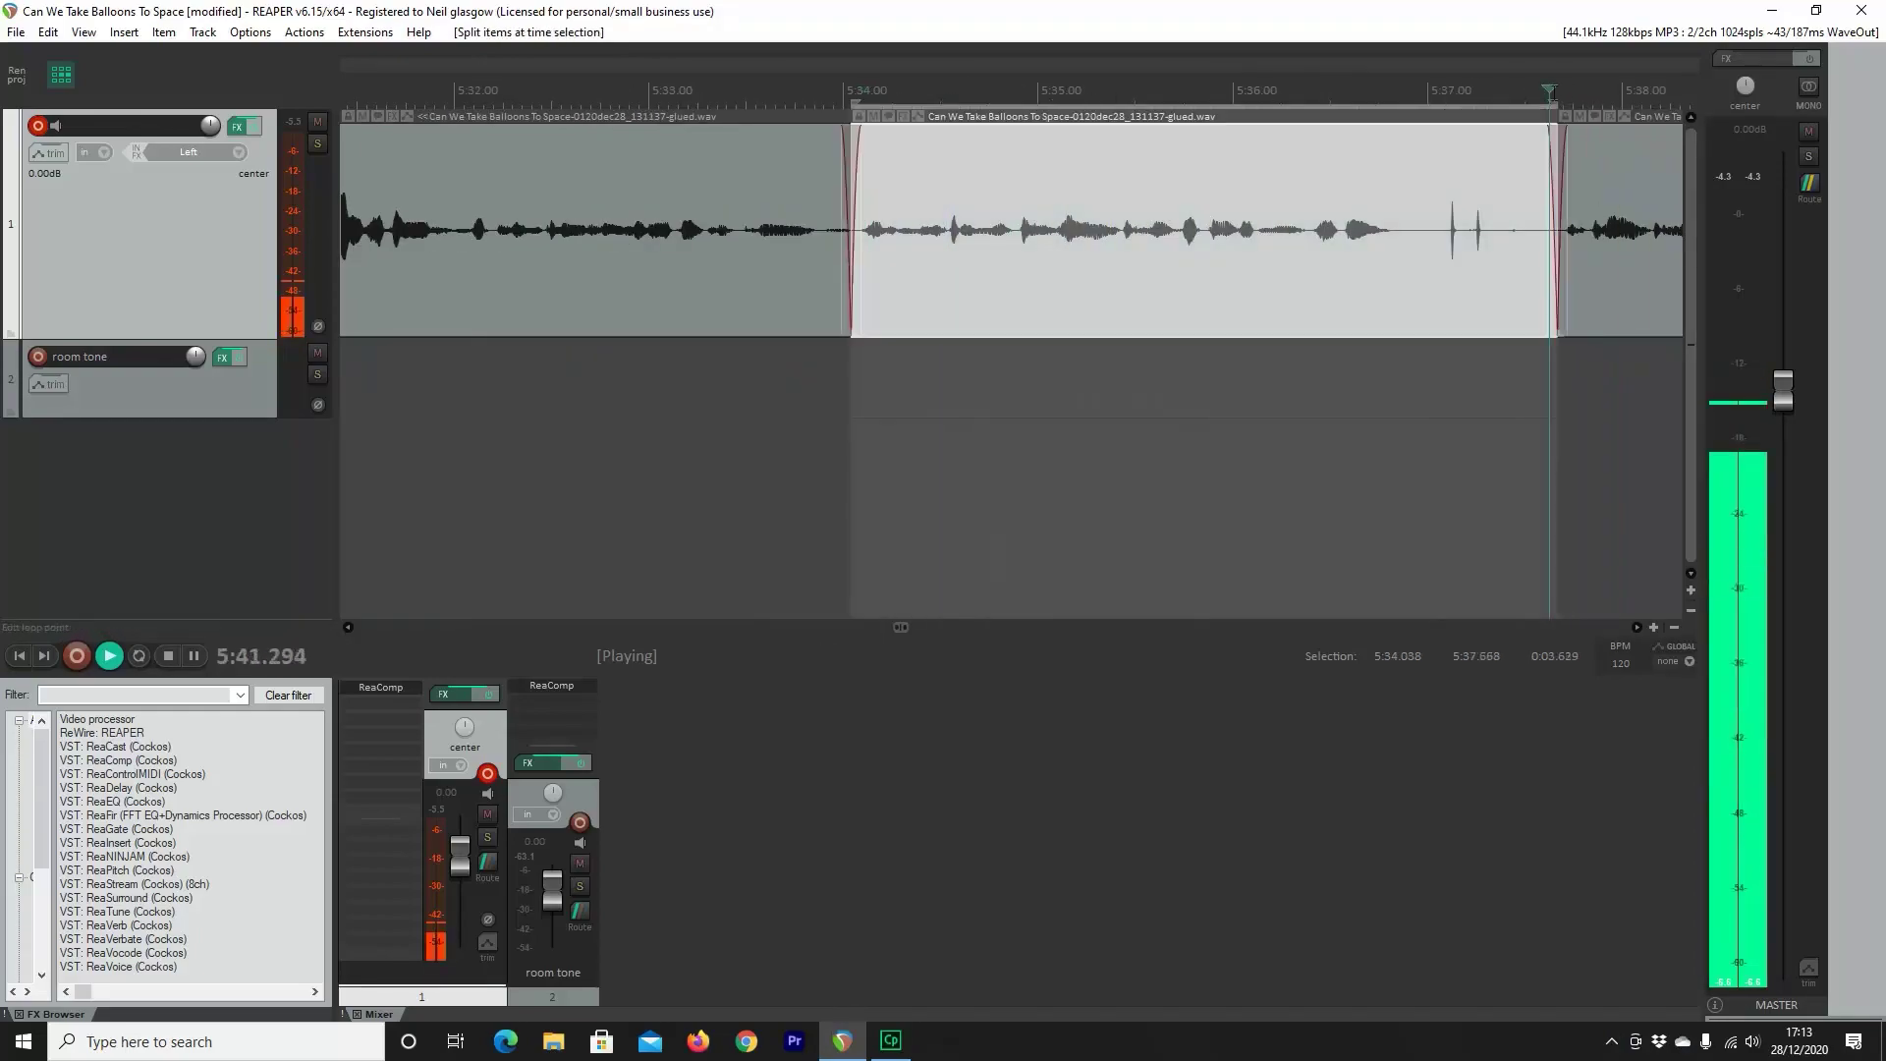
{"action": "left_click_drag", "start_coordinate": [1170, 116], "coordinate": [1371, 116]}
{"action": "left_click", "coordinate": [1317, 116]}
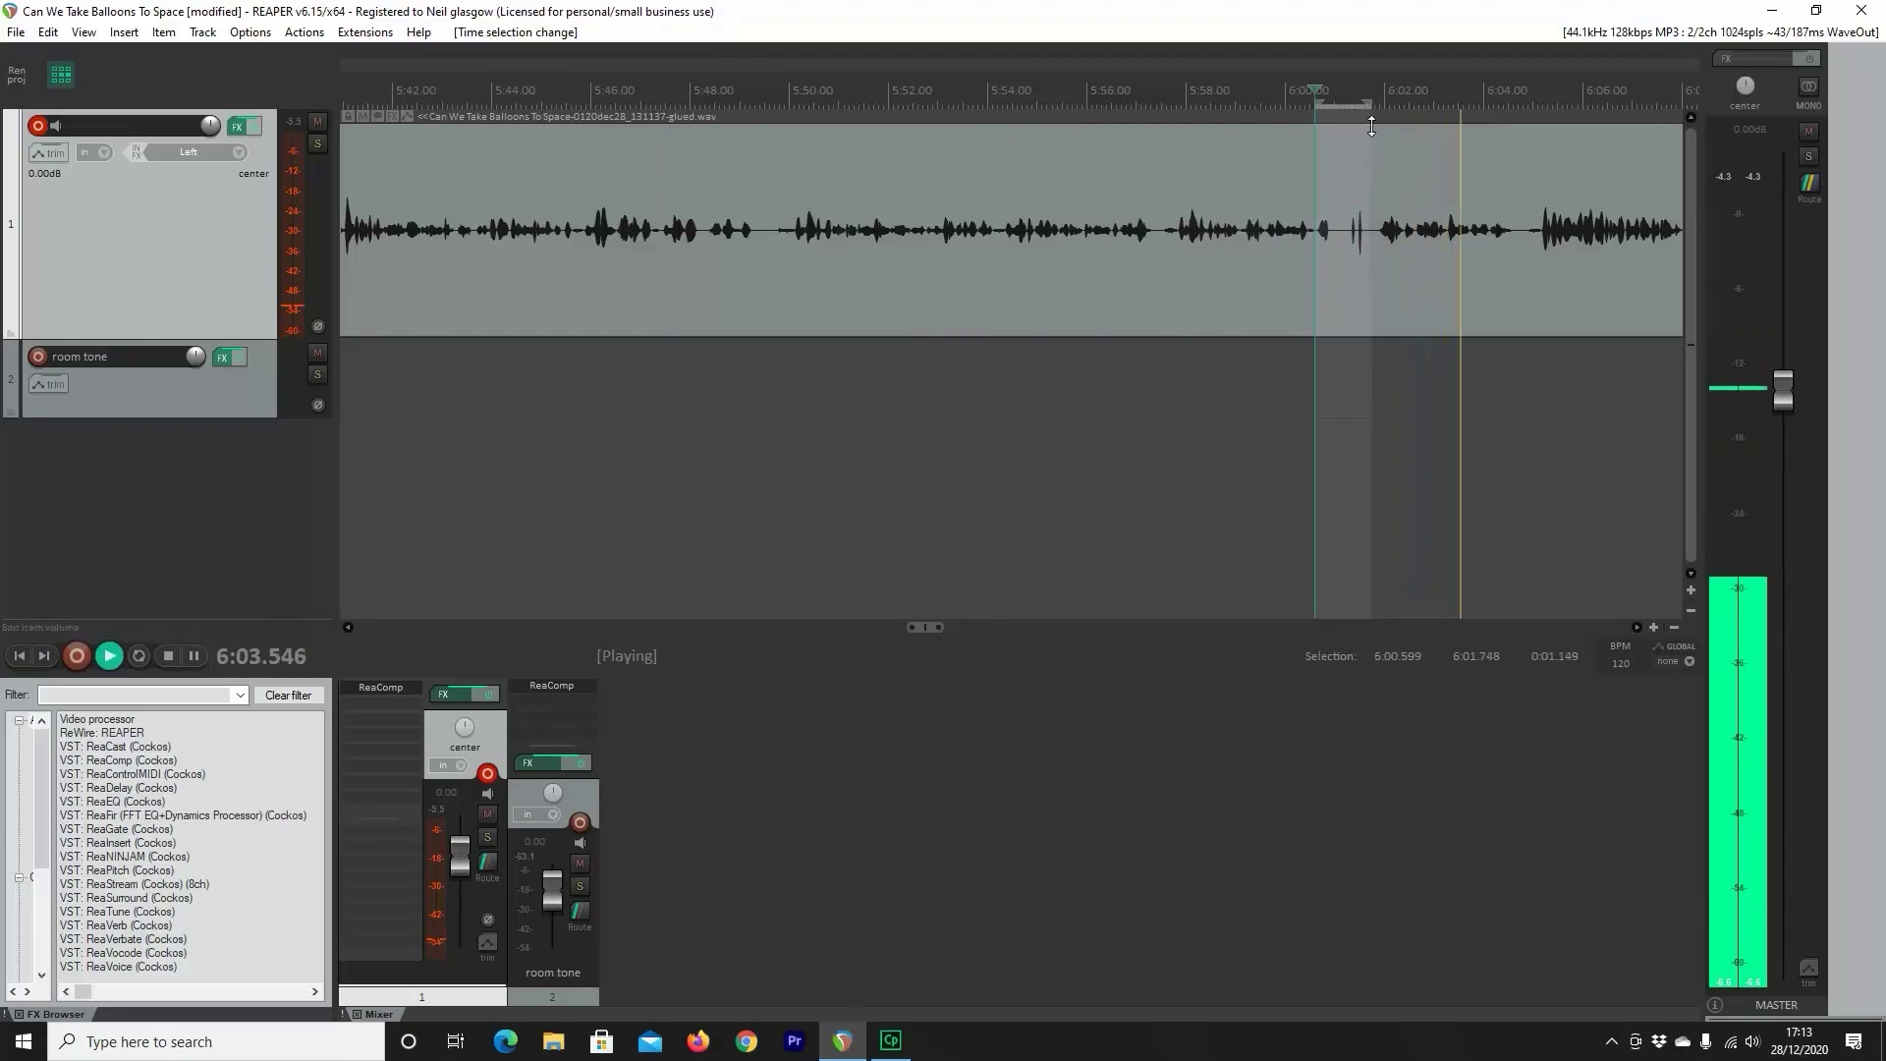
{"action": "key", "text": "Delete"}
{"action": "left_click_drag", "start_coordinate": [813, 116], "coordinate": [1172, 116]}
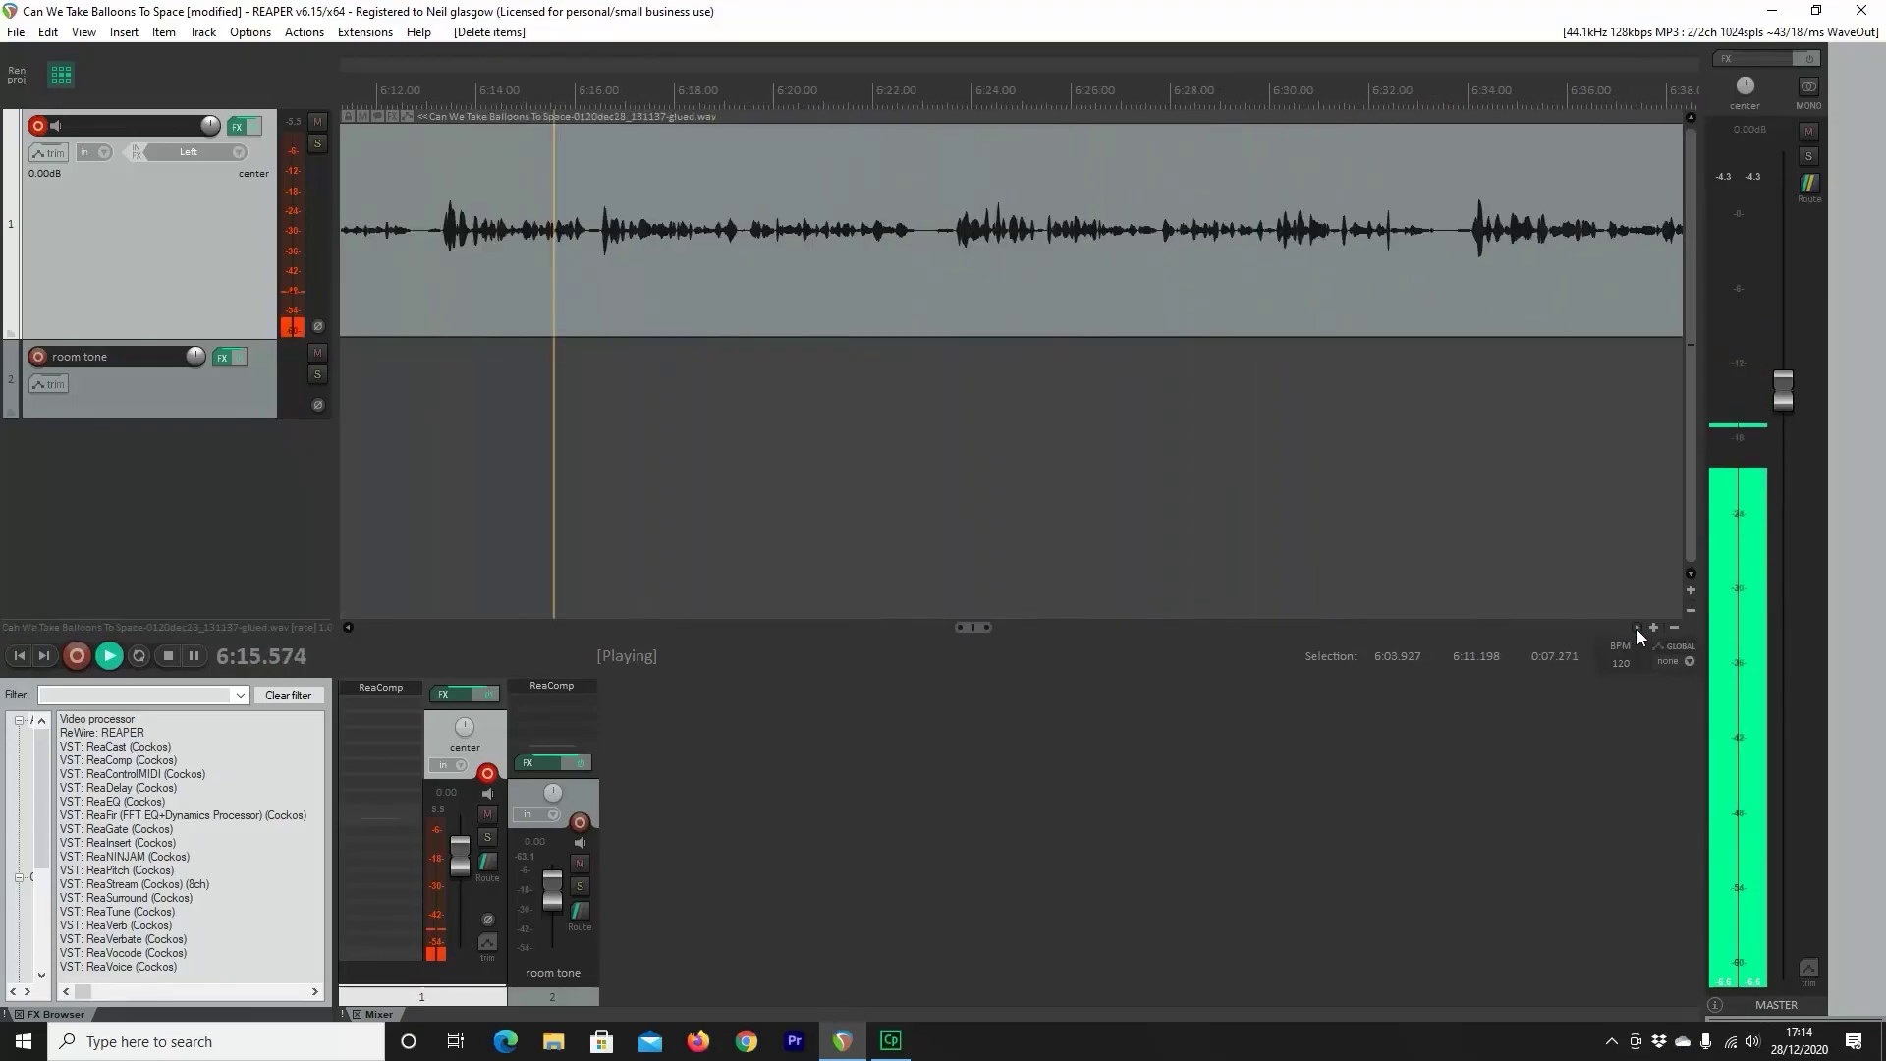
{"action": "left_click_drag", "start_coordinate": [1008, 116], "coordinate": [1163, 116]}
{"action": "left_click_drag", "start_coordinate": [696, 116], "coordinate": [1059, 115]}
{"action": "key", "text": "Delete"}
{"action": "key", "text": "Delete"}
Cut the pauses at 7:40.8–7:42.7, 7:48.1–7:50.3 and 8:01.7–8:03.3
{"action": "scroll", "coordinate": [1228, 294], "scroll_direction": "right", "scroll_amount": 5}
{"action": "left_click", "coordinate": [1065, 113]}
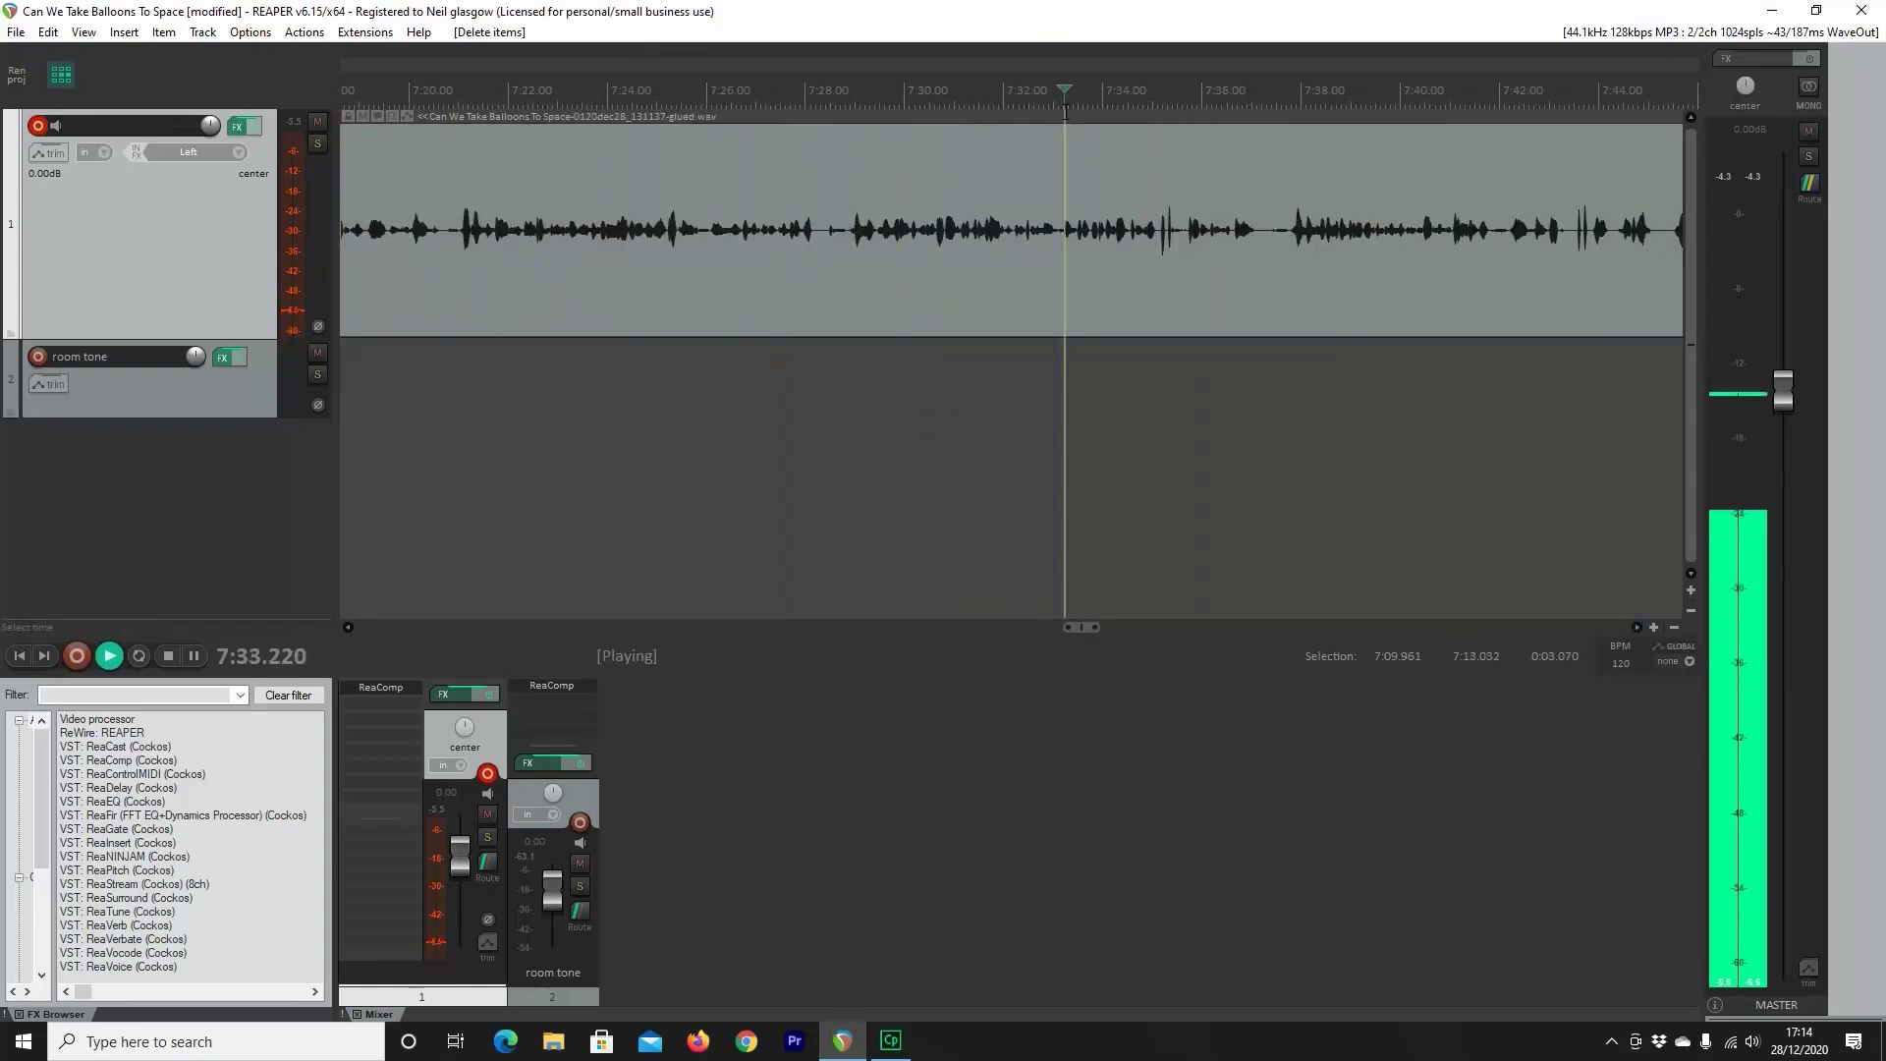
{"action": "scroll", "coordinate": [1128, 197], "scroll_direction": "down", "scroll_amount": 2}
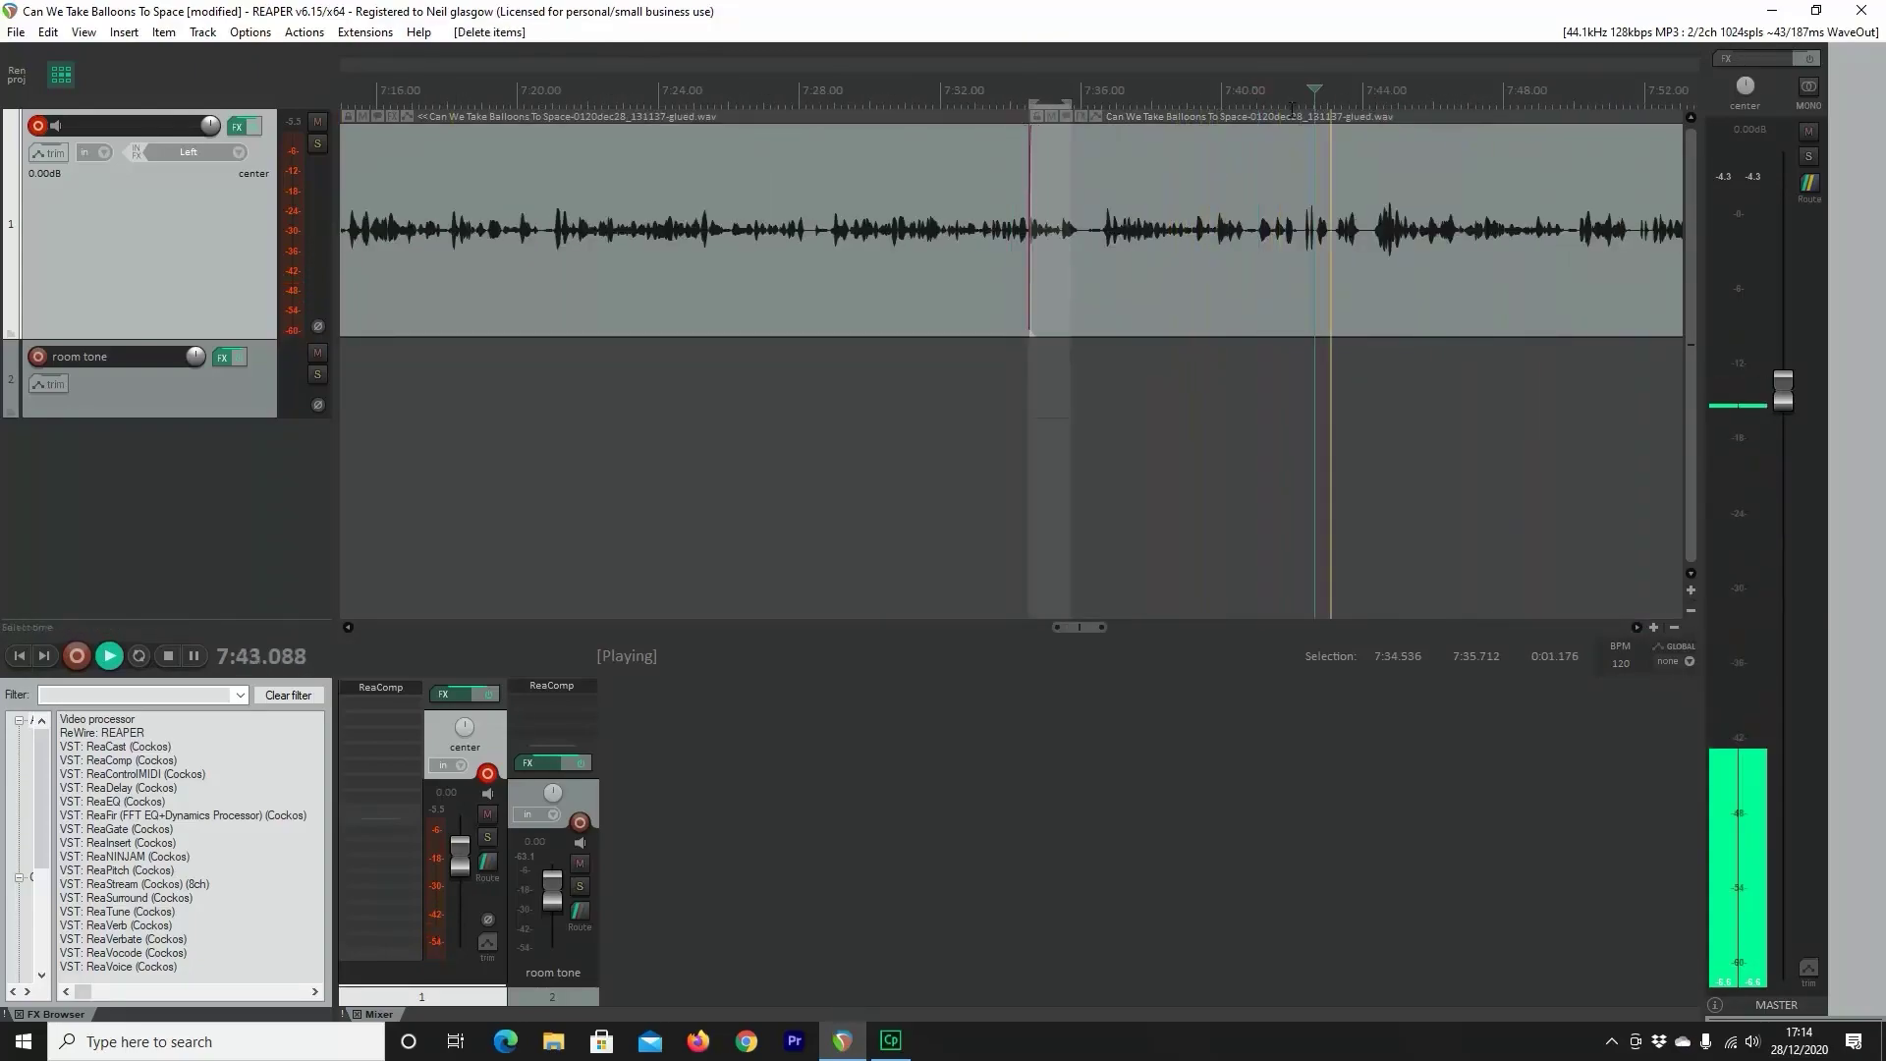
{"action": "left_click_drag", "start_coordinate": [1248, 99], "coordinate": [1314, 98]}
{"action": "left_click_drag", "start_coordinate": [1530, 98], "coordinate": [1607, 99]}
{"action": "key", "text": "Delete"}
{"action": "scroll", "coordinate": [905, 106], "scroll_direction": "right", "scroll_amount": 5}
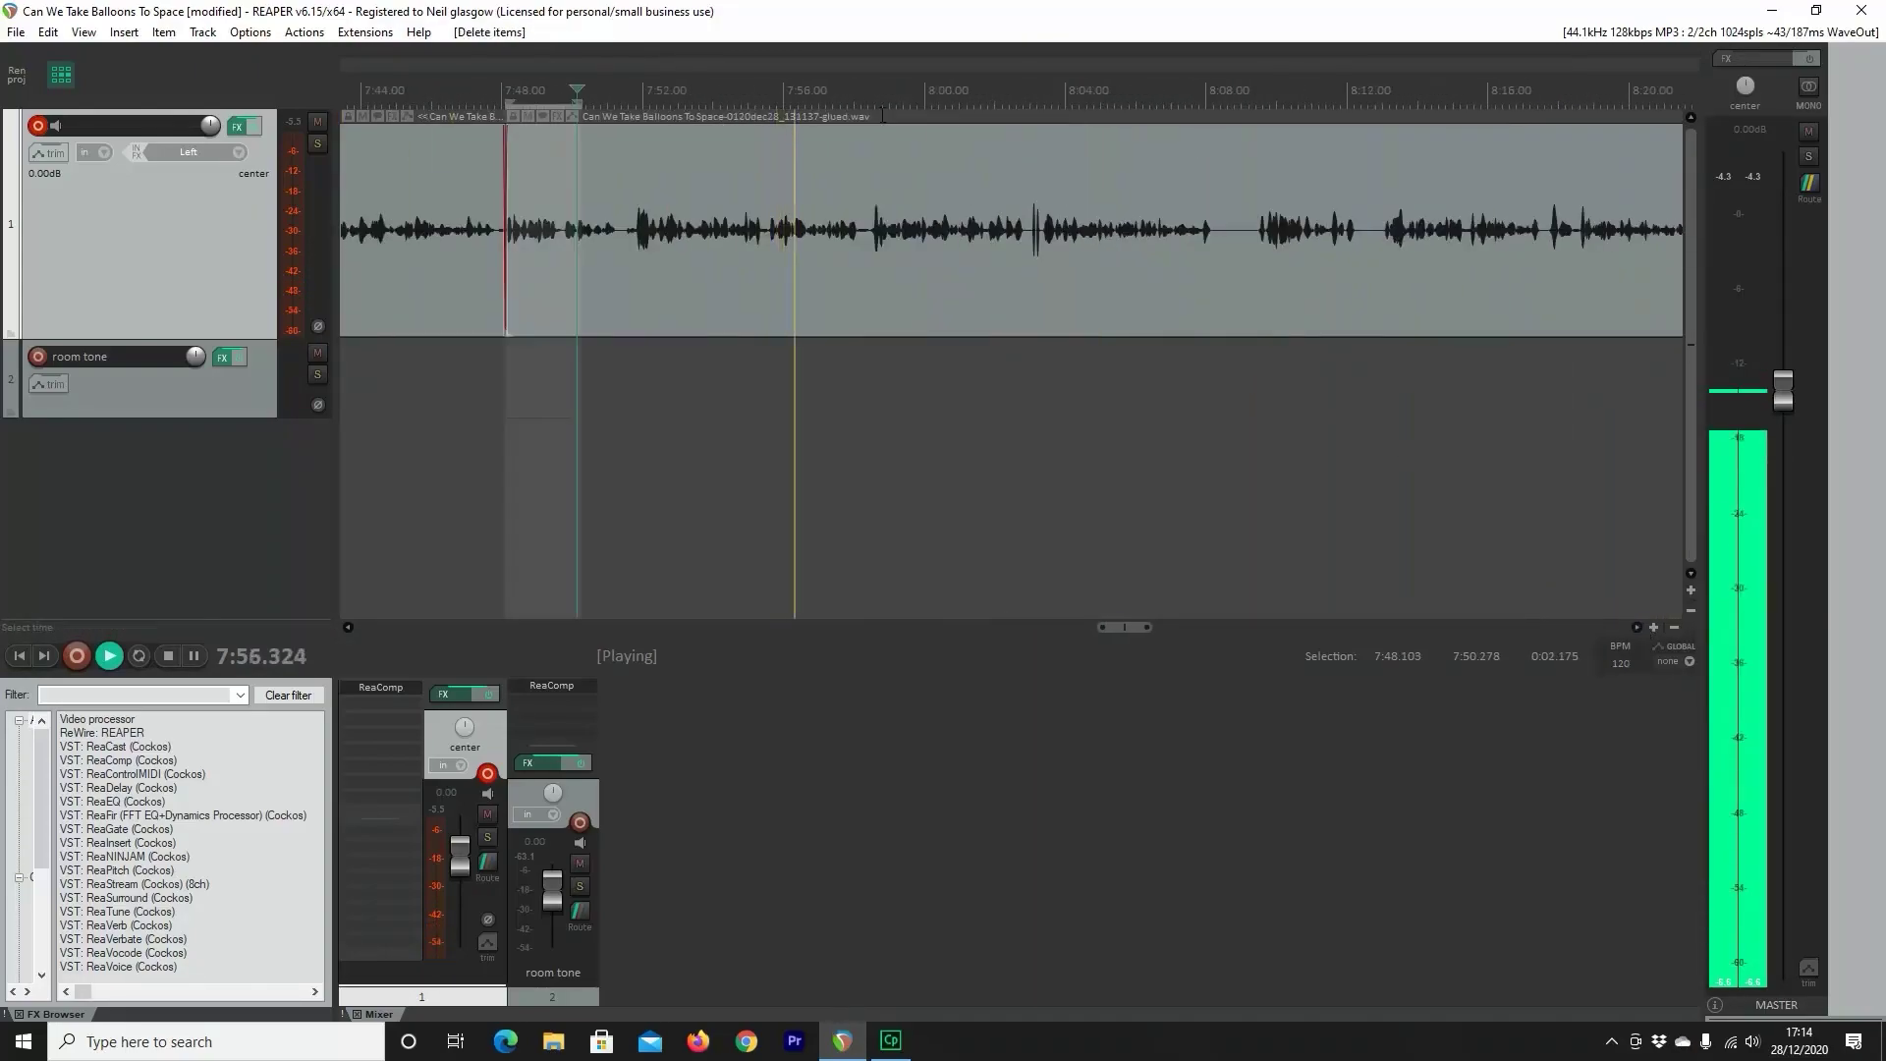
{"action": "left_click", "coordinate": [1045, 99]}
{"action": "mouse_move", "coordinate": [988, 98]}
{"action": "left_mouse_down"}
{"action": "mouse_move", "coordinate": [1044, 98]}
{"action": "mouse_move", "coordinate": [1005, 110]}
{"action": "left_mouse_up"}
{"action": "key", "text": "Delete"}
Cut the pauses at 9:33.8–9:37.2, near 9:50, 9:55.8–9:58.6 and 10:03.4–10:07.5
{"action": "scroll", "coordinate": [1044, 98], "scroll_direction": "right", "scroll_amount": 12}
{"action": "left_click", "coordinate": [996, 98]}
{"action": "scroll", "coordinate": [1081, 110], "scroll_direction": "right", "scroll_amount": 4}
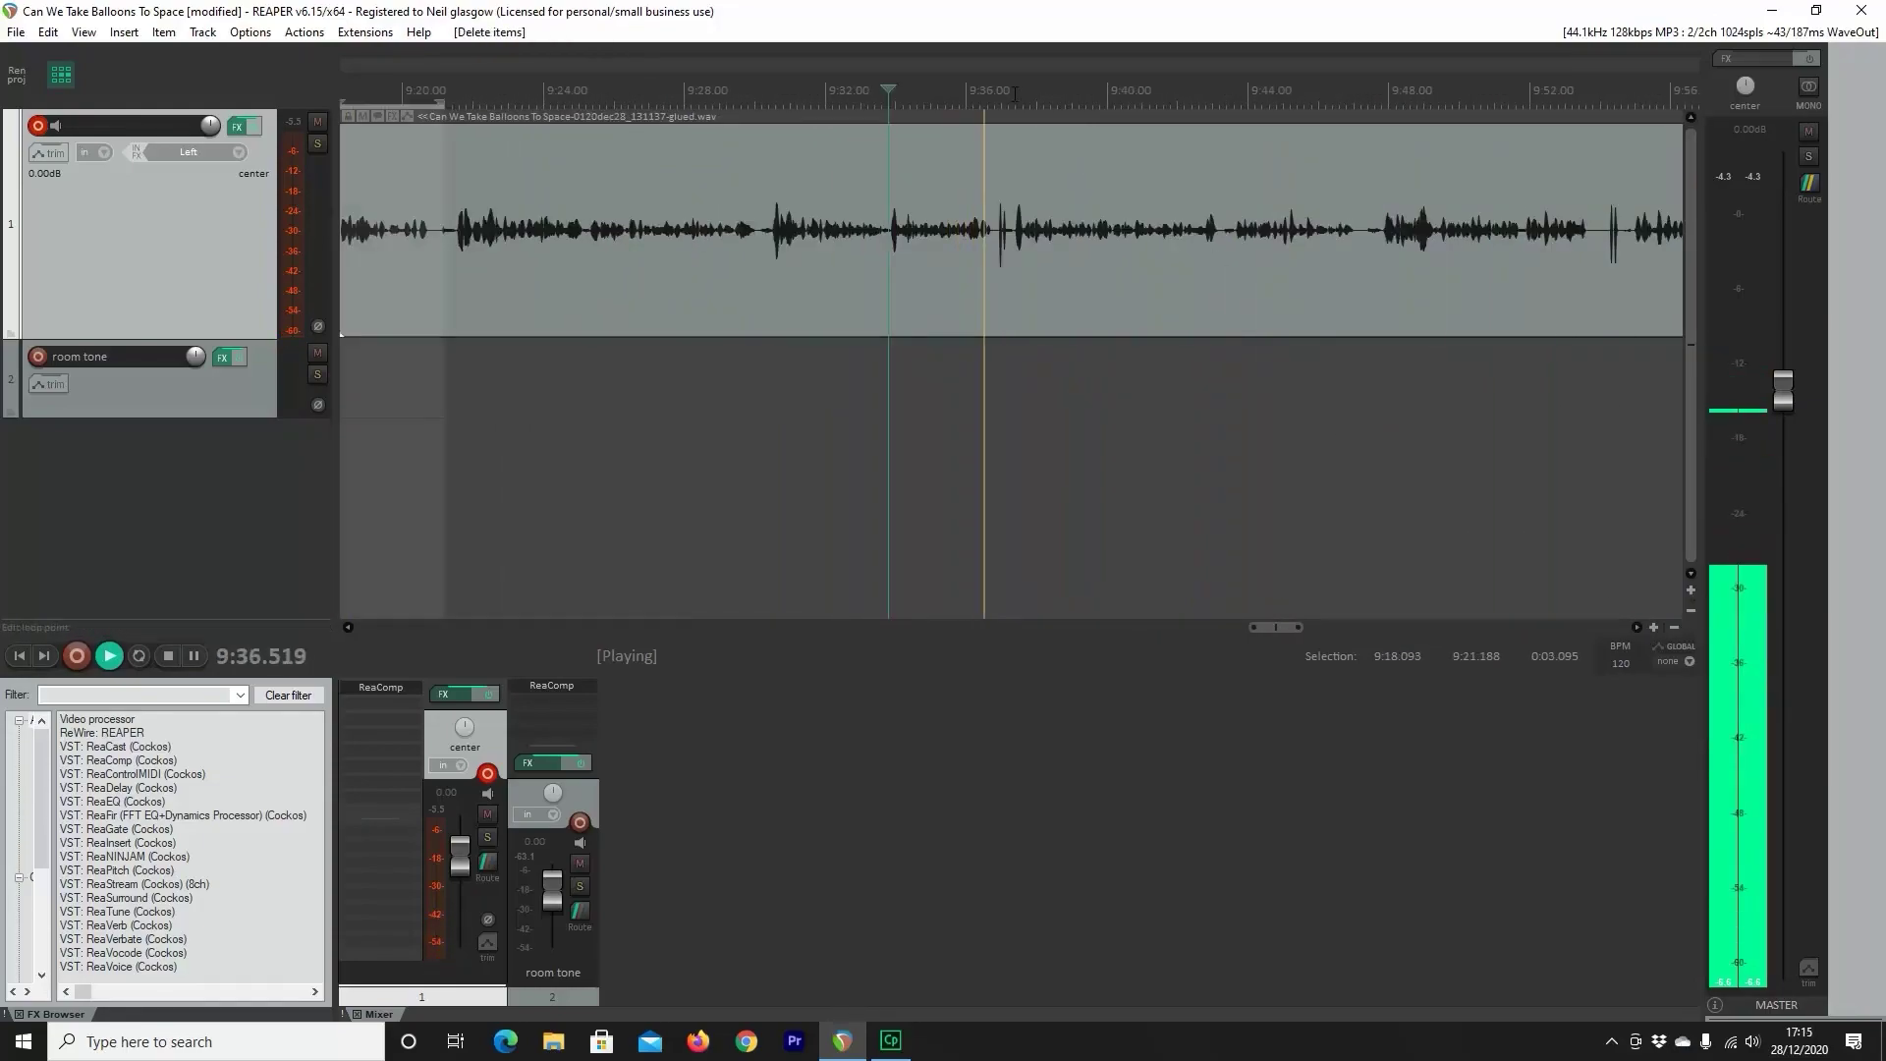
{"action": "left_click_drag", "start_coordinate": [889, 110], "coordinate": [1011, 110]}
{"action": "key", "text": "Delete"}
{"action": "left_click_drag", "start_coordinate": [1402, 110], "coordinate": [1623, 110]}
{"action": "key", "text": "Delete"}
{"action": "key", "text": "Delete"}
{"action": "scroll", "coordinate": [1081, 110], "scroll_direction": "right", "scroll_amount": 4}
{"action": "left_click", "coordinate": [881, 98]}
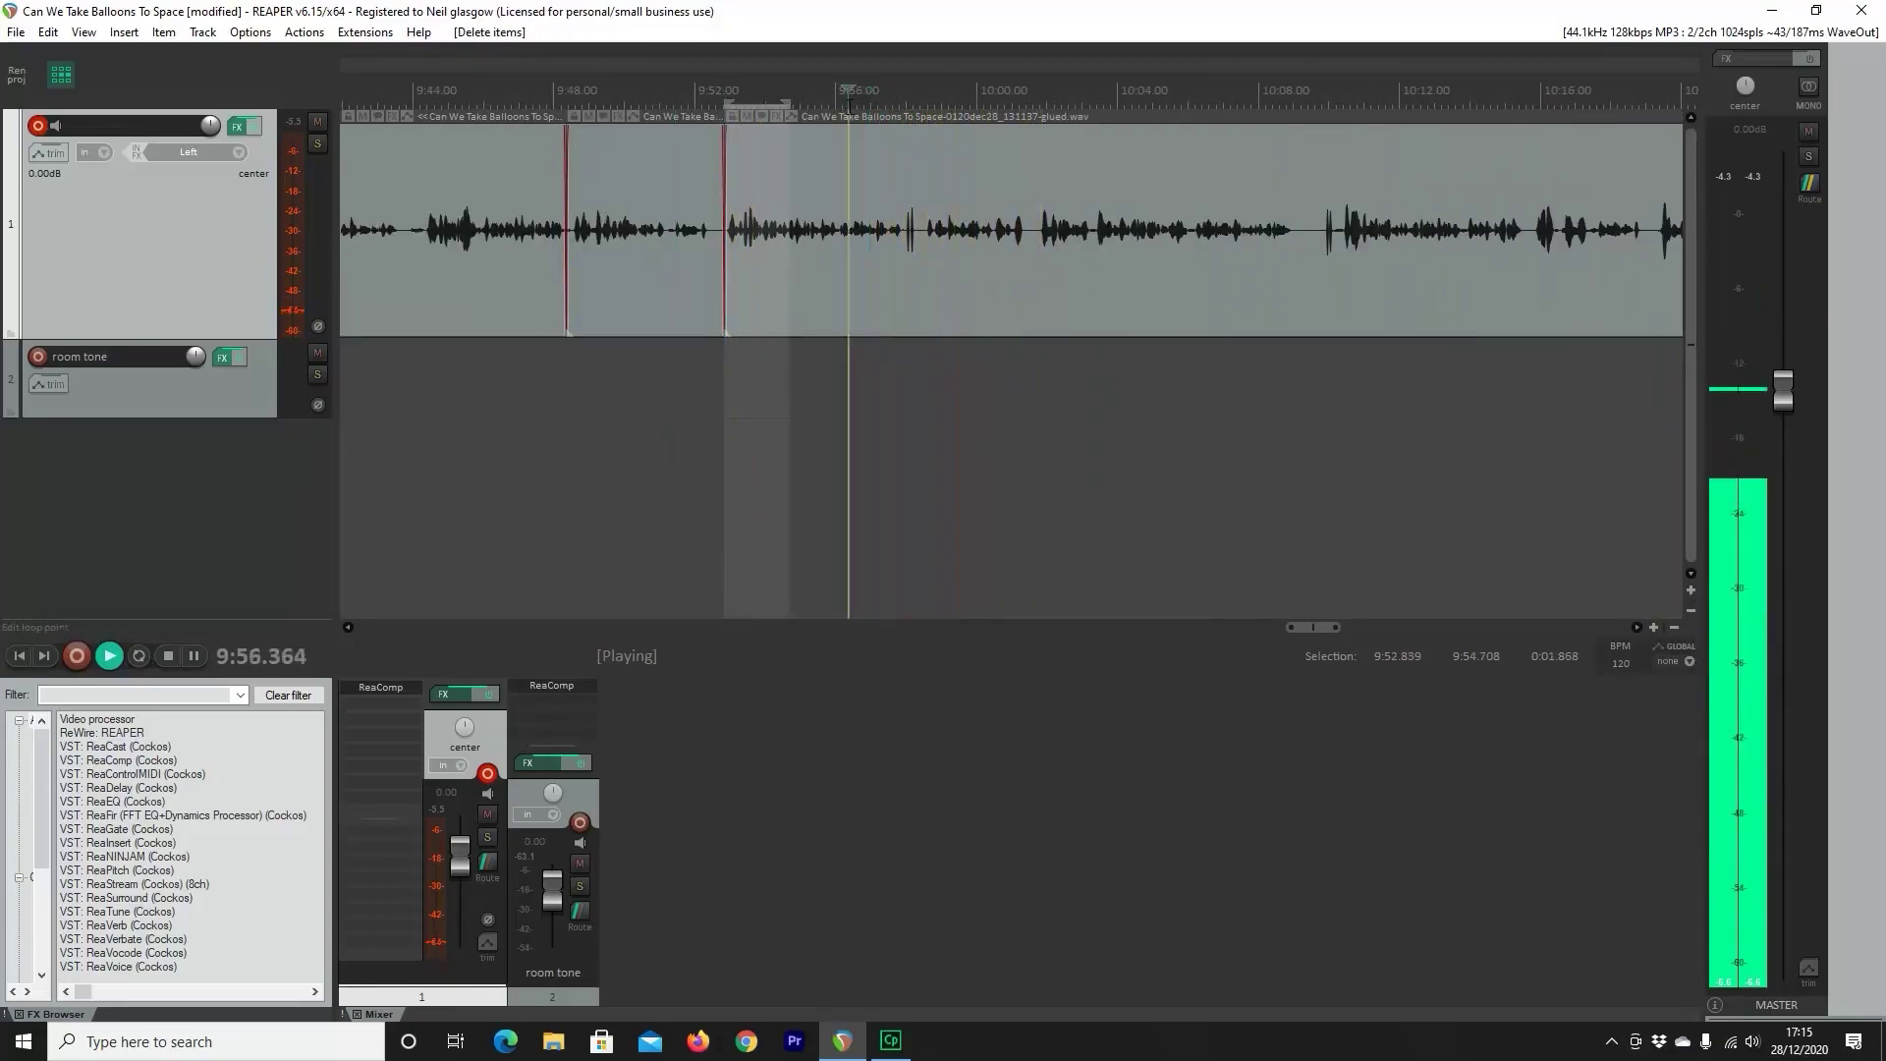
{"action": "left_click_drag", "start_coordinate": [1272, 186], "coordinate": [1371, 186]}
{"action": "key", "text": "Delete"}
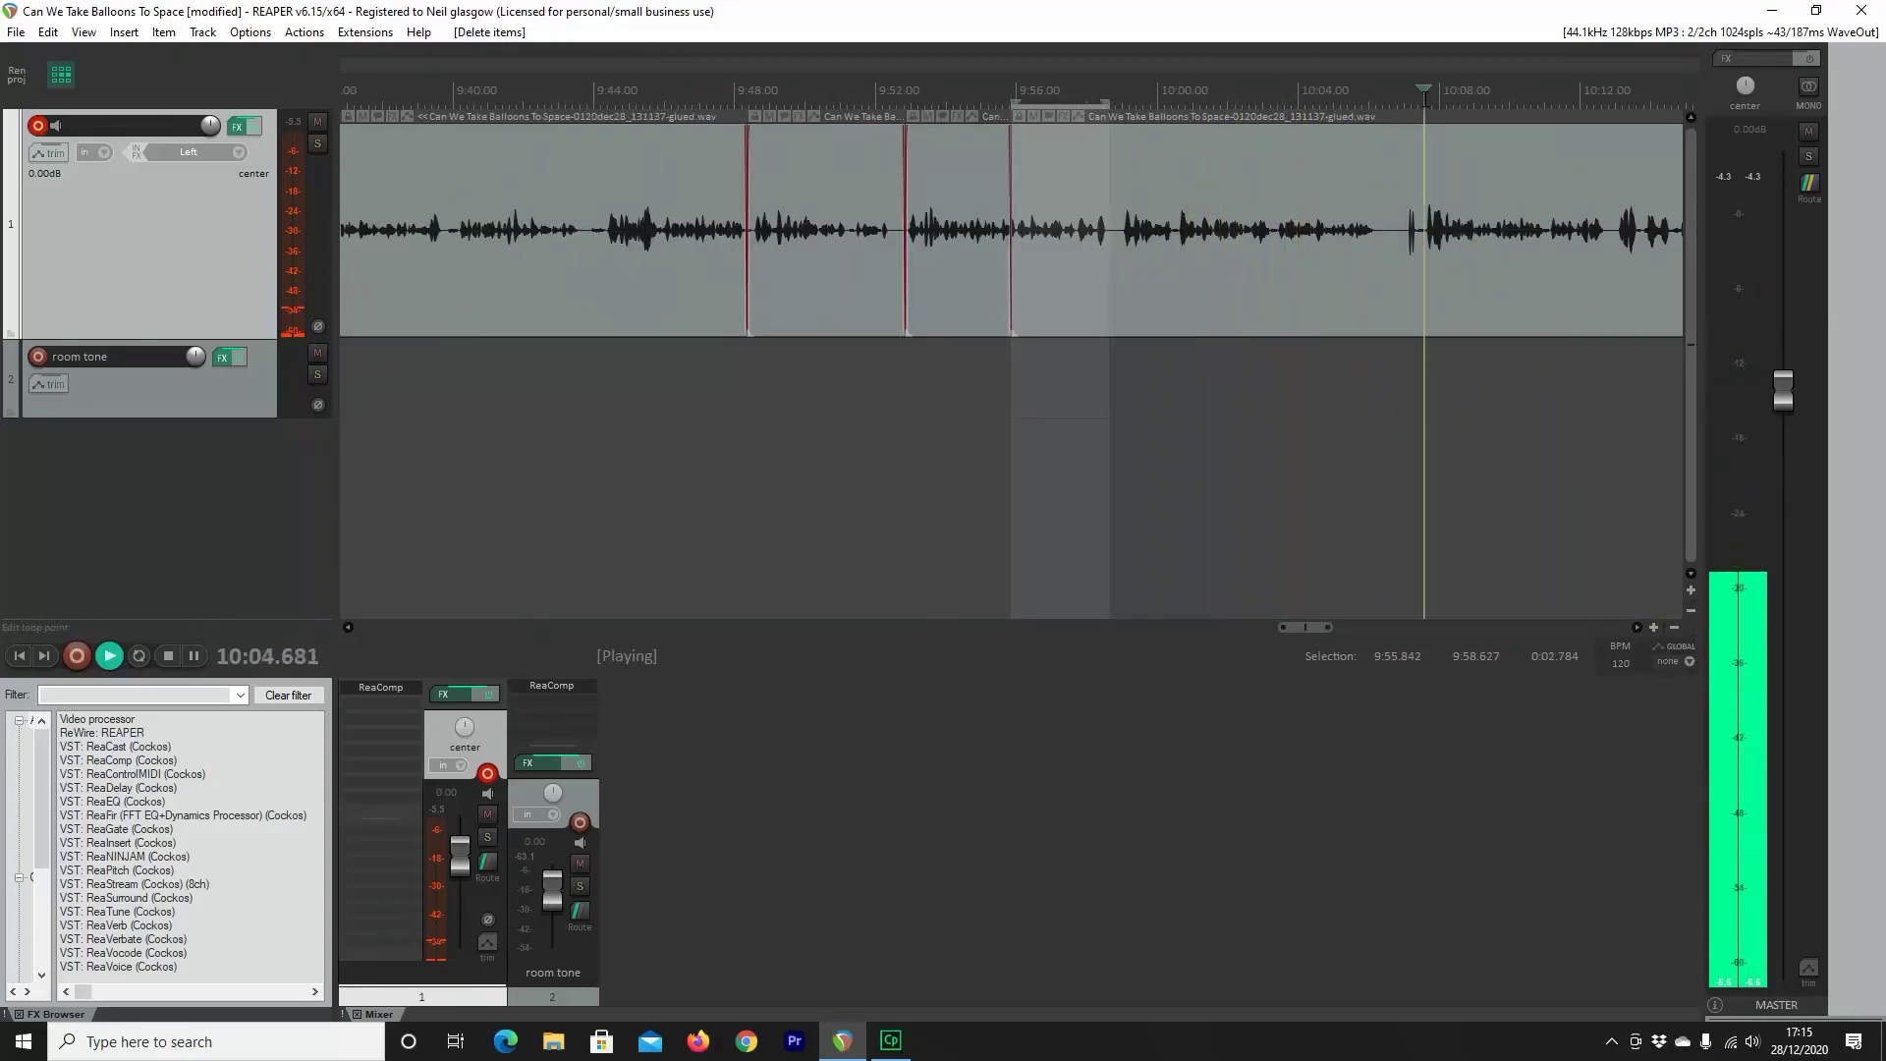
{"action": "left_click_drag", "start_coordinate": [1288, 110], "coordinate": [1434, 111]}
{"action": "key", "text": "Delete"}
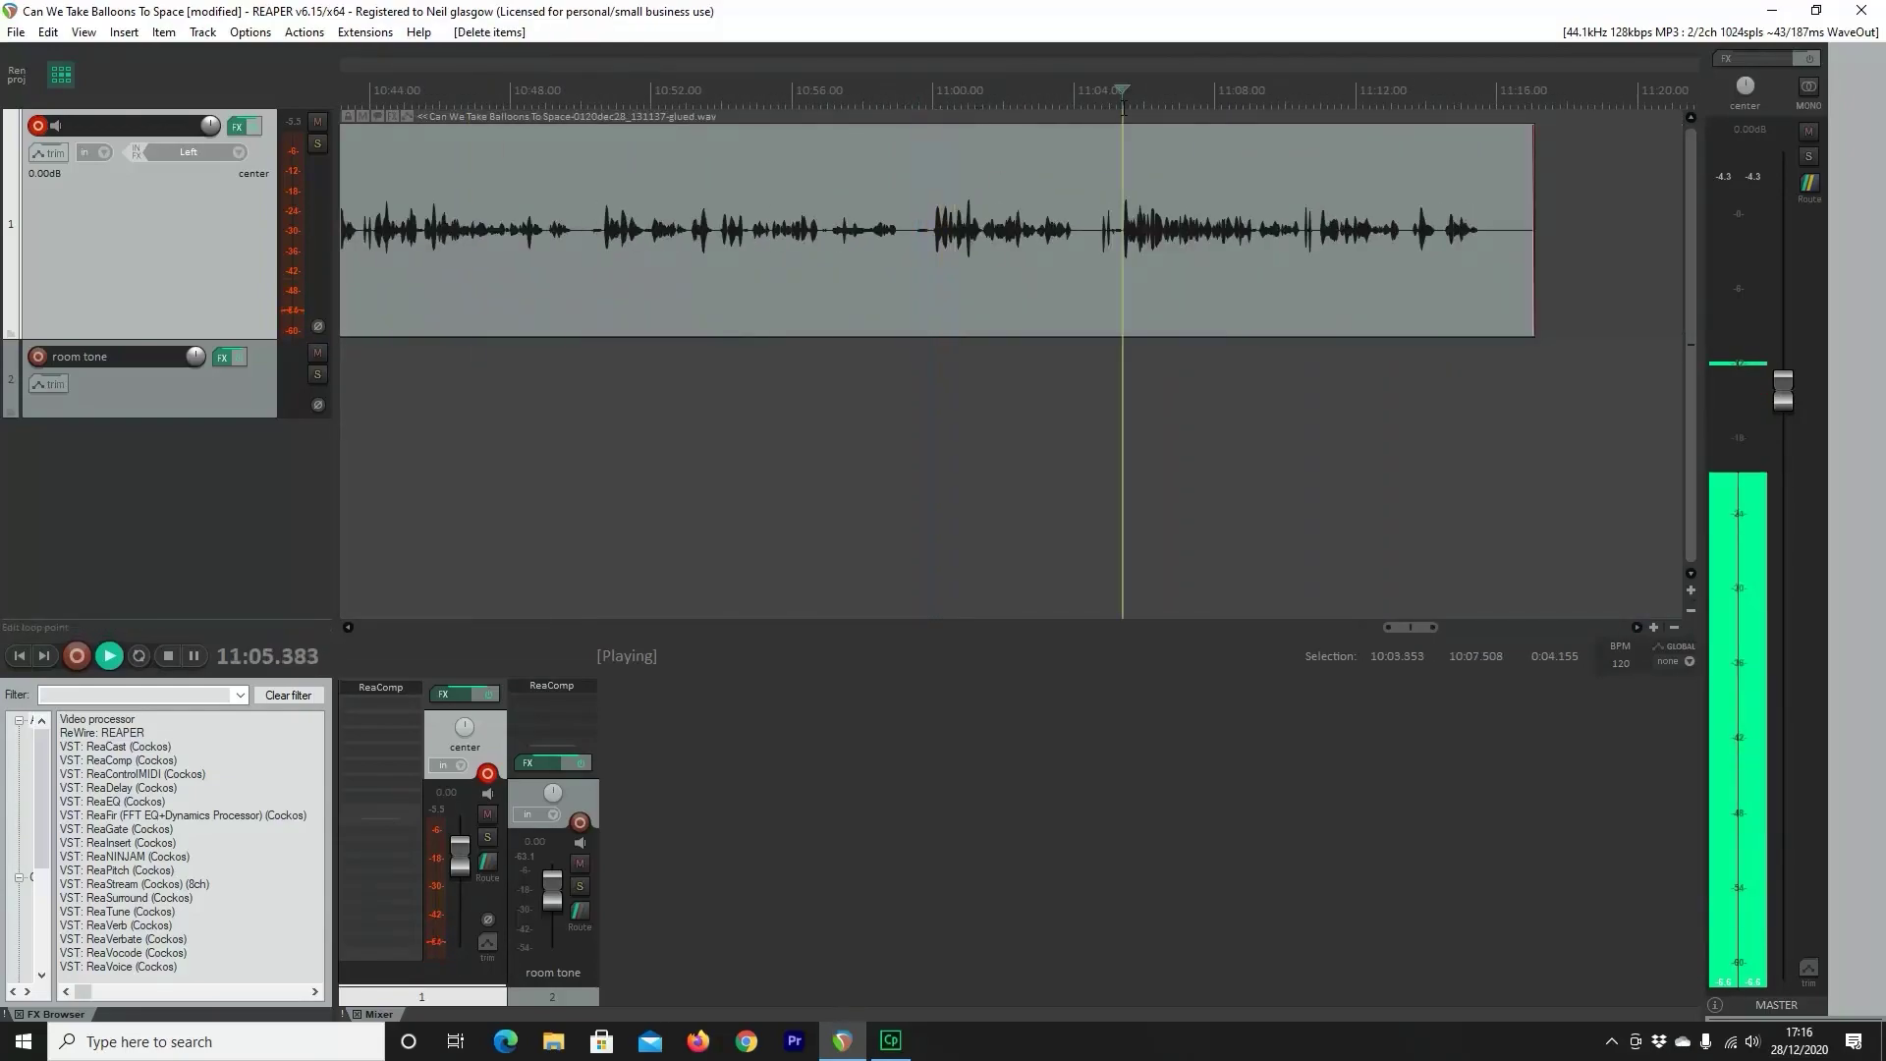
Cut the pauses around 11:01–11:07, stop playback, and return to the project start
{"action": "left_click_drag", "start_coordinate": [981, 103], "coordinate": [1177, 102]}
{"action": "key", "text": "Delete"}
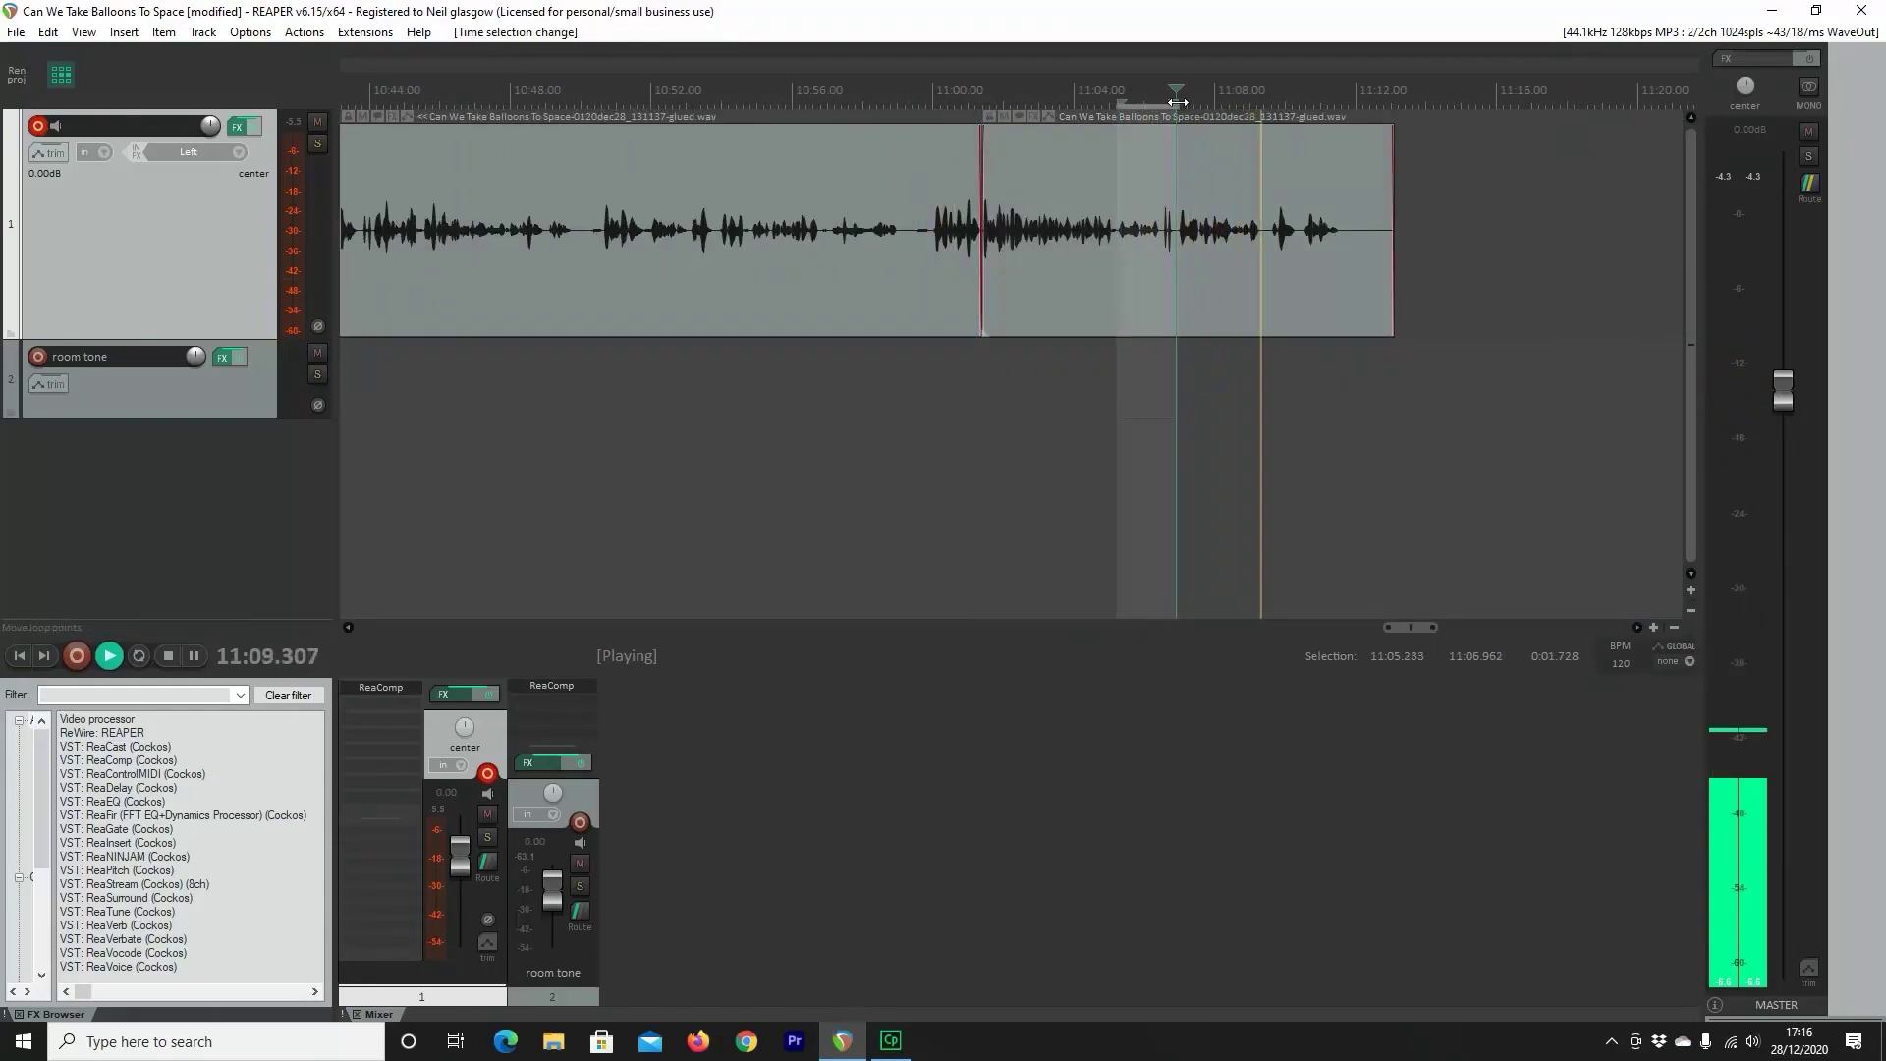
{"action": "key", "text": "Delete"}
{"action": "key", "text": "space"}
{"action": "key", "text": "Home"}
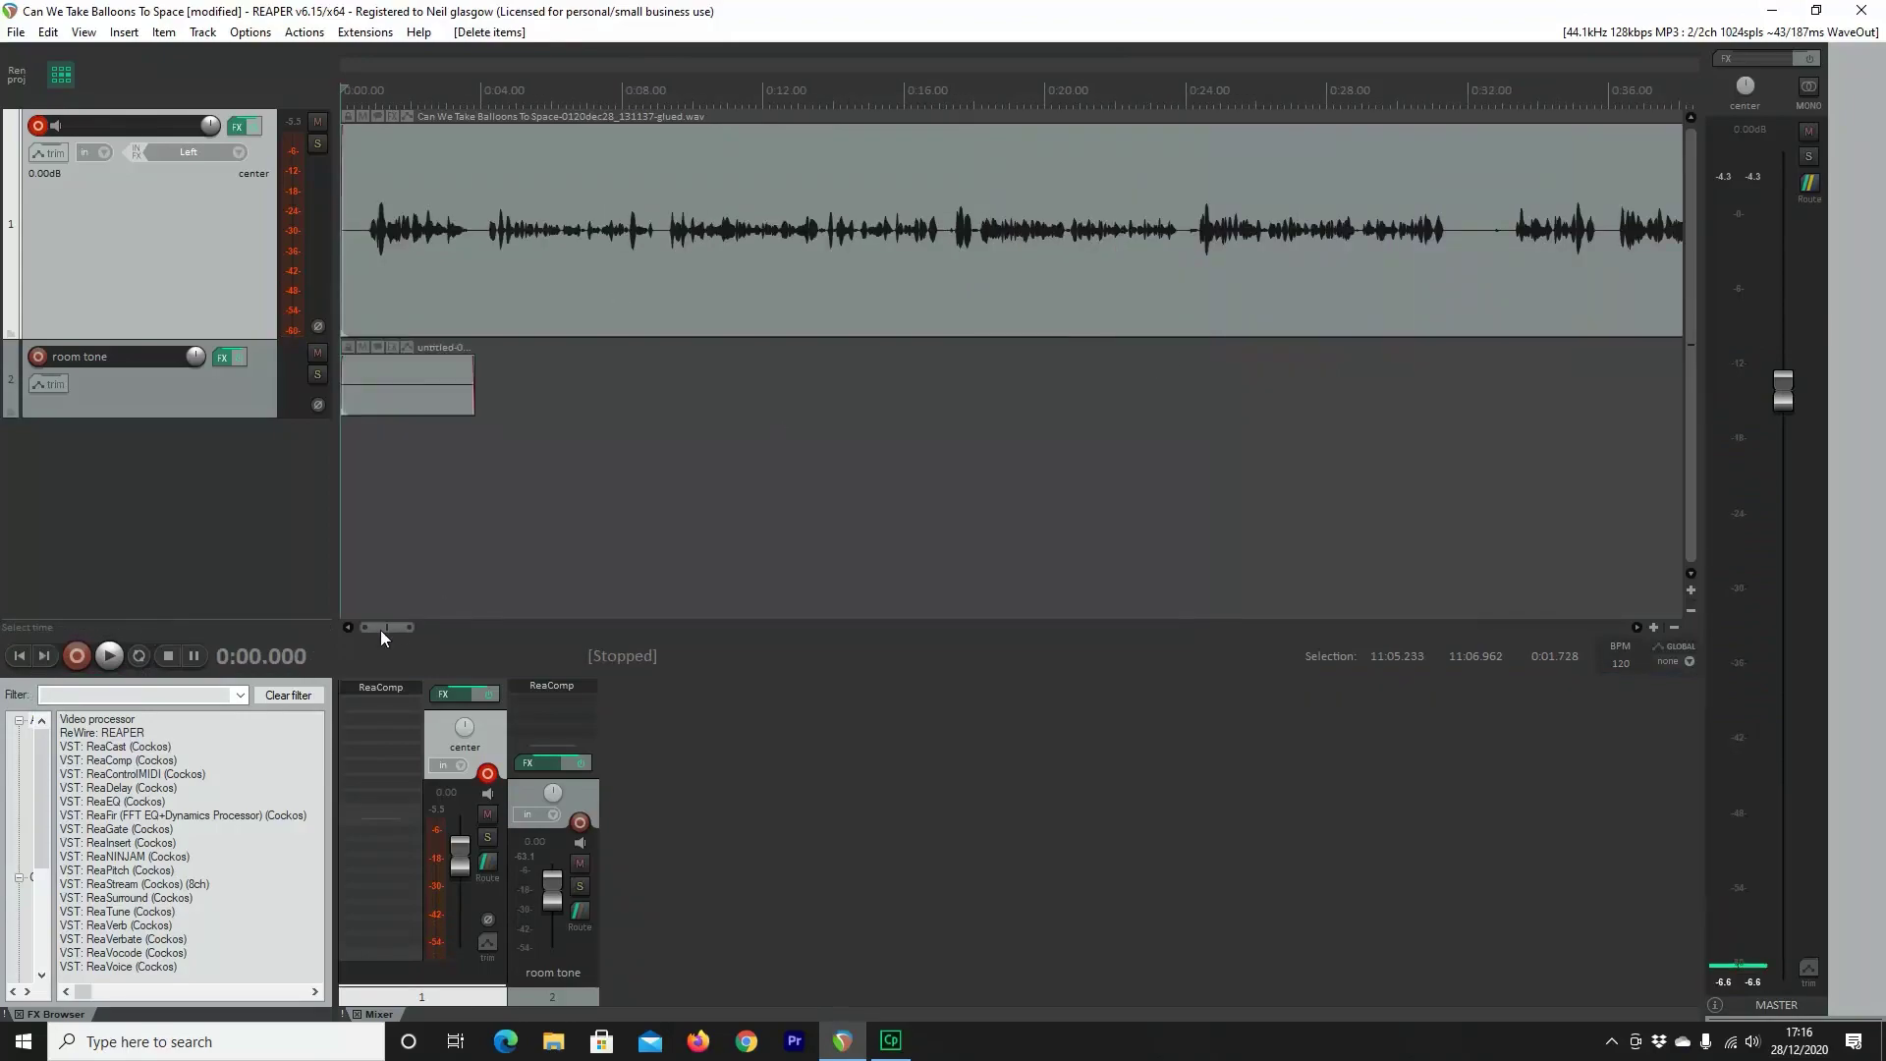
Select all items and glue the edited voiceover into a single glued-01.wav item on track 1
{"action": "left_click_drag", "start_coordinate": [380, 629], "coordinate": [63, 611]}
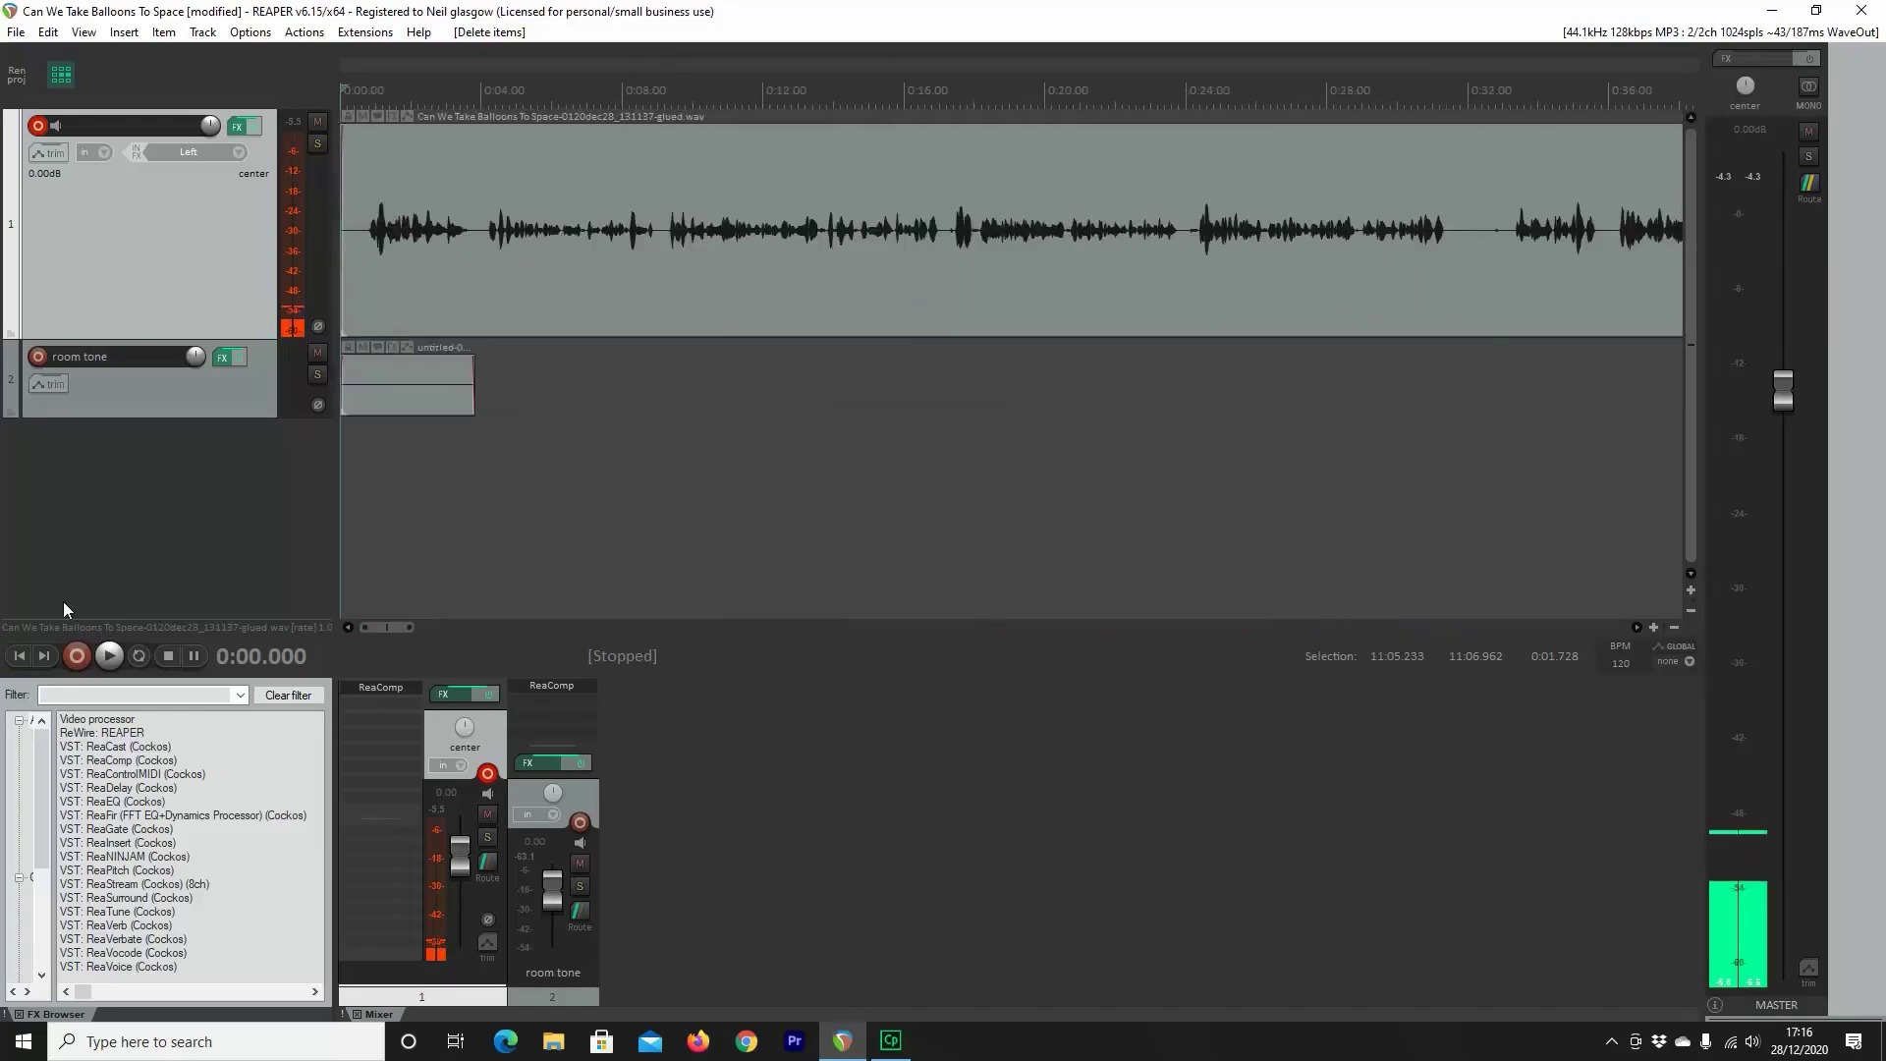
{"action": "key", "text": "ctrl+a"}
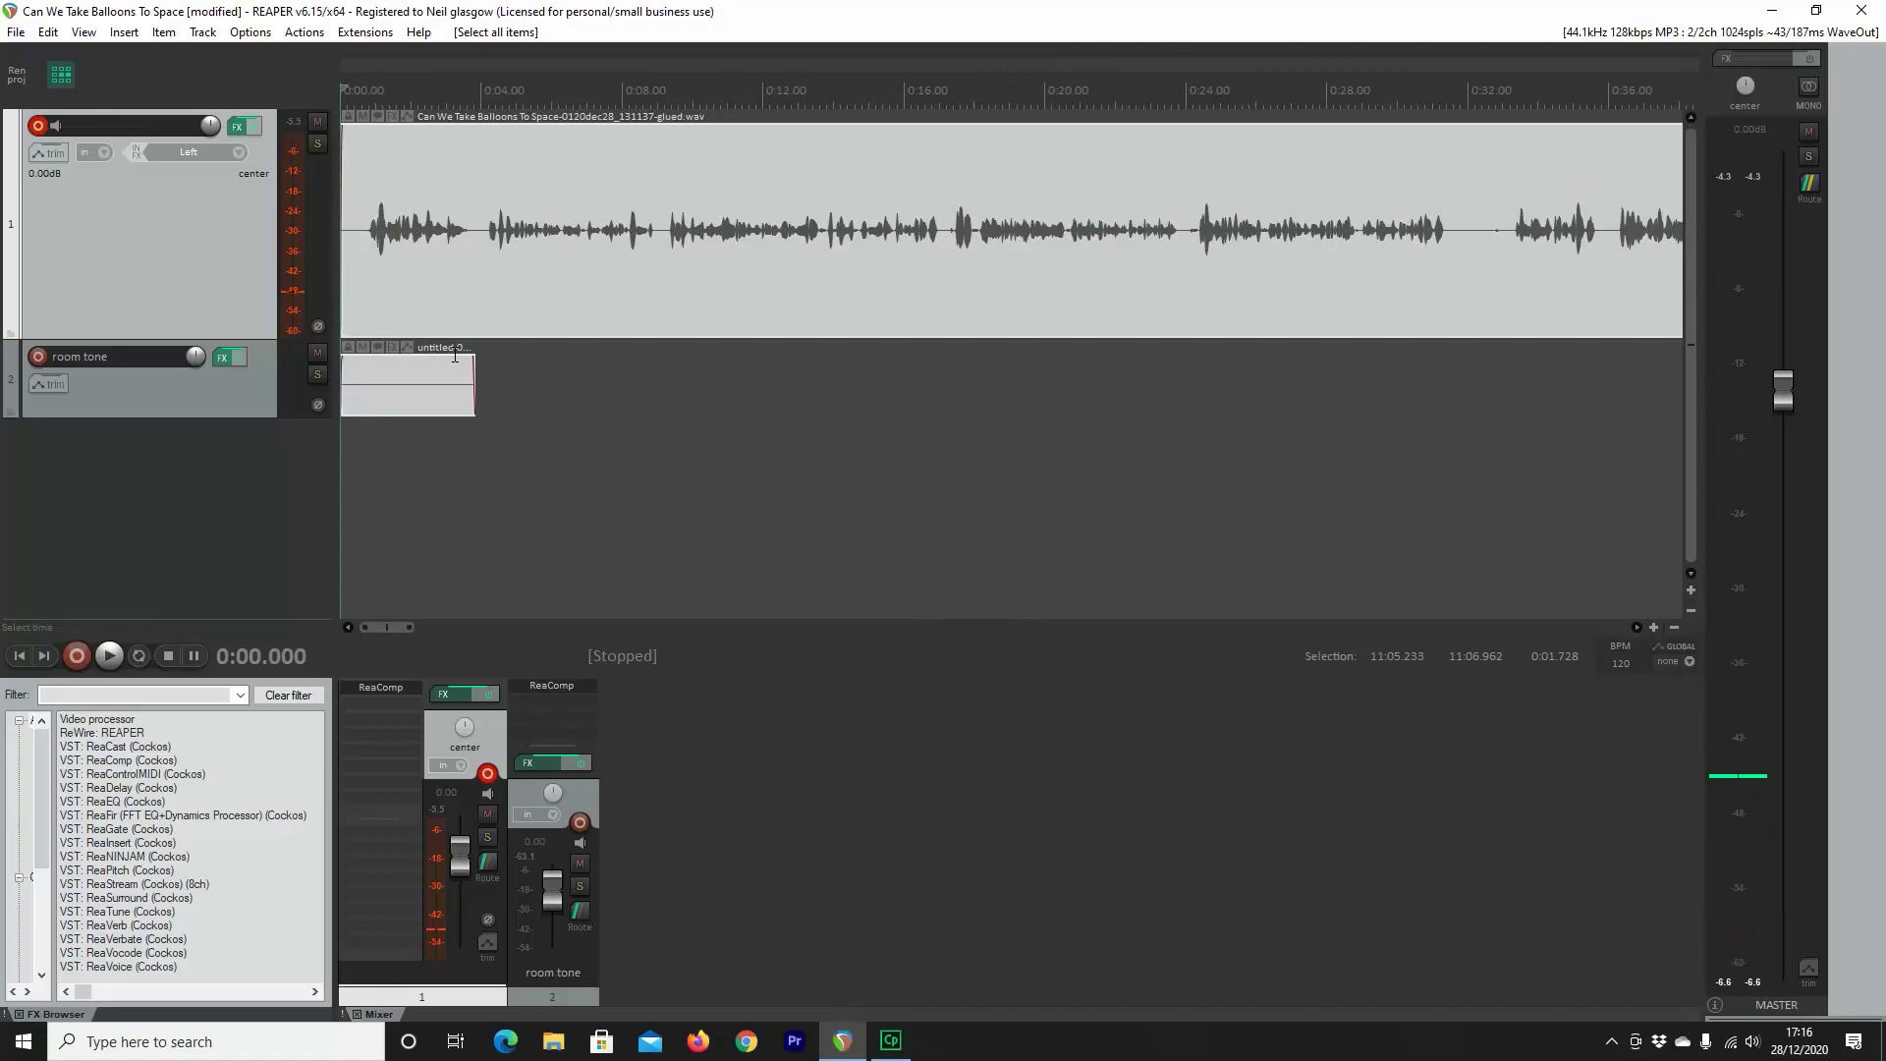
{"action": "key", "text": "ctrl+g"}
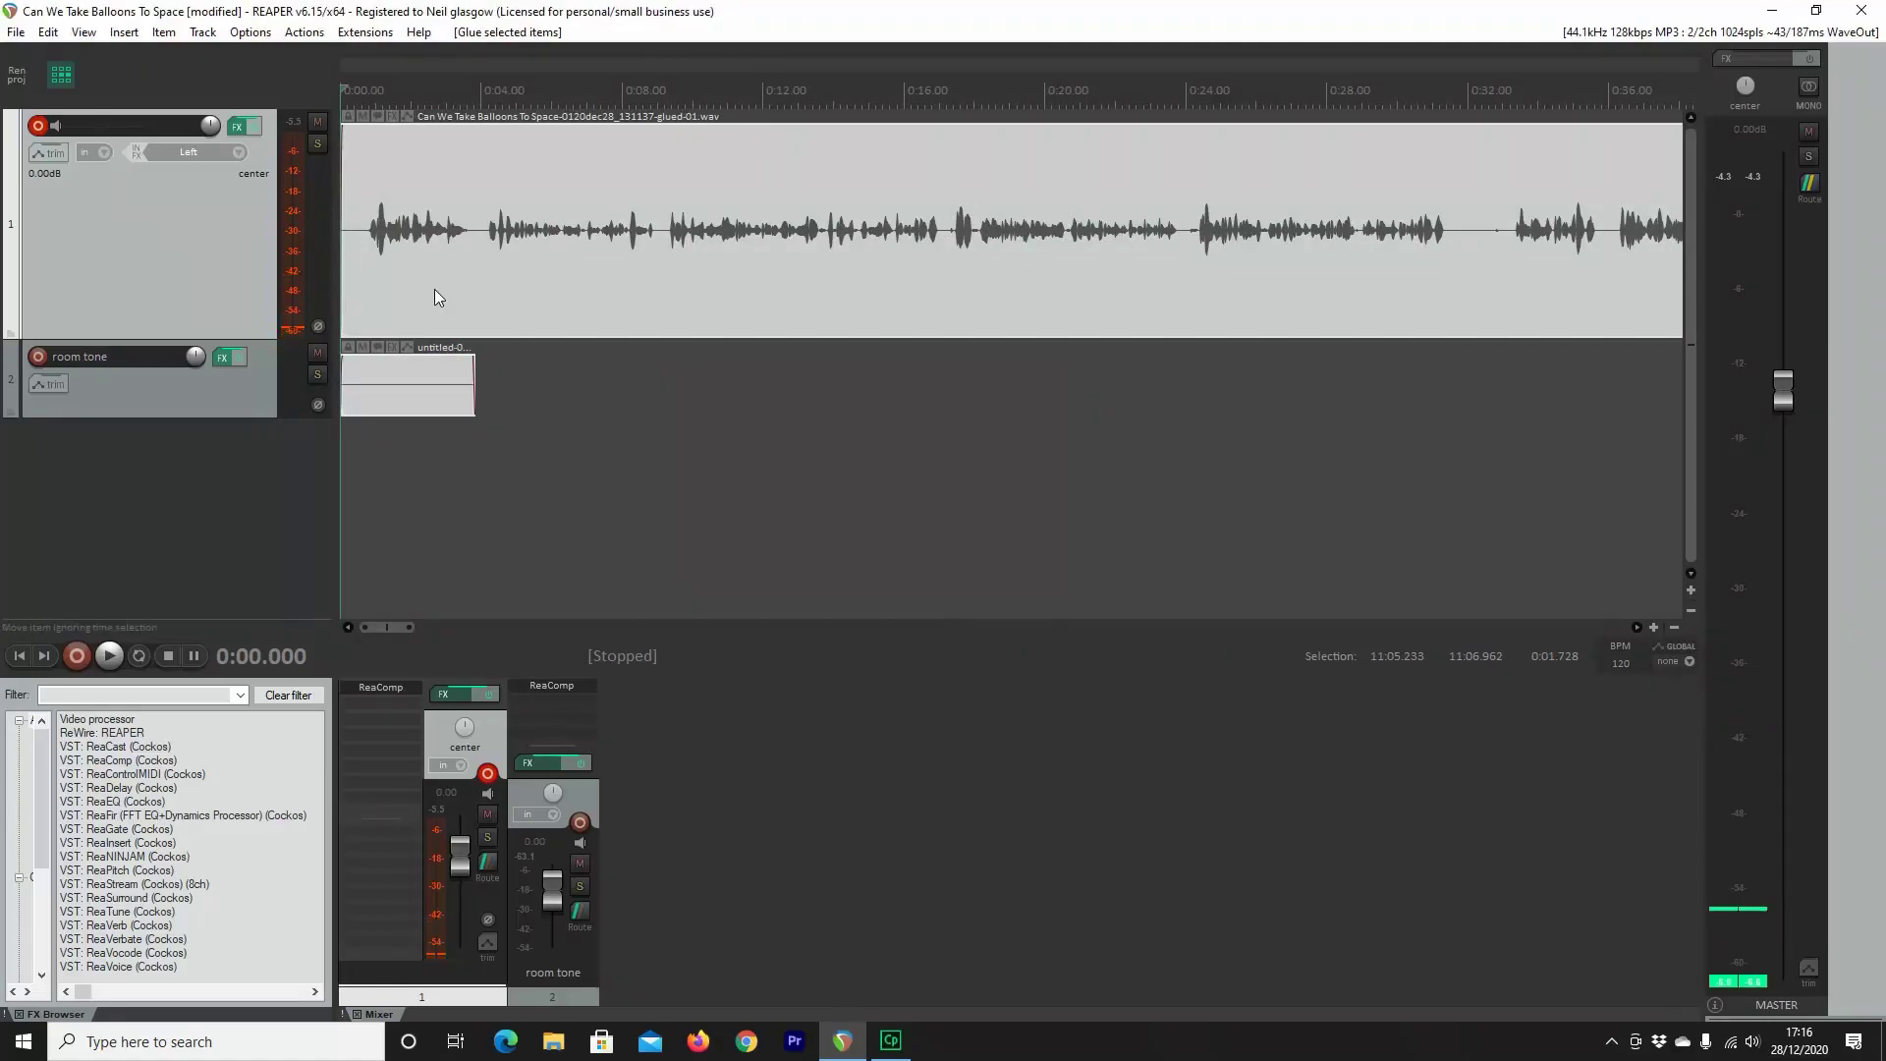
{"action": "scroll", "coordinate": [486, 281], "scroll_direction": "down", "scroll_amount": 6}
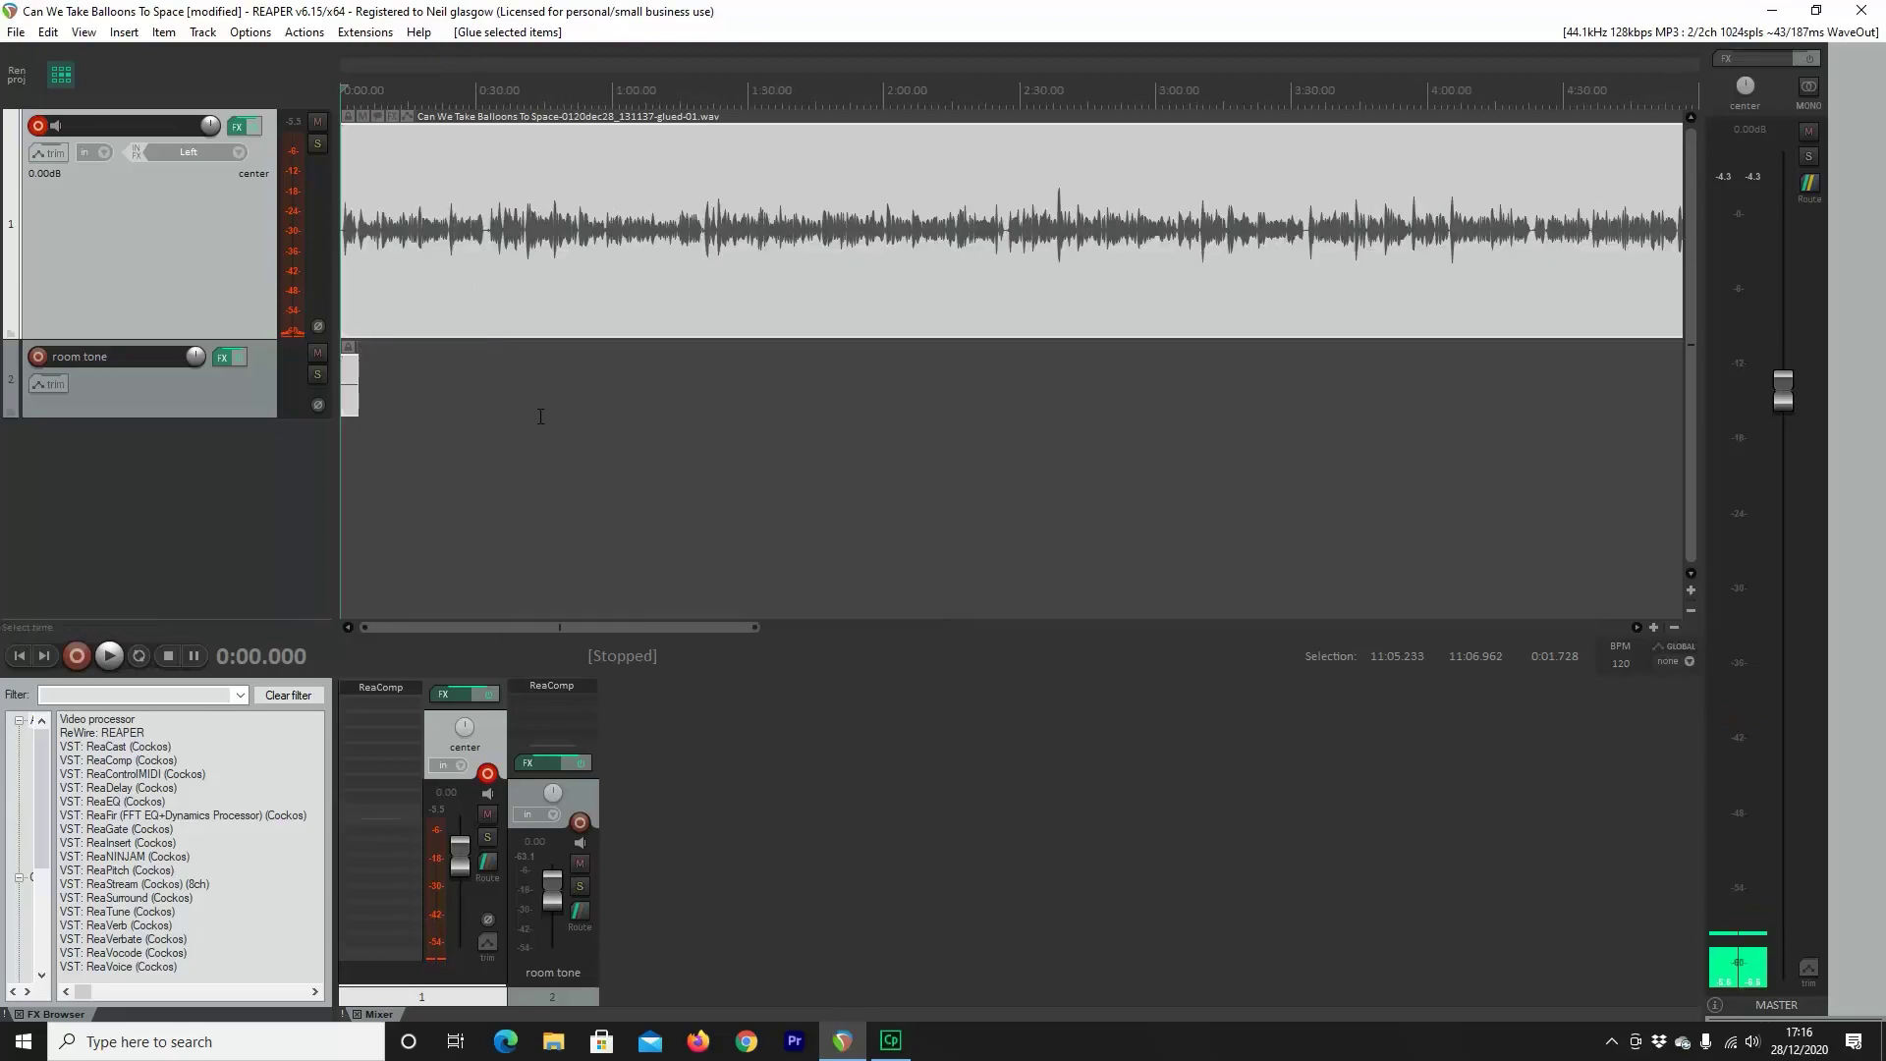
{"action": "scroll", "coordinate": [800, 322], "scroll_direction": "down", "scroll_amount": 4}
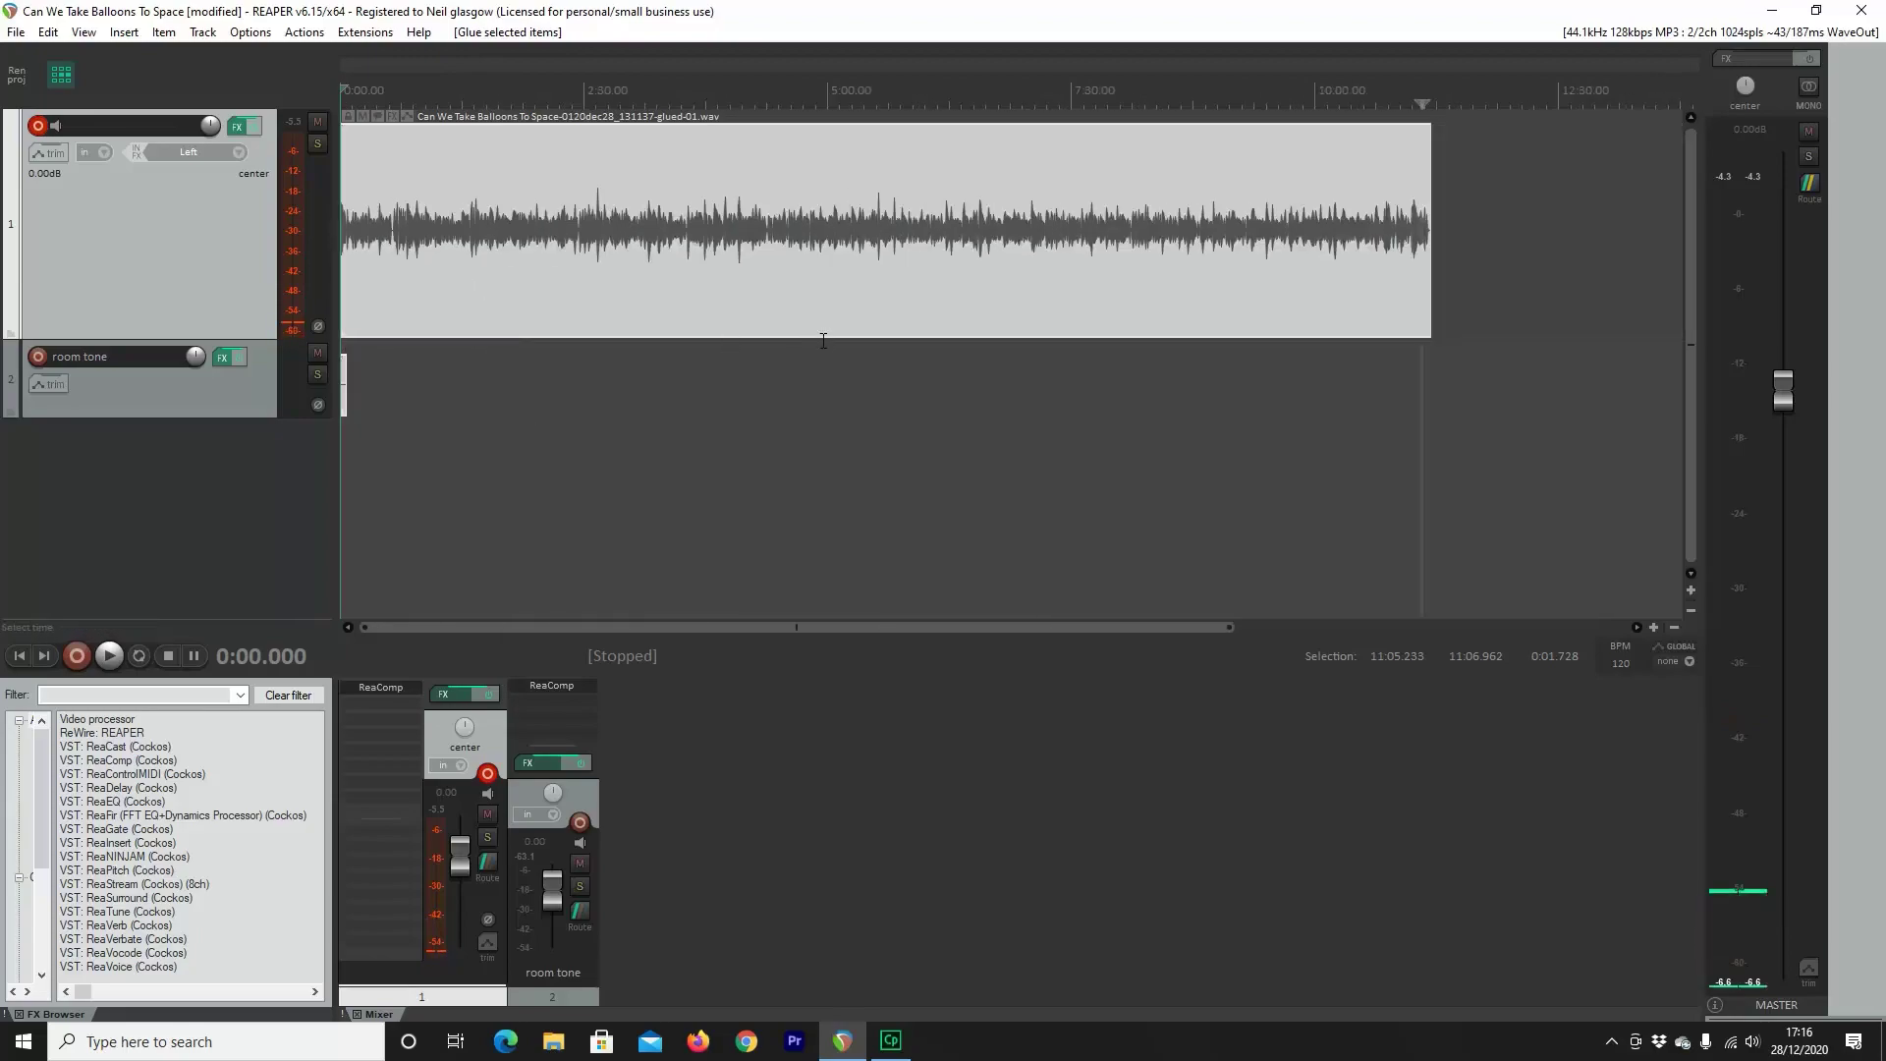
{"action": "scroll", "coordinate": [821, 346], "scroll_direction": "up", "scroll_amount": 8}
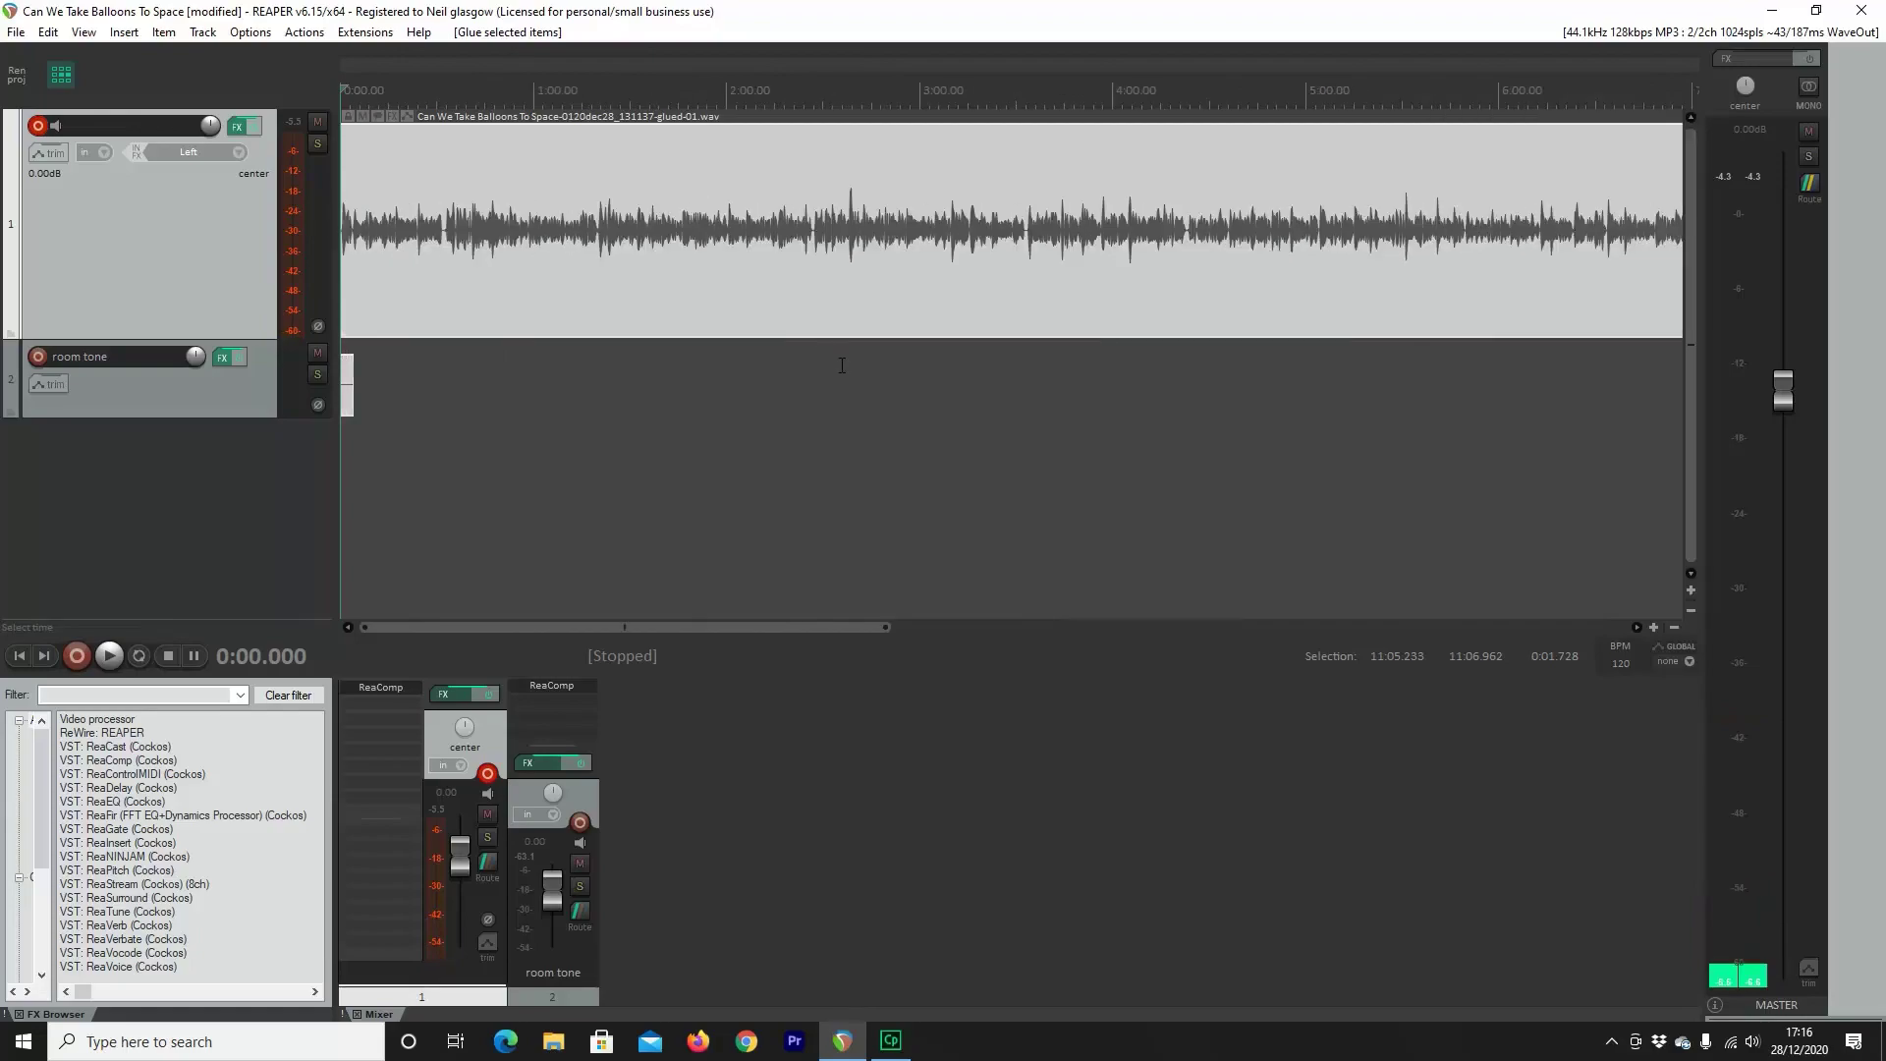
{"action": "scroll", "coordinate": [836, 365], "scroll_direction": "up", "scroll_amount": 3}
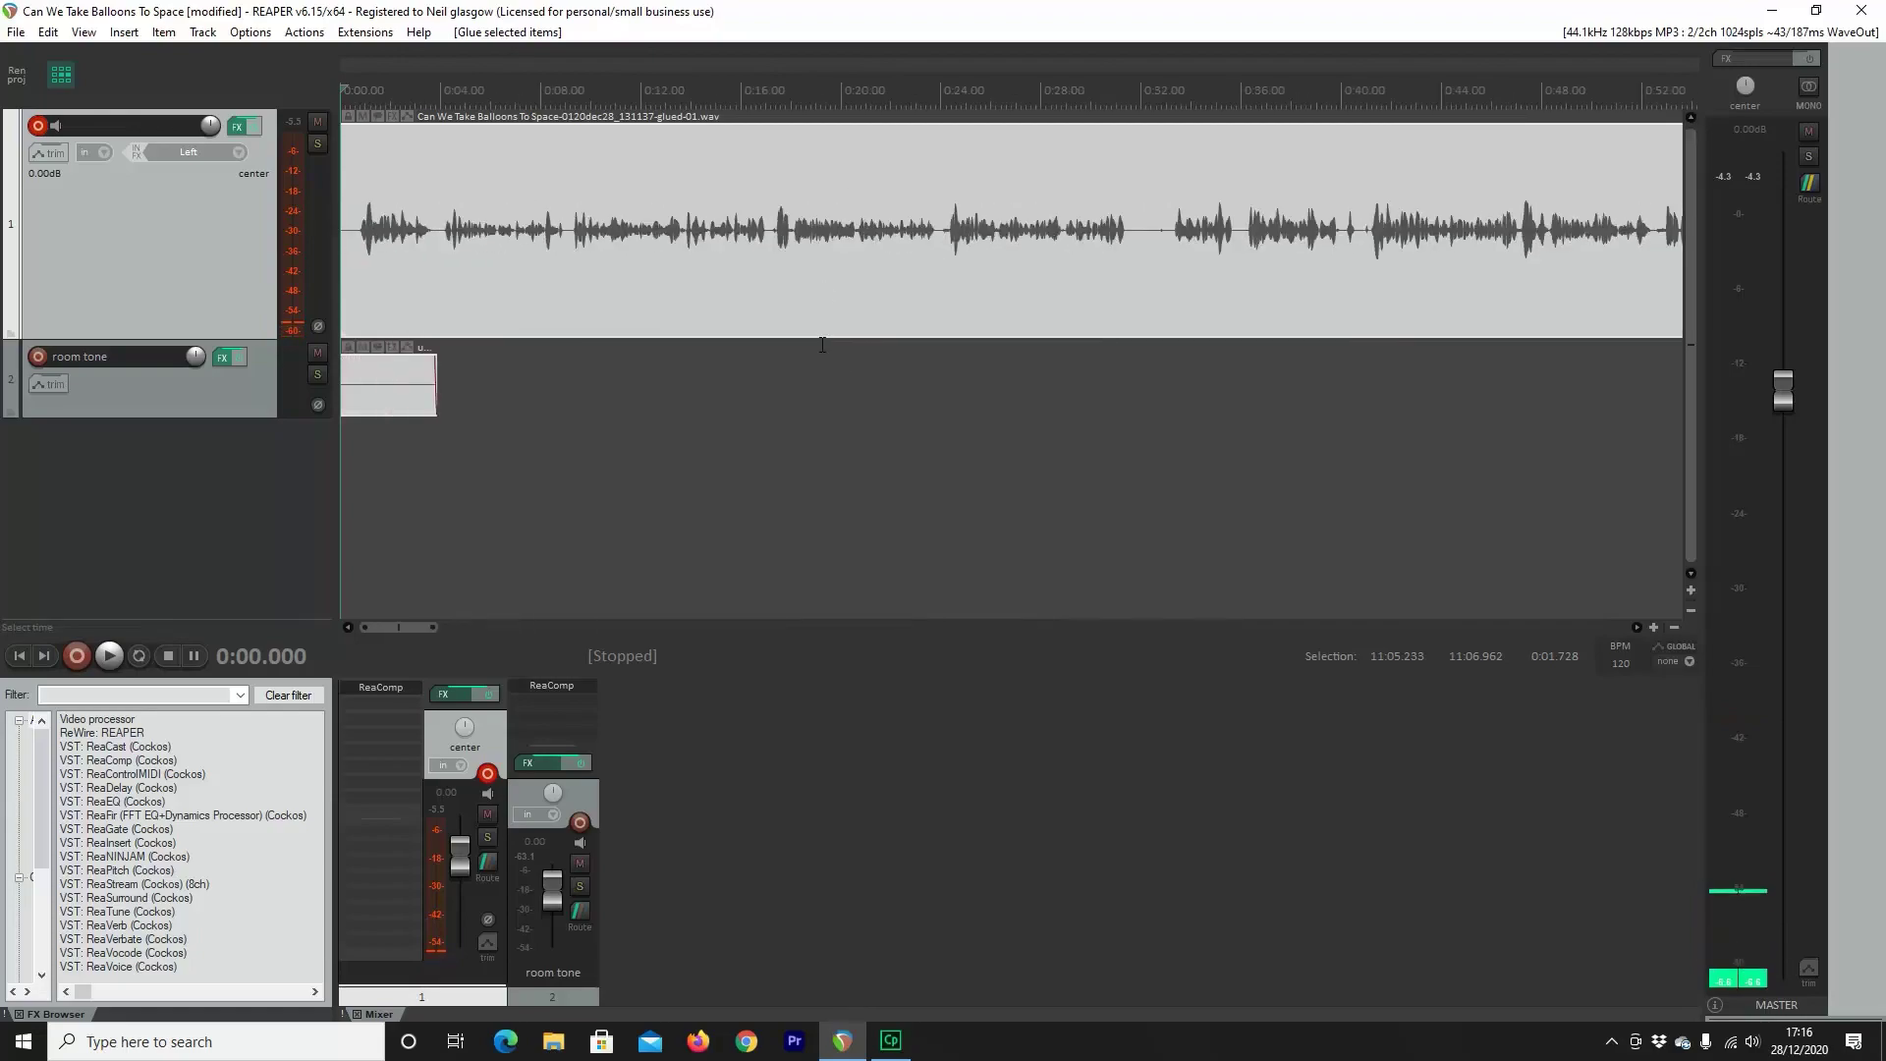
Place the play position near 0:18.8 and select the glued voiceover item on track 1
{"action": "left_click", "coordinate": [812, 306]}
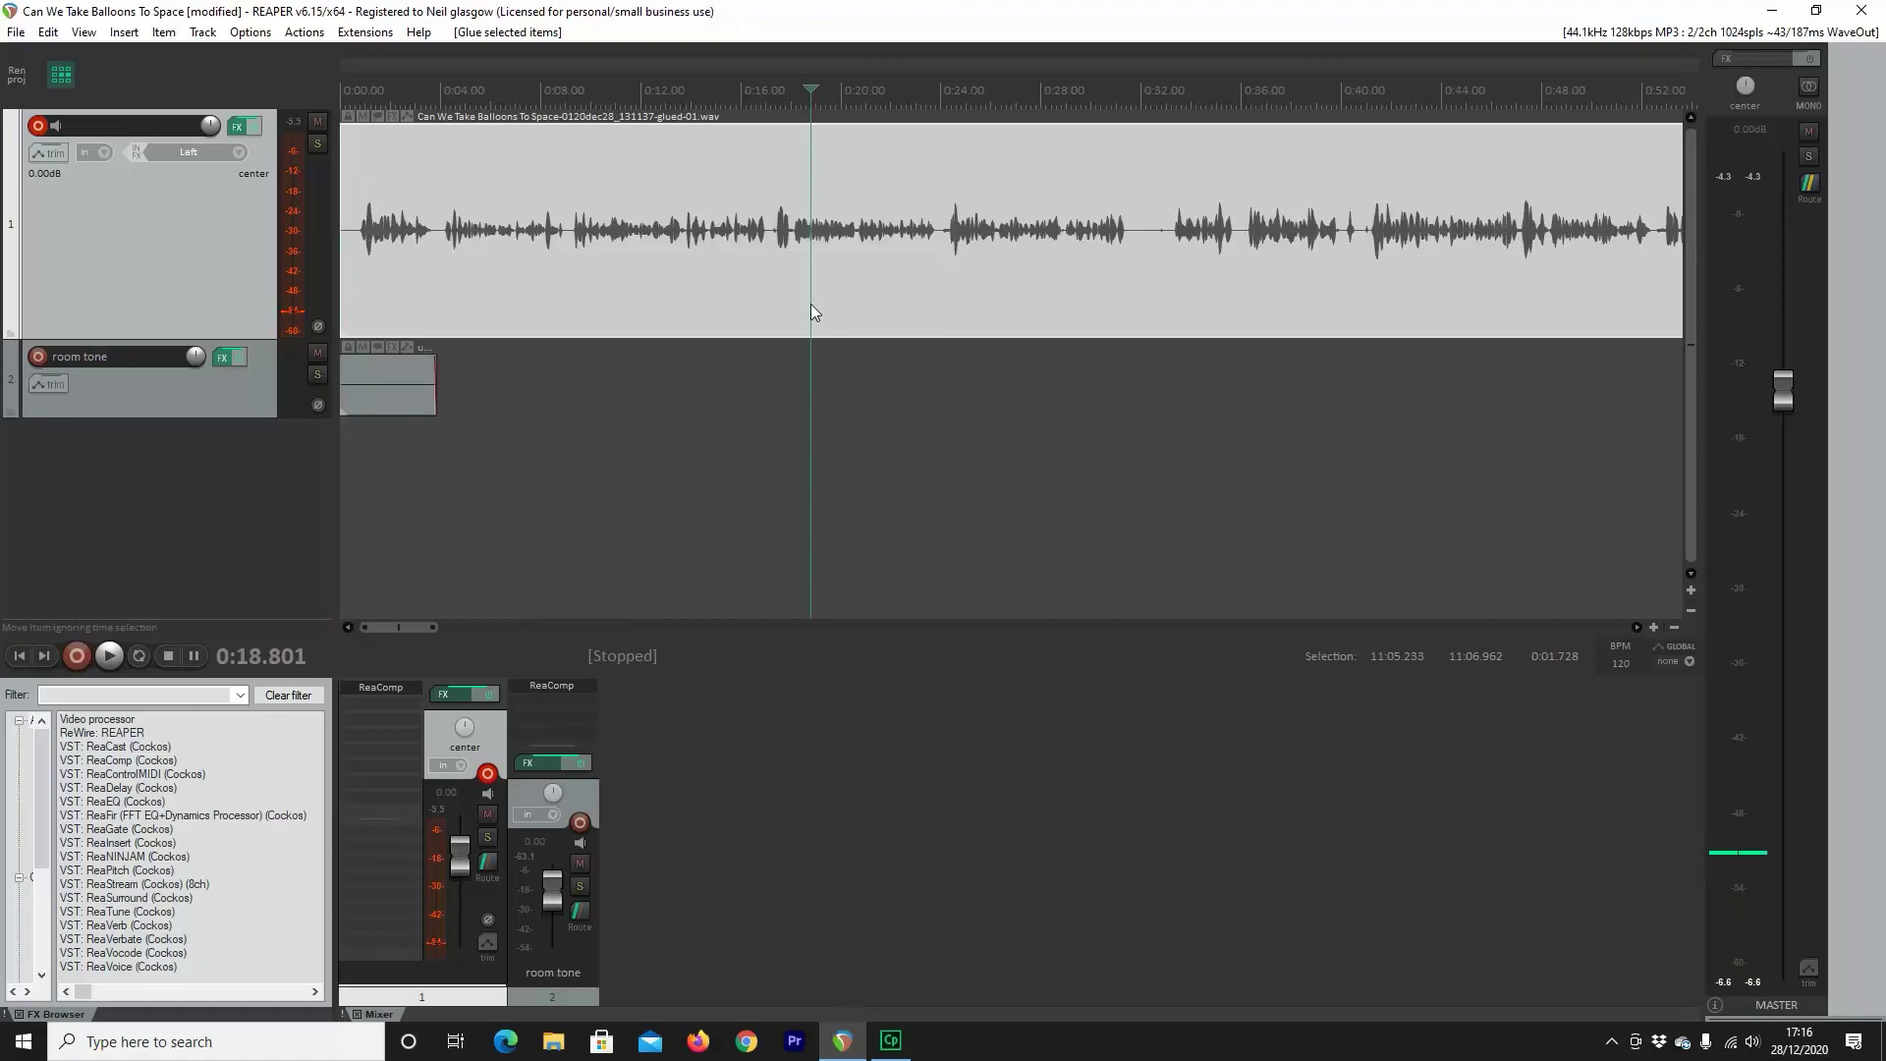
{"action": "left_click", "coordinate": [812, 305]}
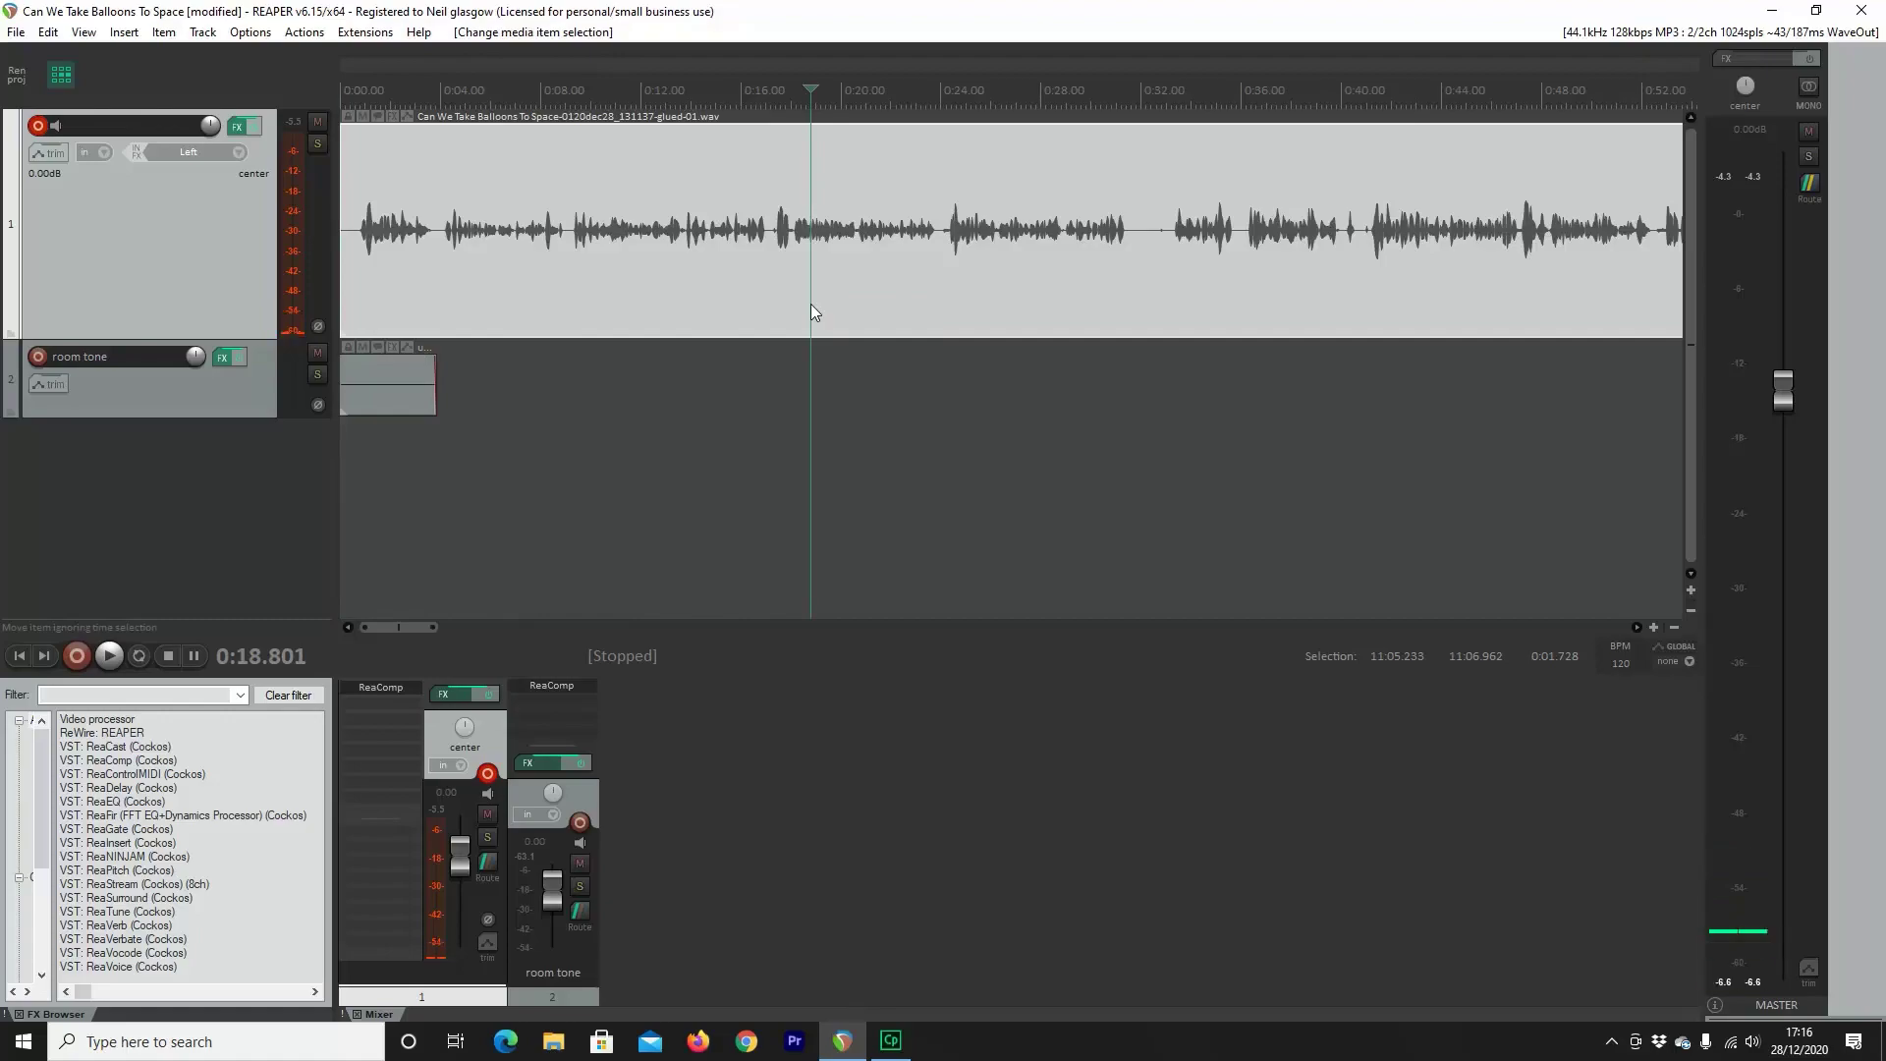
Open Dynamic split items for the glued voiceover with a -36 dB threshold and 318 ms minimum silence
{"action": "key", "text": "d"}
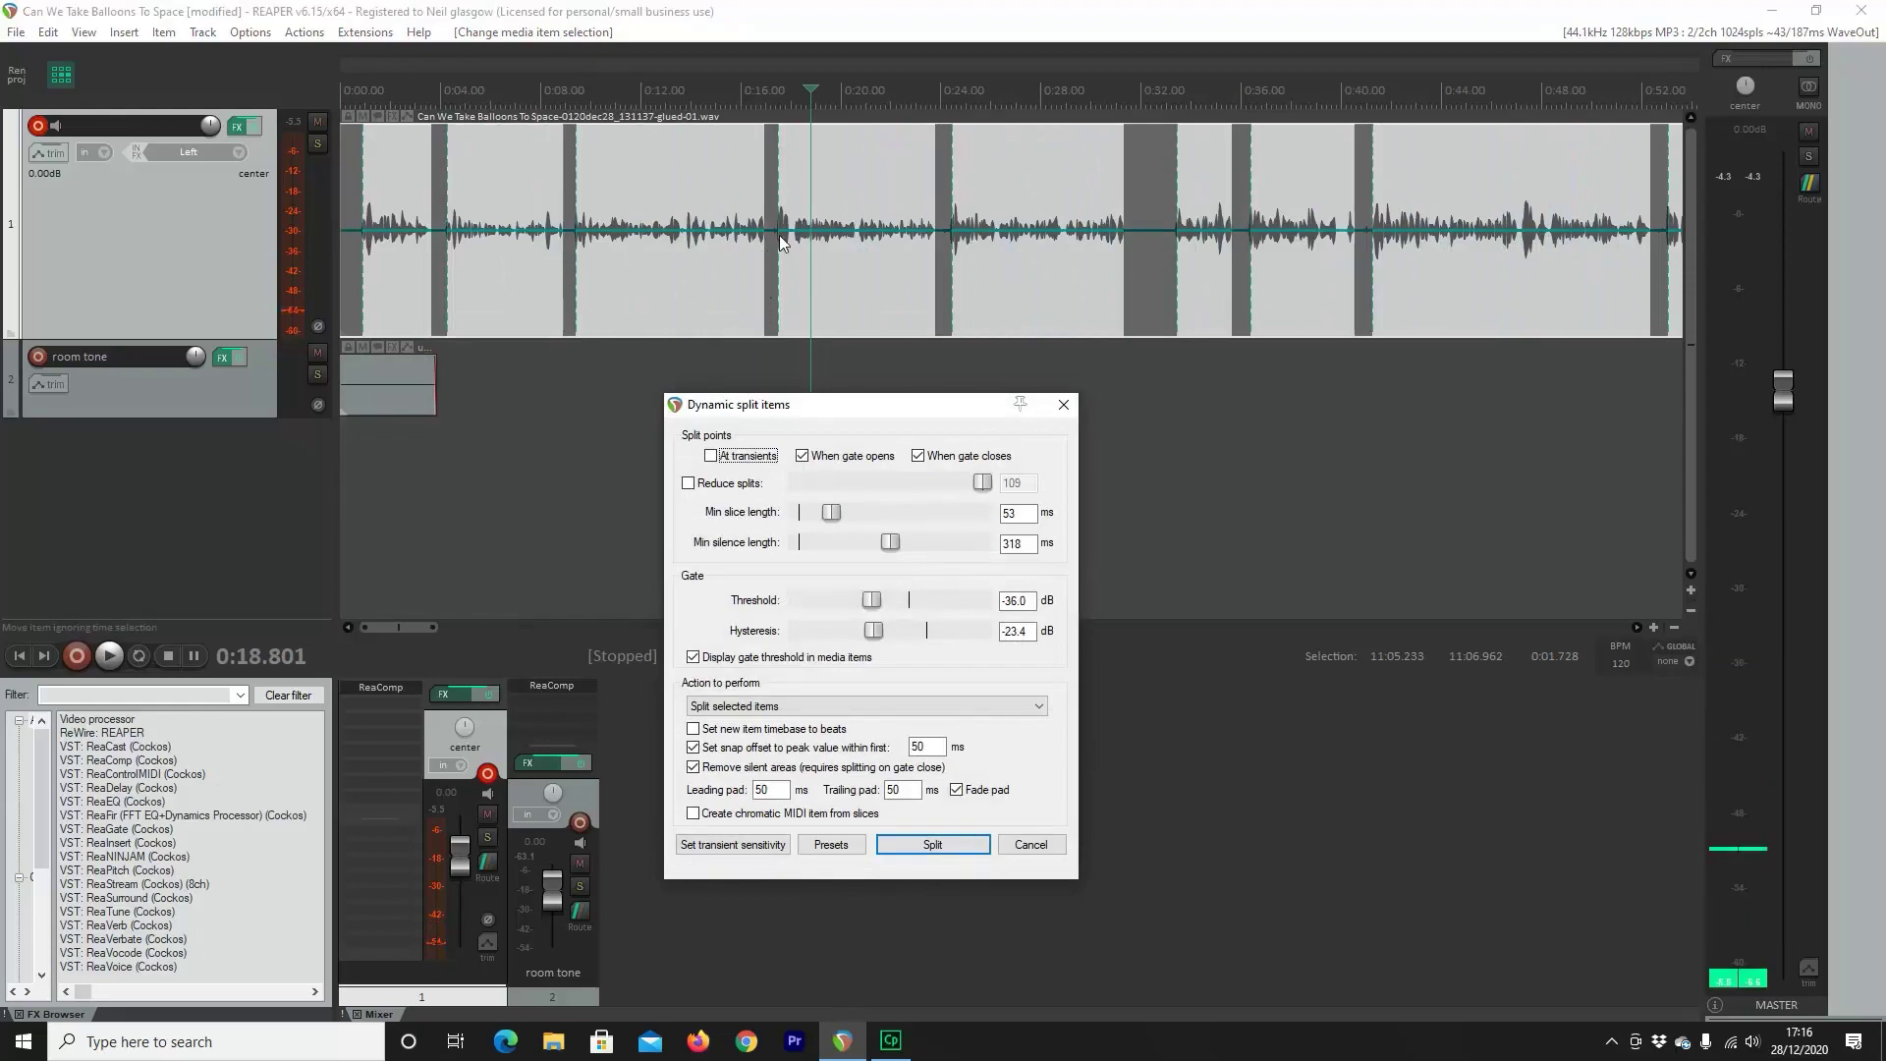
{"action": "scroll", "coordinate": [776, 238], "scroll_direction": "up", "scroll_amount": 2}
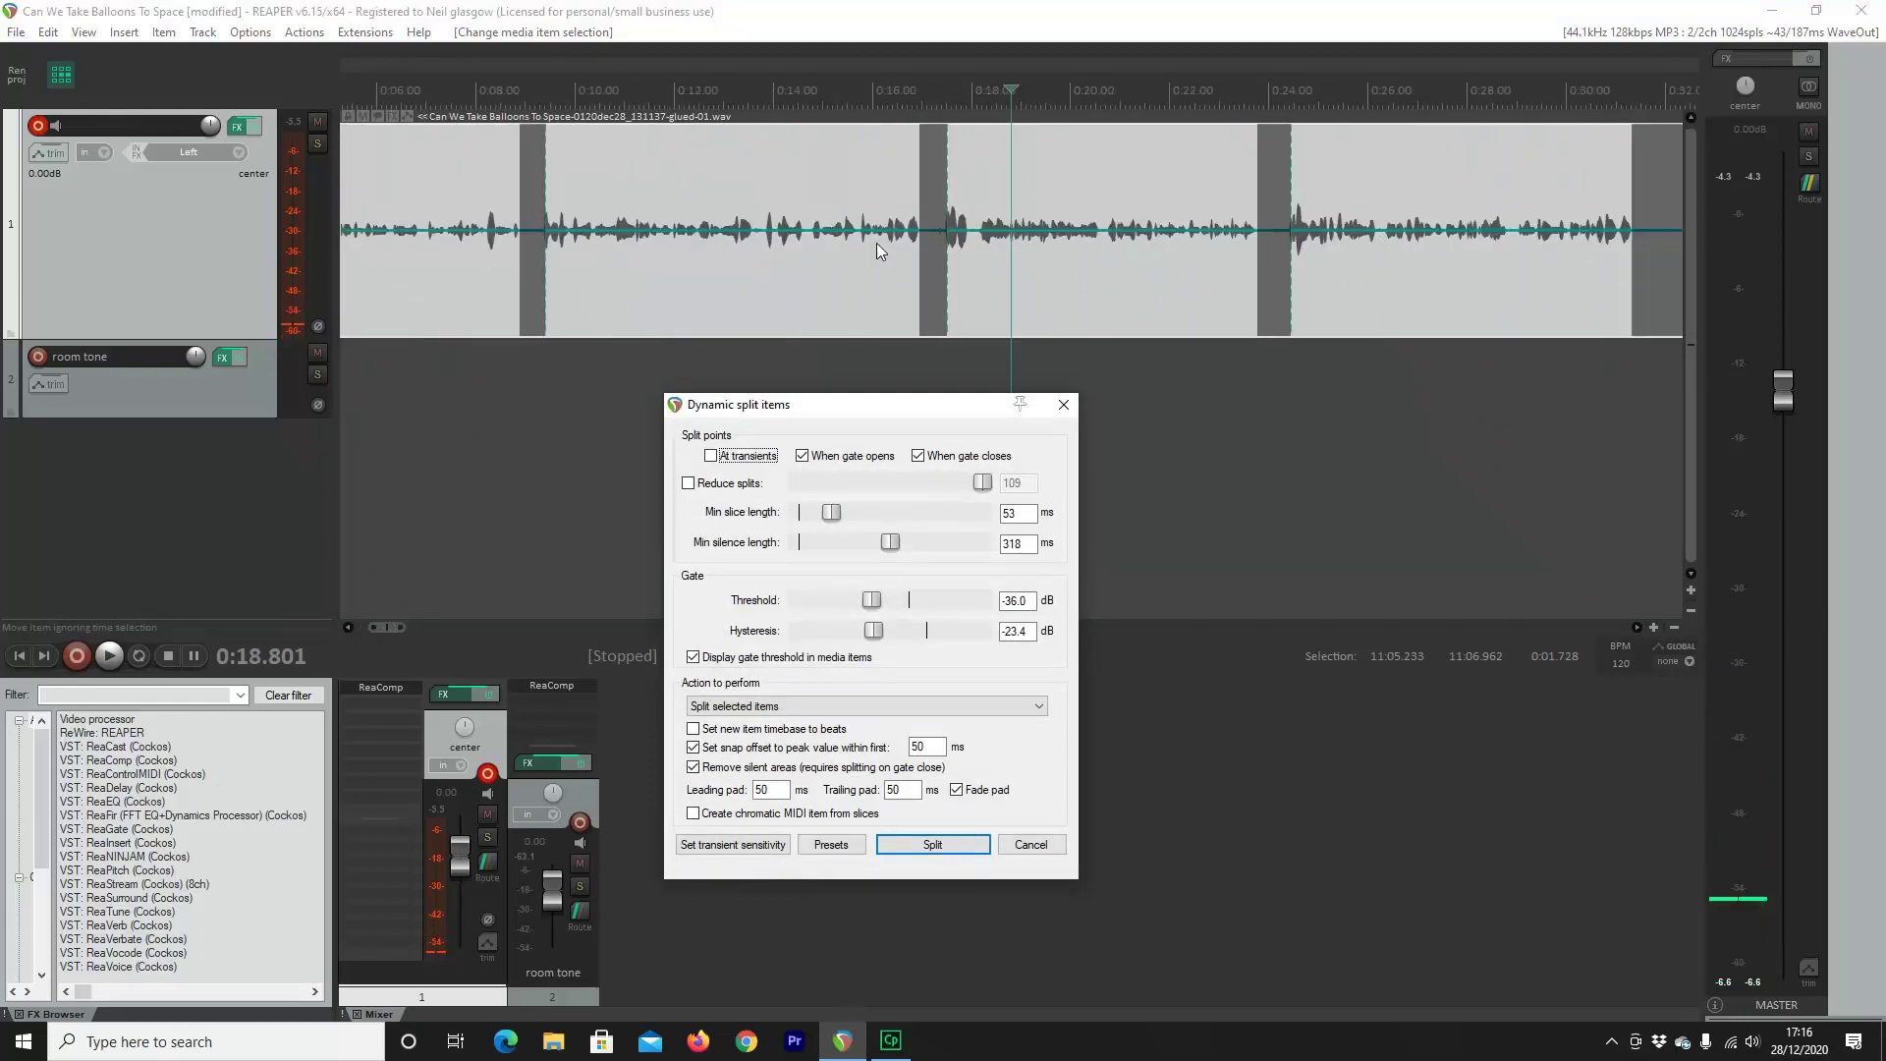
{"action": "scroll", "coordinate": [914, 234], "scroll_direction": "down", "scroll_amount": 1}
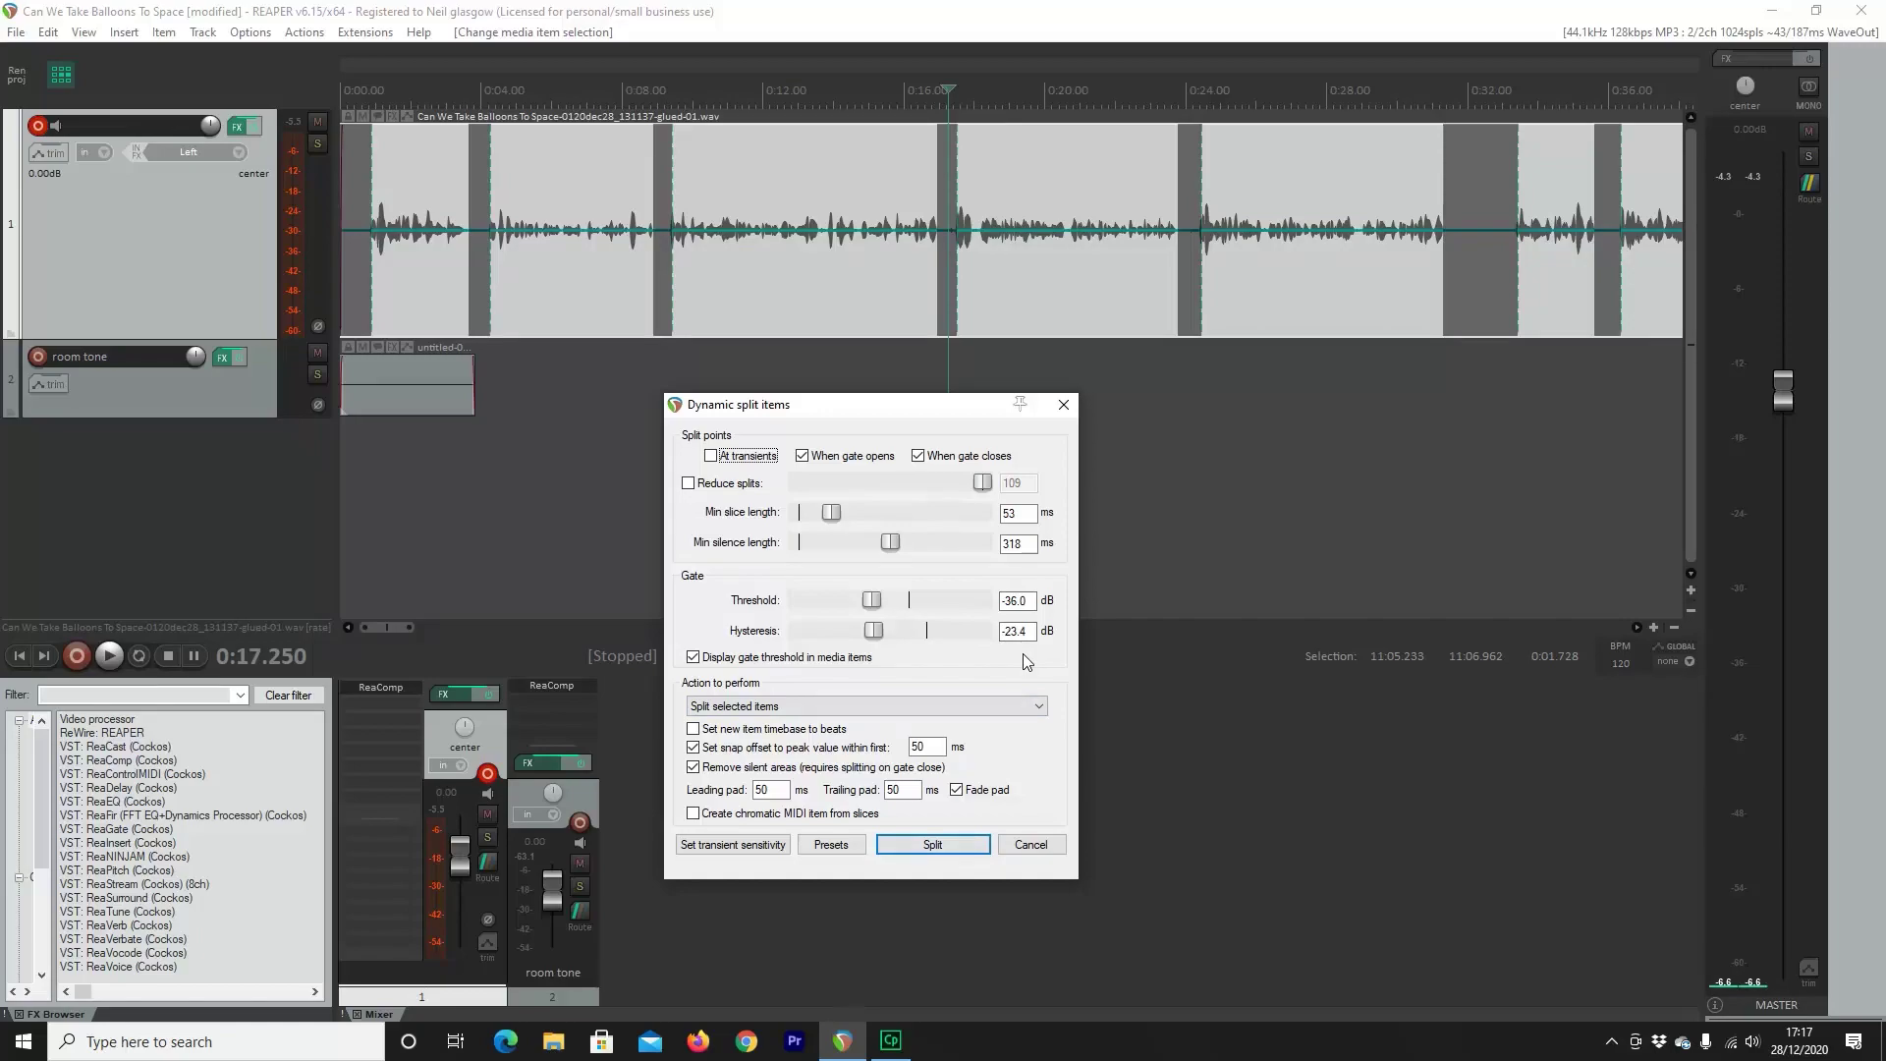
{"action": "left_click", "coordinate": [957, 840]}
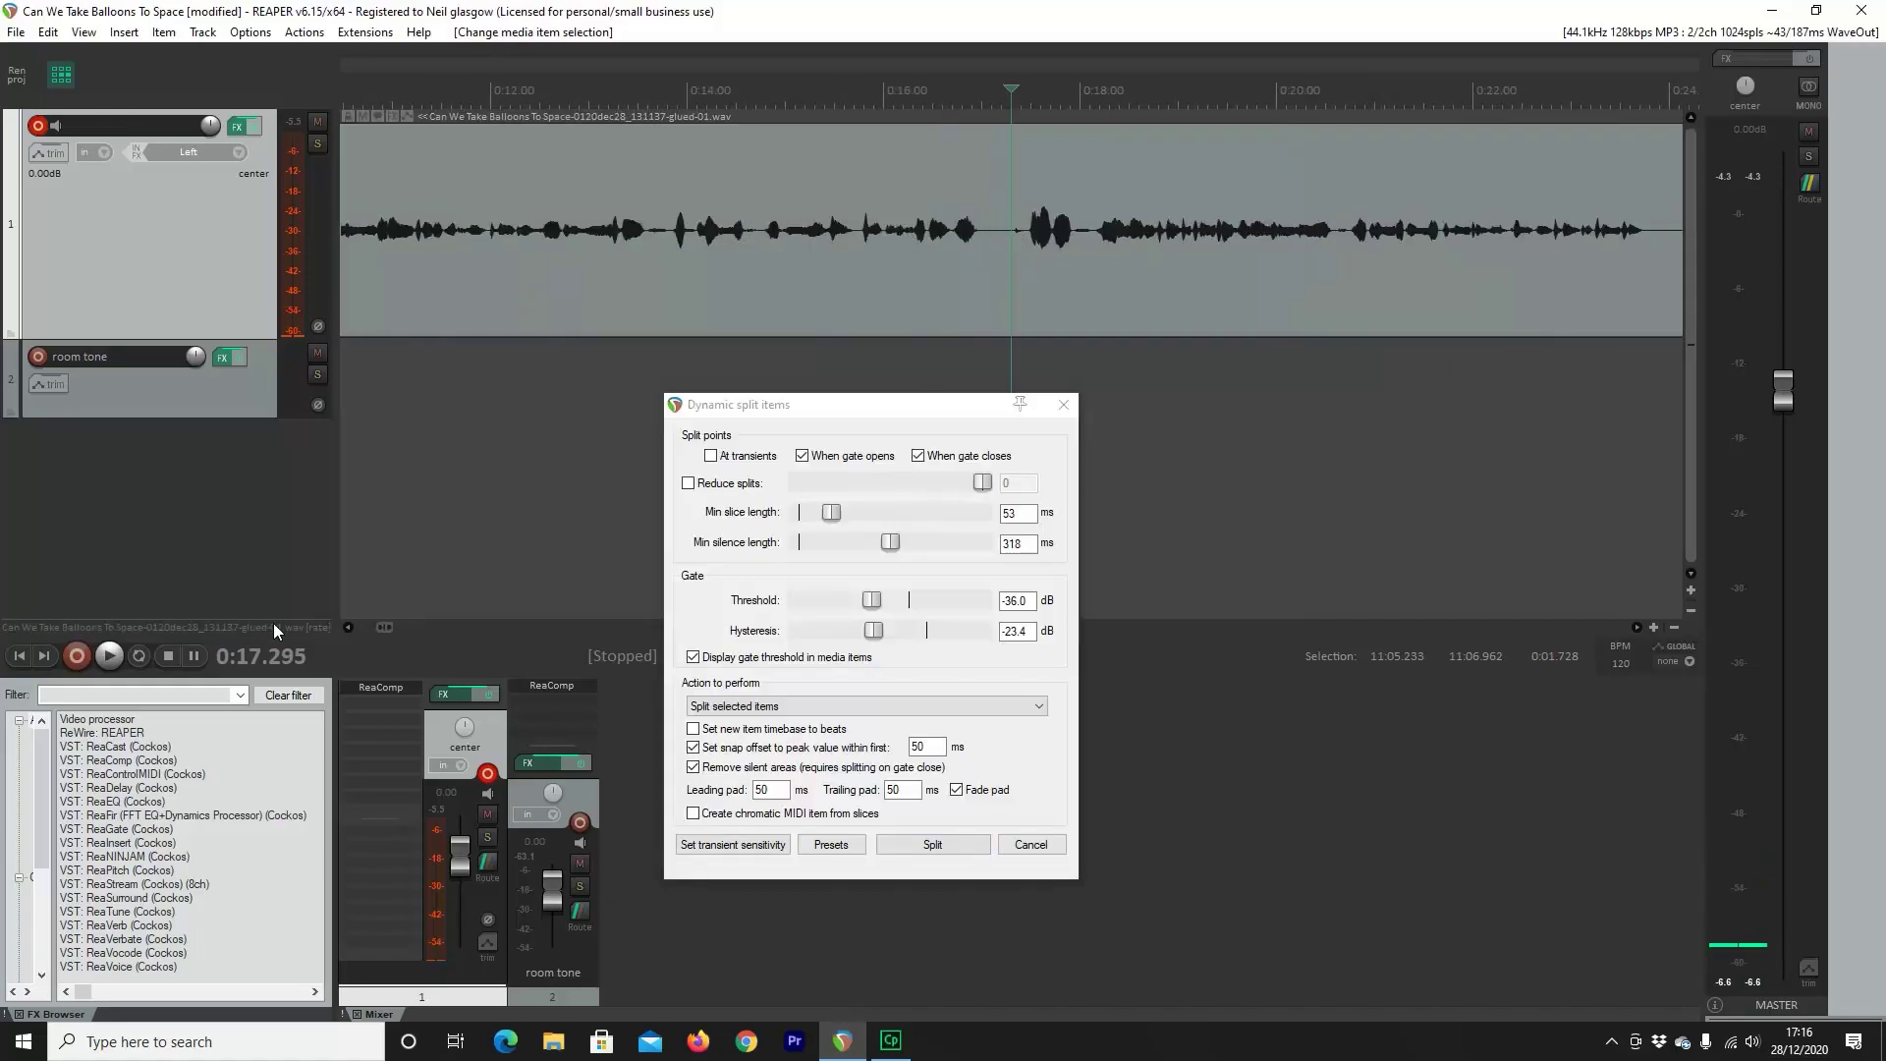
Preview the voiceover, close the dialog, put the cursor at 0:17.25 and reopen Dynamic split items
{"action": "left_click", "coordinate": [110, 656]}
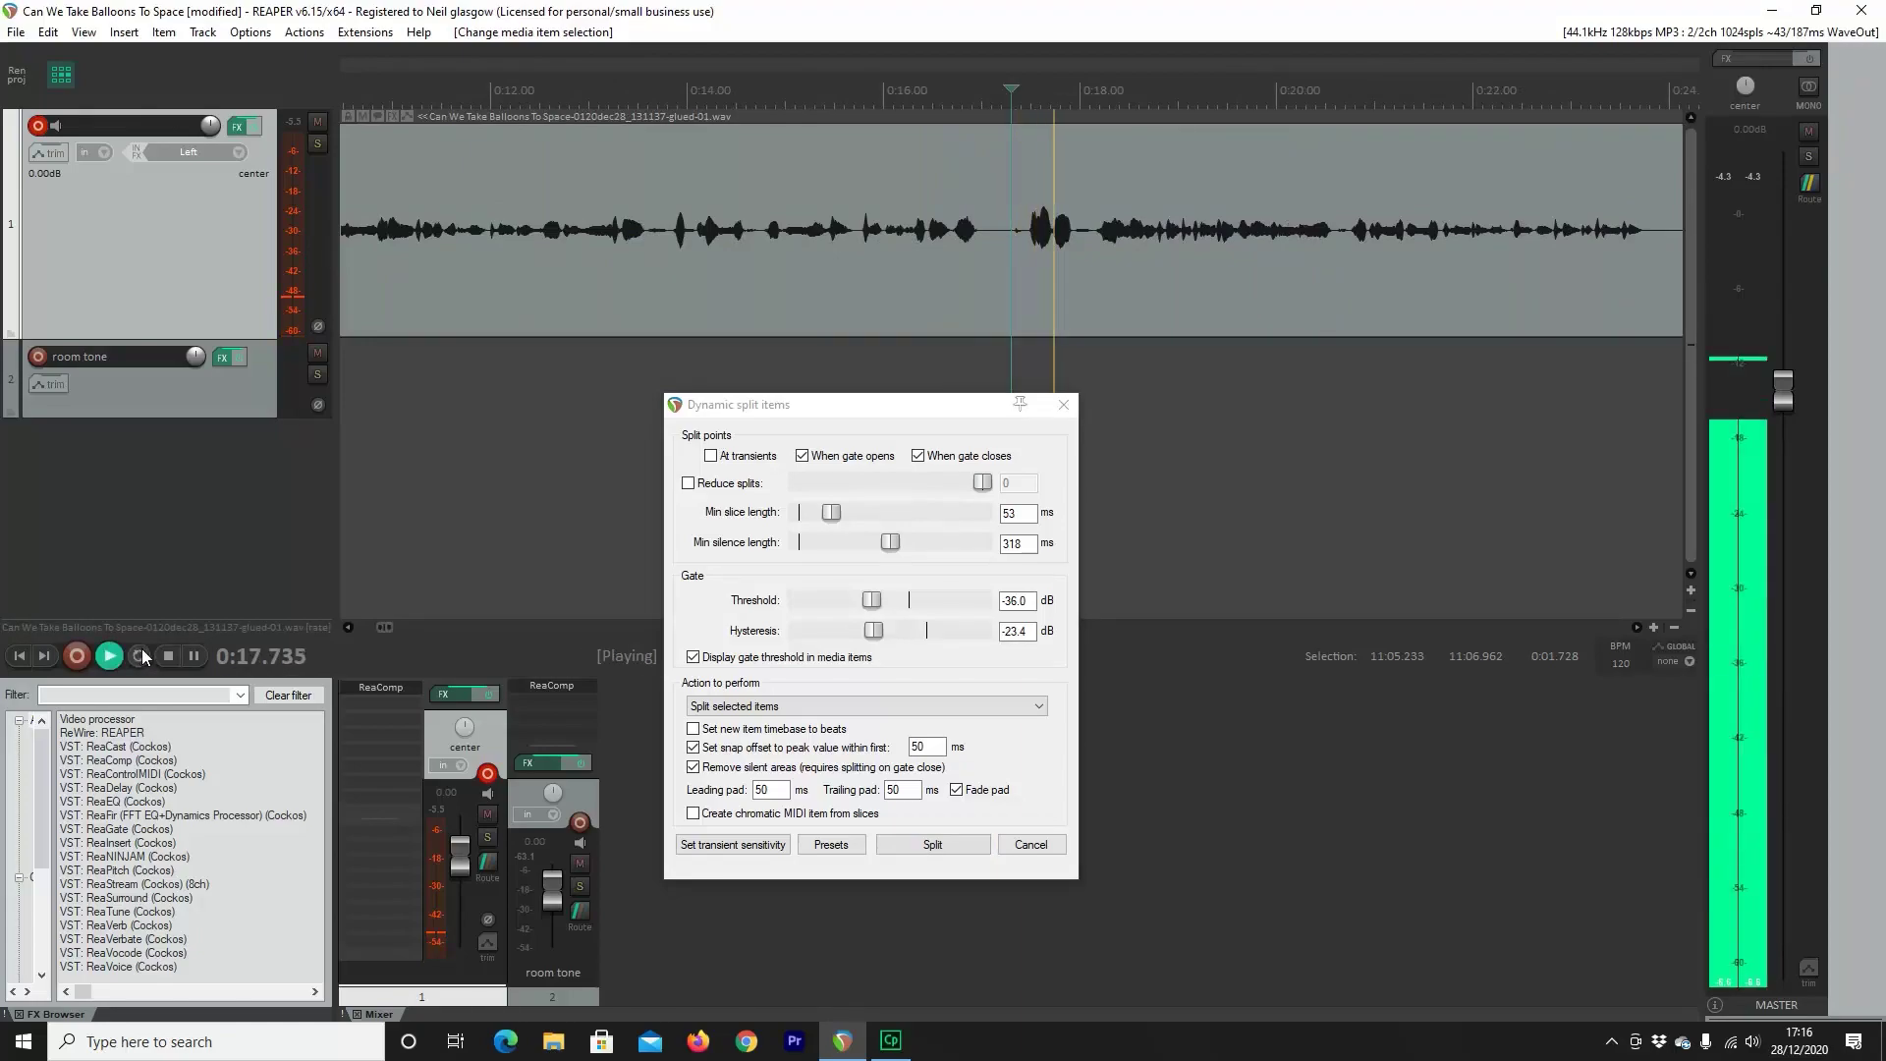
{"action": "left_click", "coordinate": [167, 656]}
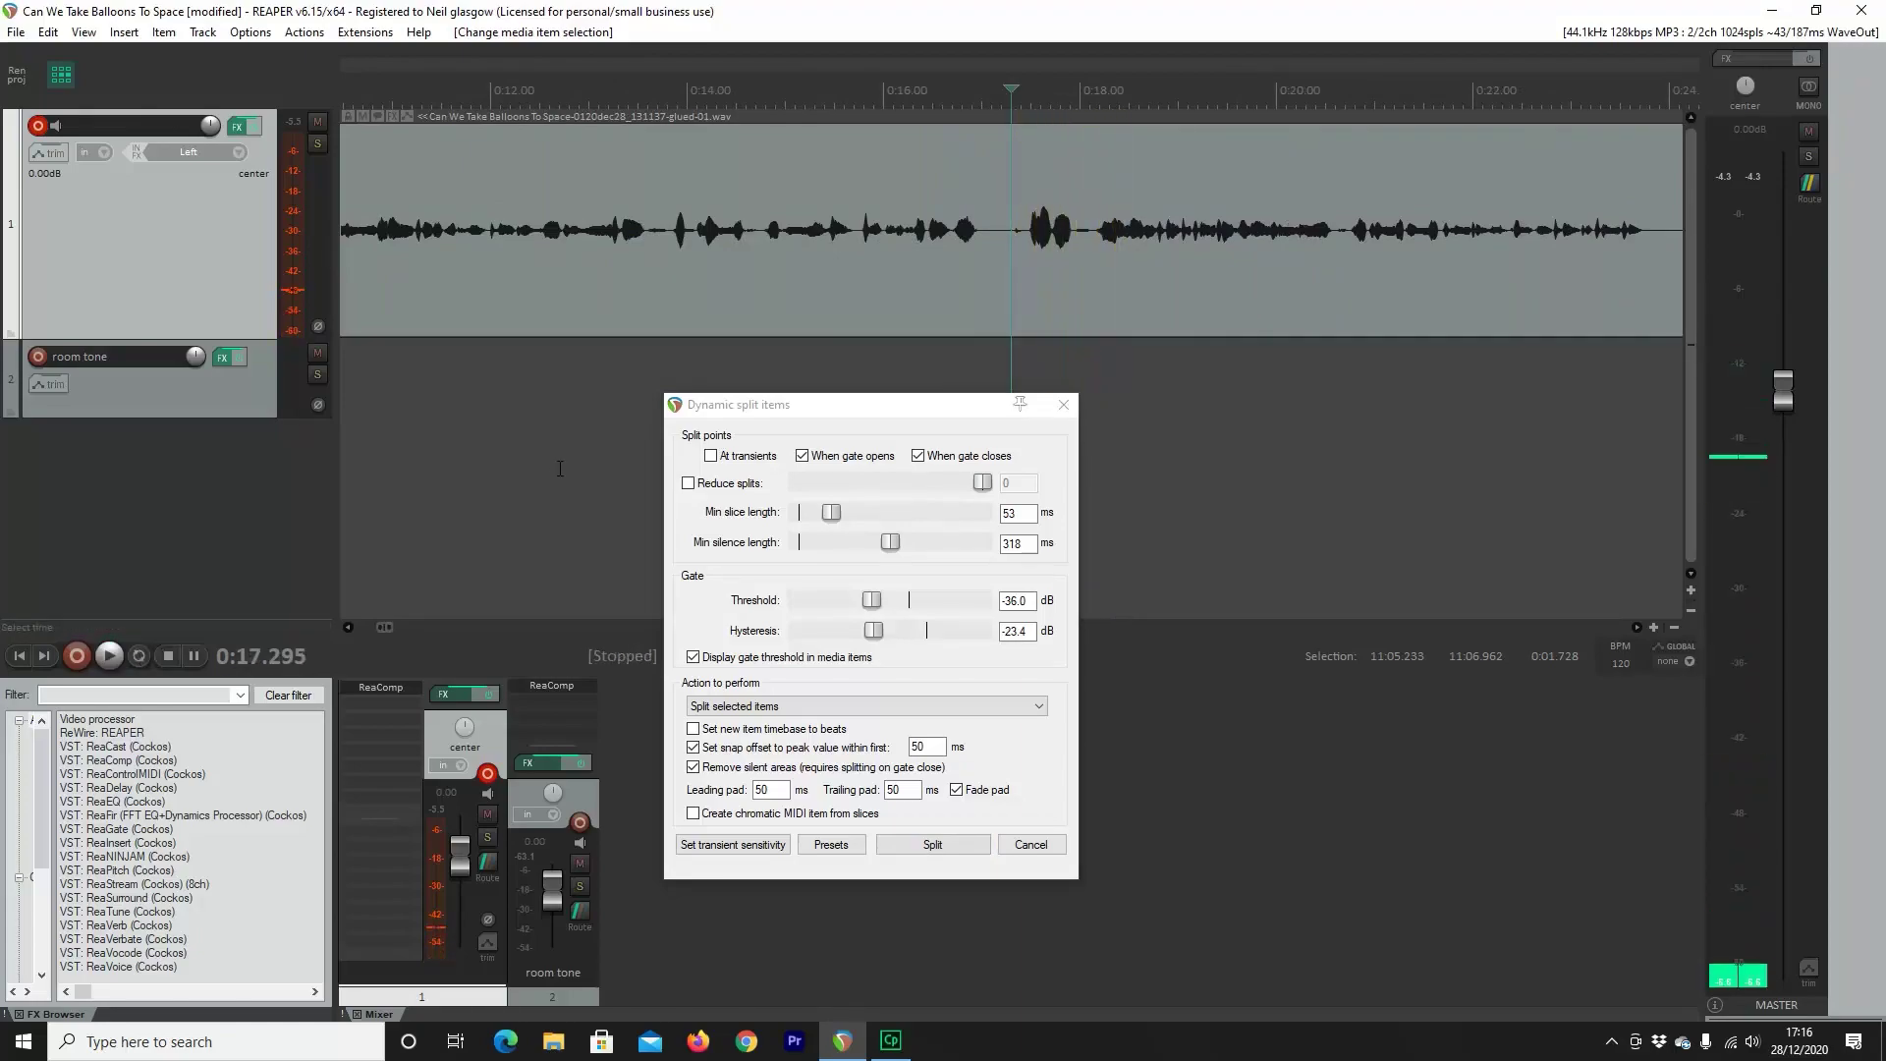
{"action": "left_click", "coordinate": [961, 309]}
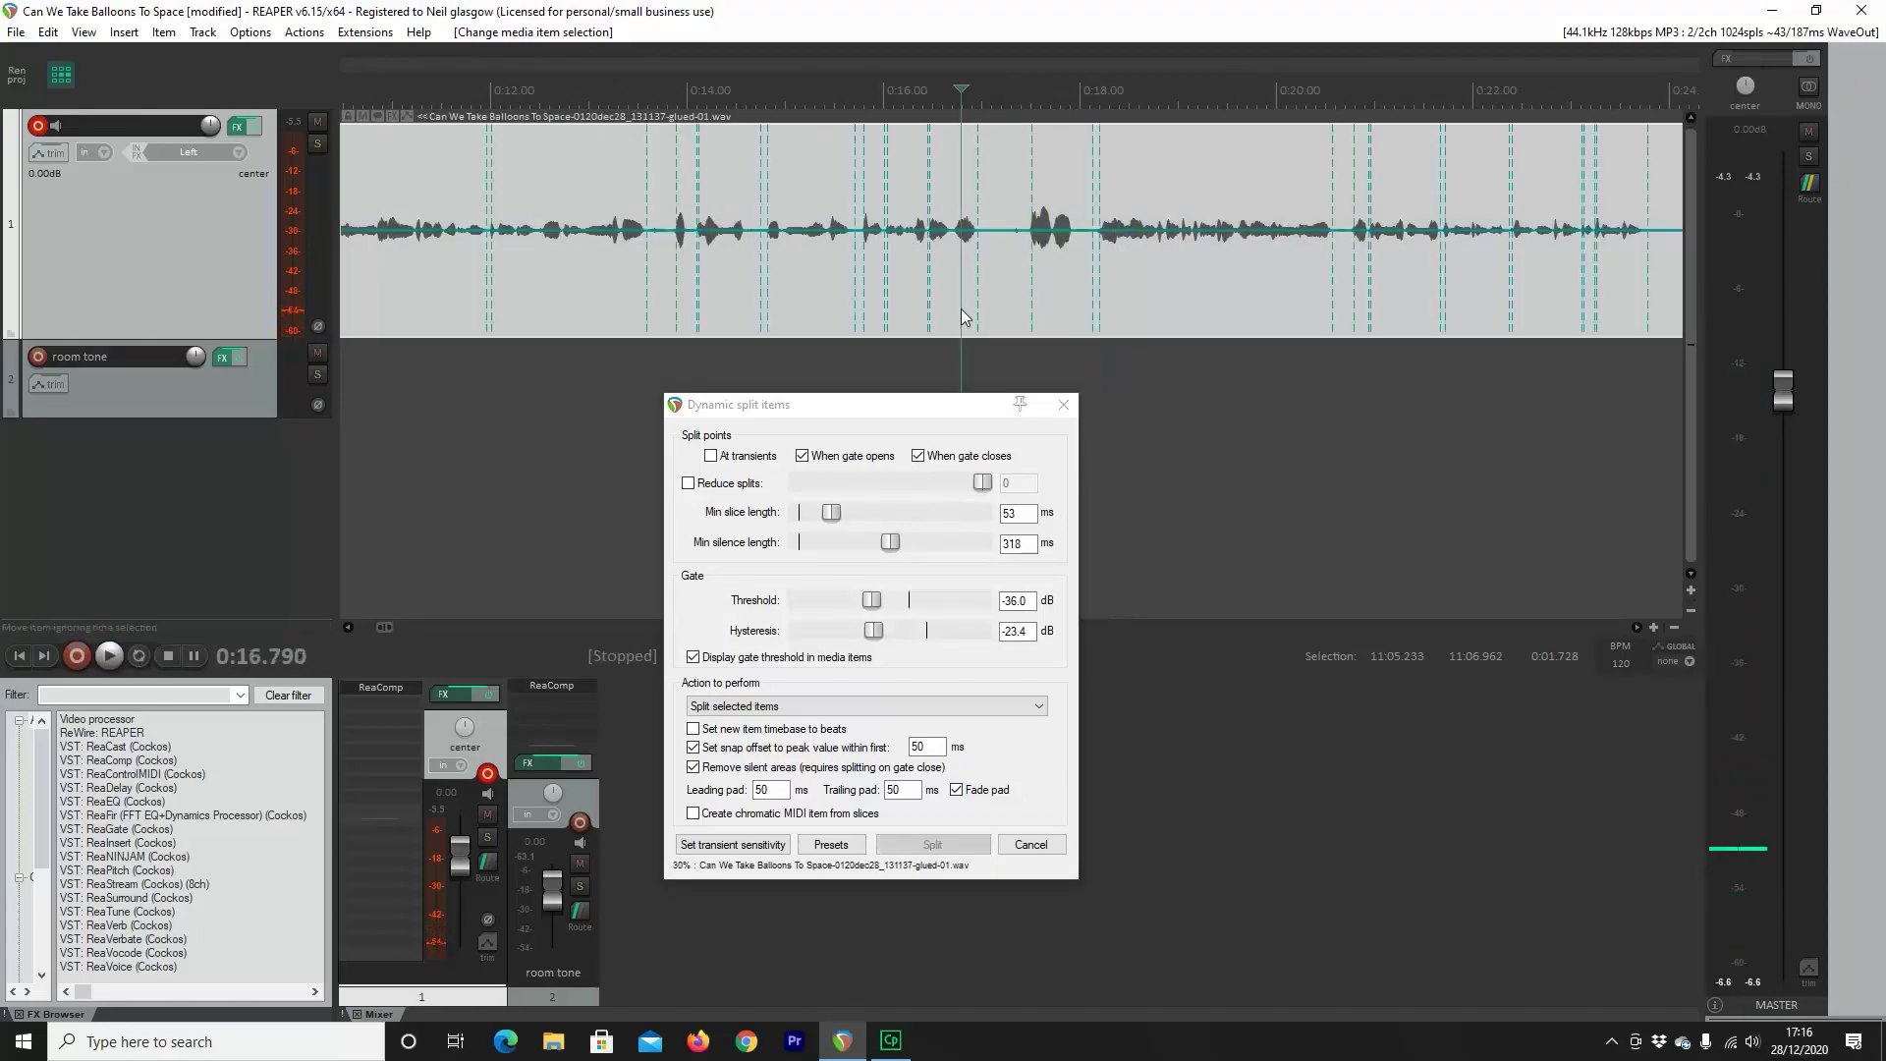
{"action": "key", "text": "Escape"}
{"action": "left_click", "coordinate": [1006, 298]}
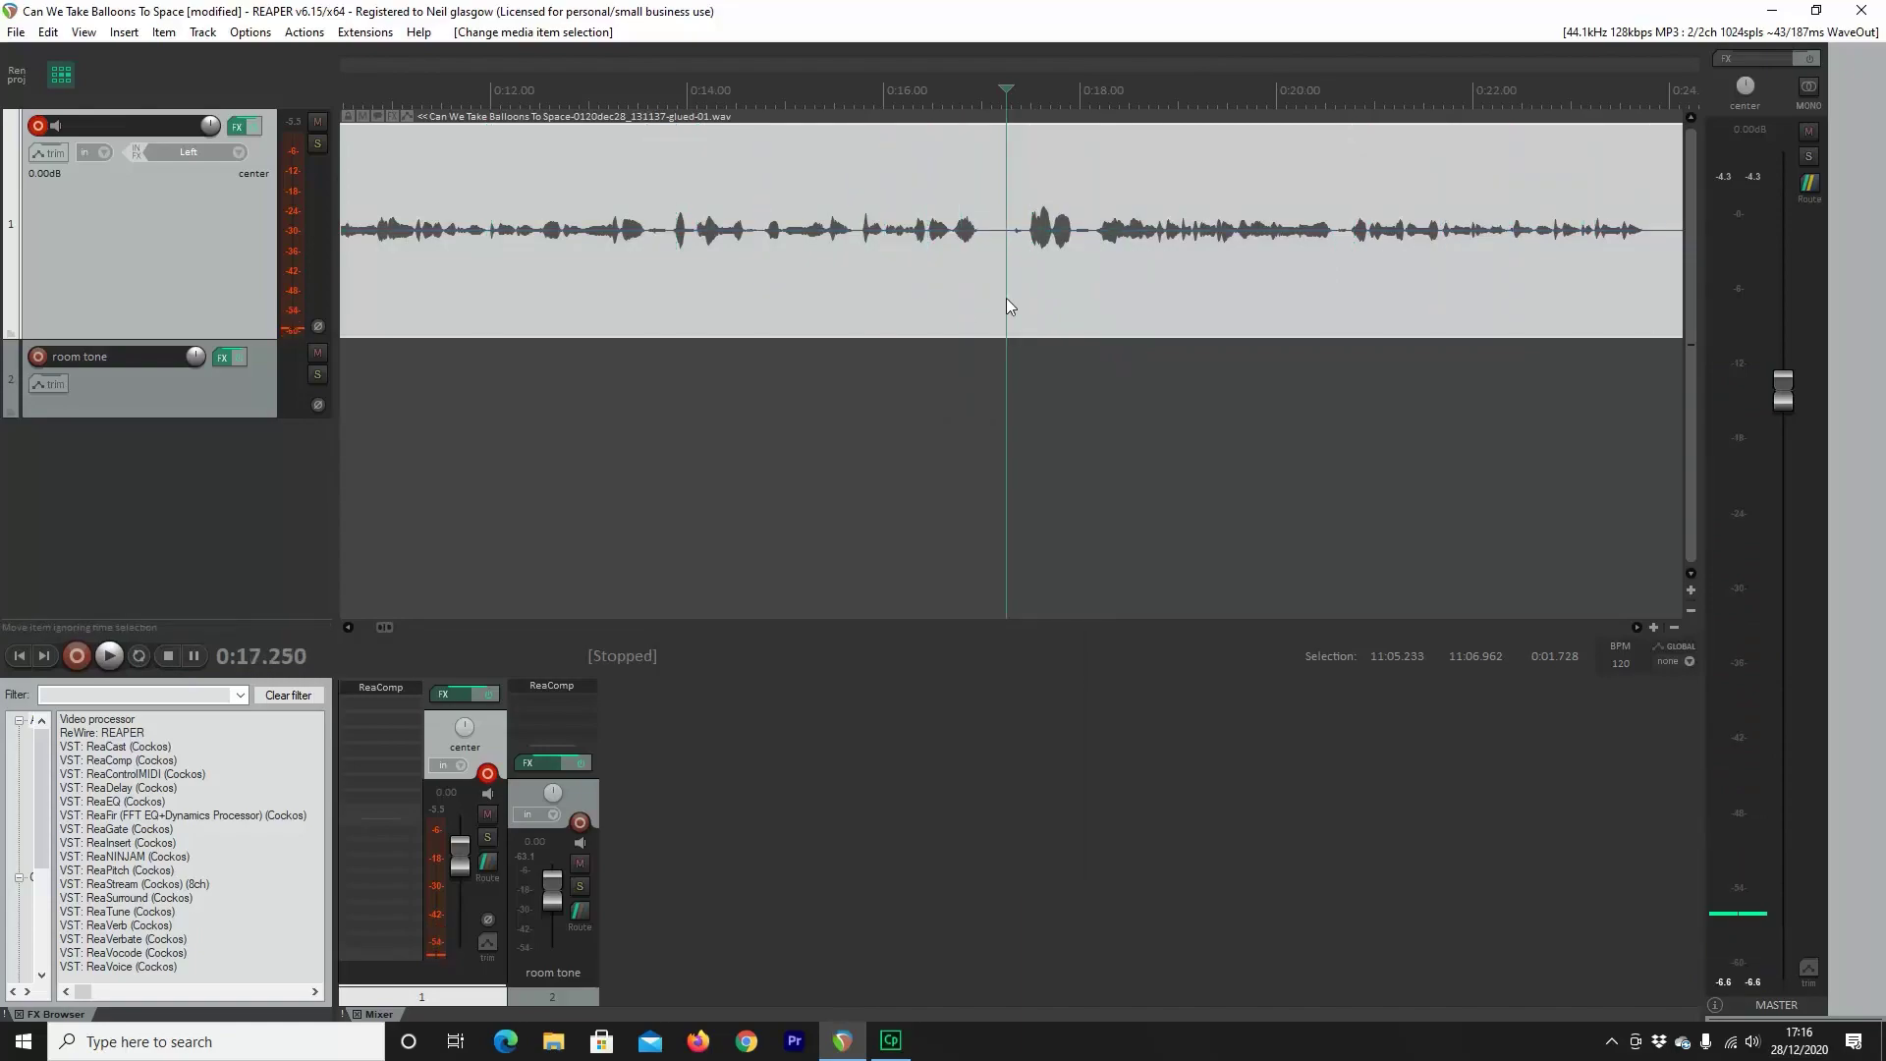
{"action": "key", "text": "d"}
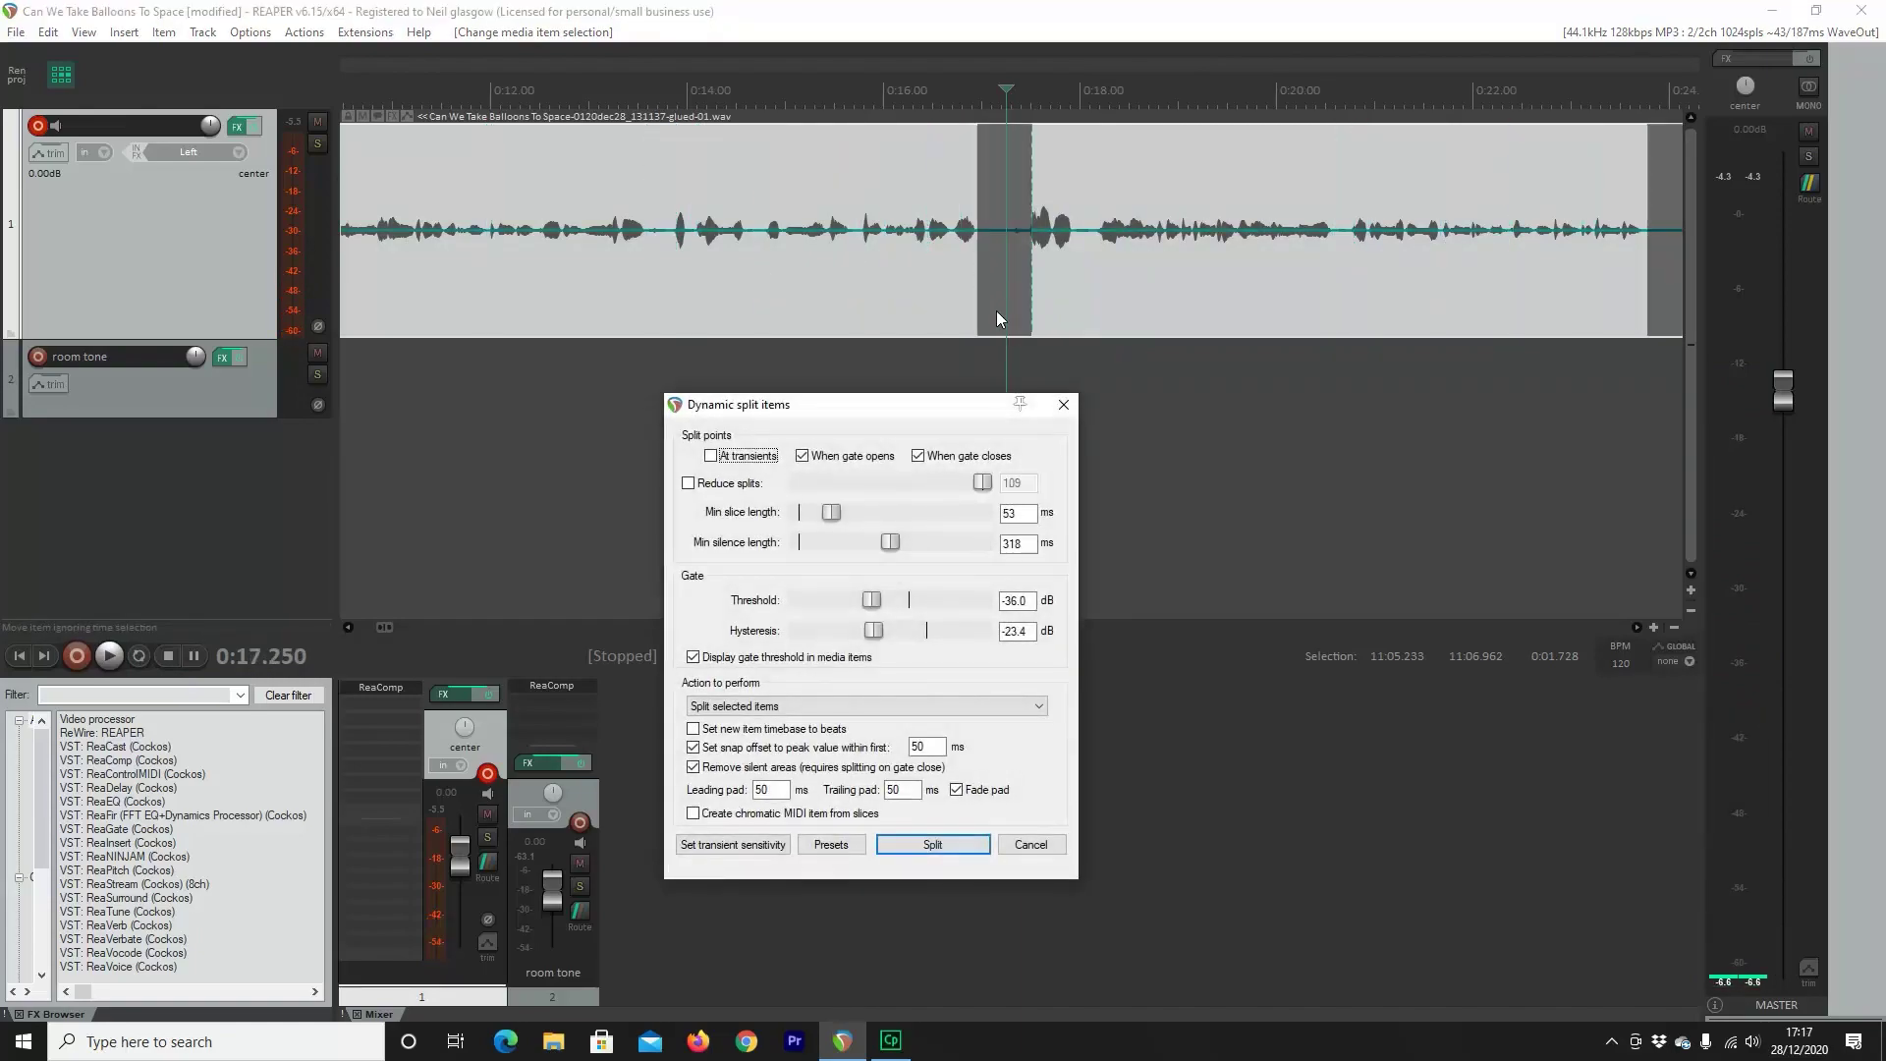
{"action": "scroll", "coordinate": [996, 310], "scroll_direction": "down", "scroll_amount": 3}
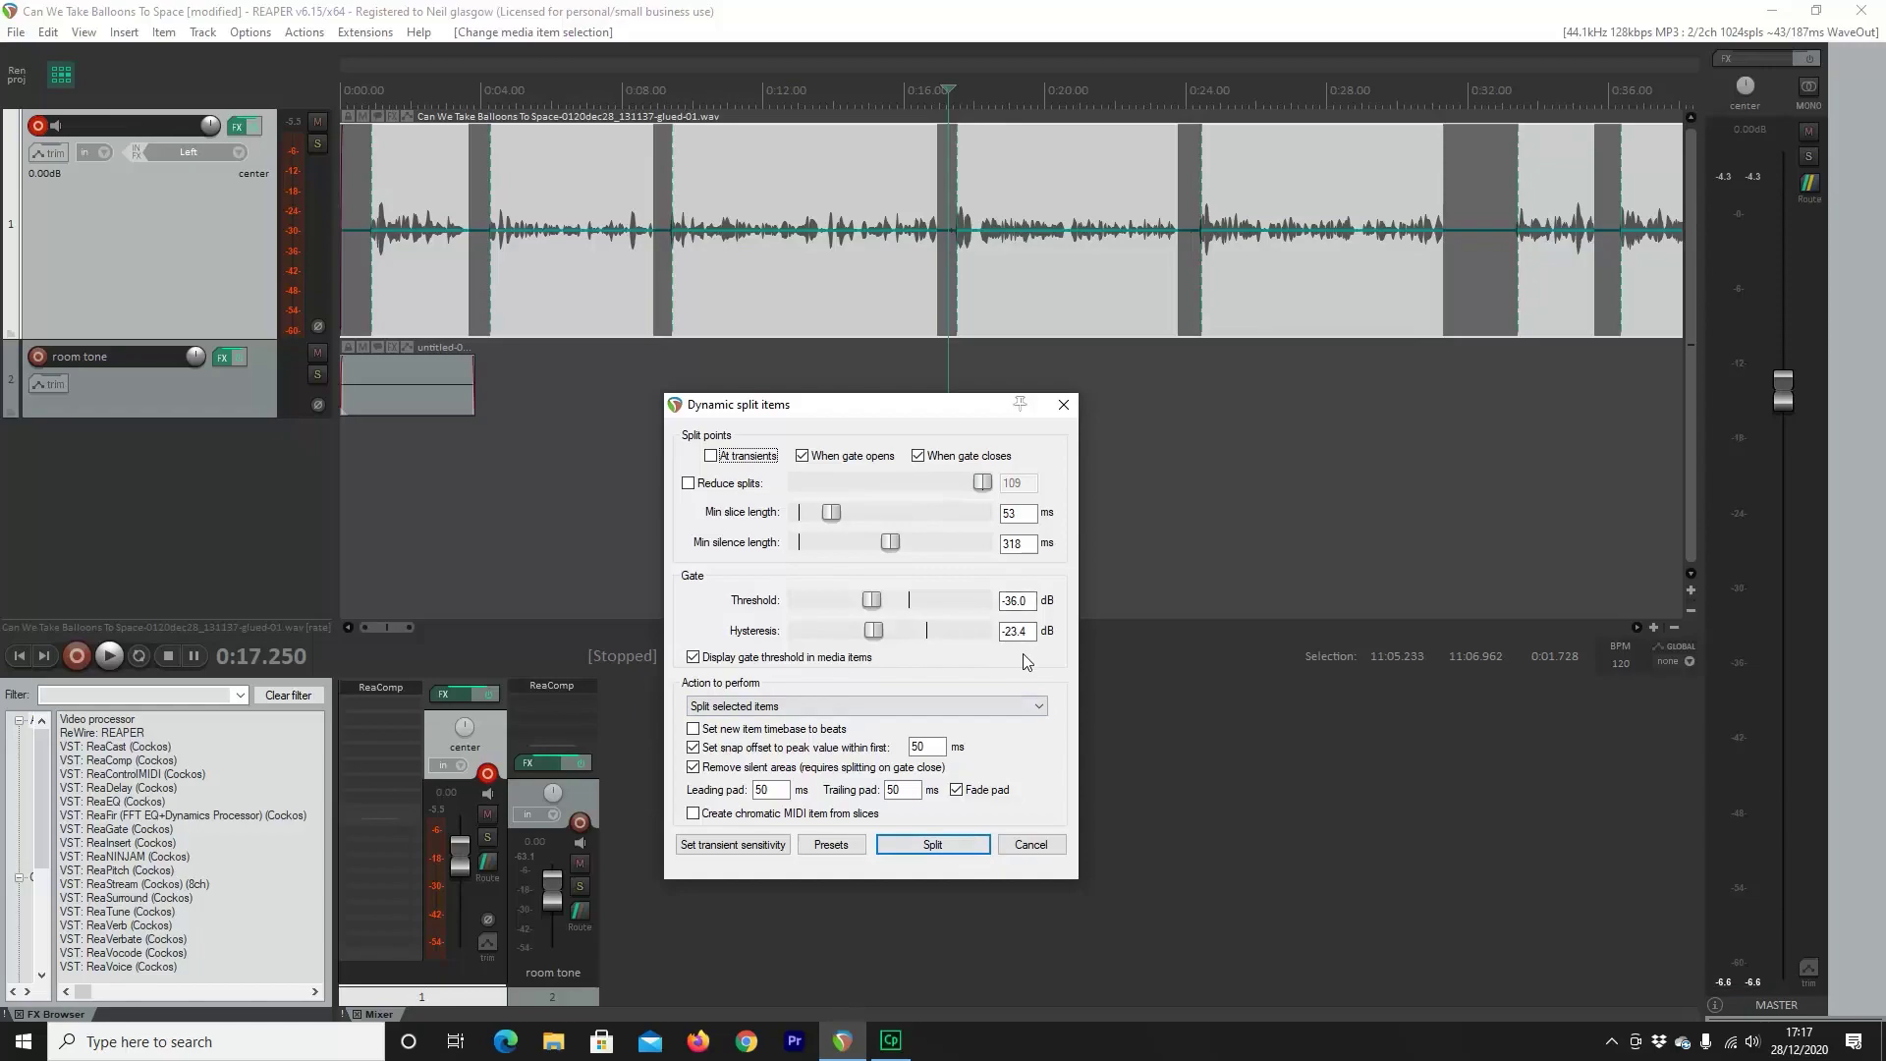
Split the voiceover at its silences and lengthen the room tone item to the right
{"action": "left_click", "coordinate": [957, 840]}
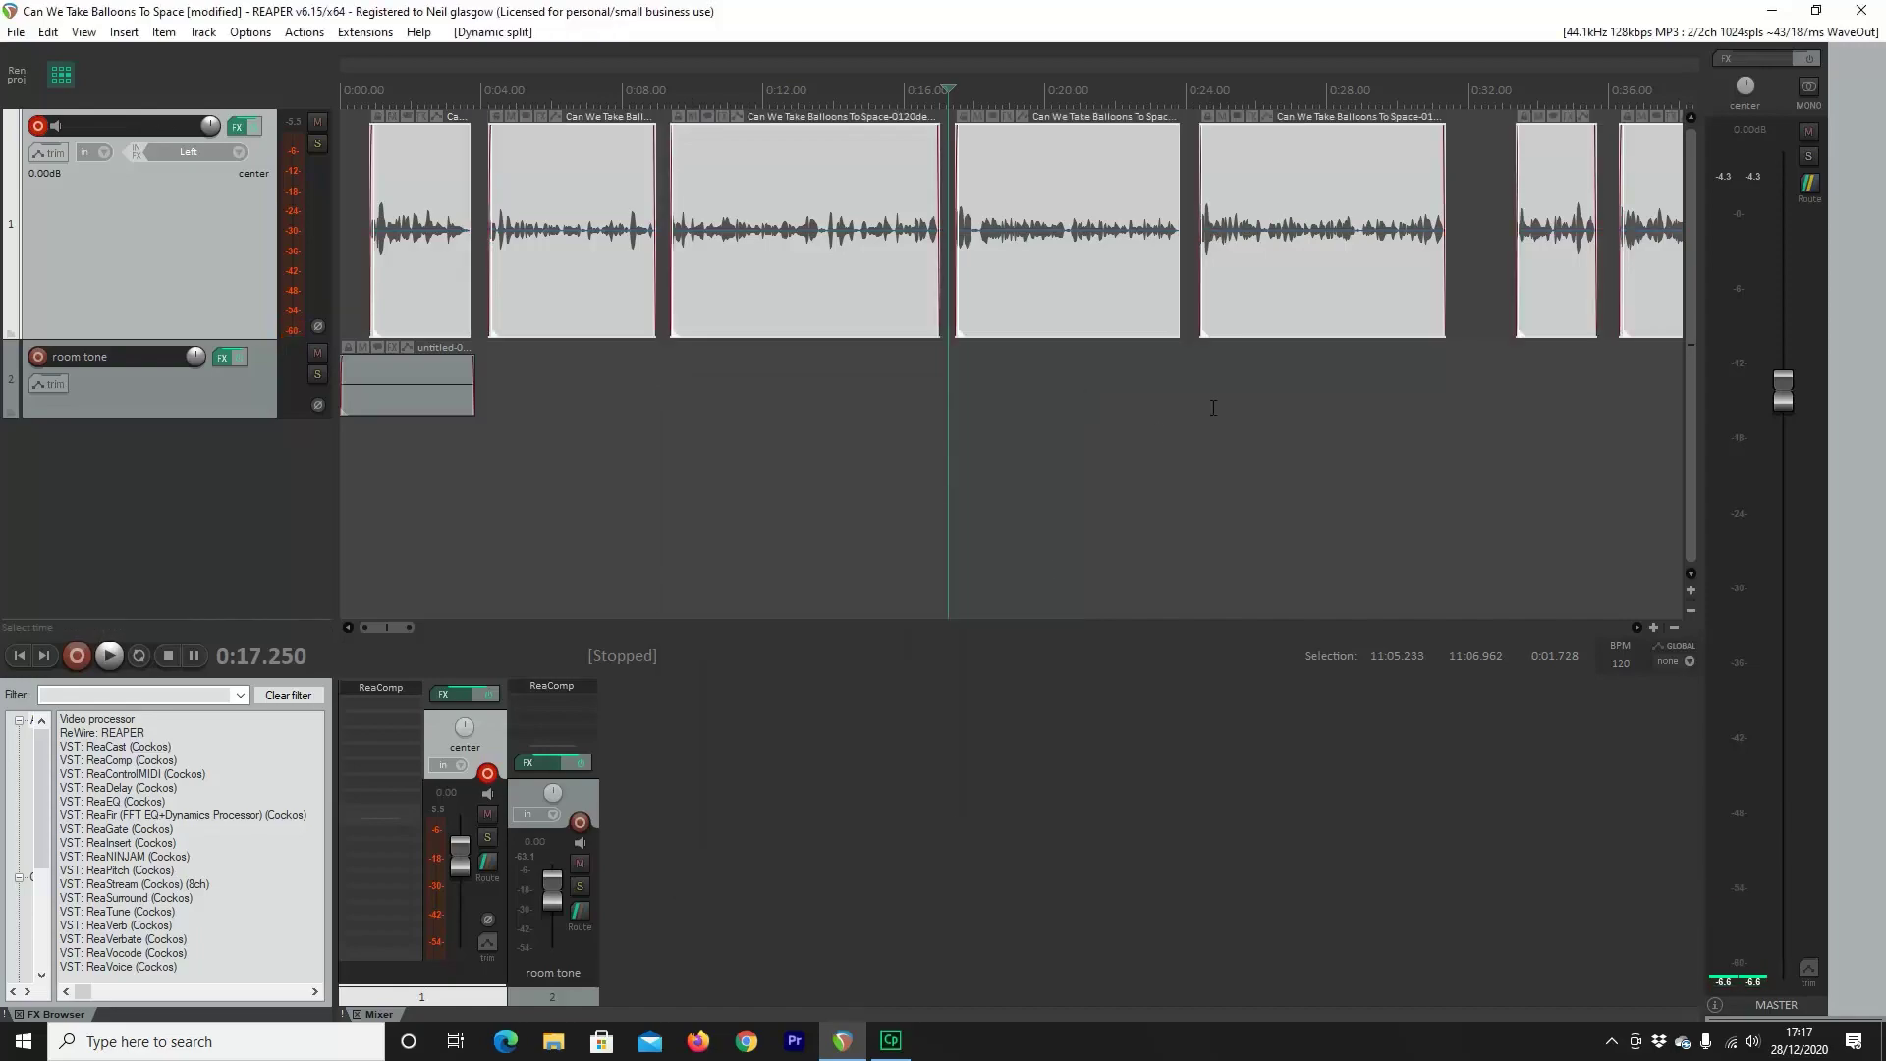
{"action": "left_click", "coordinate": [454, 373]}
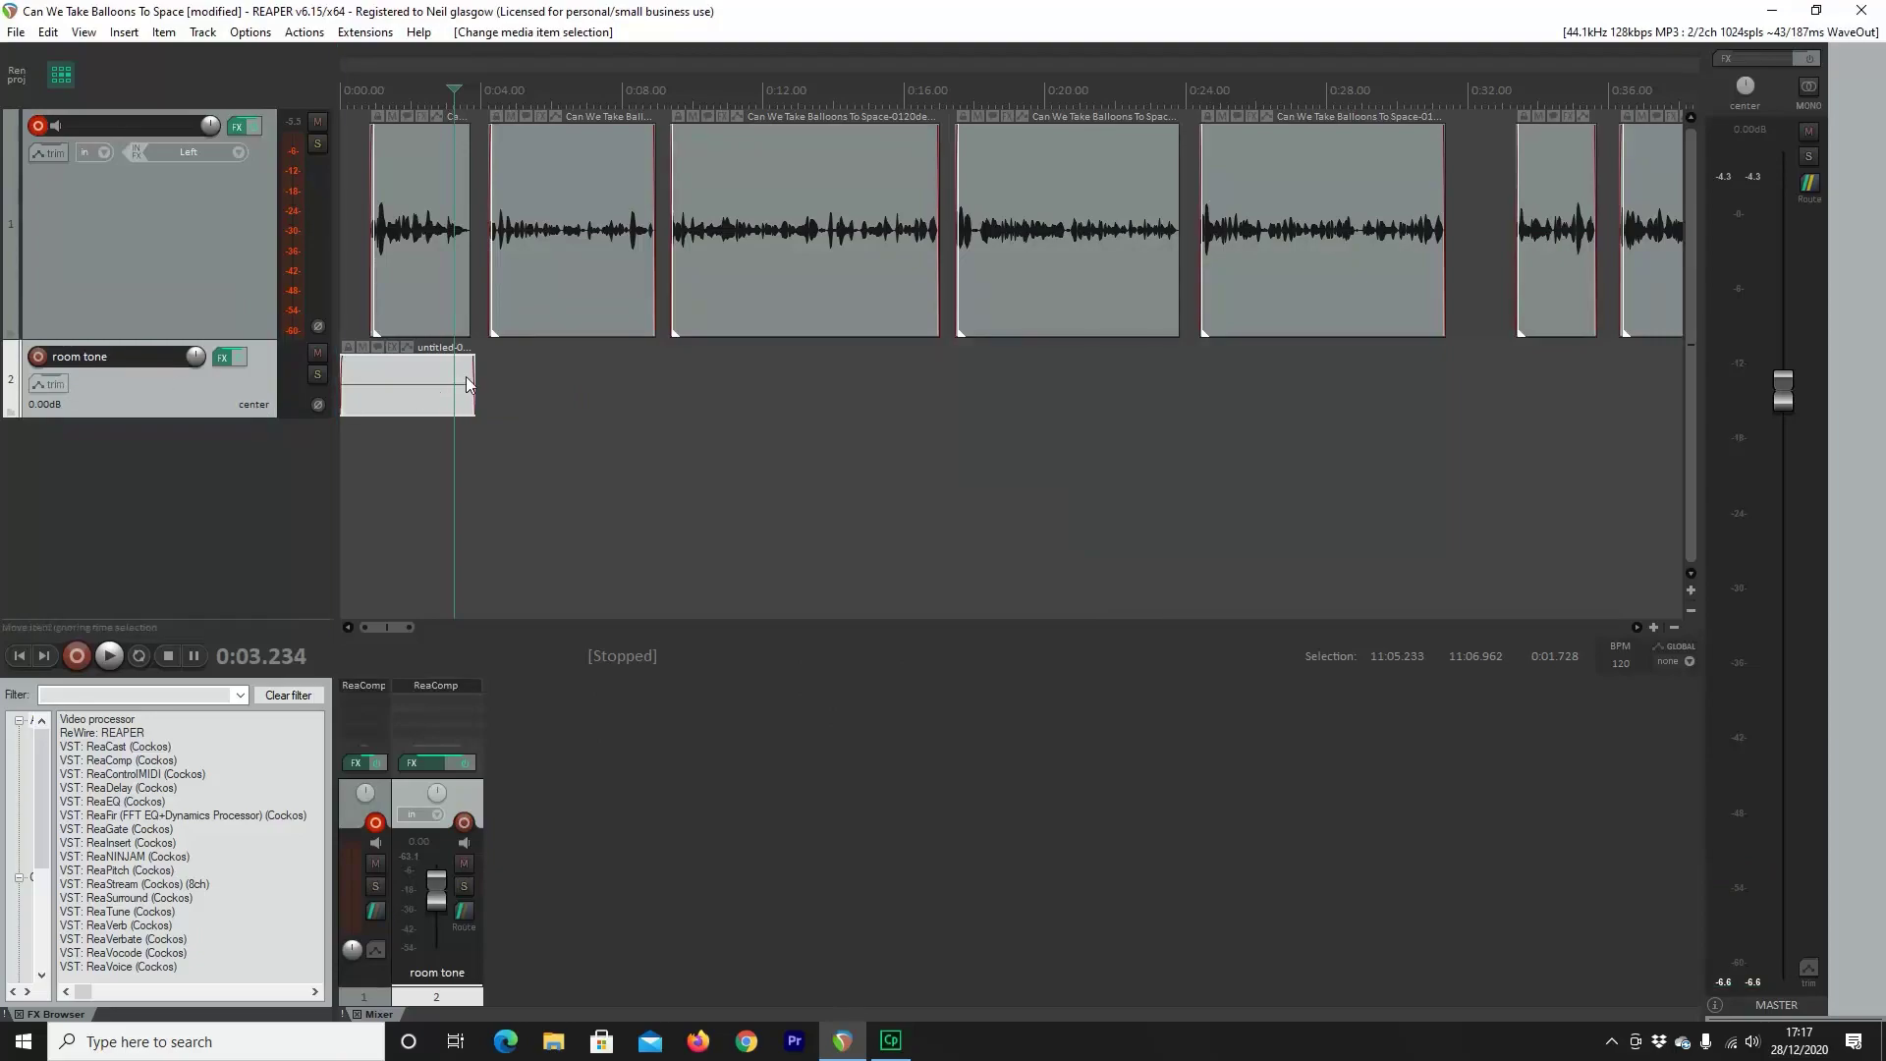
{"action": "left_click_drag", "start_coordinate": [473, 385], "coordinate": [1509, 428]}
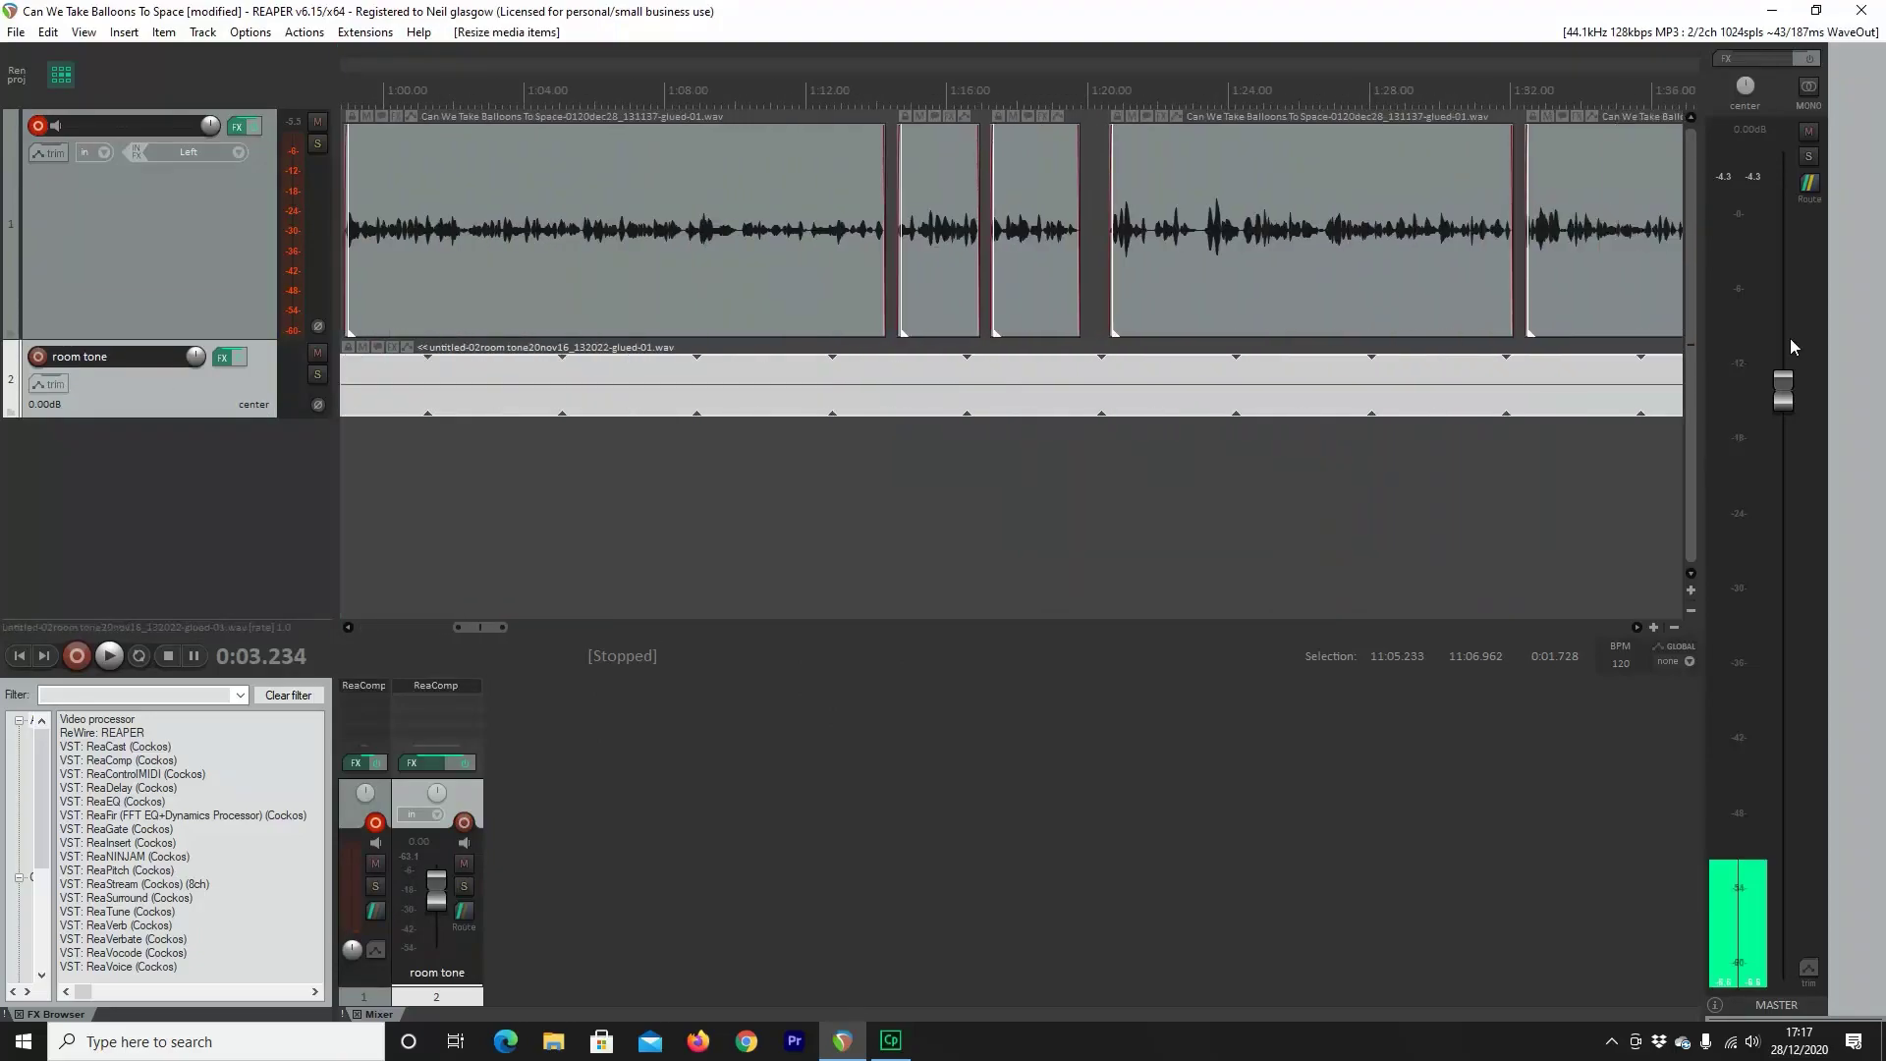
Move the room tone onto track 1, extended to about 11:17, and glue everything into one item
{"action": "scroll", "coordinate": [1509, 429], "scroll_direction": "down", "scroll_amount": 4}
{"action": "scroll", "coordinate": [1509, 428], "scroll_direction": "down", "scroll_amount": 3}
{"action": "left_click_drag", "start_coordinate": [400, 385], "coordinate": [707, 309]}
{"action": "scroll", "coordinate": [703, 387], "scroll_direction": "up", "scroll_amount": 3}
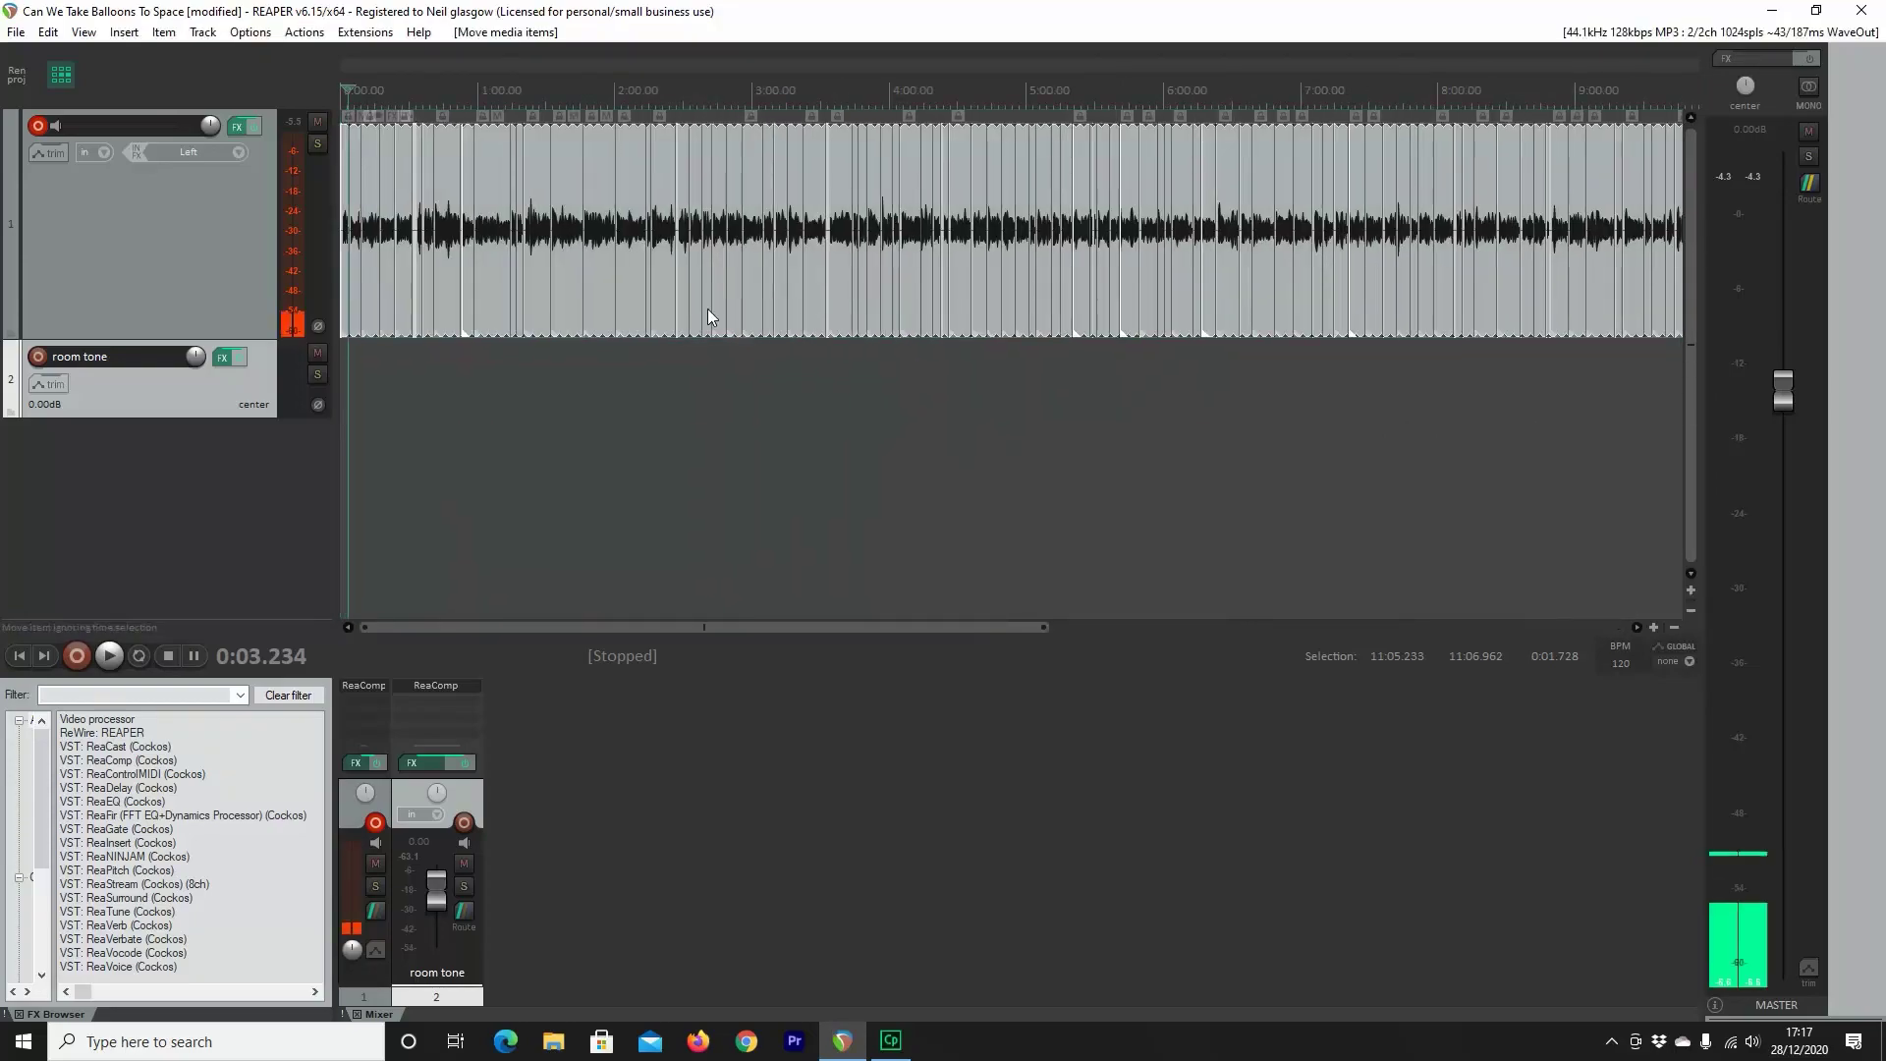
{"action": "key", "text": "ctrl+g"}
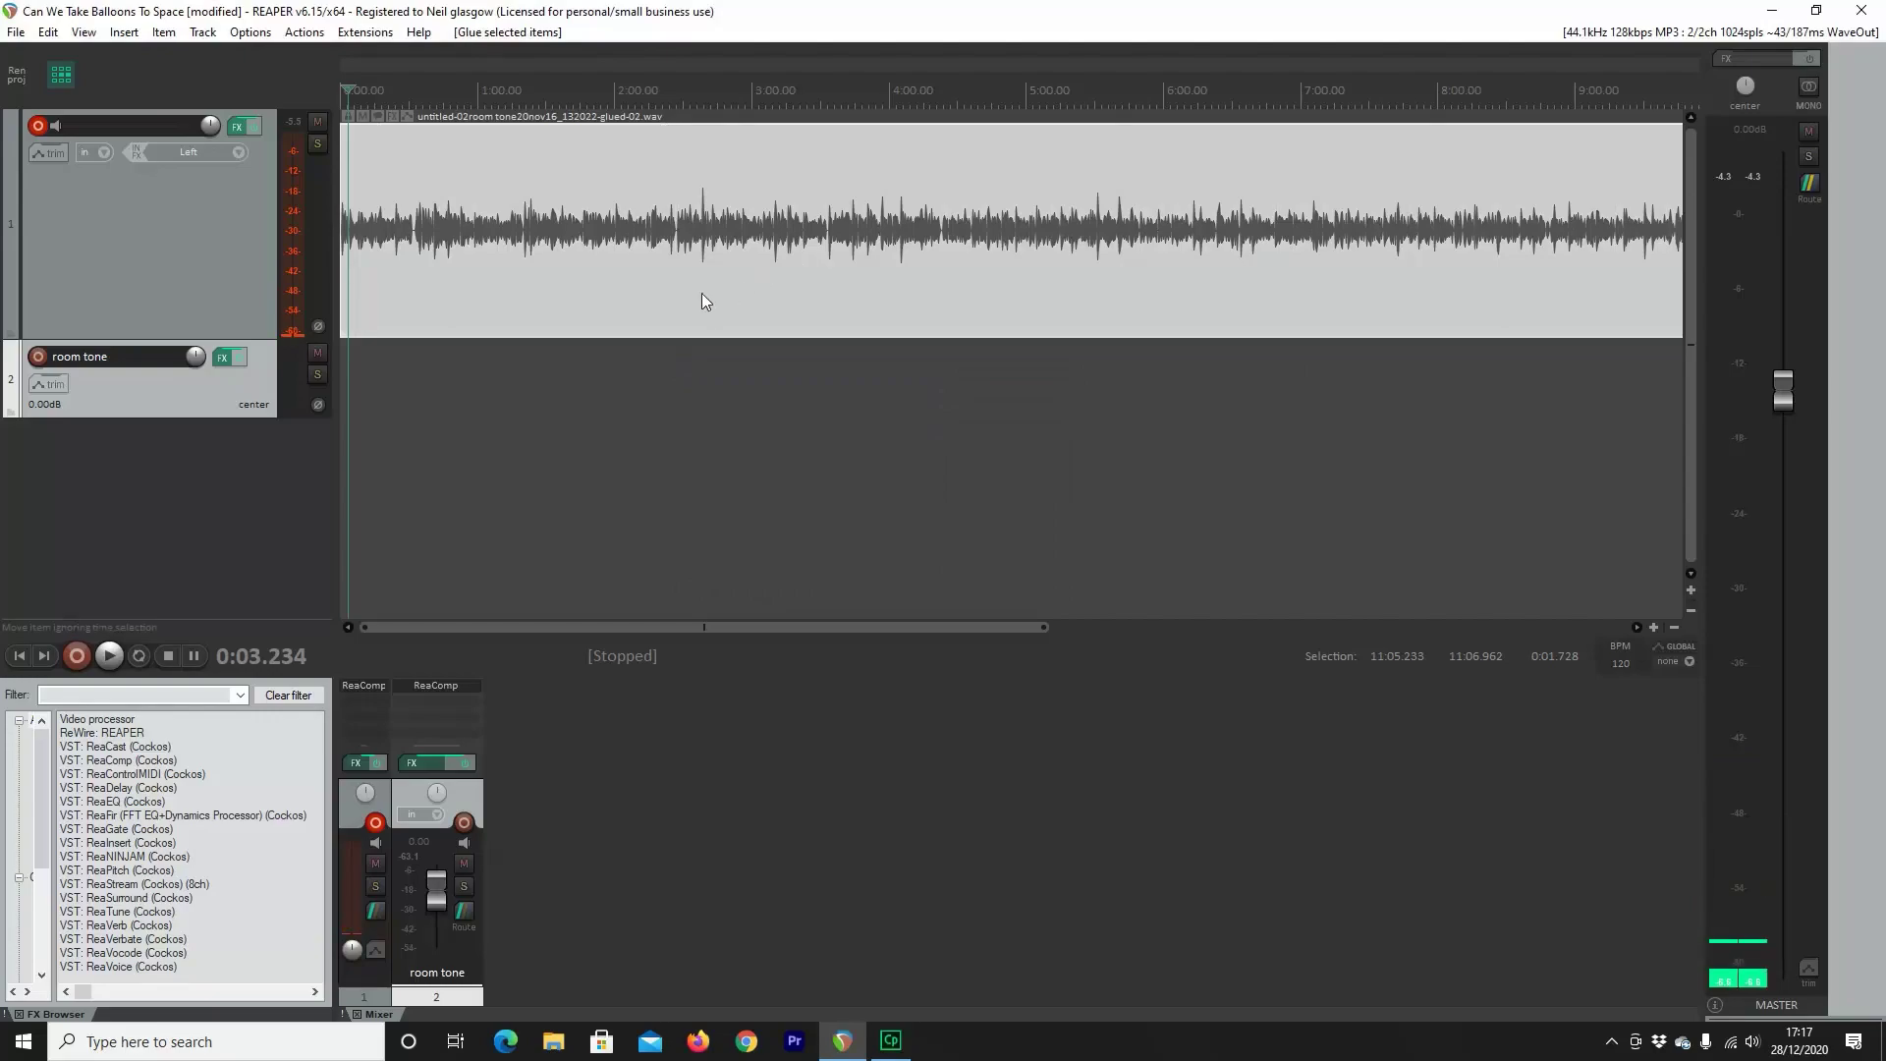
Filter the action list for 'Normalize' and select Xenakios/SWS: Normalize selected takes to dB value
{"action": "left_click", "coordinate": [354, 33]}
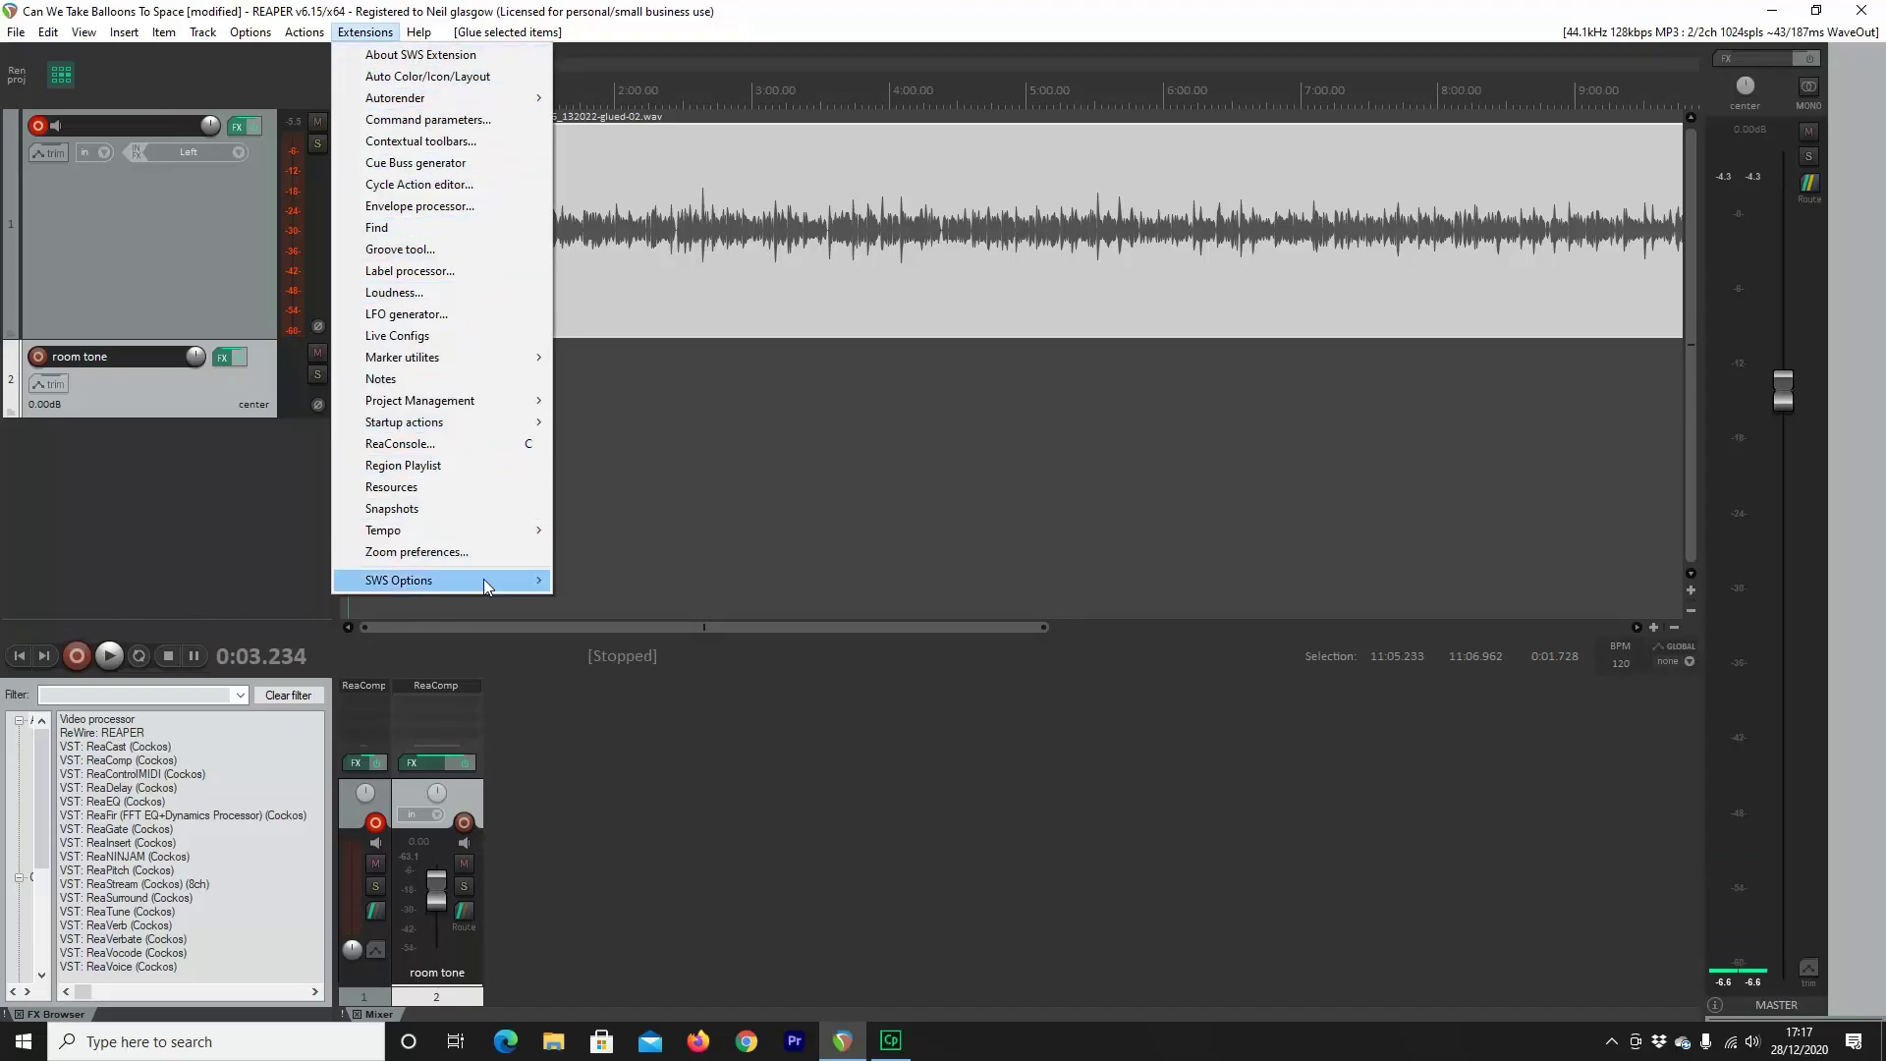
{"action": "mouse_move", "coordinate": [495, 581]}
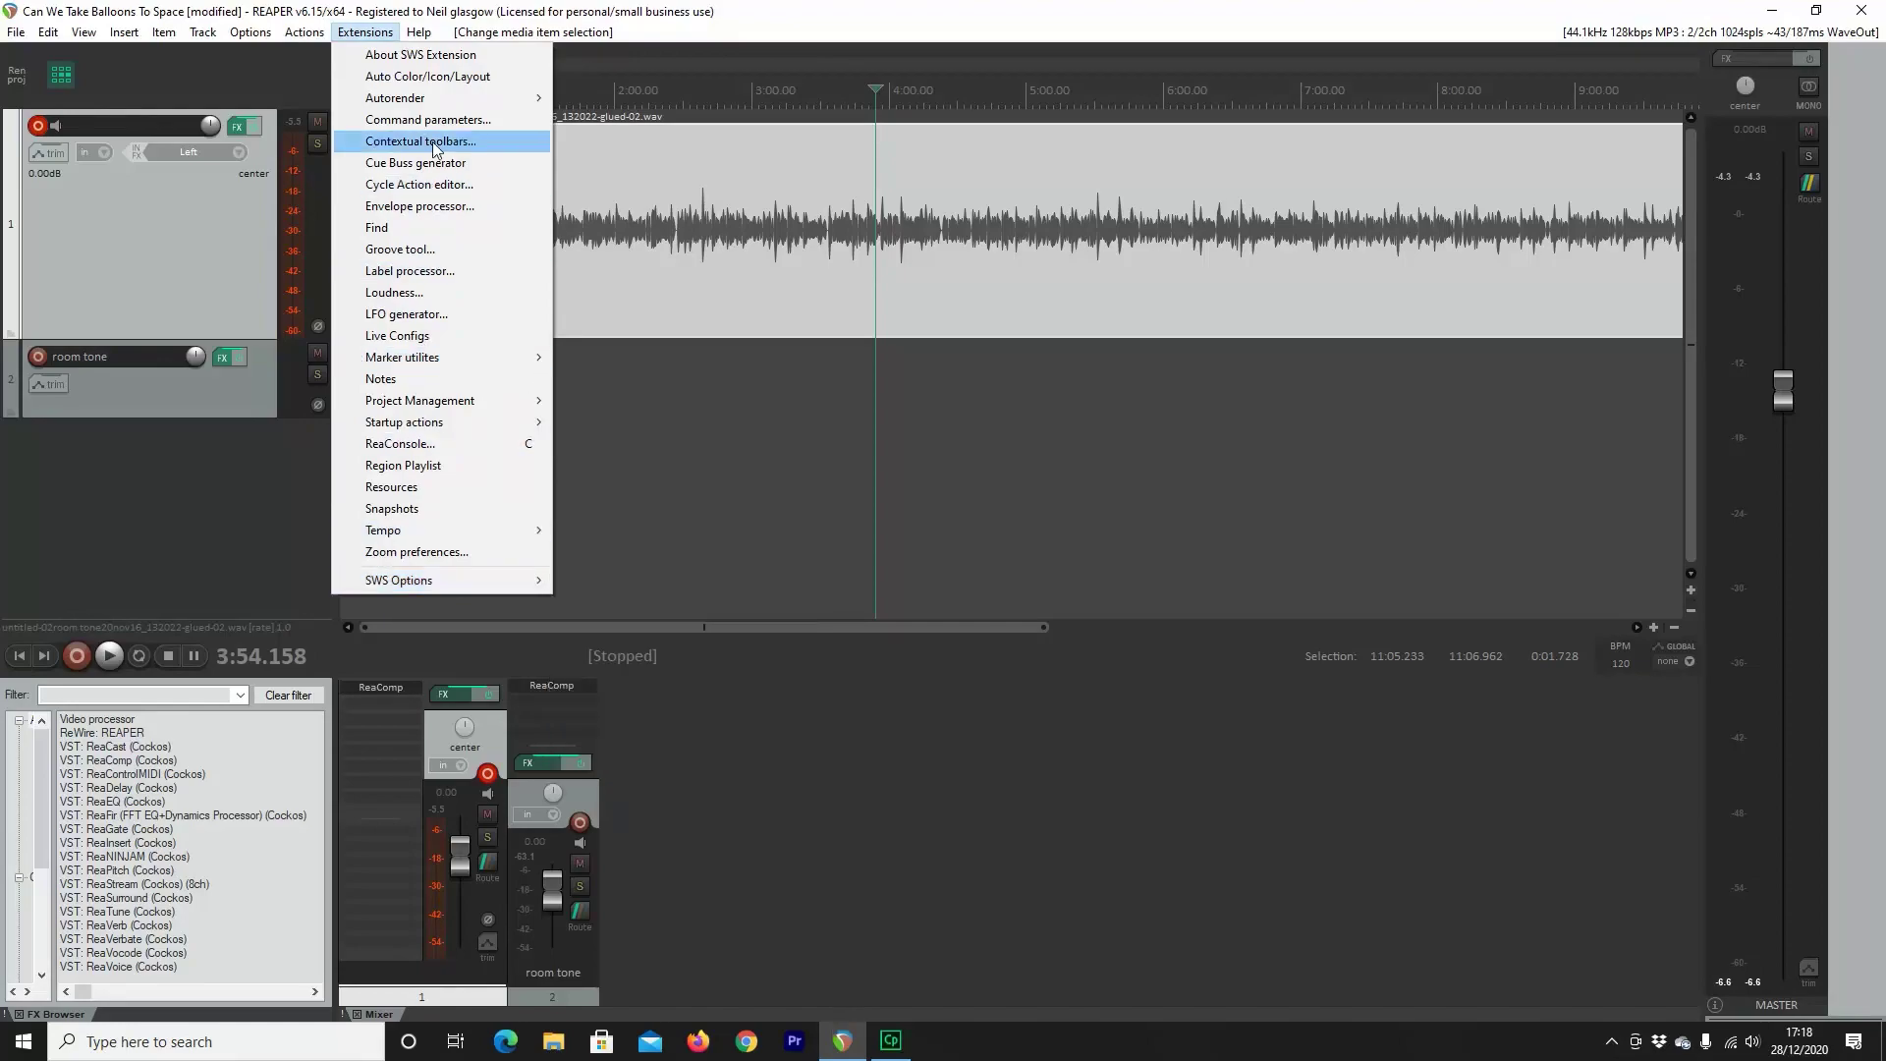
{"action": "mouse_move", "coordinate": [294, 33]}
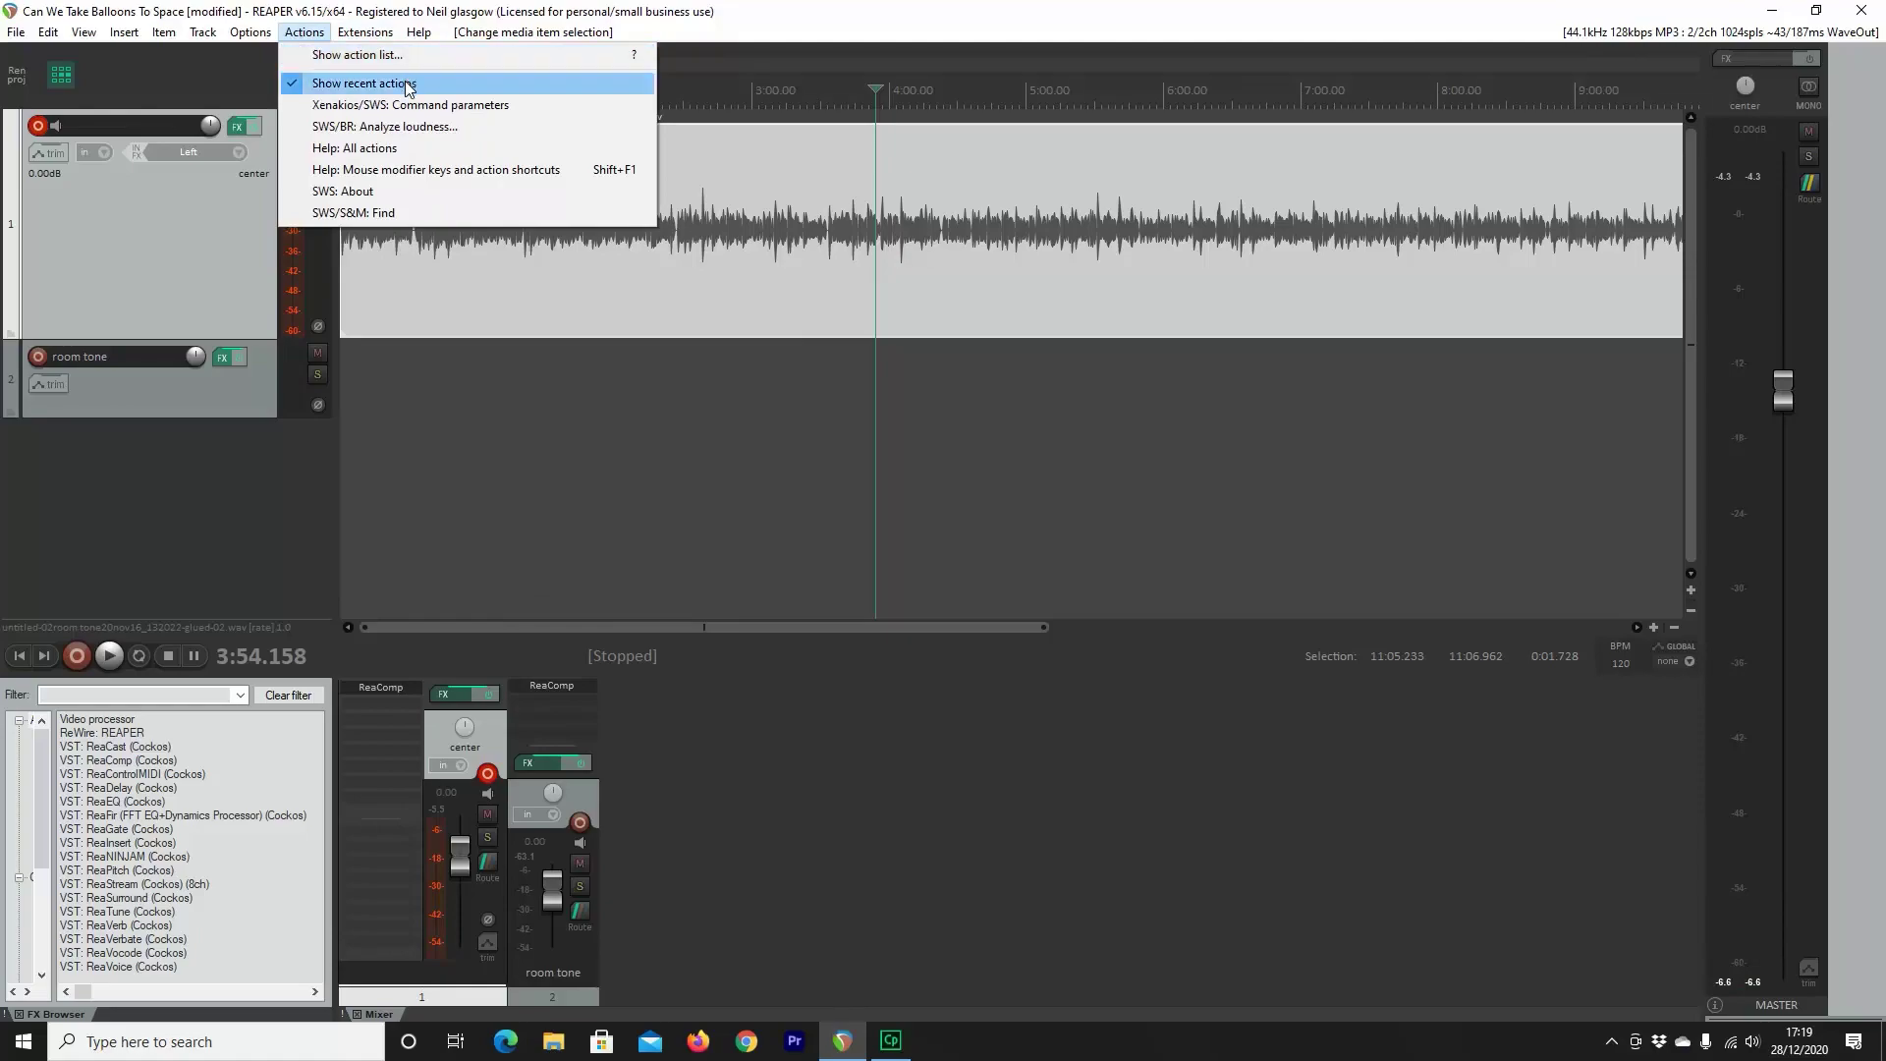
{"action": "left_click", "coordinate": [373, 55]}
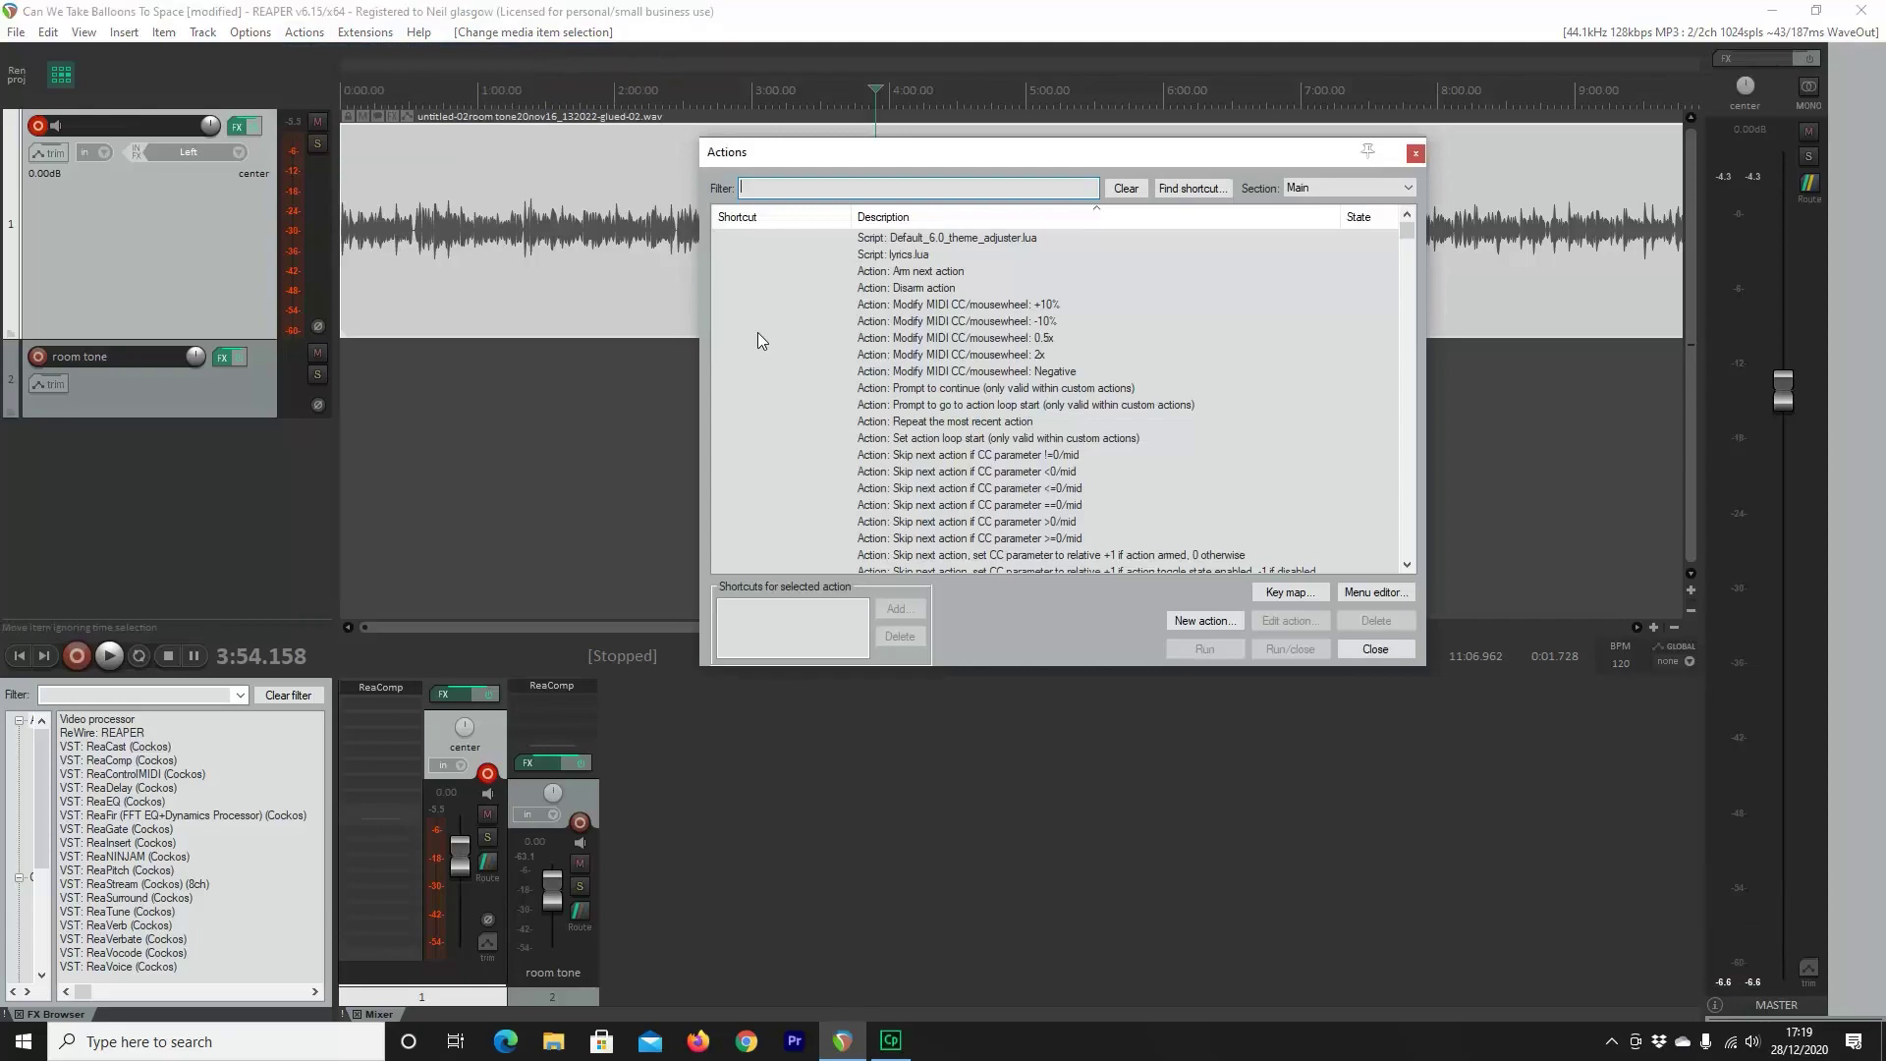
{"action": "type", "text": "N"}
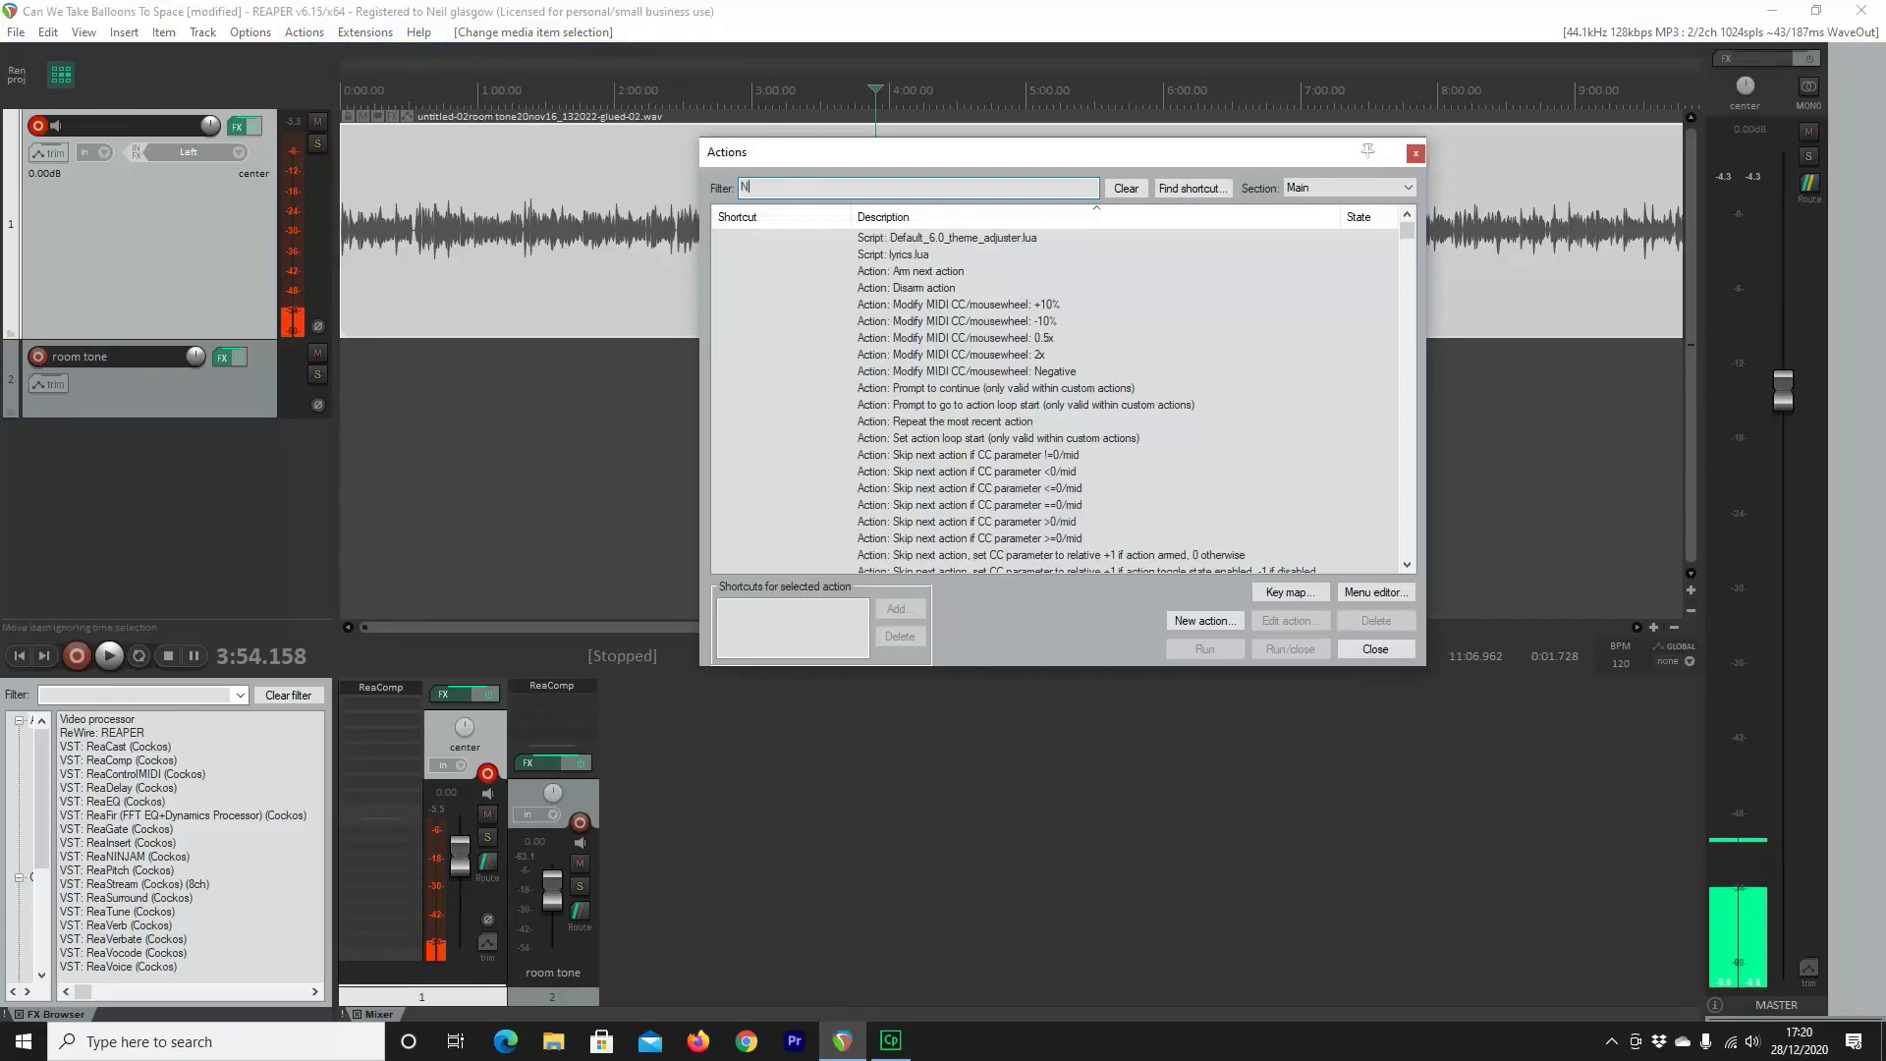
{"action": "type", "text": "orma"}
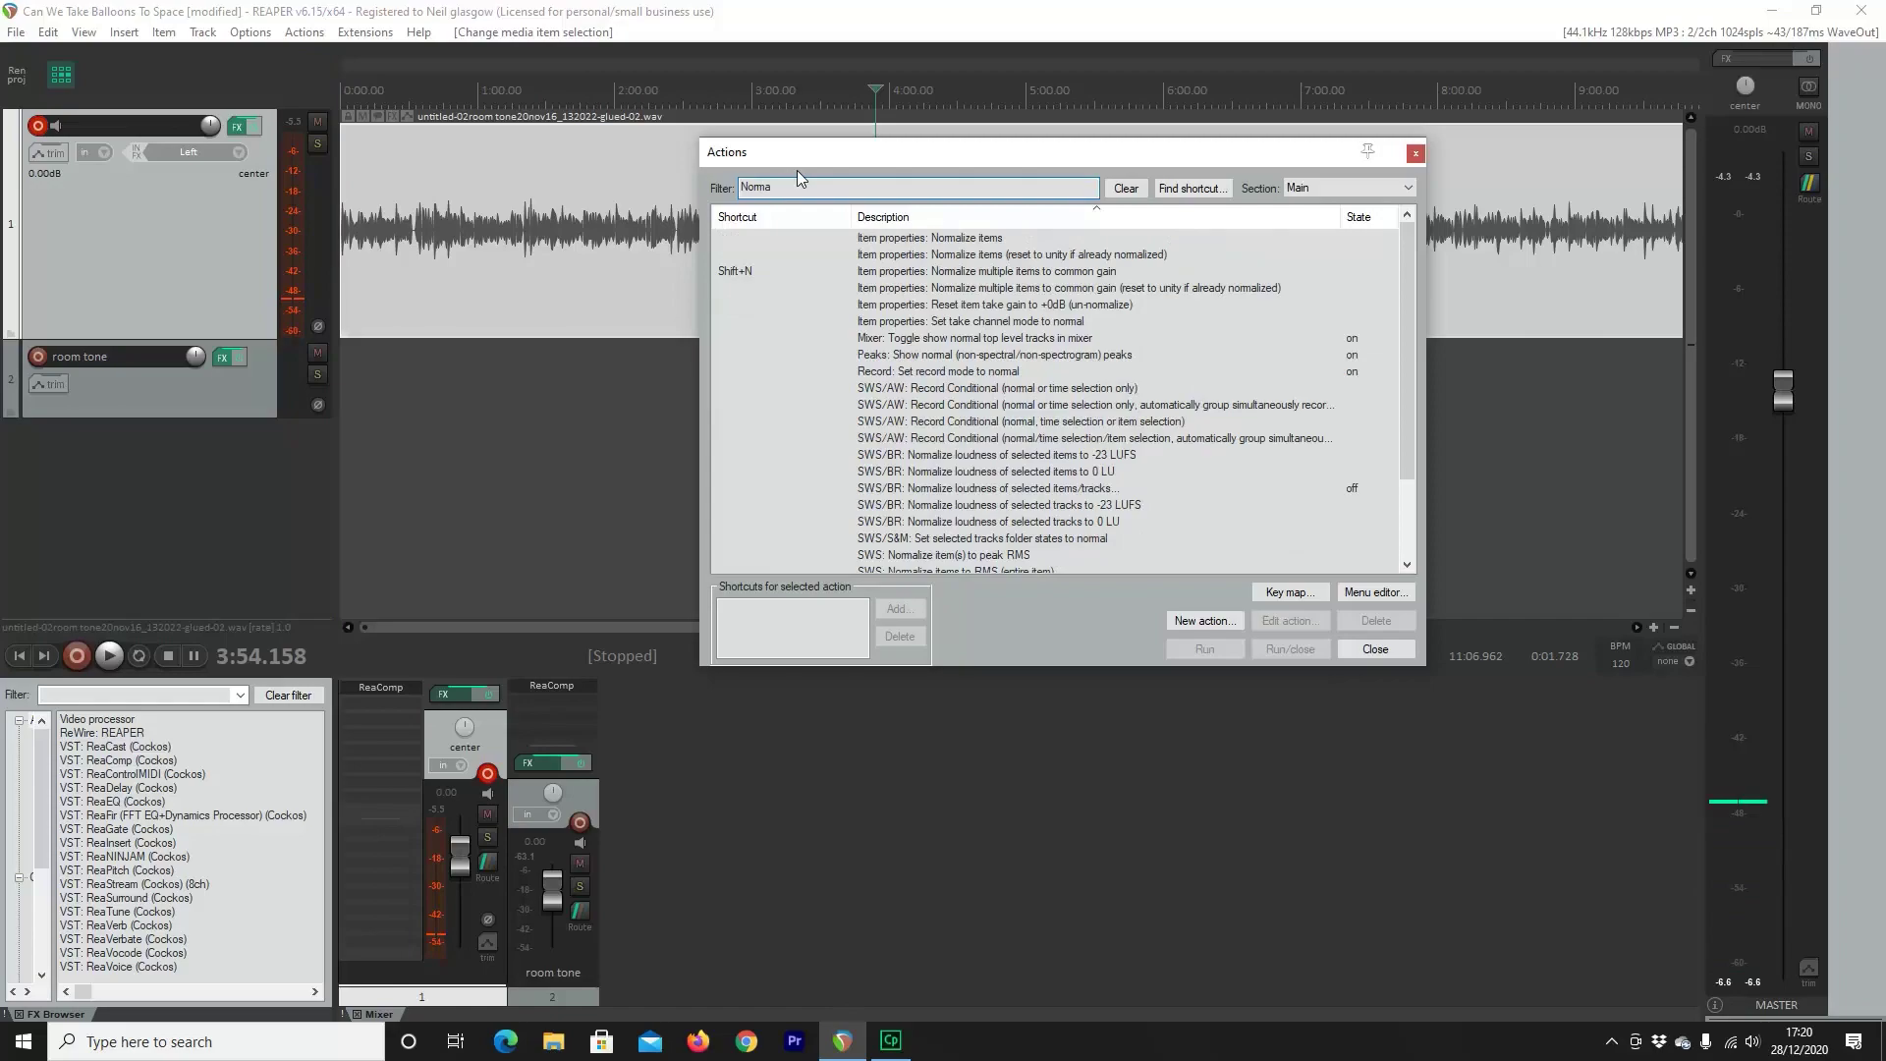
{"action": "type", "text": "liz"}
{"action": "type", "text": "e"}
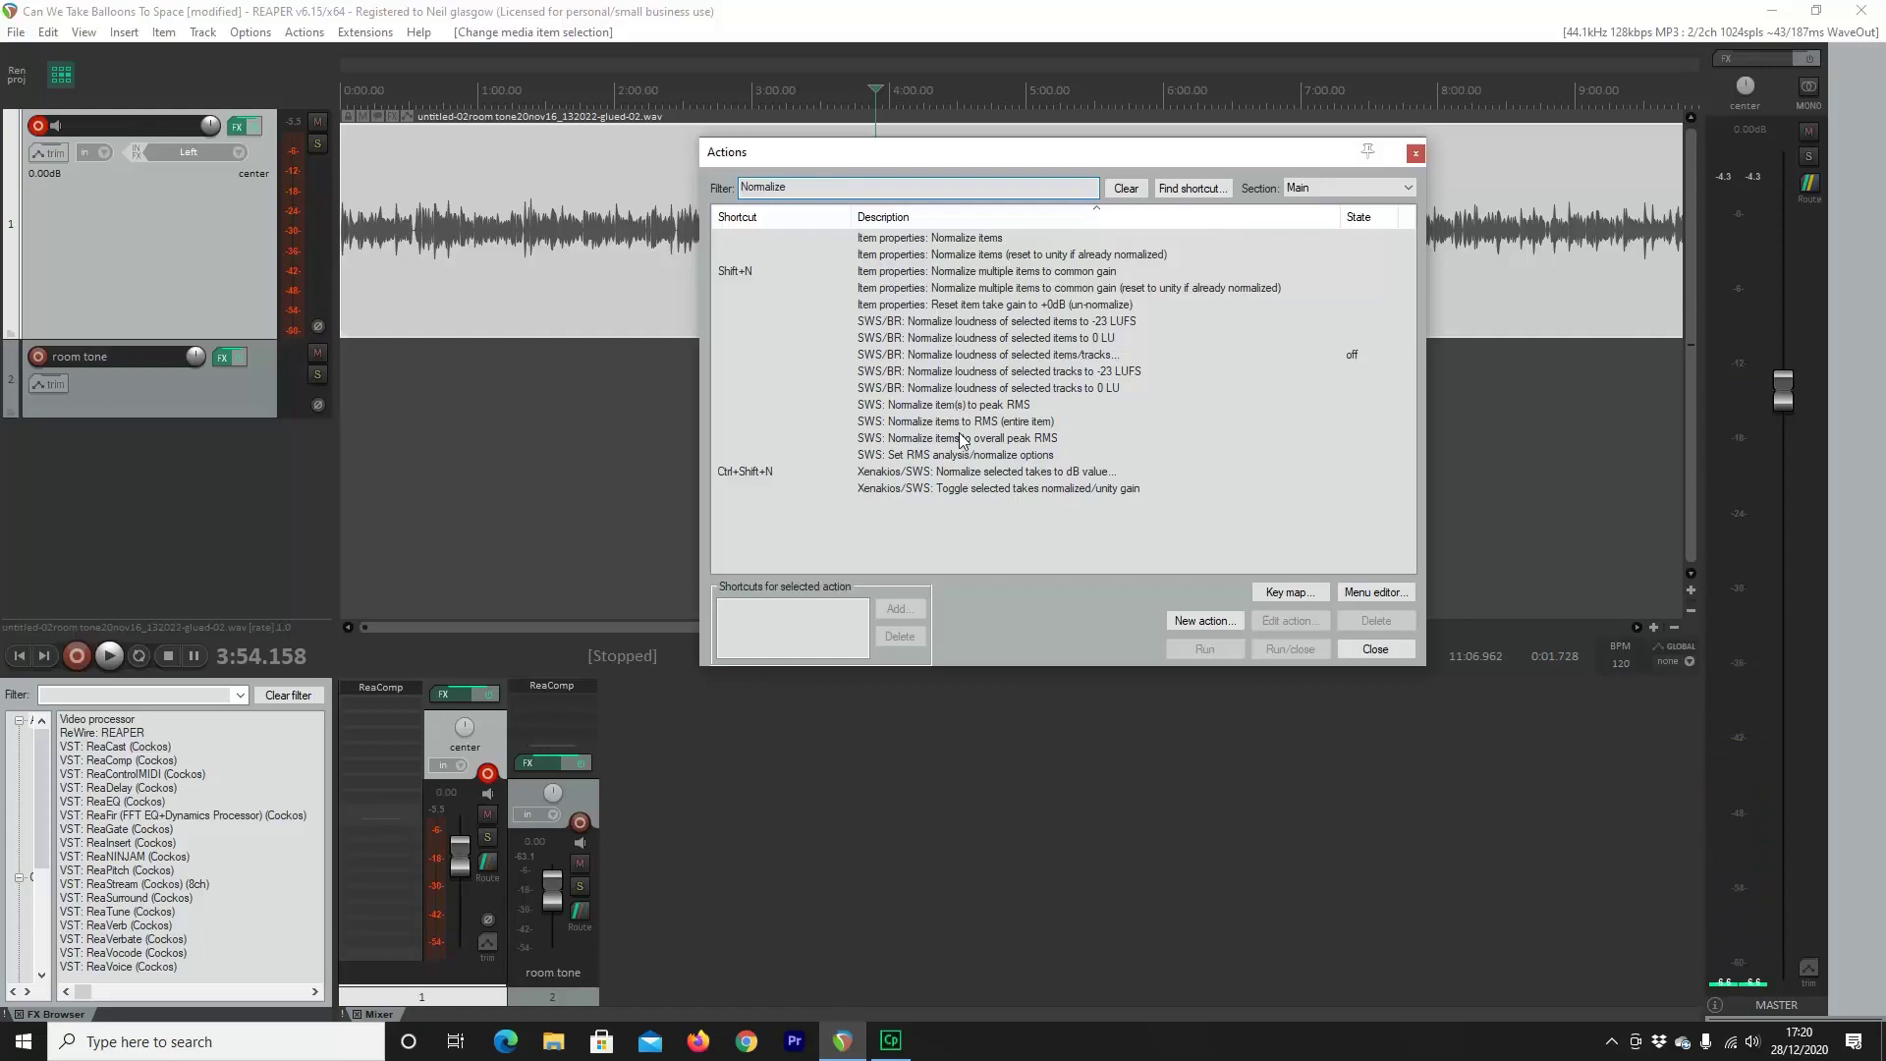
{"action": "left_click", "coordinate": [973, 473]}
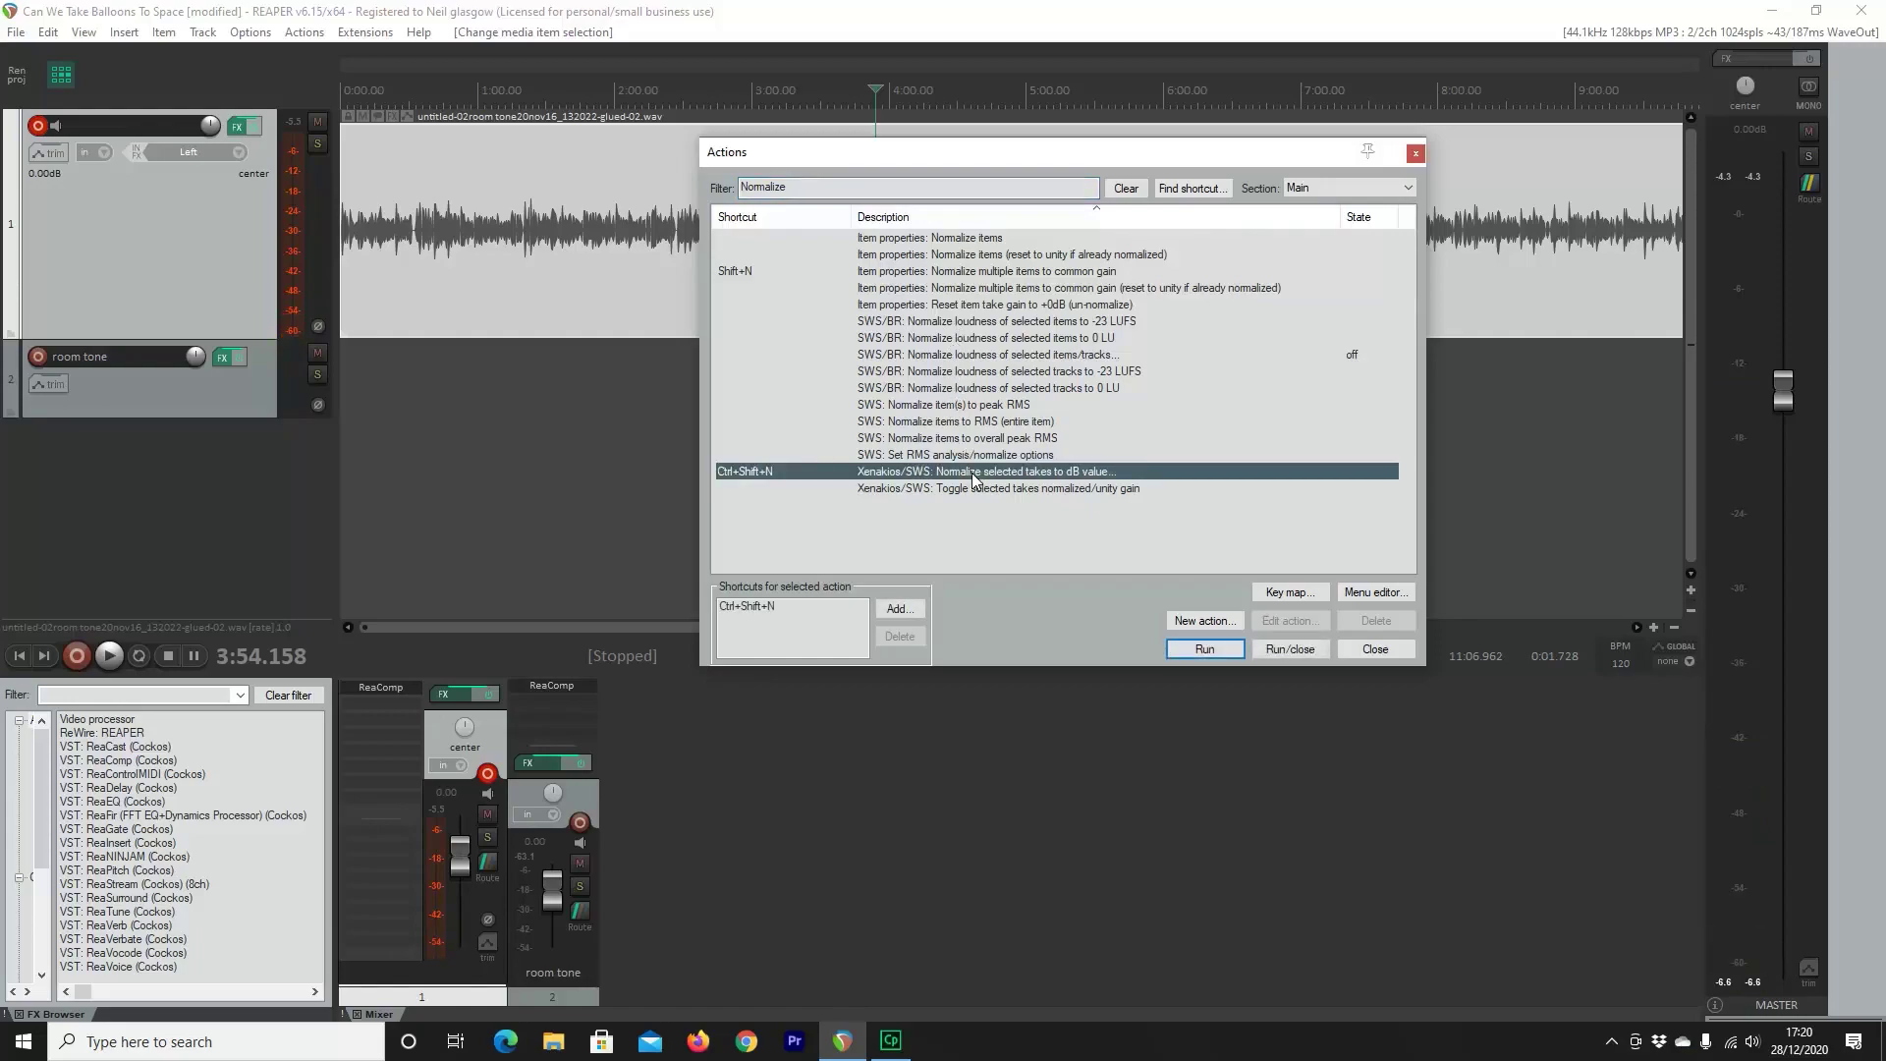
Assign Ctrl+Shift+N as the keyboard shortcut for that normalize action
{"action": "left_click", "coordinate": [898, 610]}
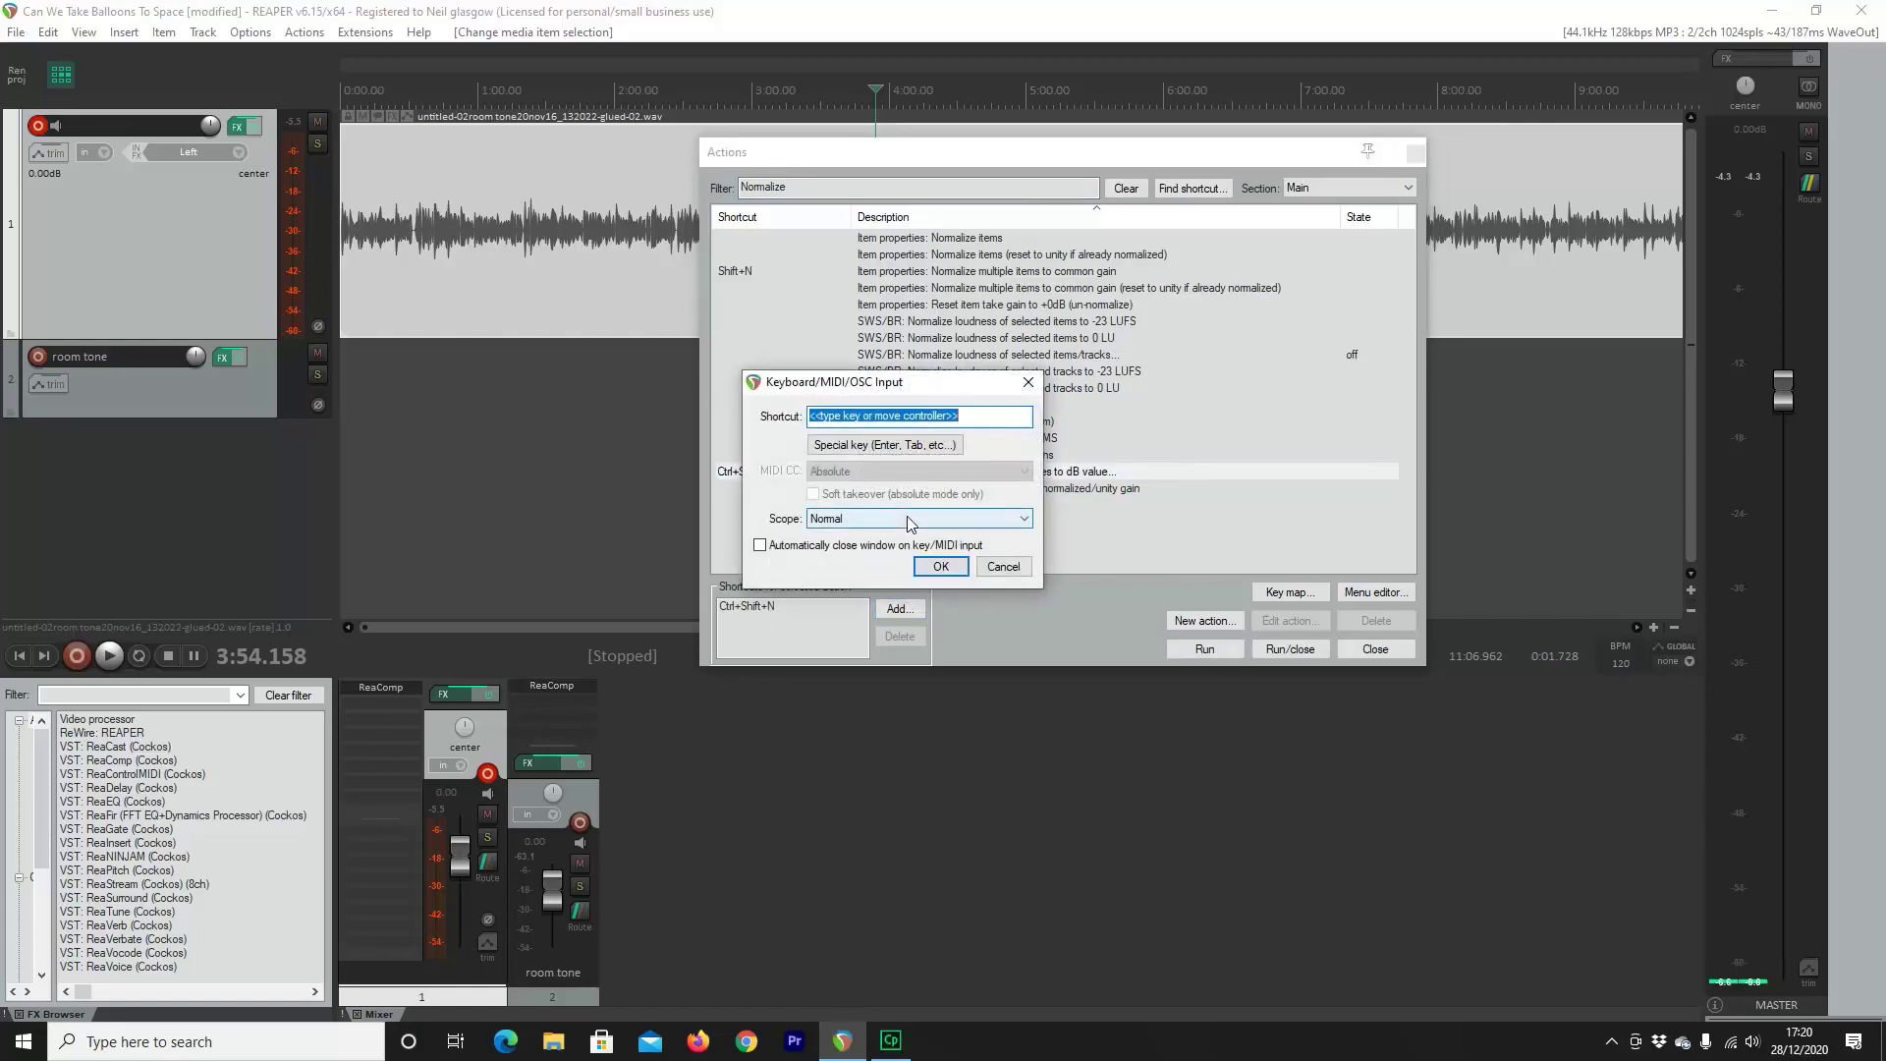
{"action": "key", "text": "ctrl+shift+n"}
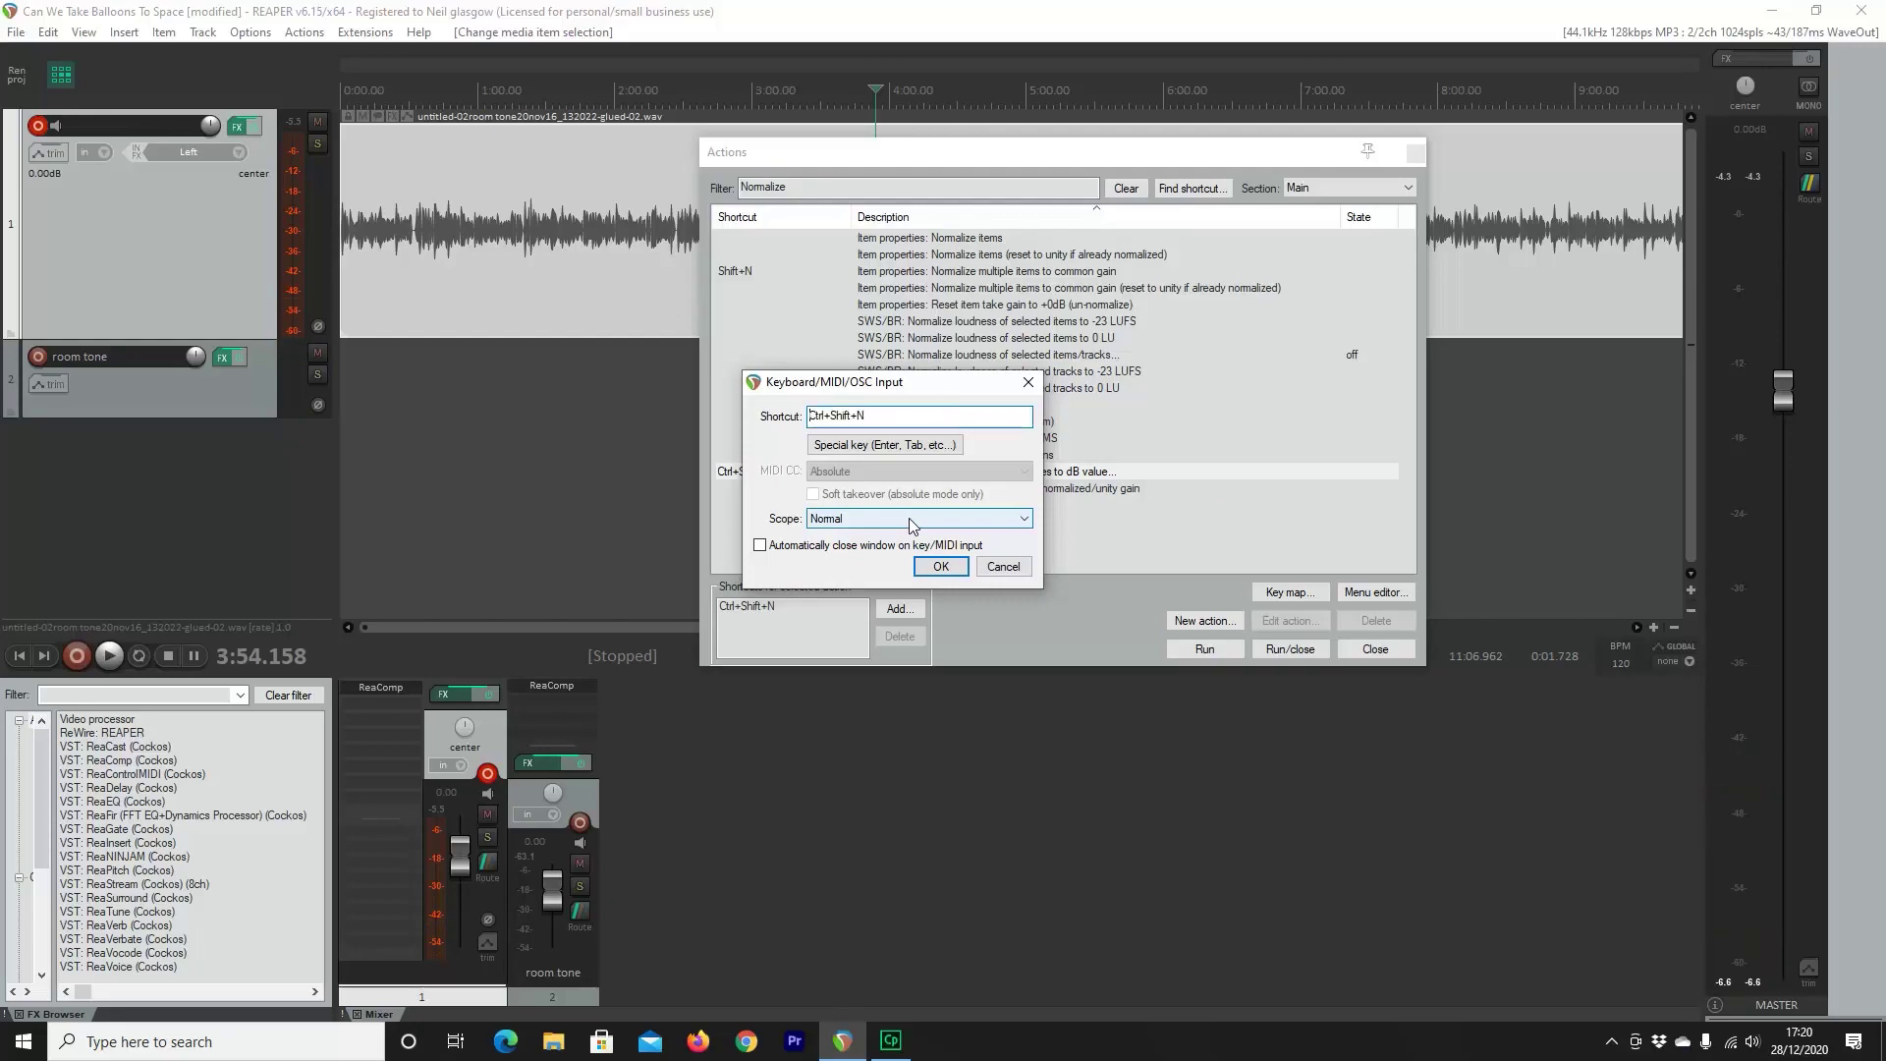
{"action": "left_click", "coordinate": [939, 571]}
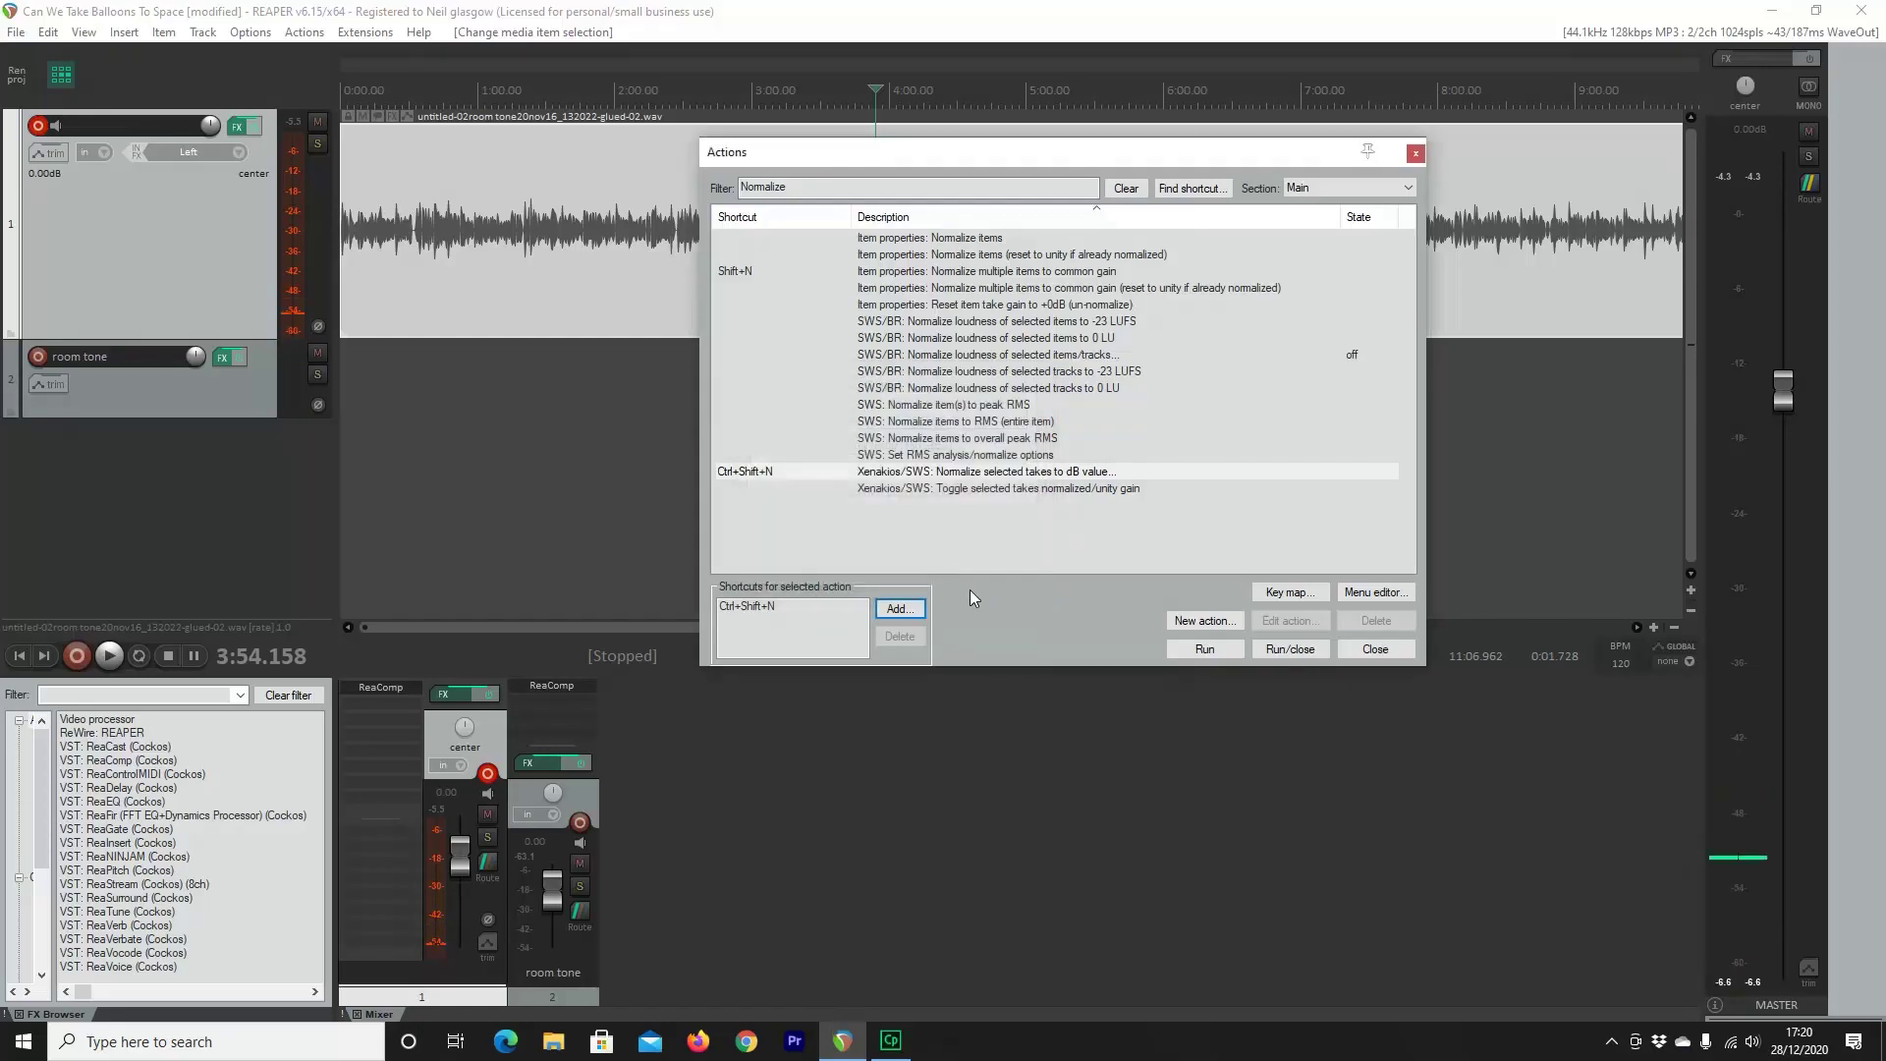
Normalize the glued item to -1 dB, then rerun normalization with a new negative target
{"action": "left_click", "coordinate": [1210, 651]}
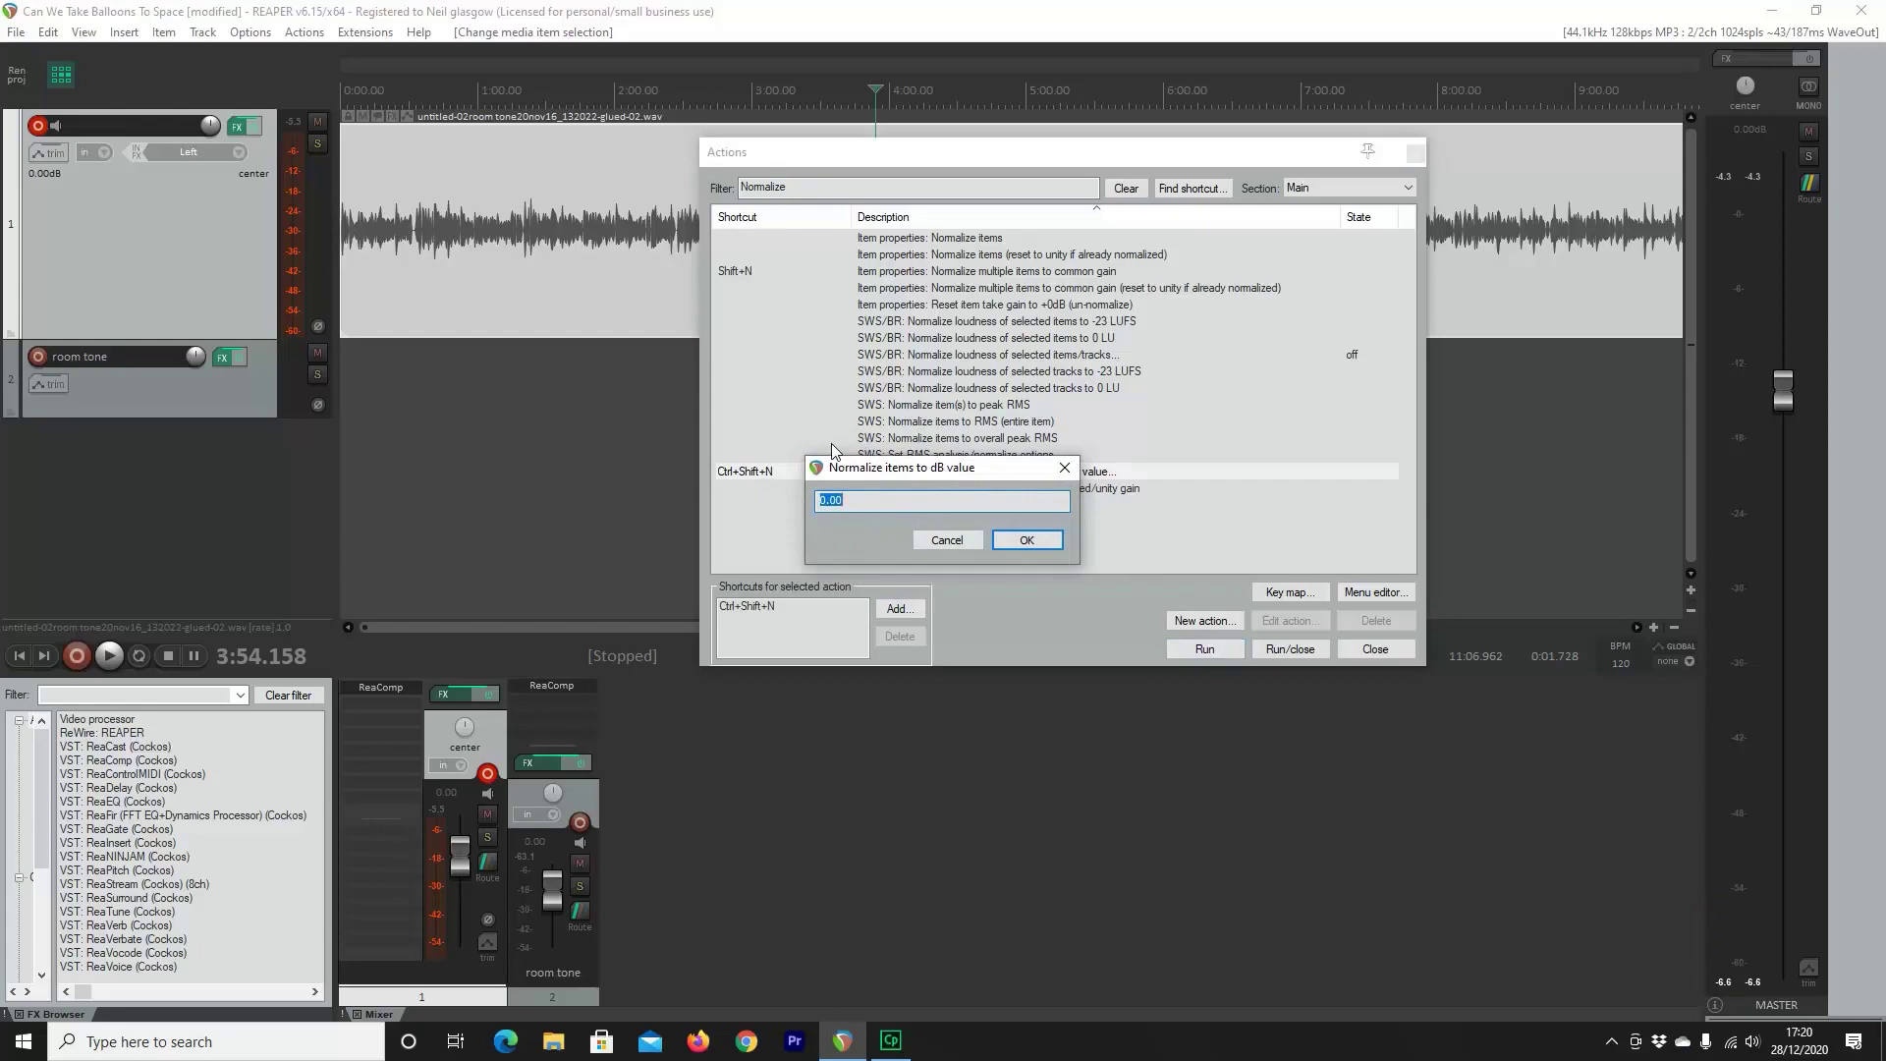
{"action": "type", "text": "-"}
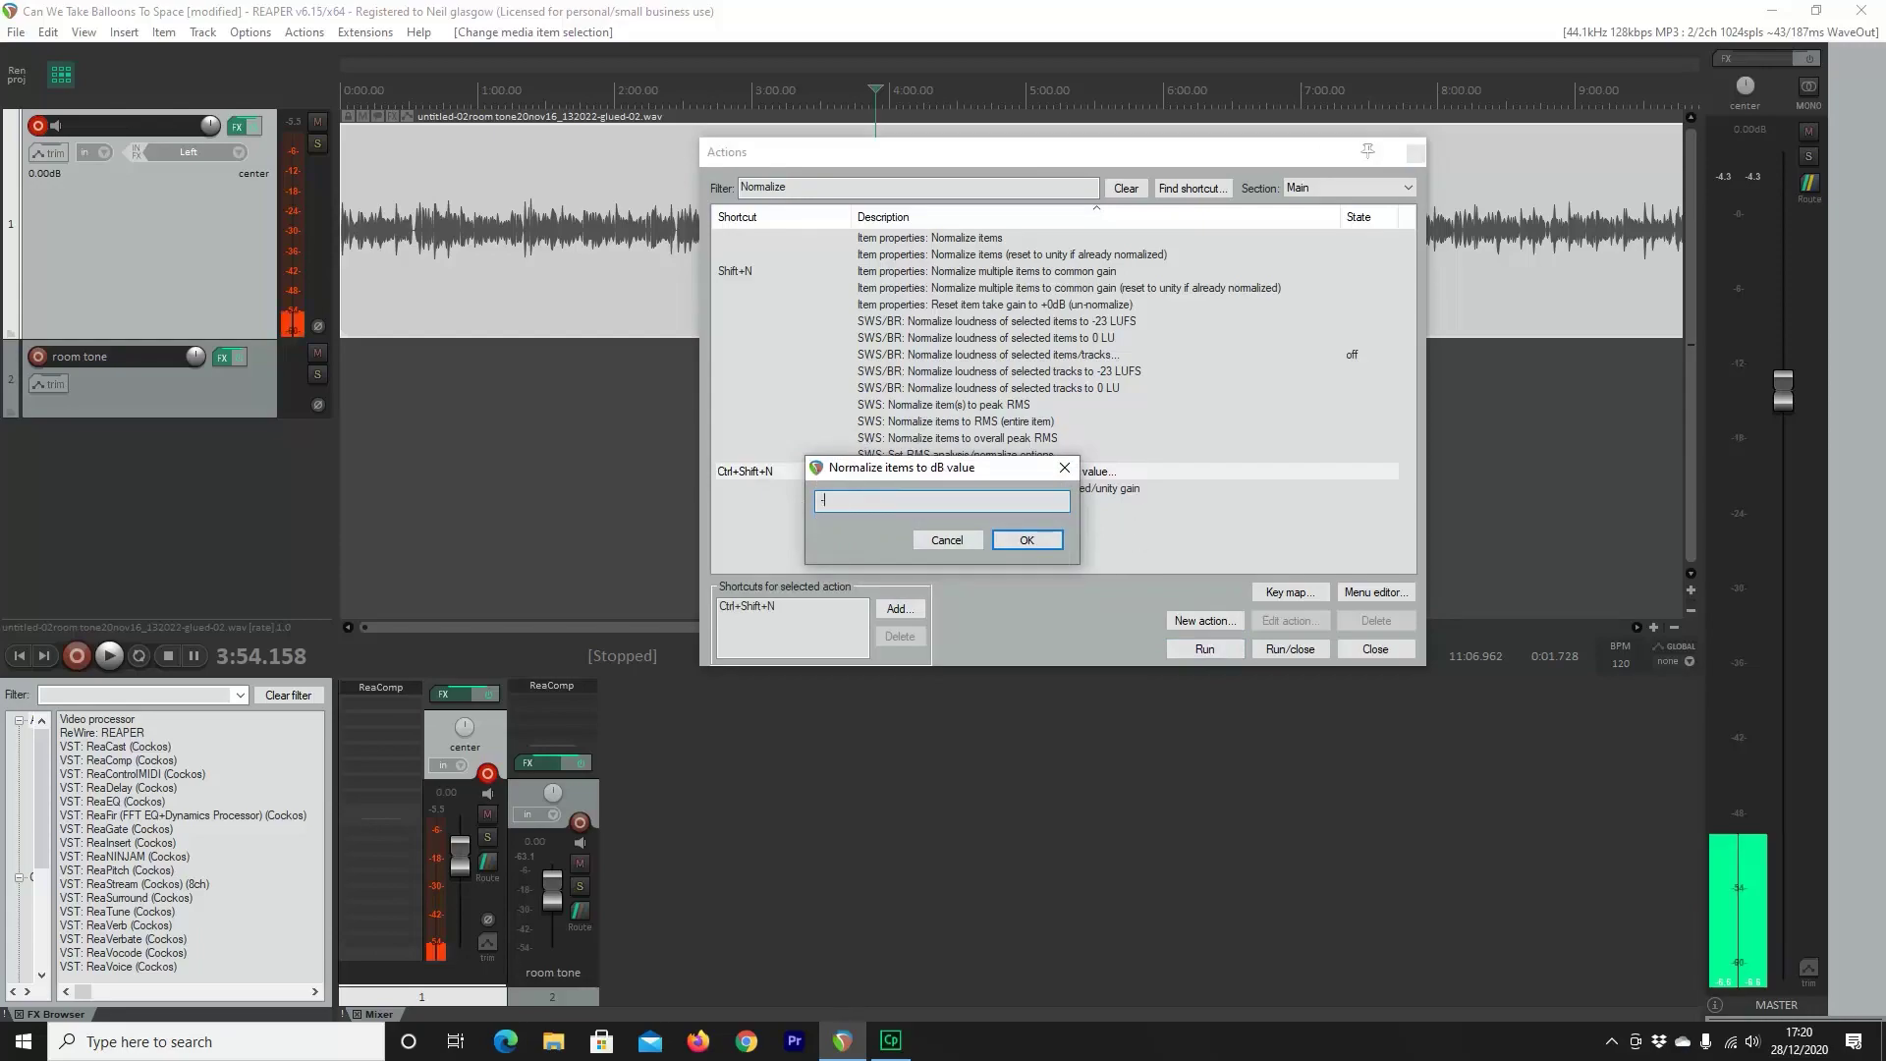
{"action": "type", "text": "1"}
{"action": "key", "text": "Return"}
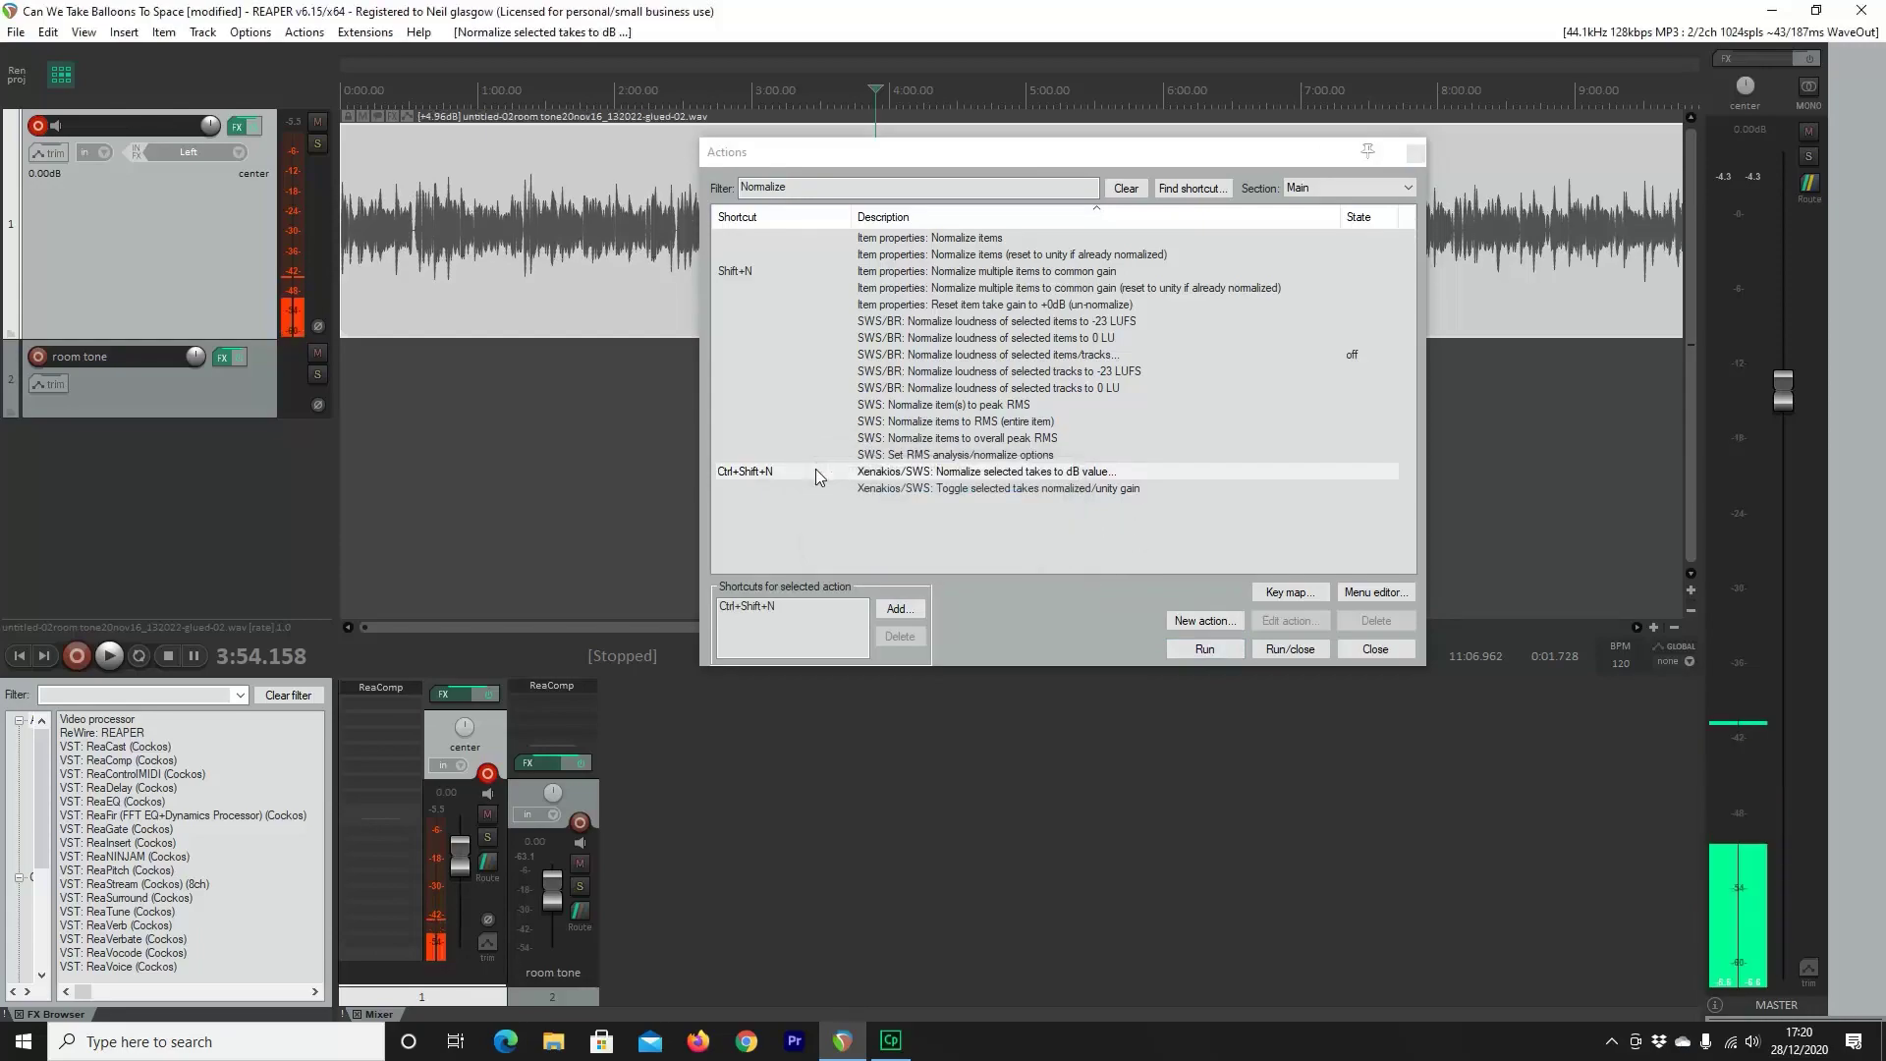
{"action": "double_click", "coordinate": [815, 472]}
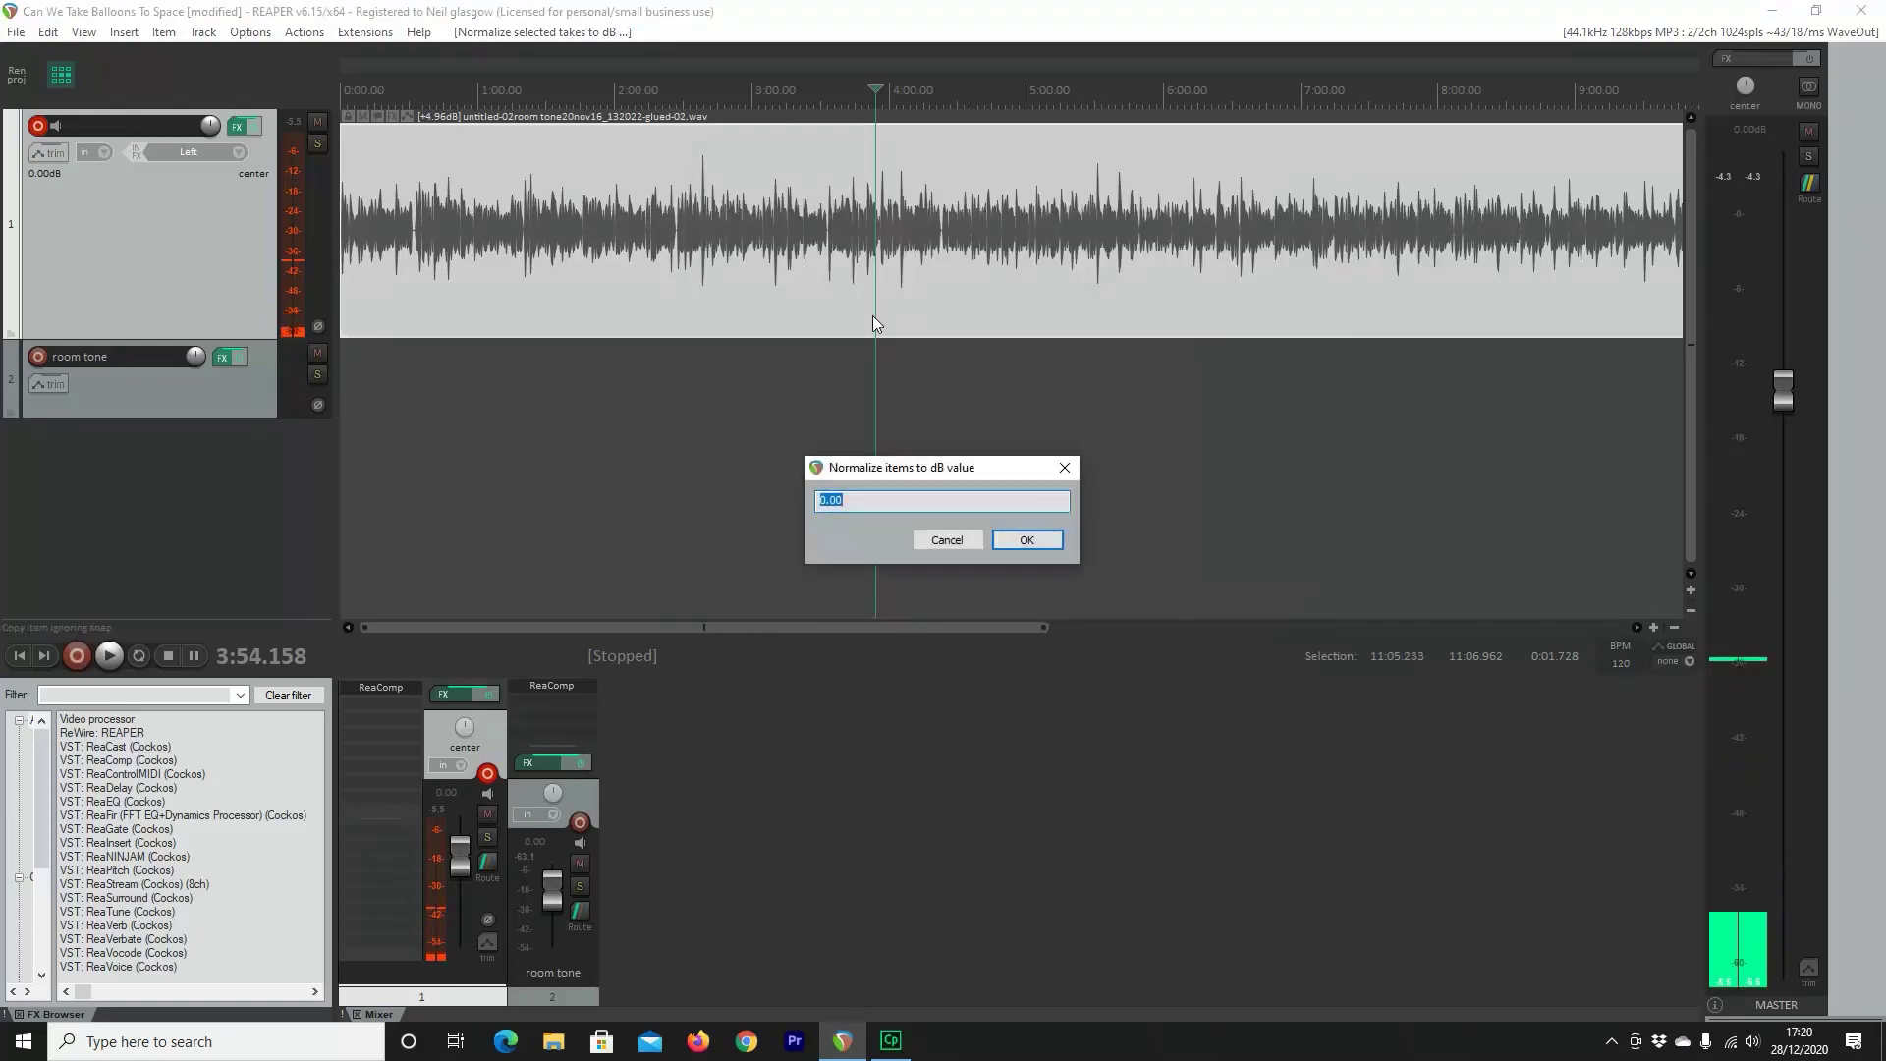
{"action": "type", "text": "-1"}
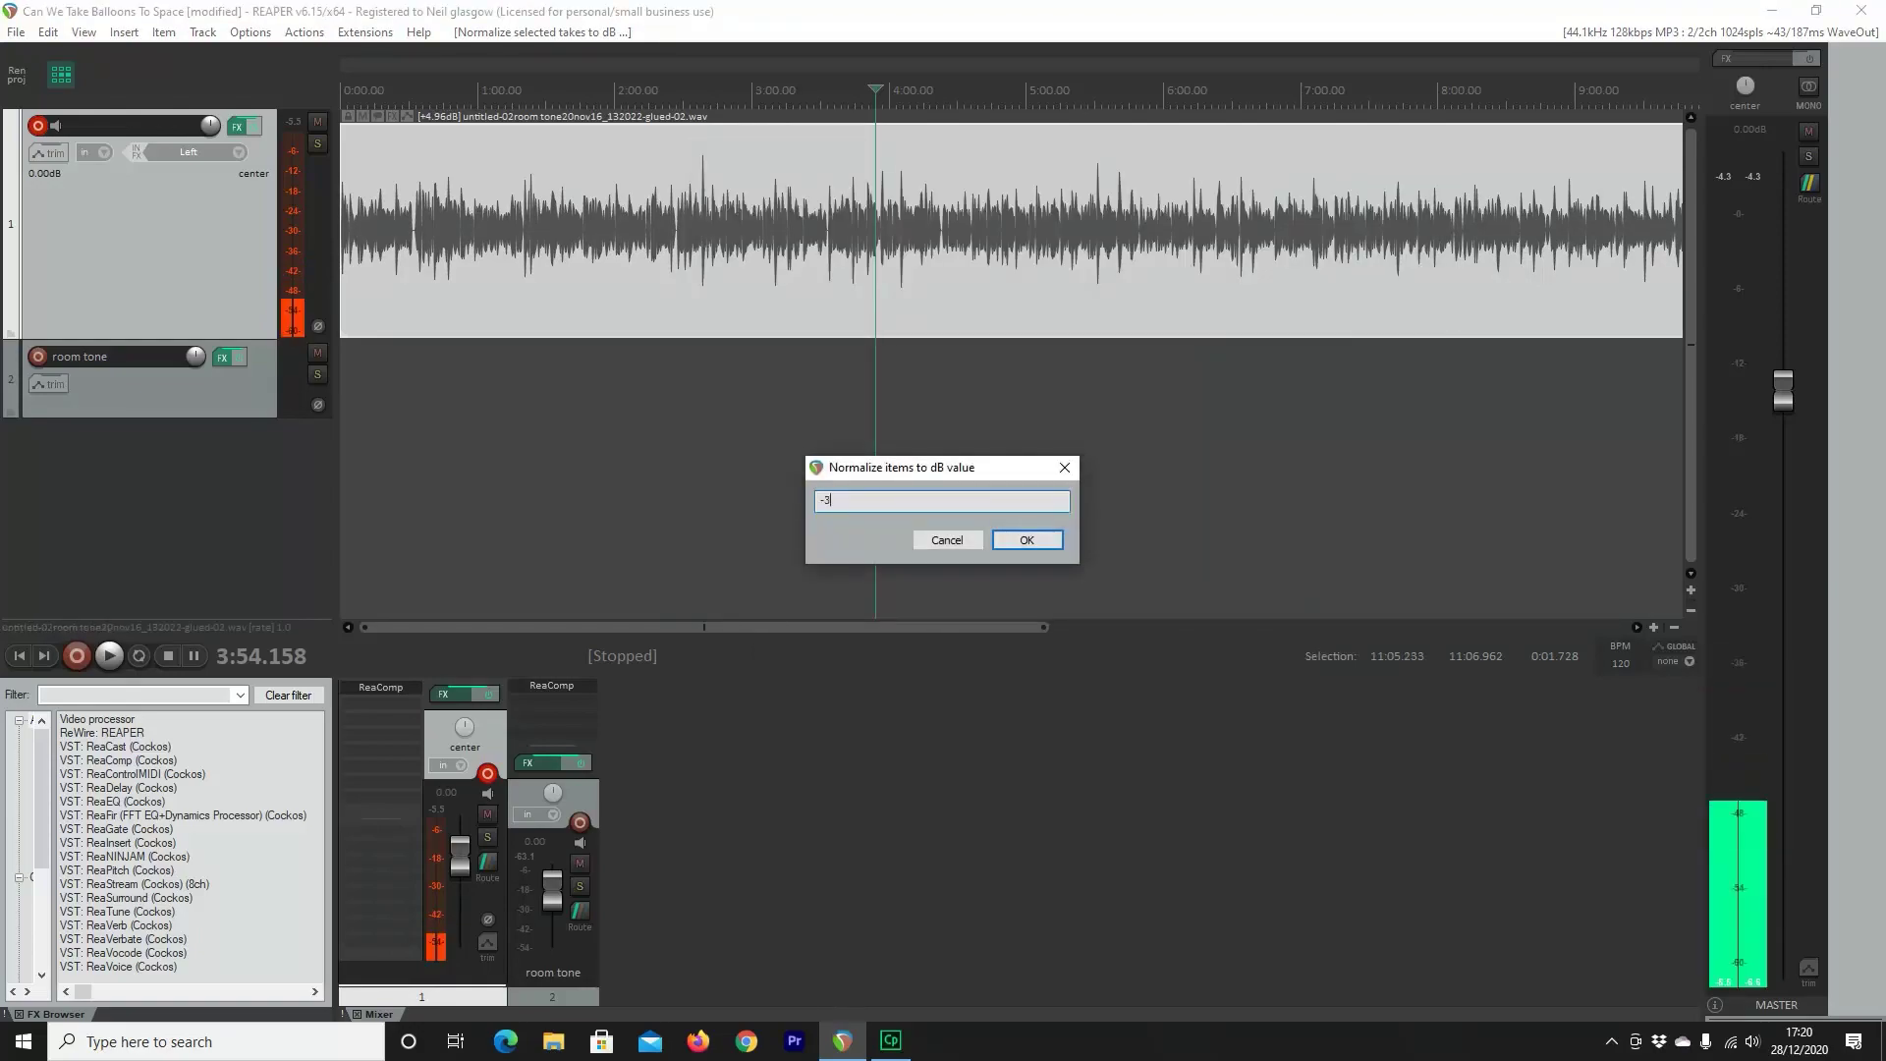
{"action": "key", "text": "Return"}
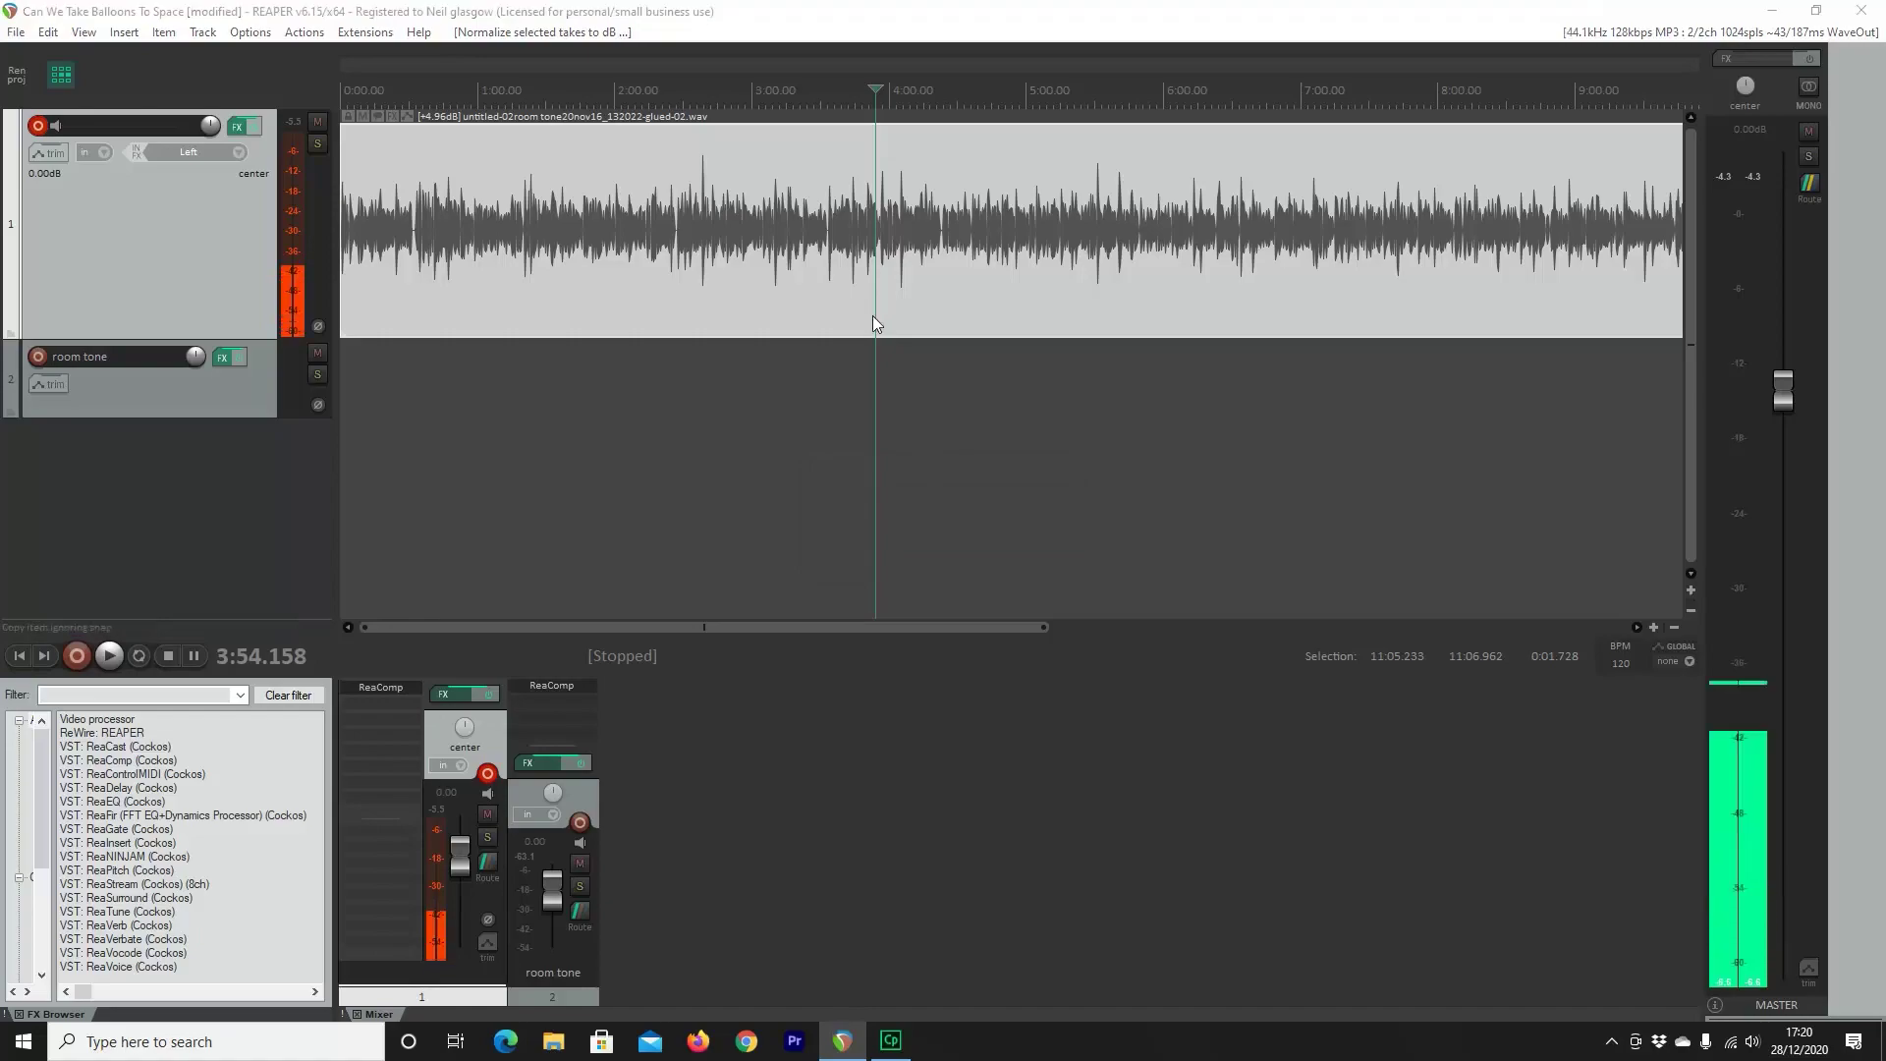
Renormalize the item to -4 dB, then +5 dB, then -8 dB
{"action": "key", "text": "ctrl+shift+n"}
{"action": "type", "text": "-"}
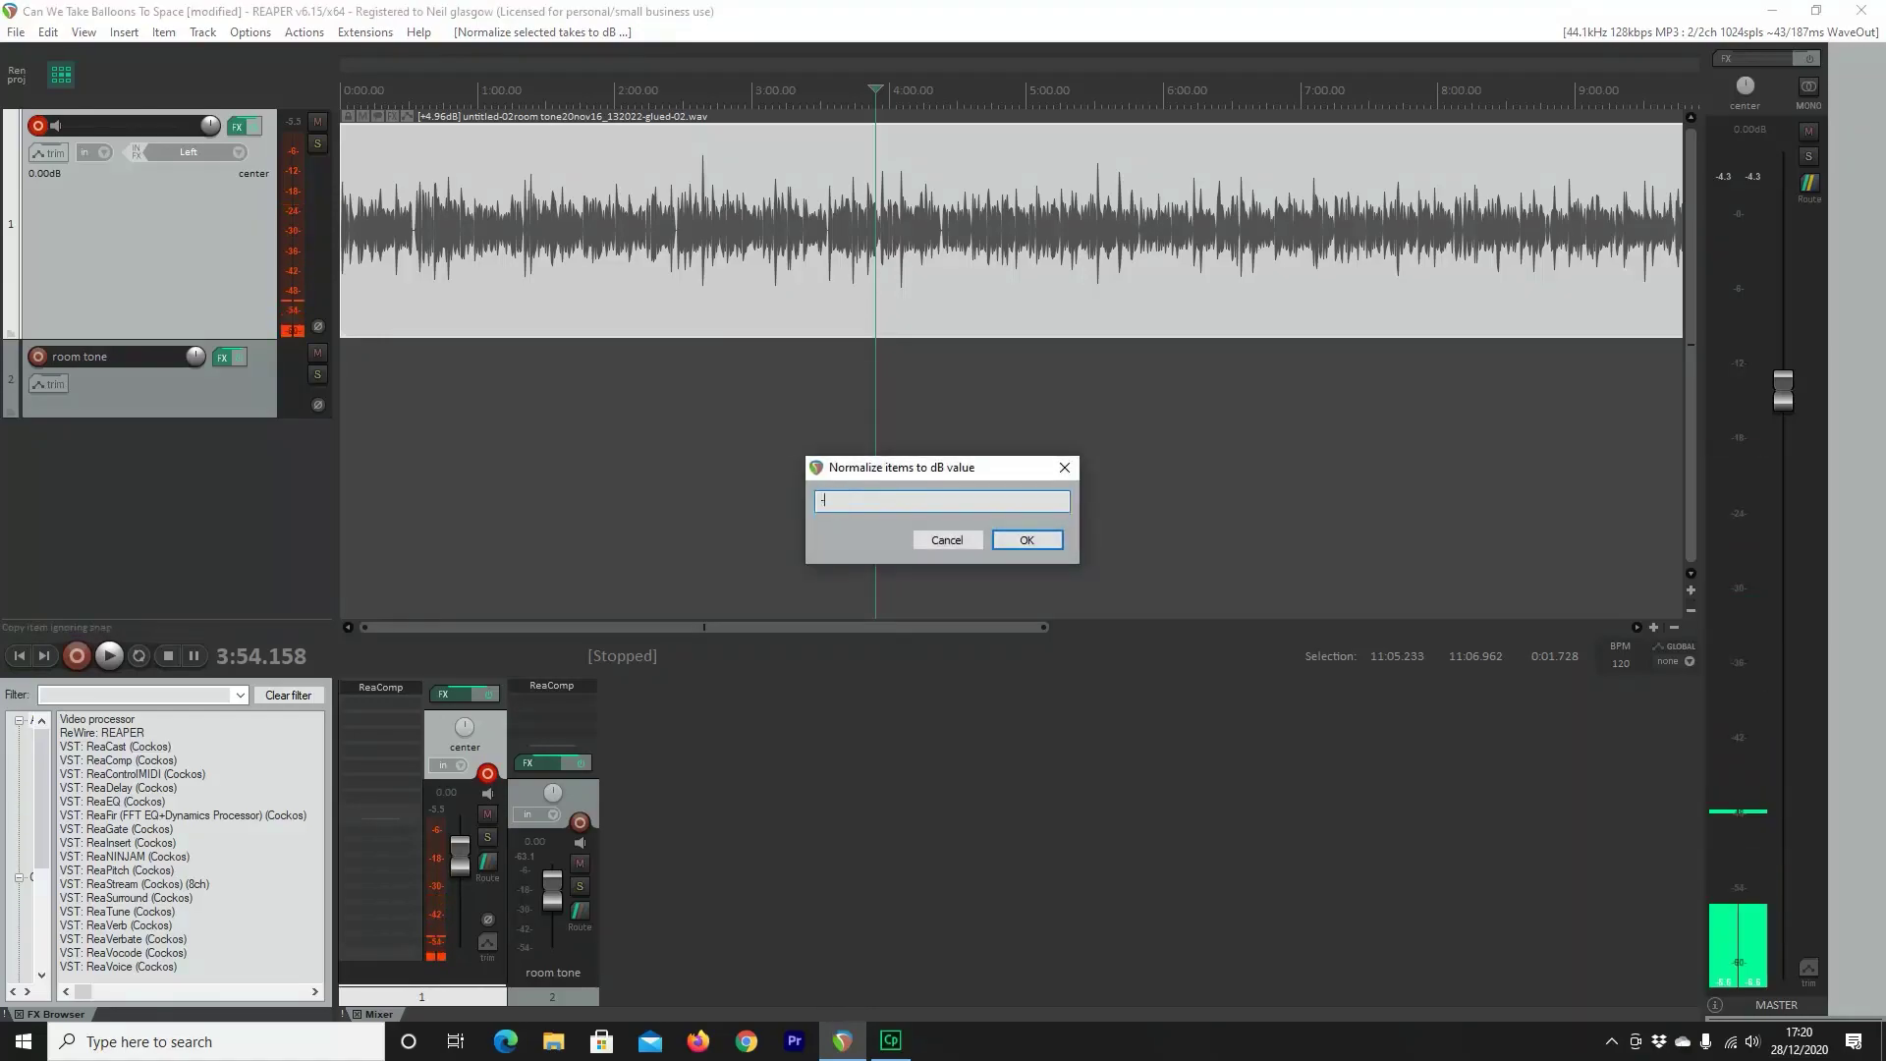
{"action": "type", "text": "4"}
{"action": "key", "text": "Return"}
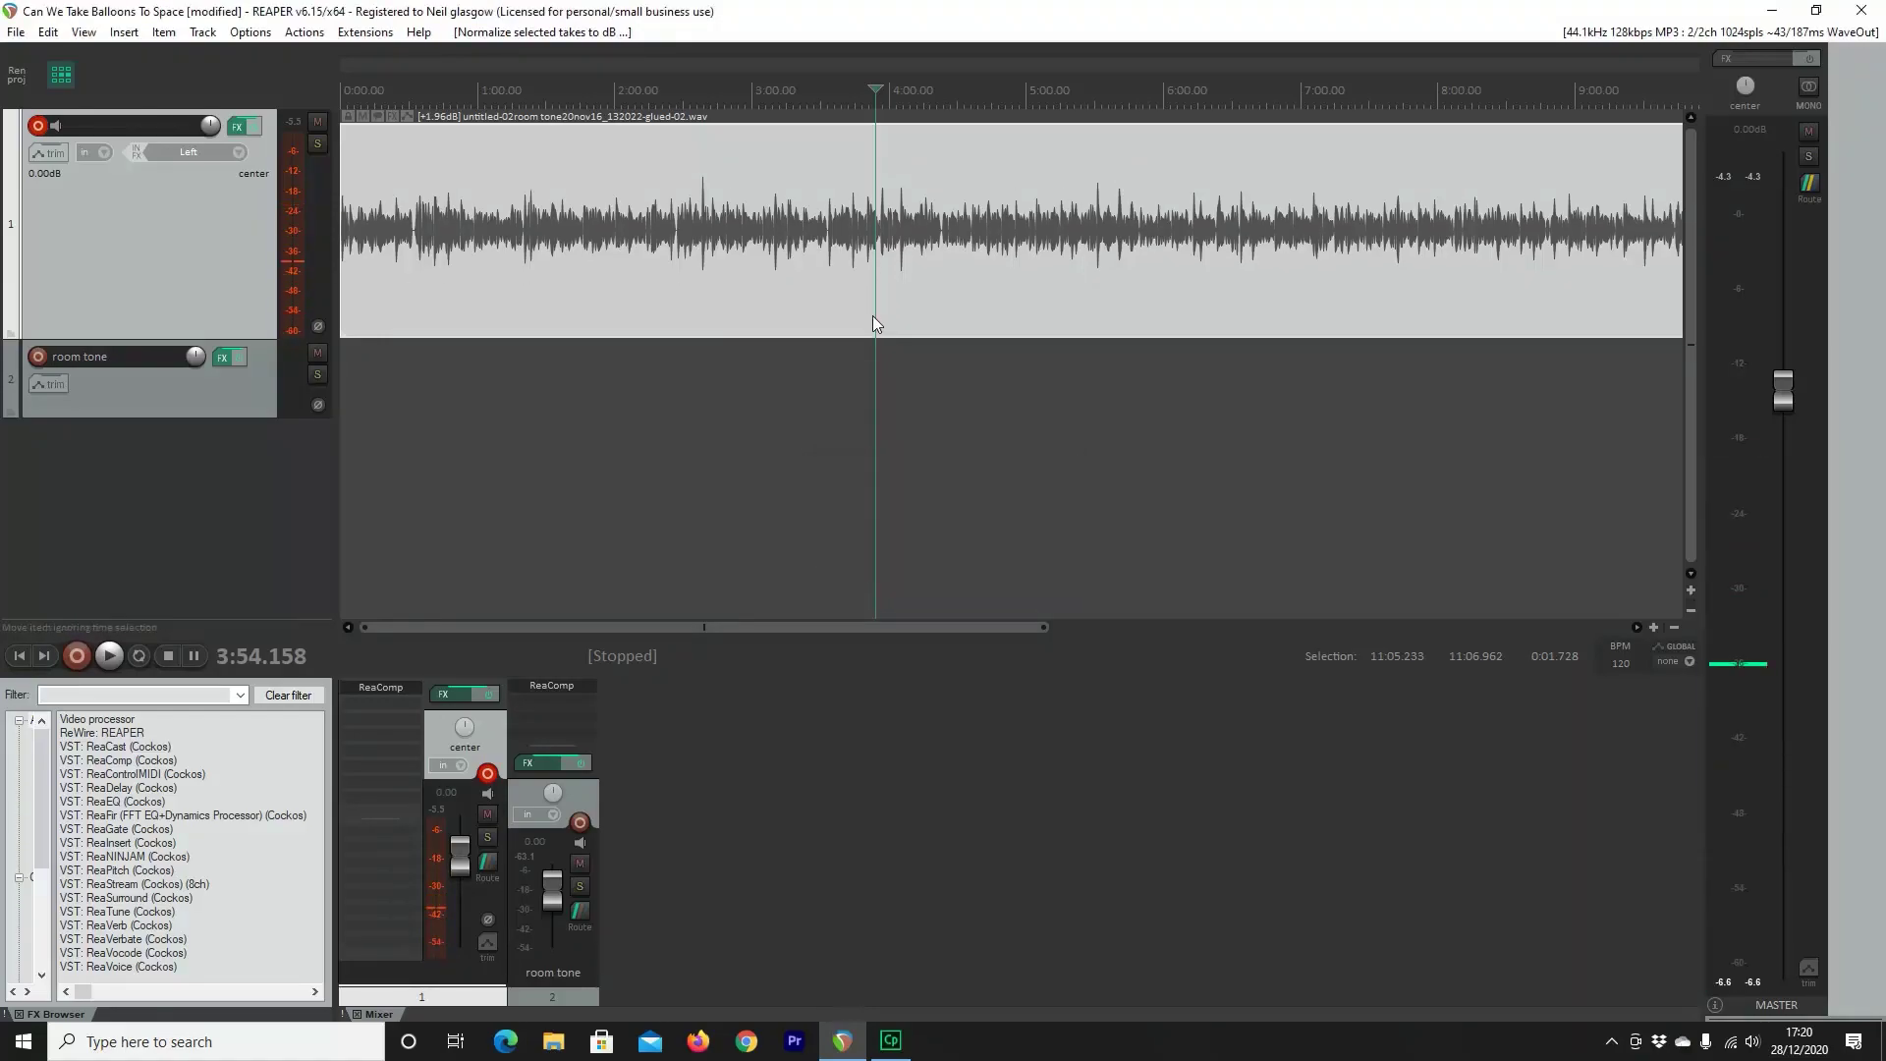
{"action": "key", "text": "ctrl+shift+n"}
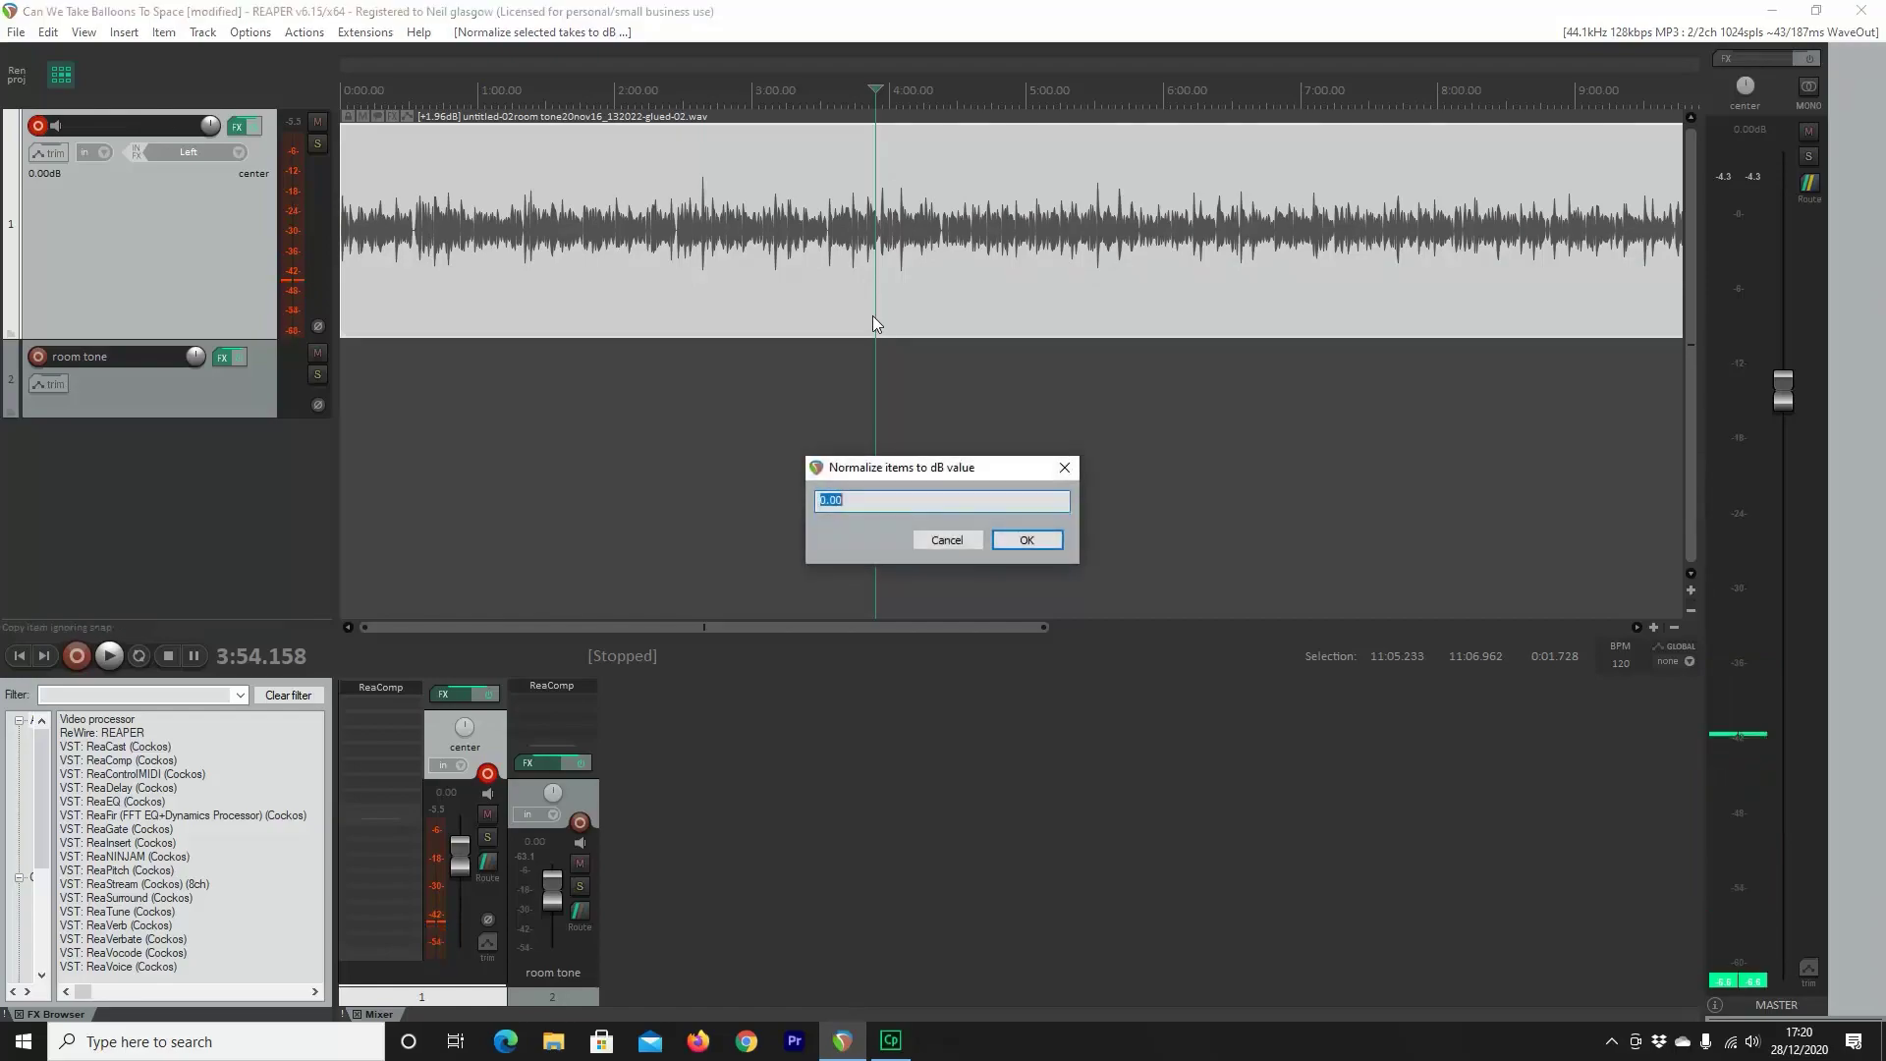
{"action": "type", "text": "+5"}
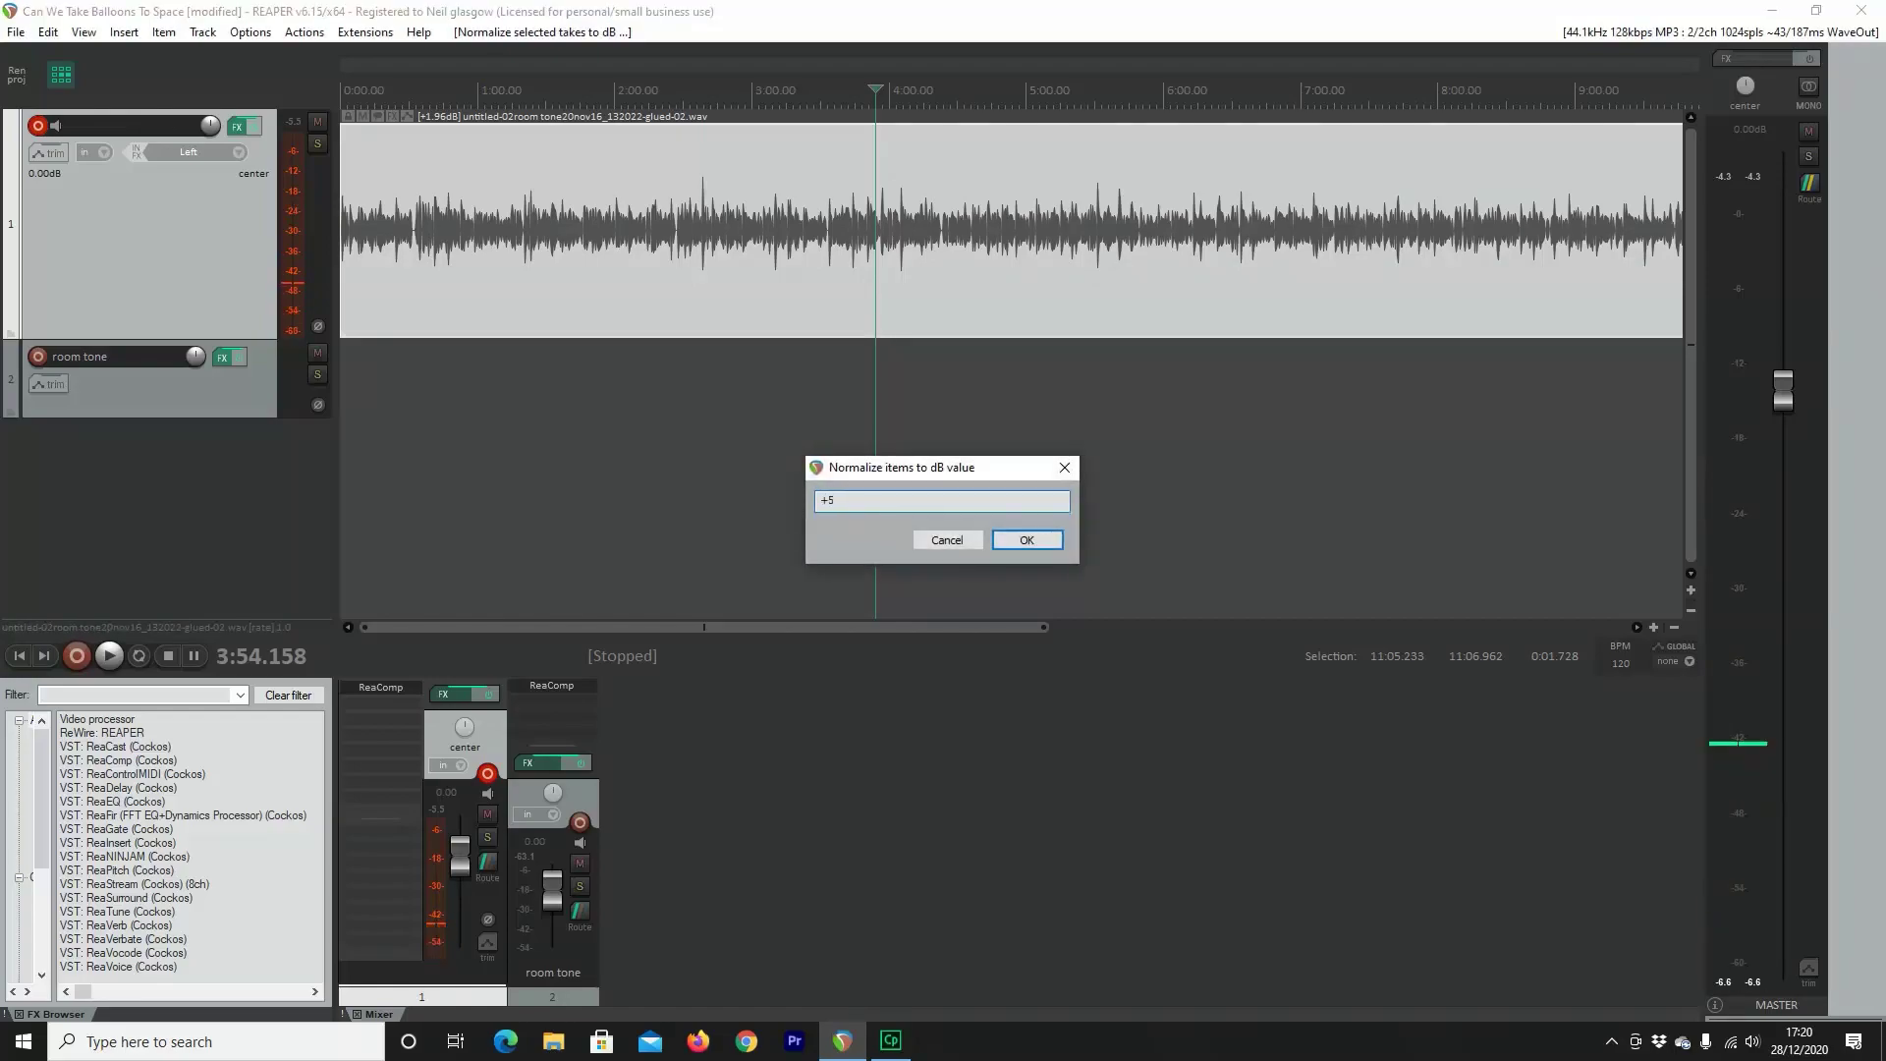
{"action": "key", "text": "Return"}
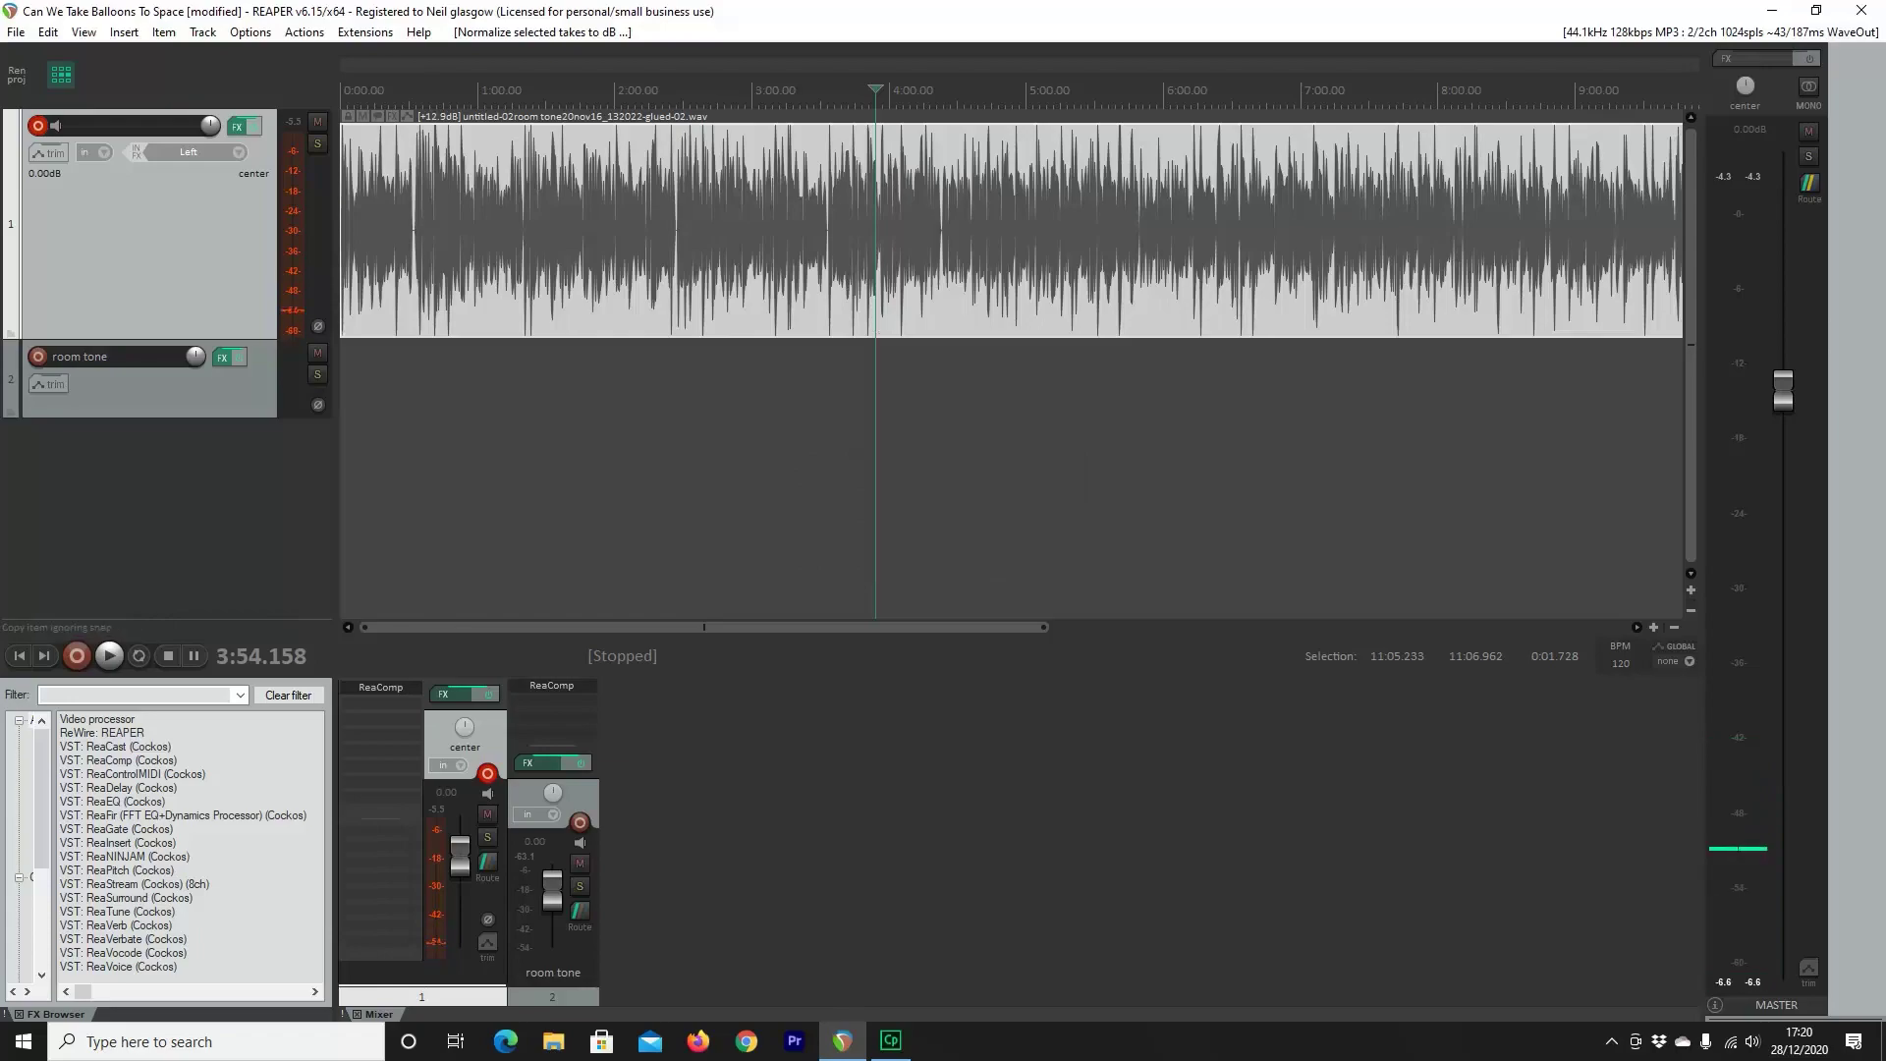
{"action": "key", "text": "period"}
{"action": "type", "text": "-8"}
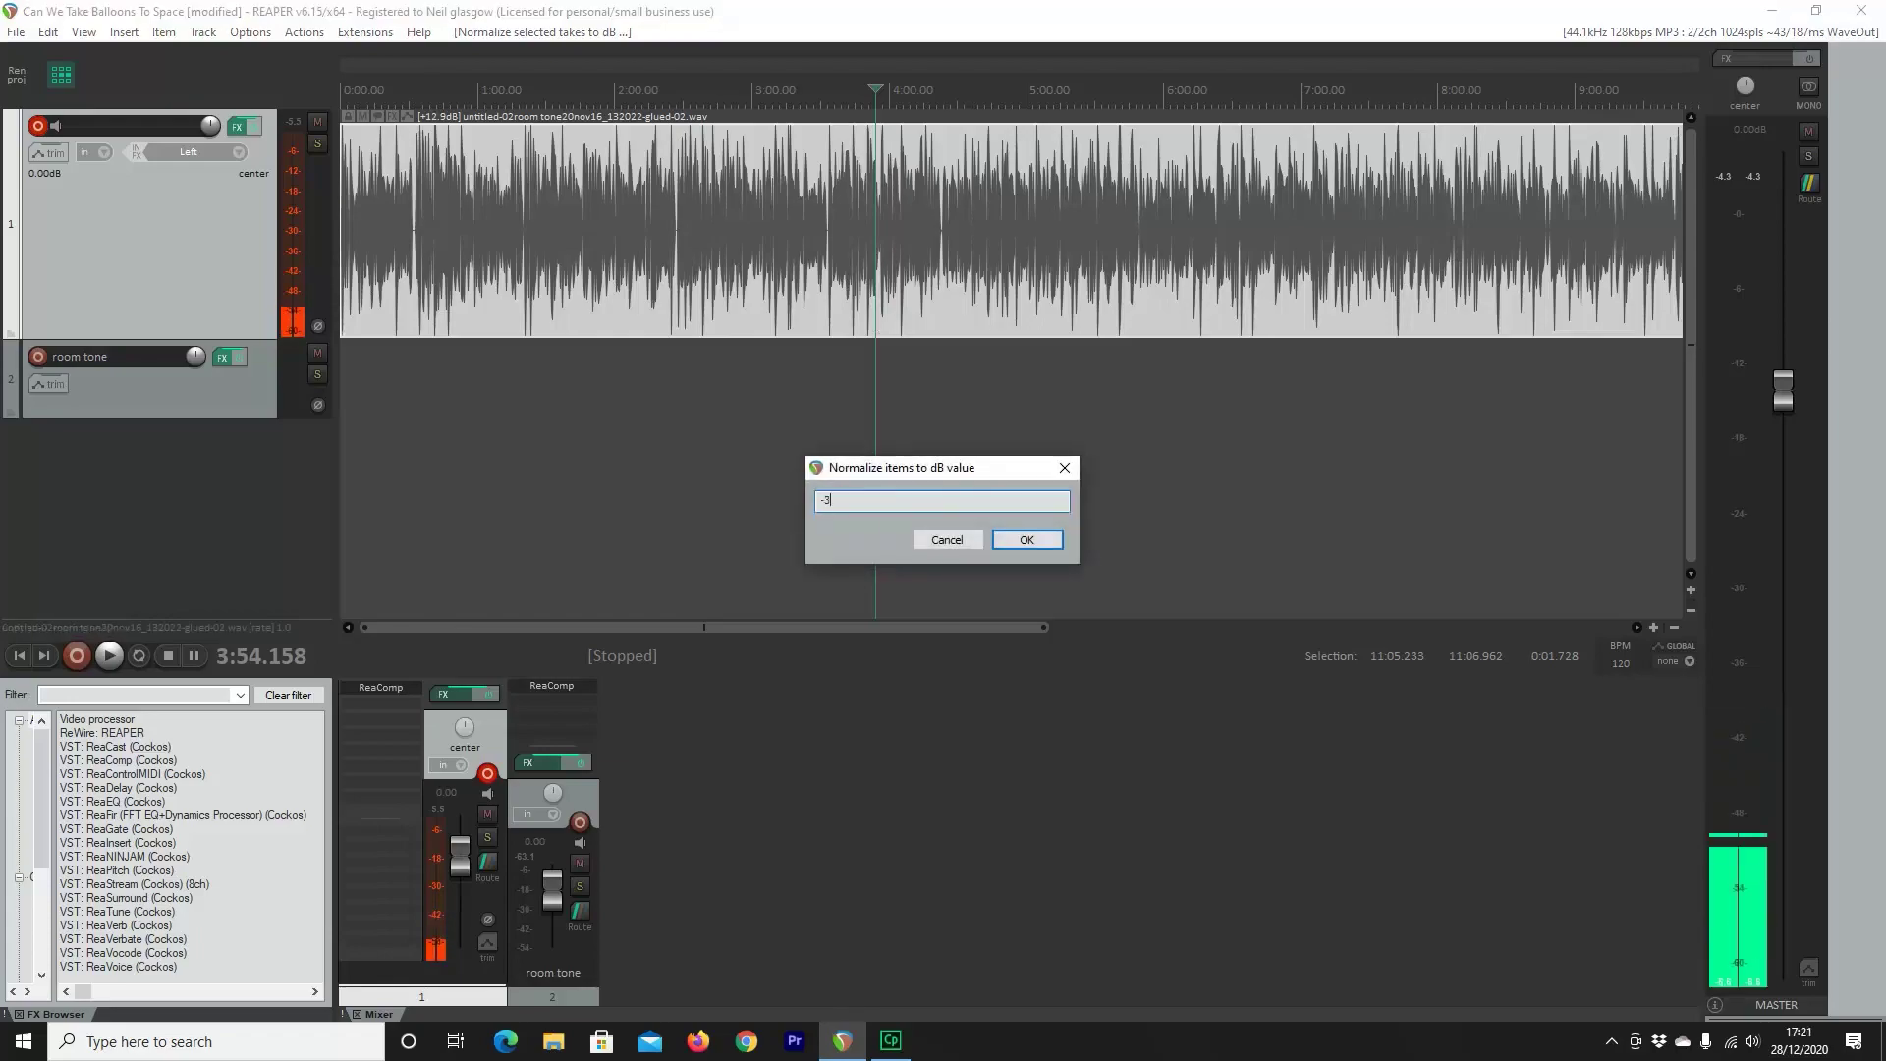
{"action": "key", "text": "Return"}
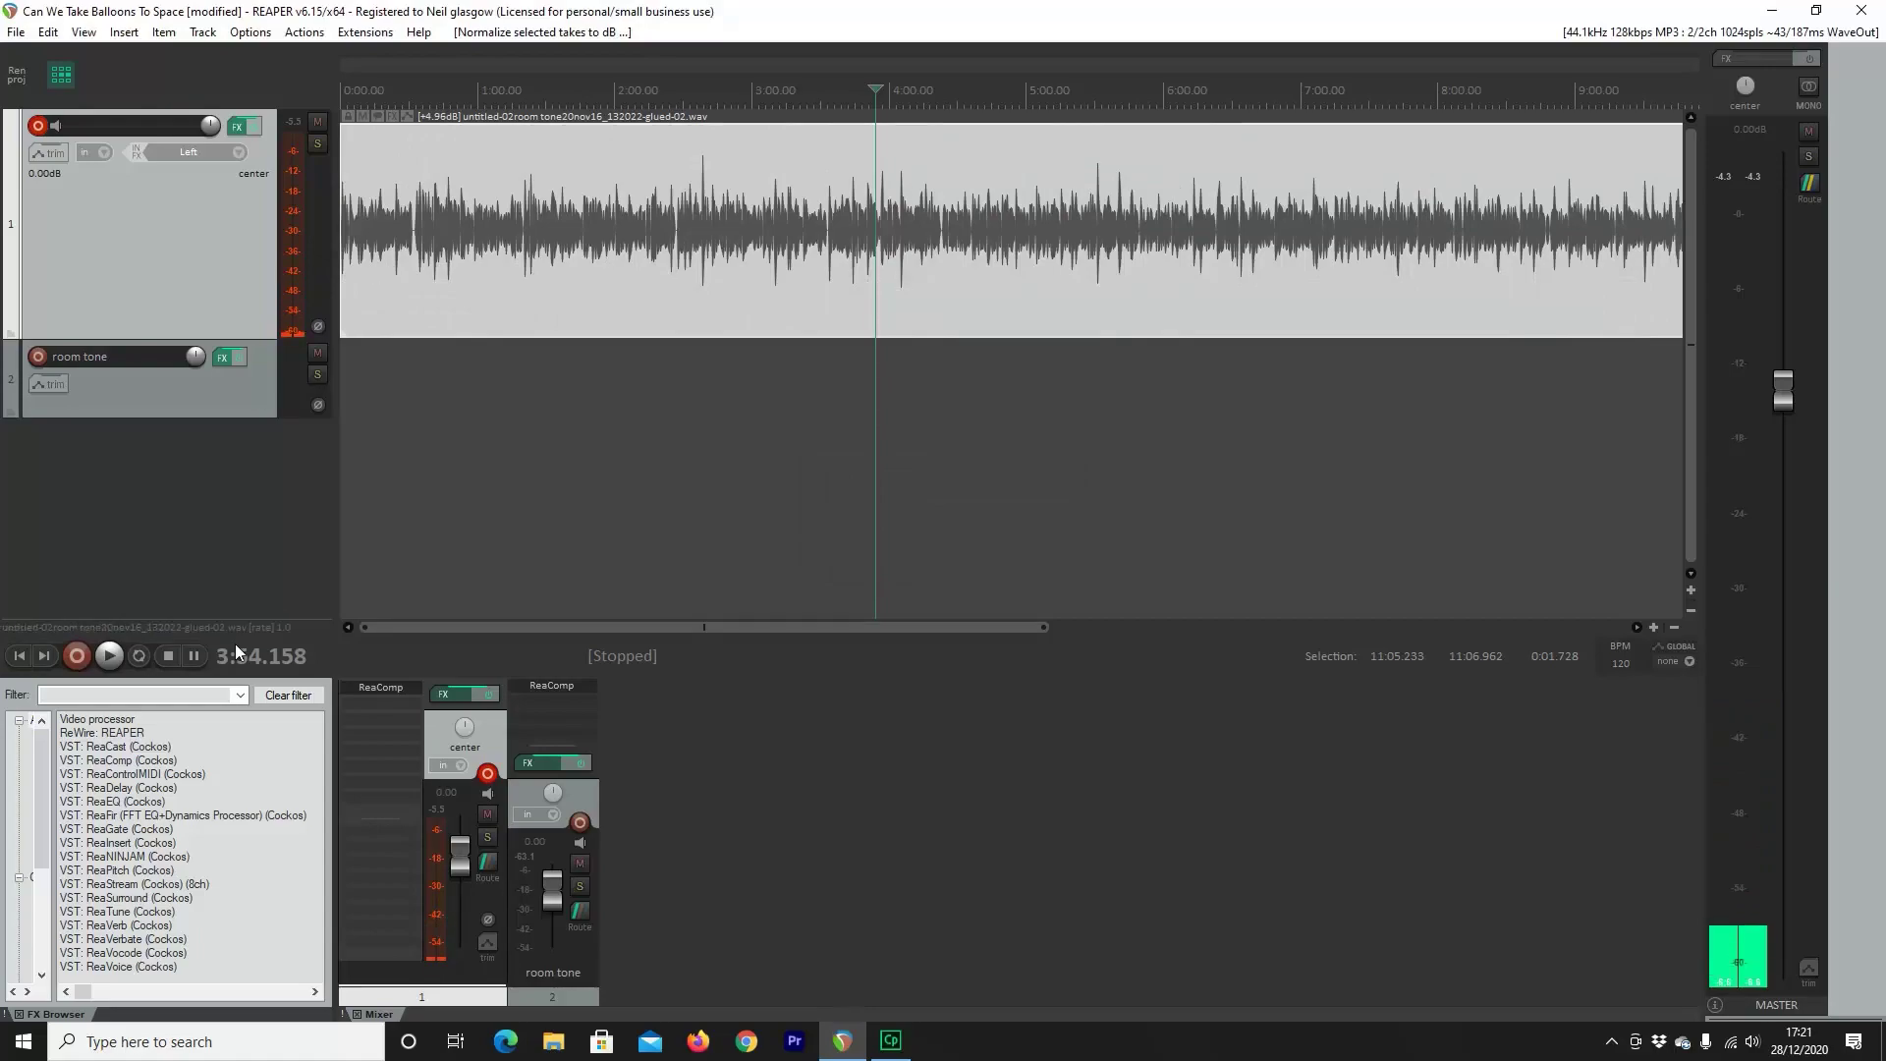
Play from the start and set track 1's ReaComp to a -27.6 dB threshold with +4.1 dB wet
{"action": "left_click", "coordinate": [20, 656]}
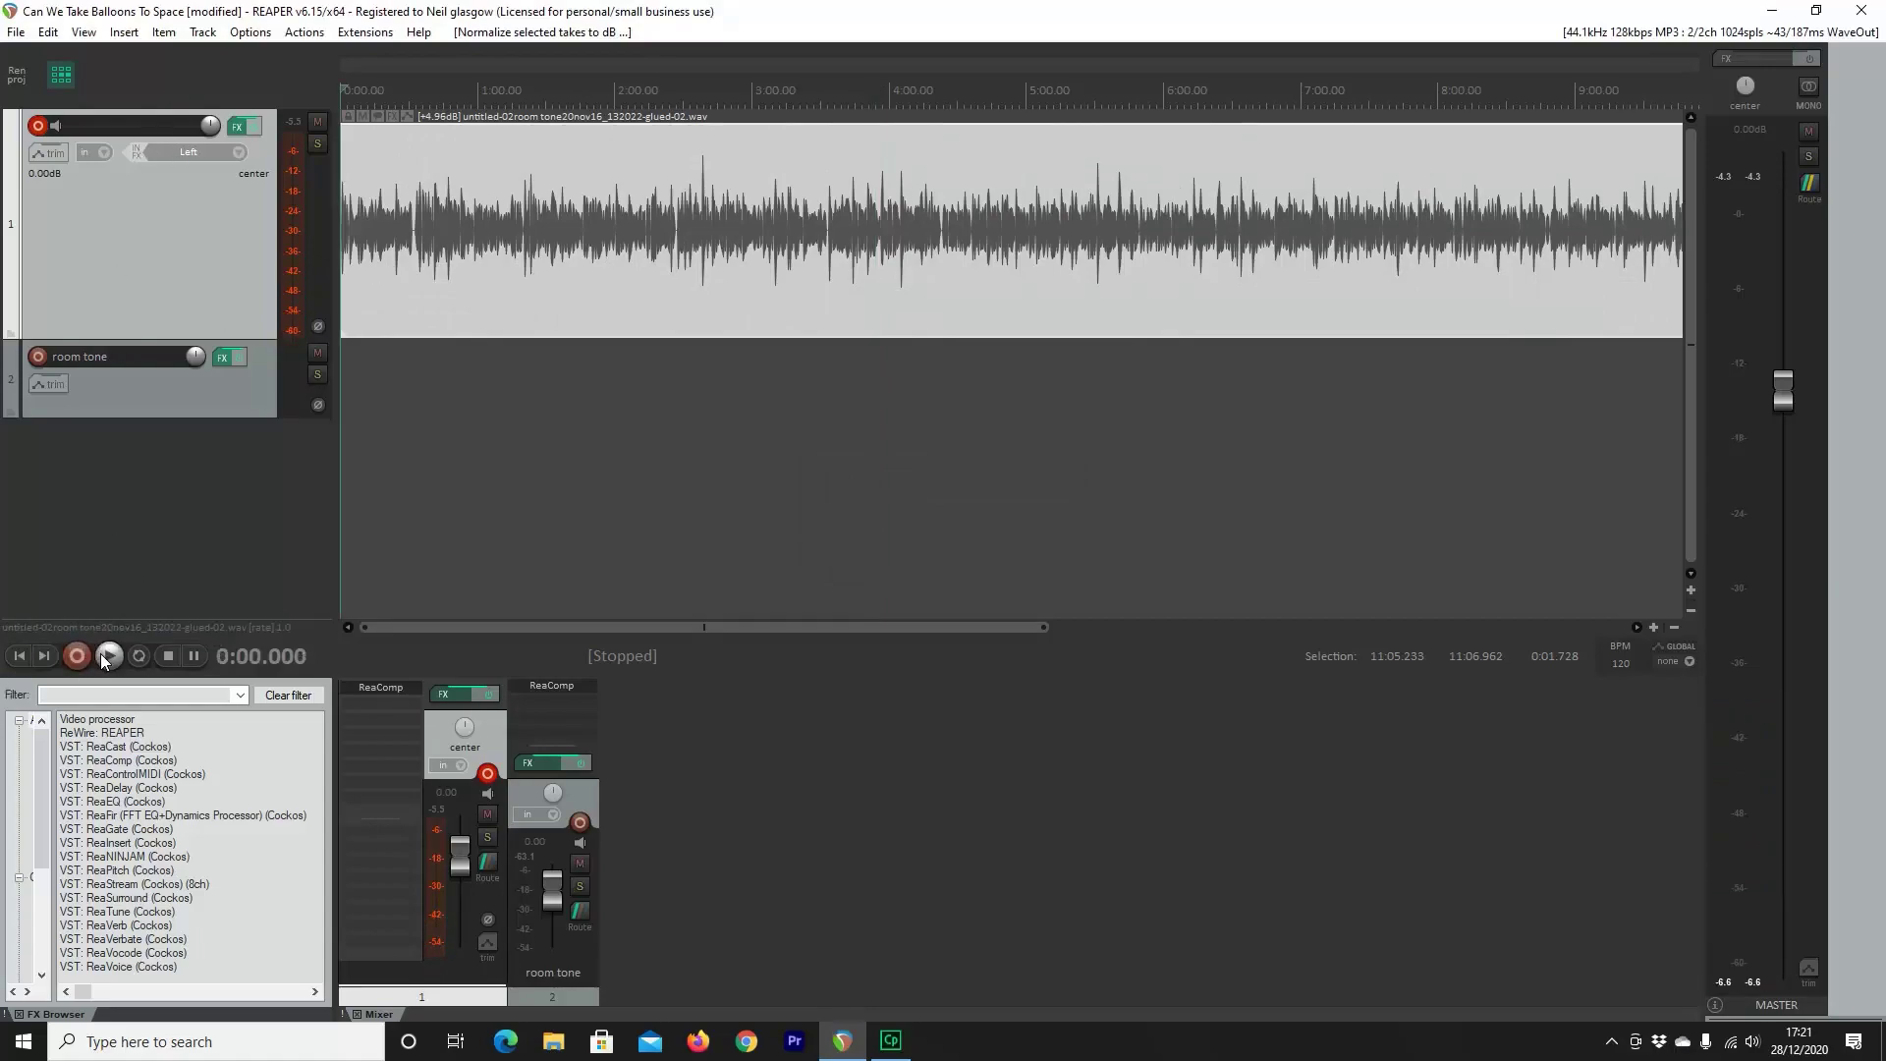
{"action": "left_click", "coordinate": [102, 653]}
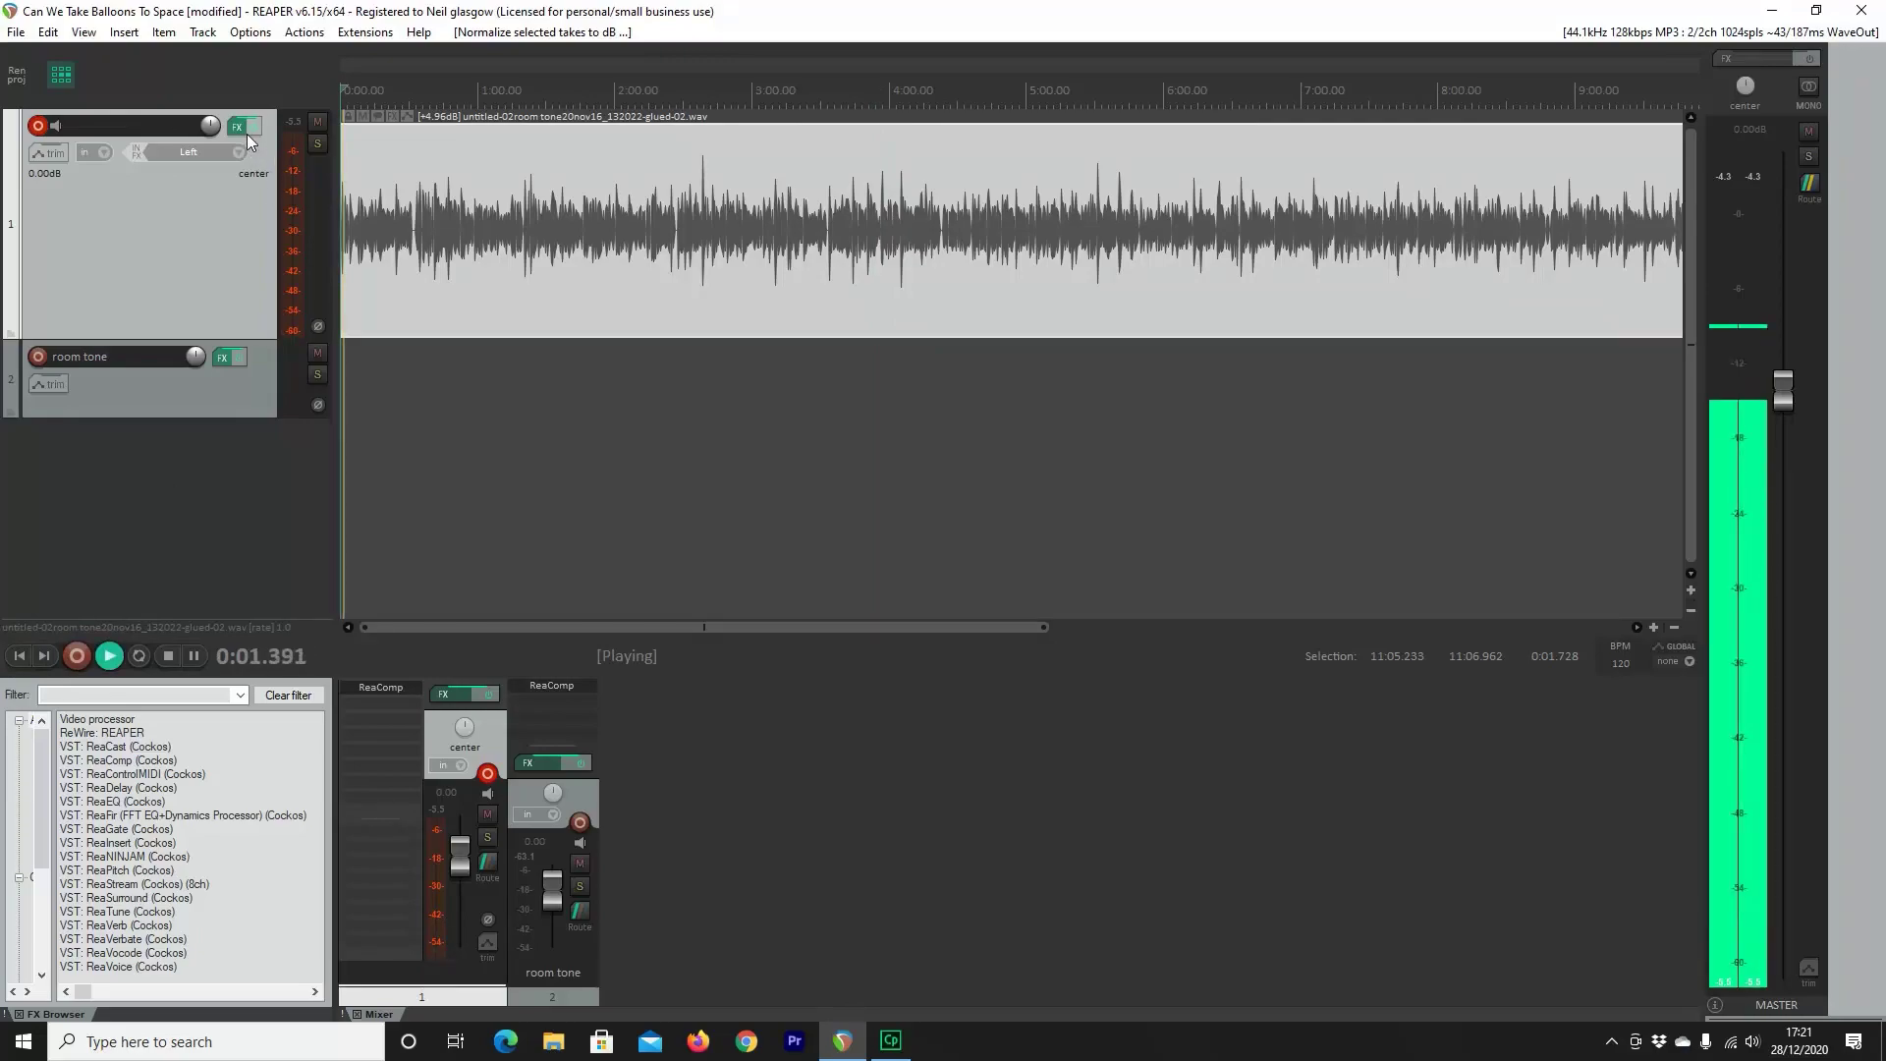
{"action": "left_click", "coordinate": [239, 129]}
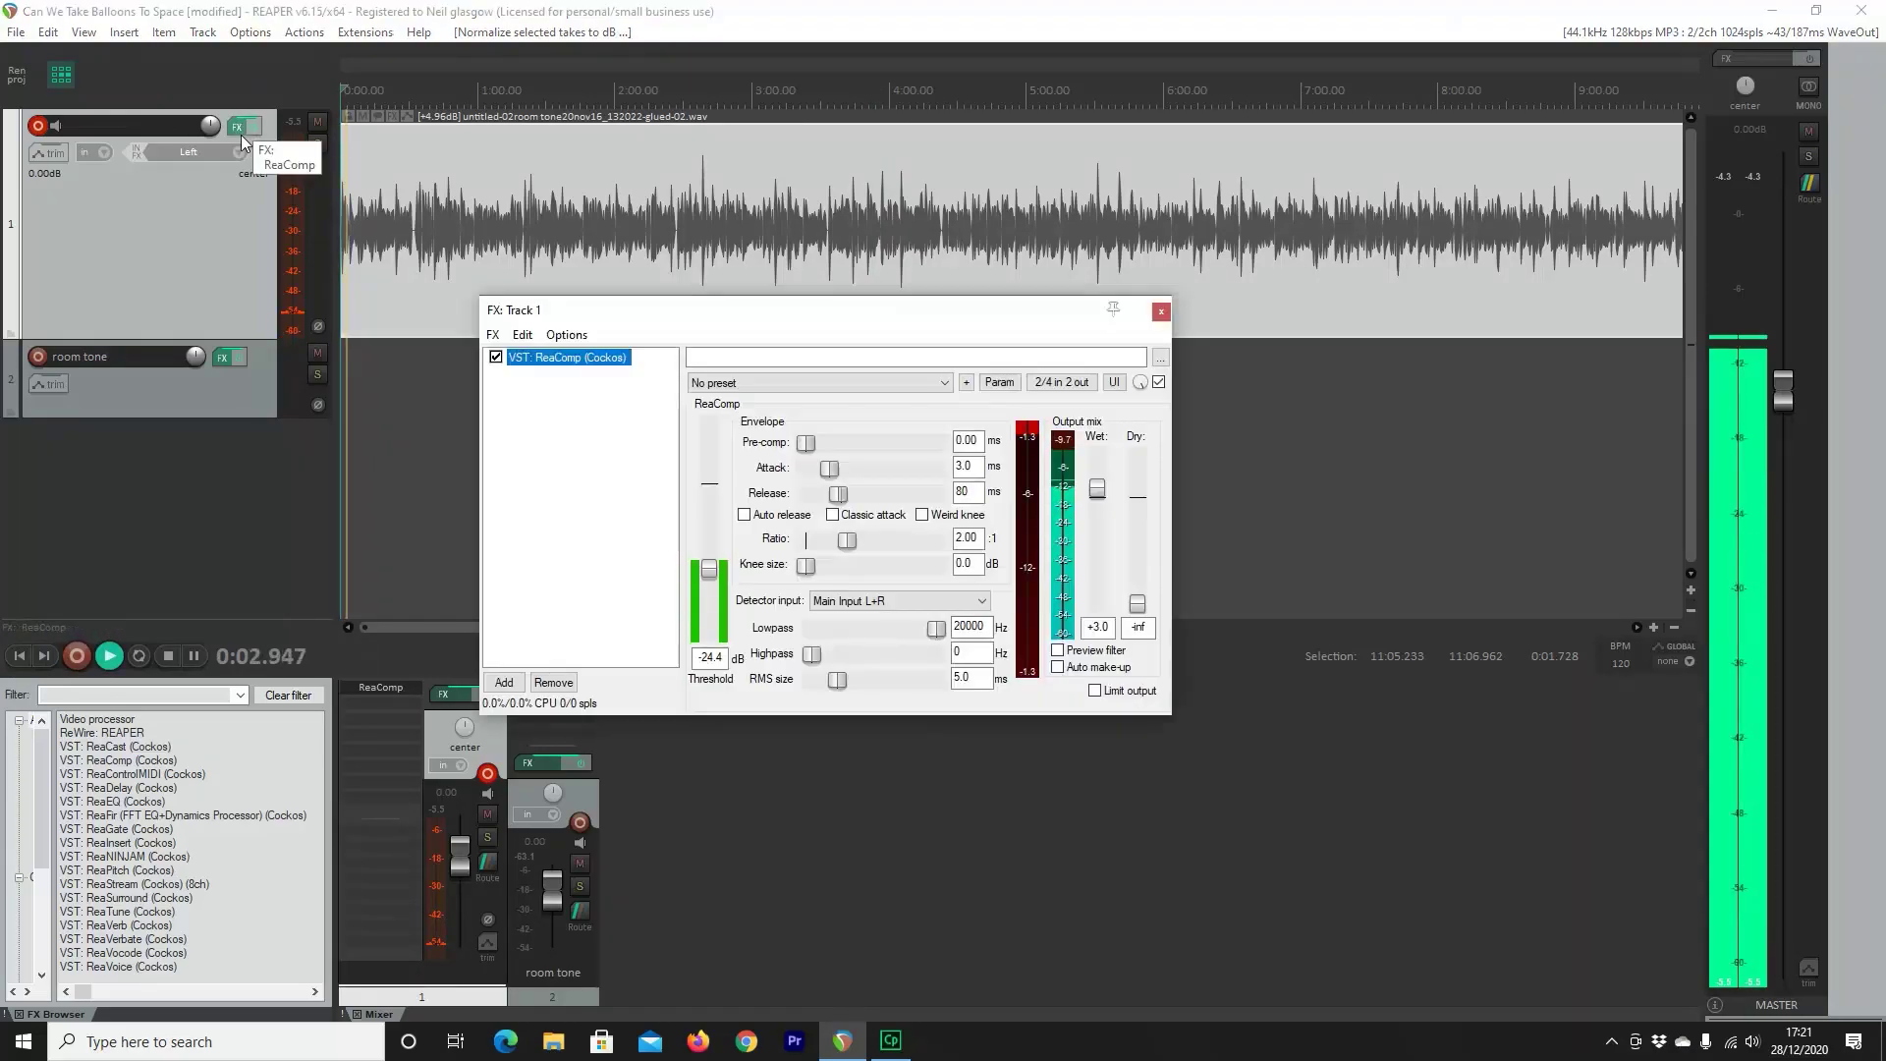
{"action": "left_click", "coordinate": [709, 571]}
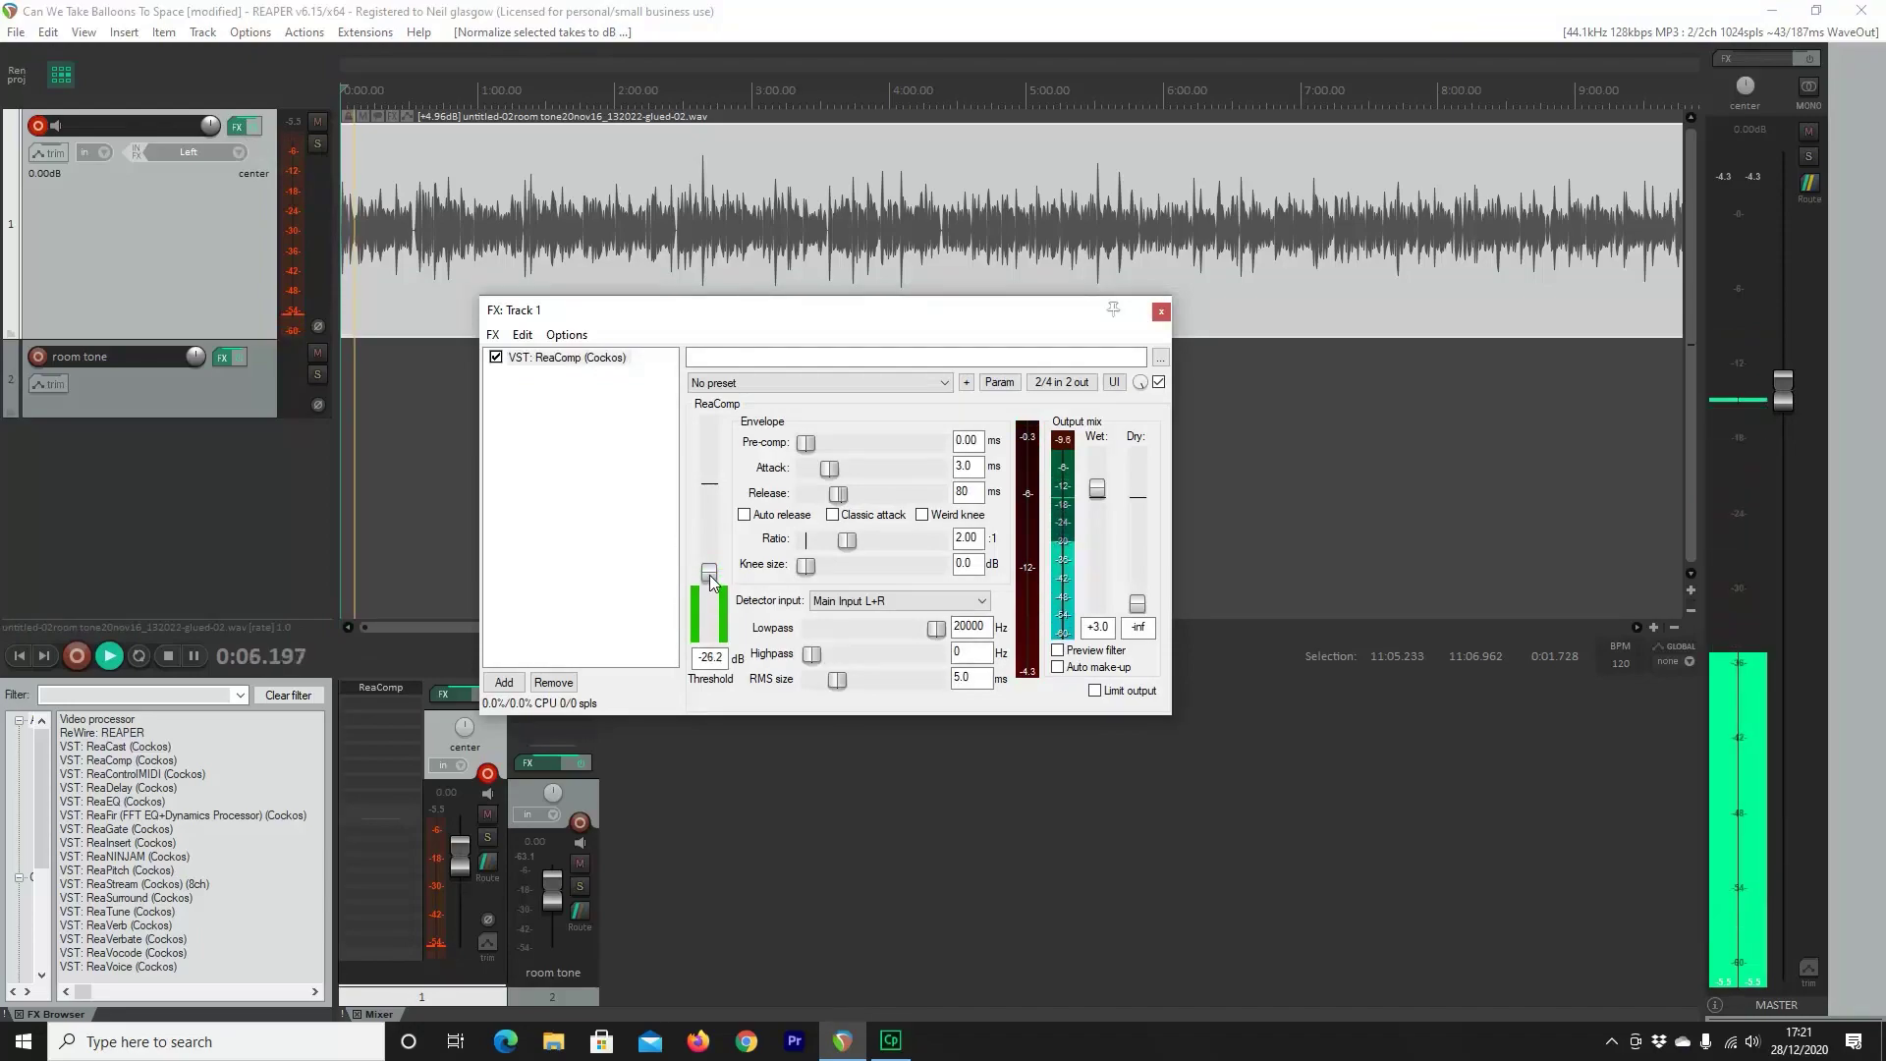
{"action": "left_click_drag", "start_coordinate": [712, 578], "coordinate": [712, 596]}
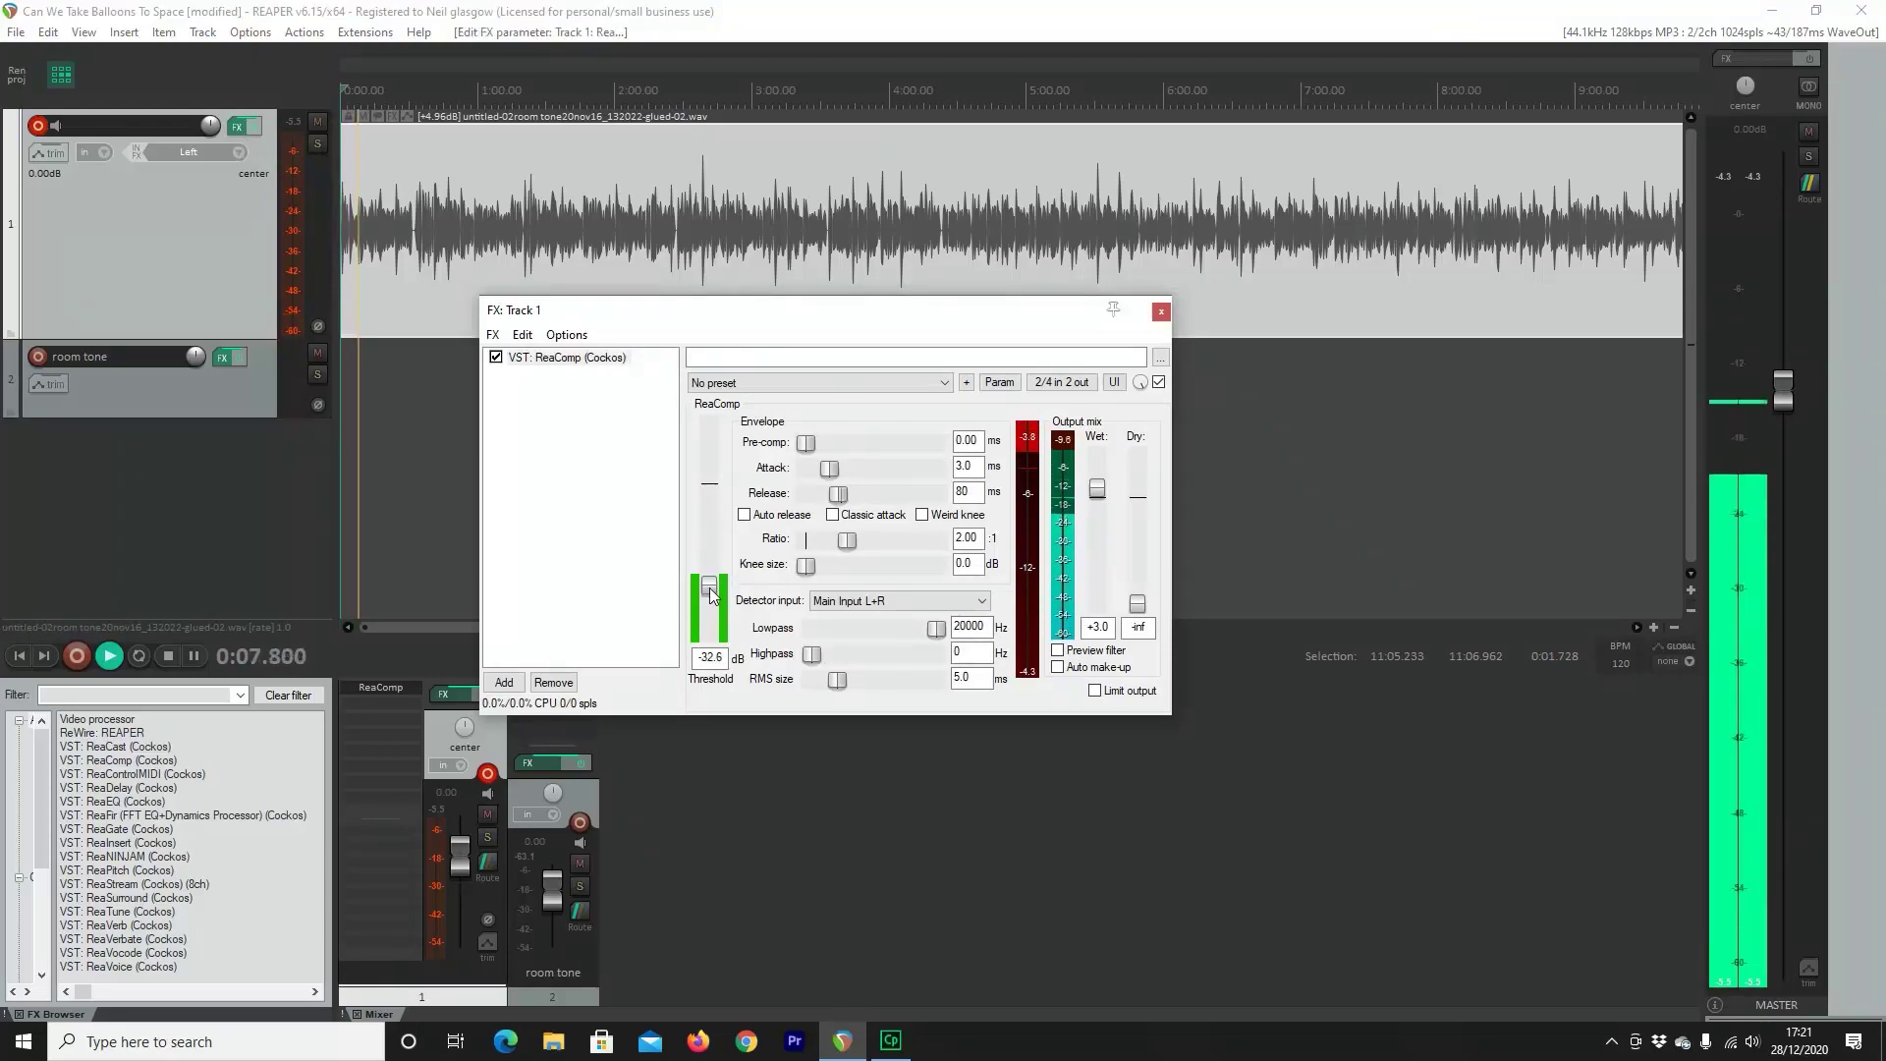
{"action": "left_click_drag", "start_coordinate": [711, 593], "coordinate": [714, 587]}
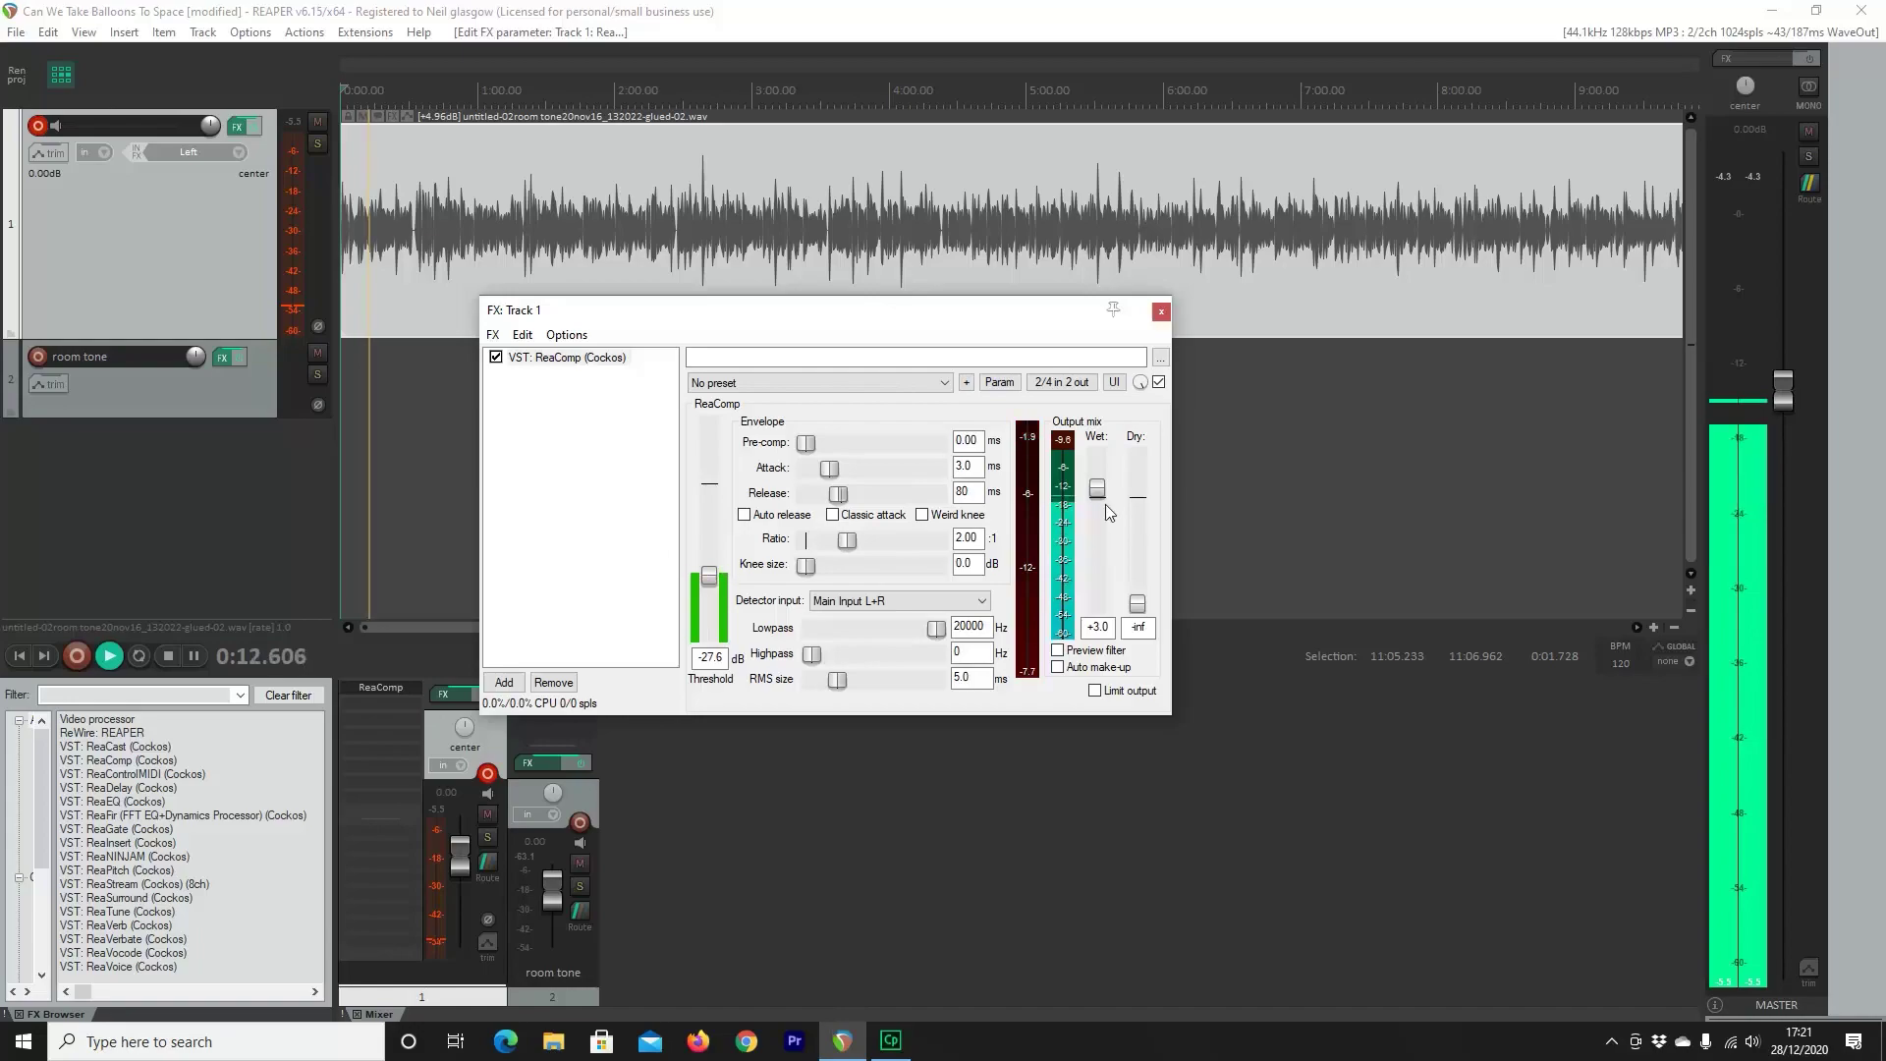
{"action": "left_click_drag", "start_coordinate": [1097, 490], "coordinate": [1099, 489]}
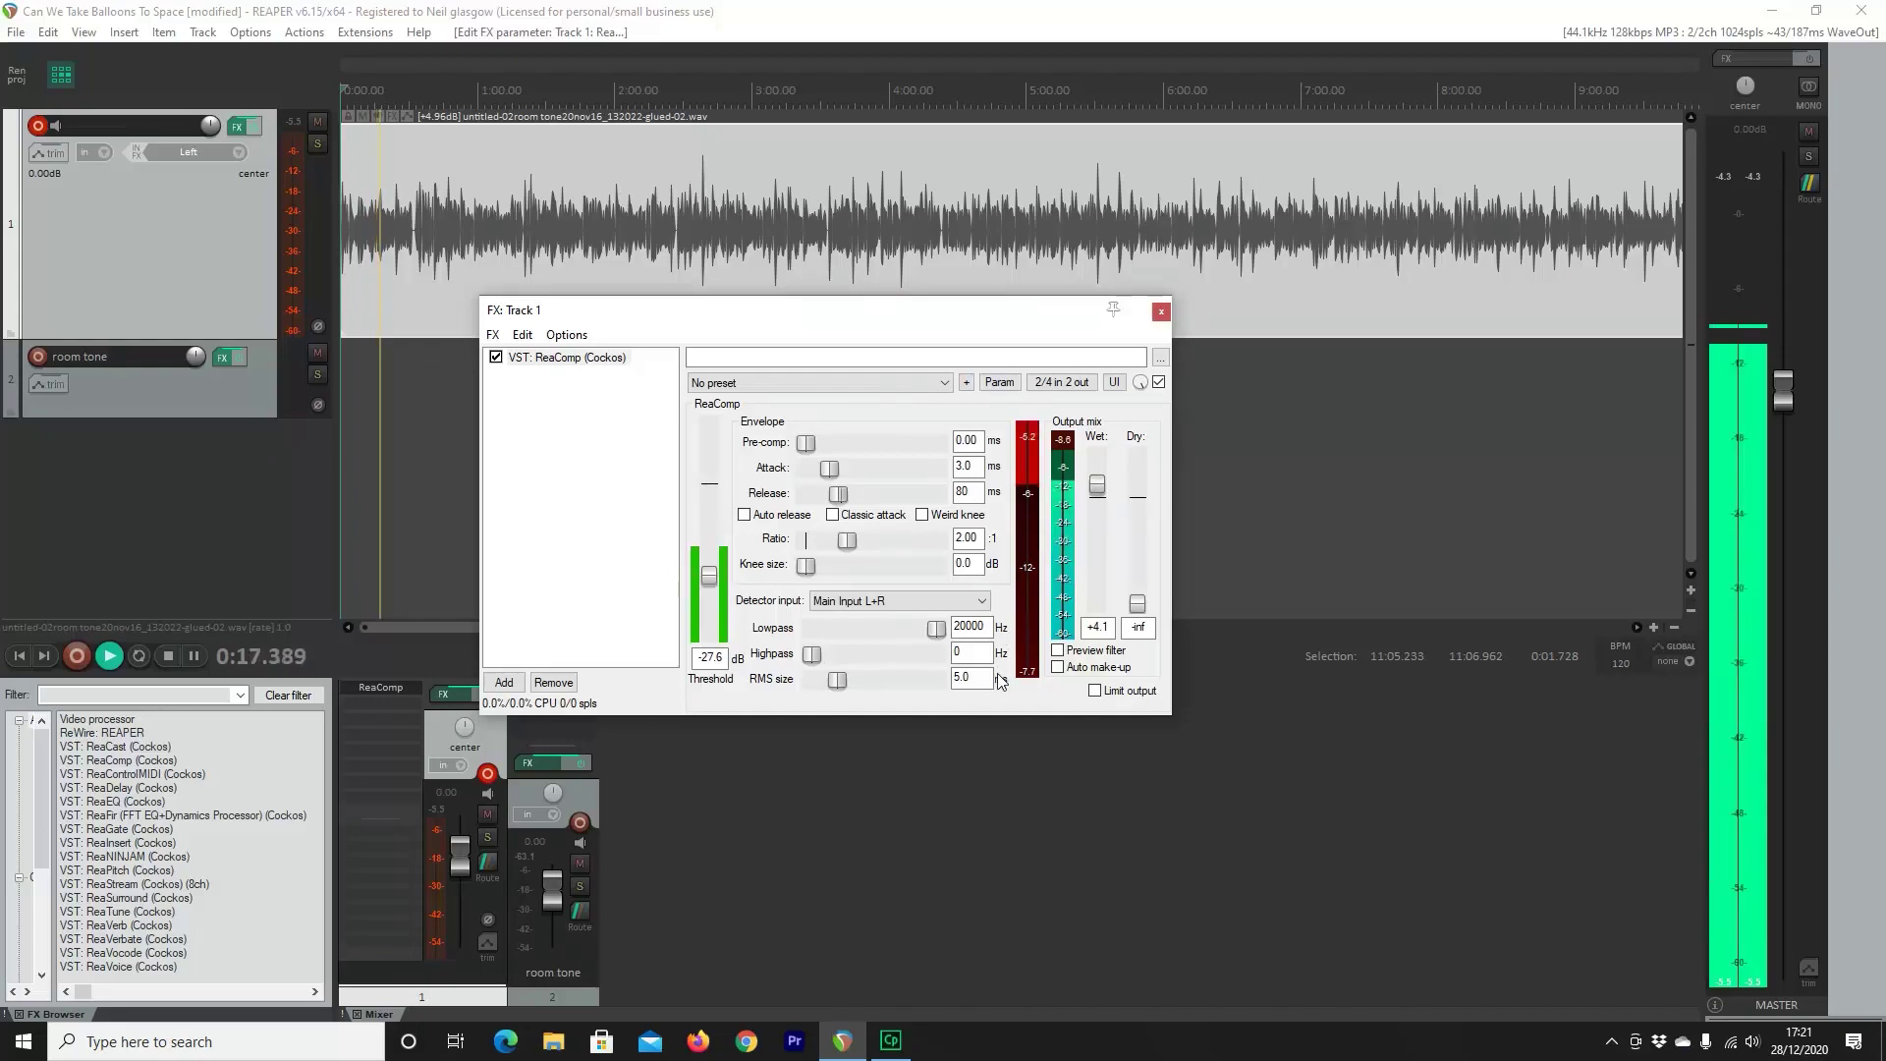
Close the FX window and set the render output format to MP3
{"action": "left_click", "coordinate": [1161, 311]}
{"action": "left_click", "coordinate": [16, 31]}
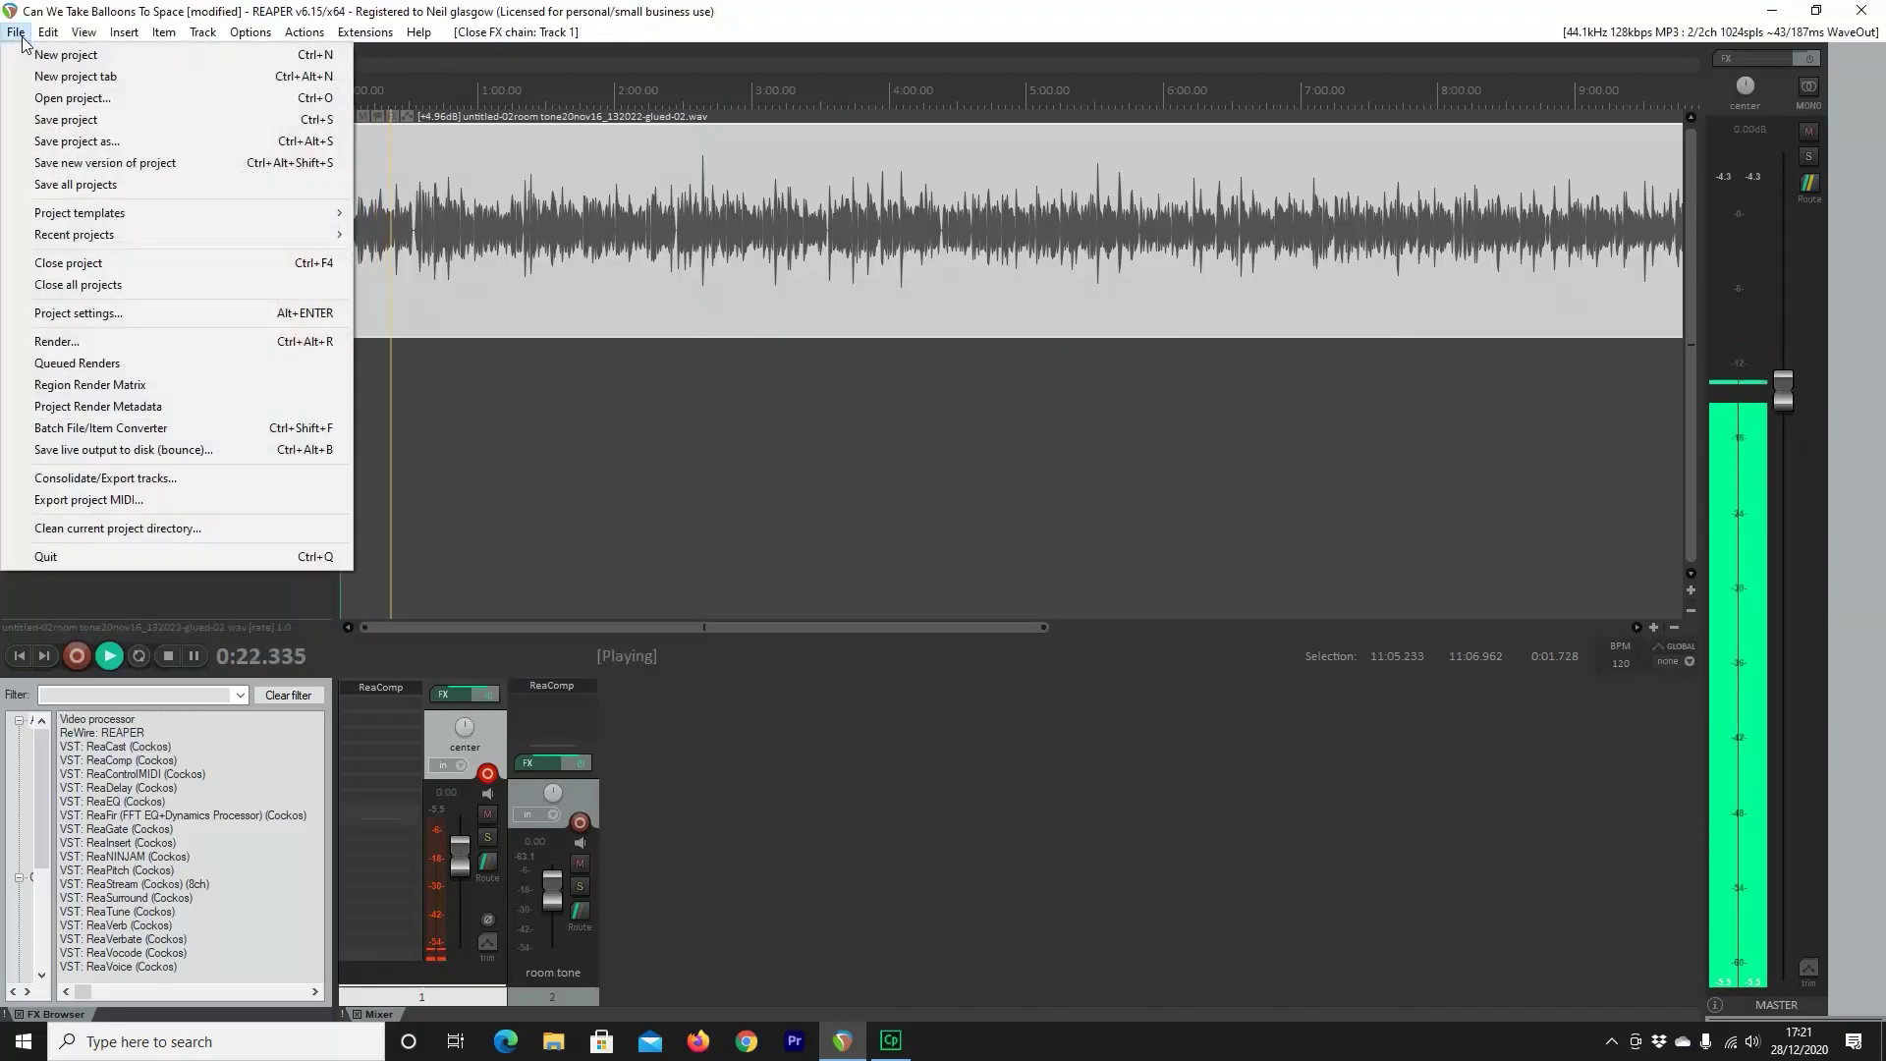
{"action": "left_click", "coordinate": [332, 344]}
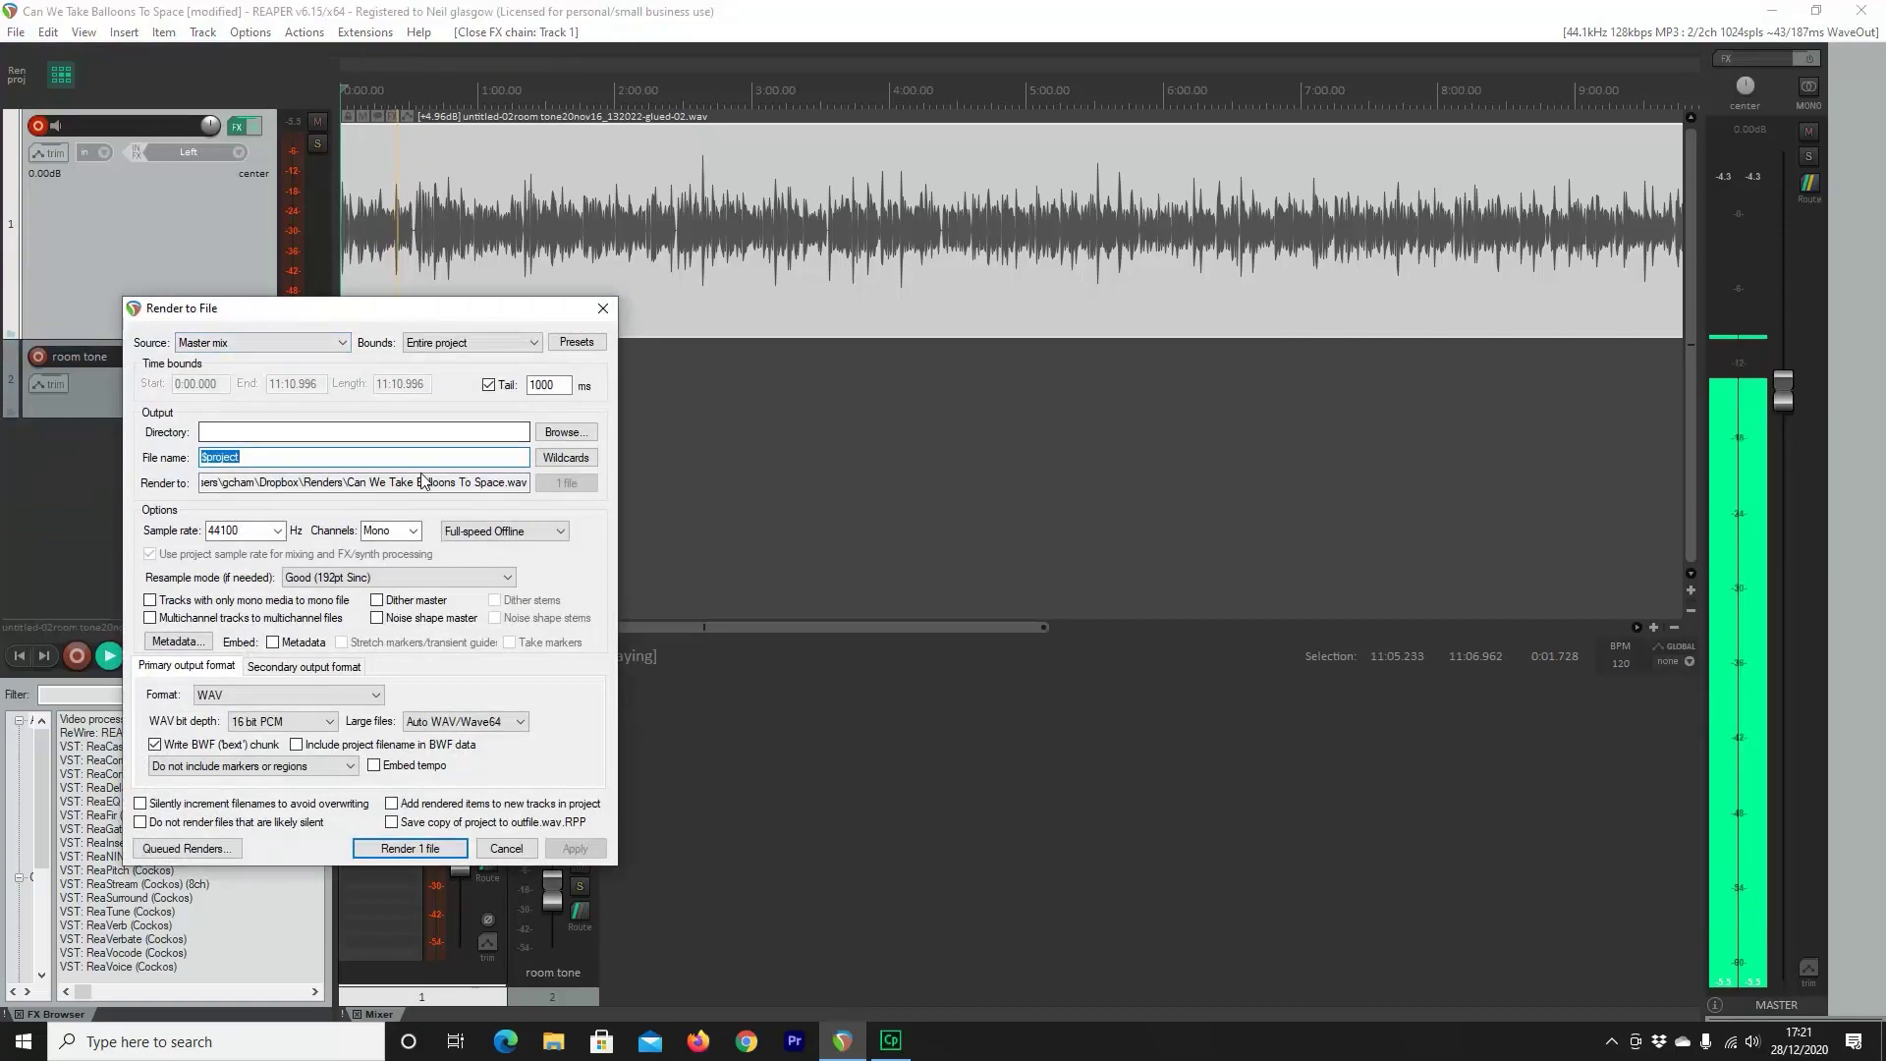
{"action": "left_click", "coordinate": [378, 694]}
{"action": "left_click", "coordinate": [285, 776]}
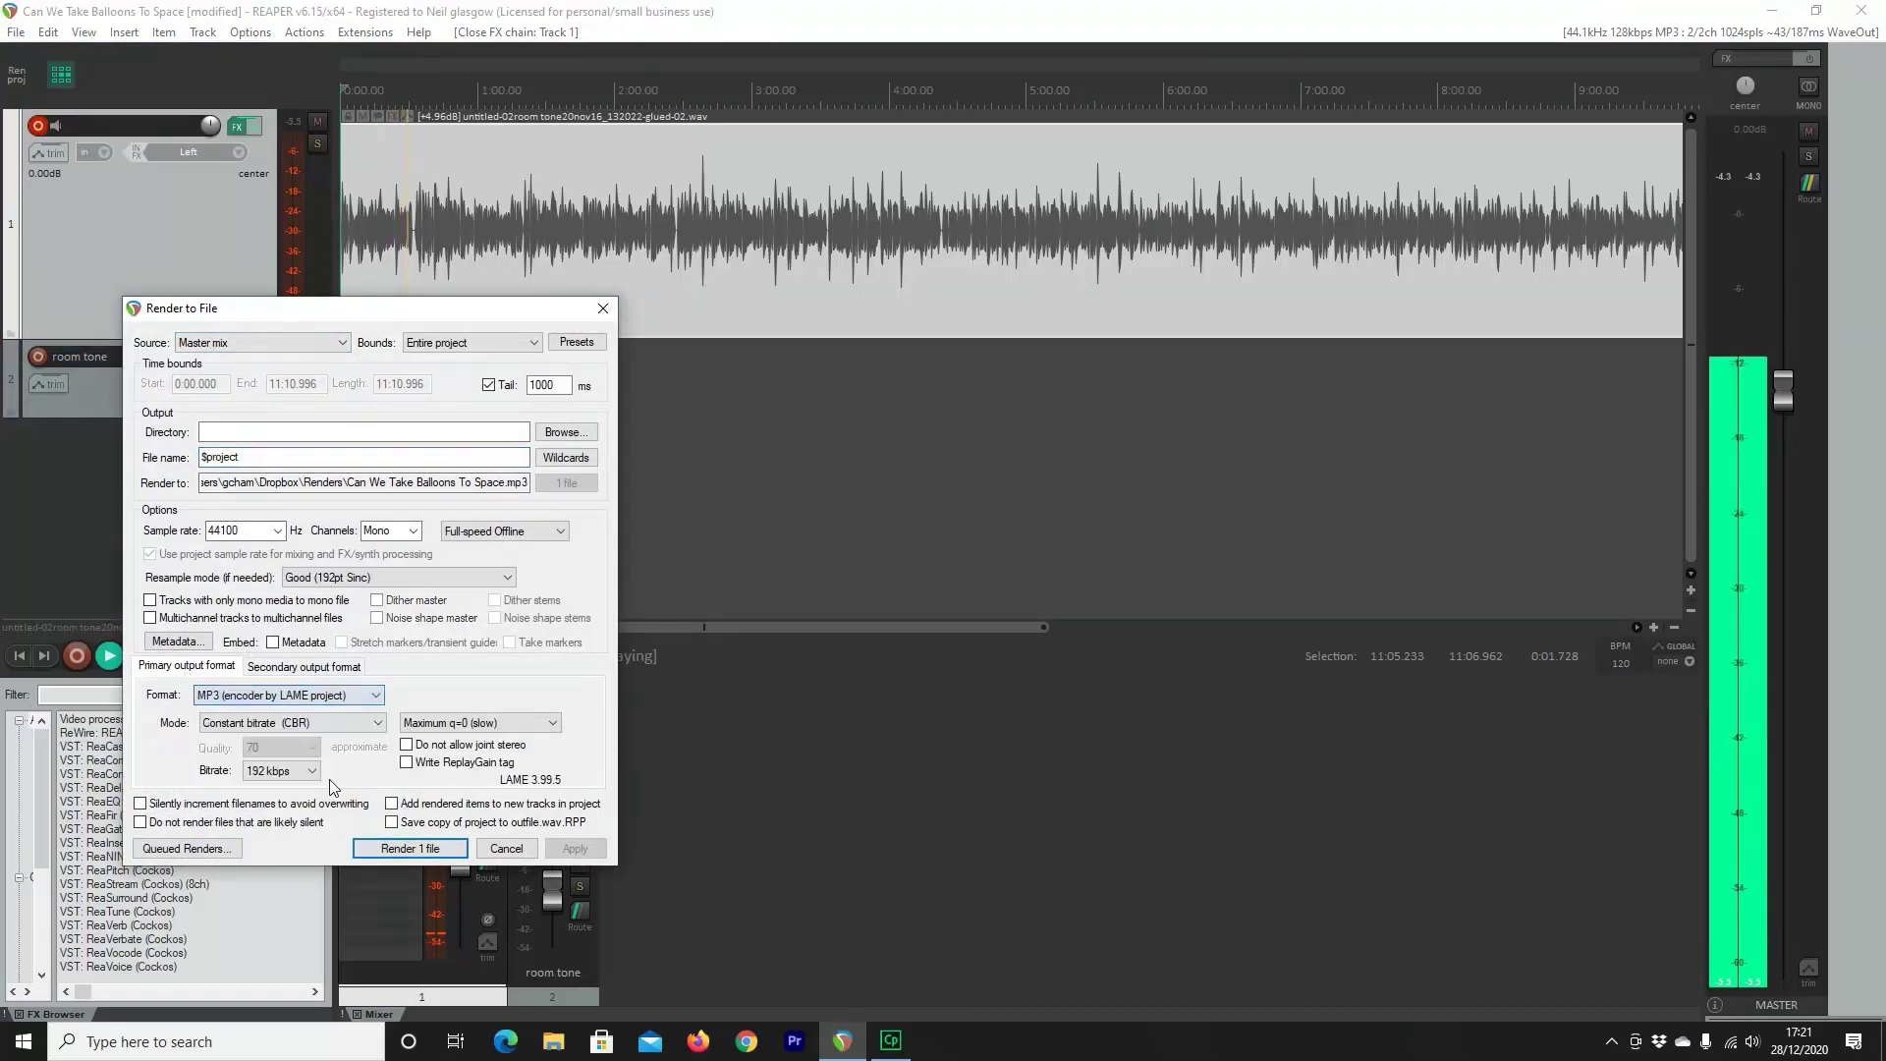
Render Can We Take Balloons To Space.mp3 and confirm it appears in Dropbox Renders
{"action": "left_click", "coordinate": [413, 848]}
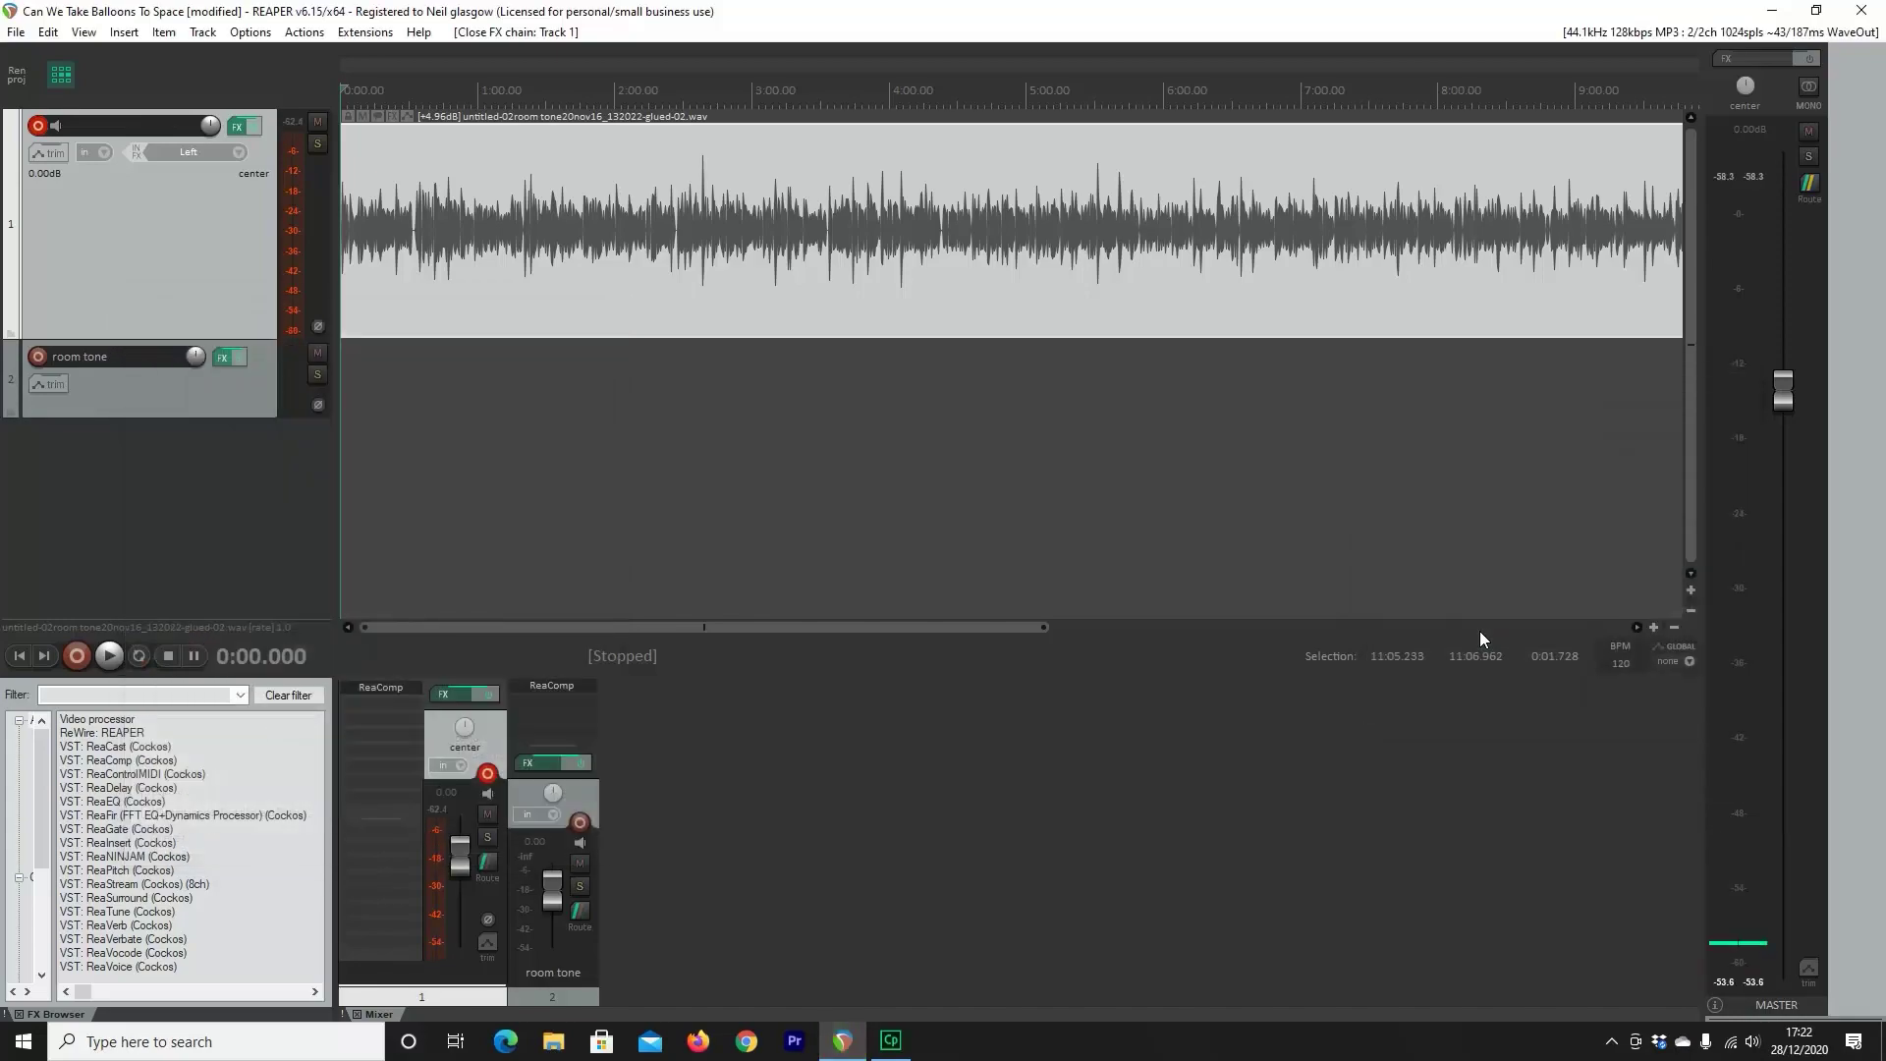
{"action": "left_click", "coordinate": [554, 1043]}
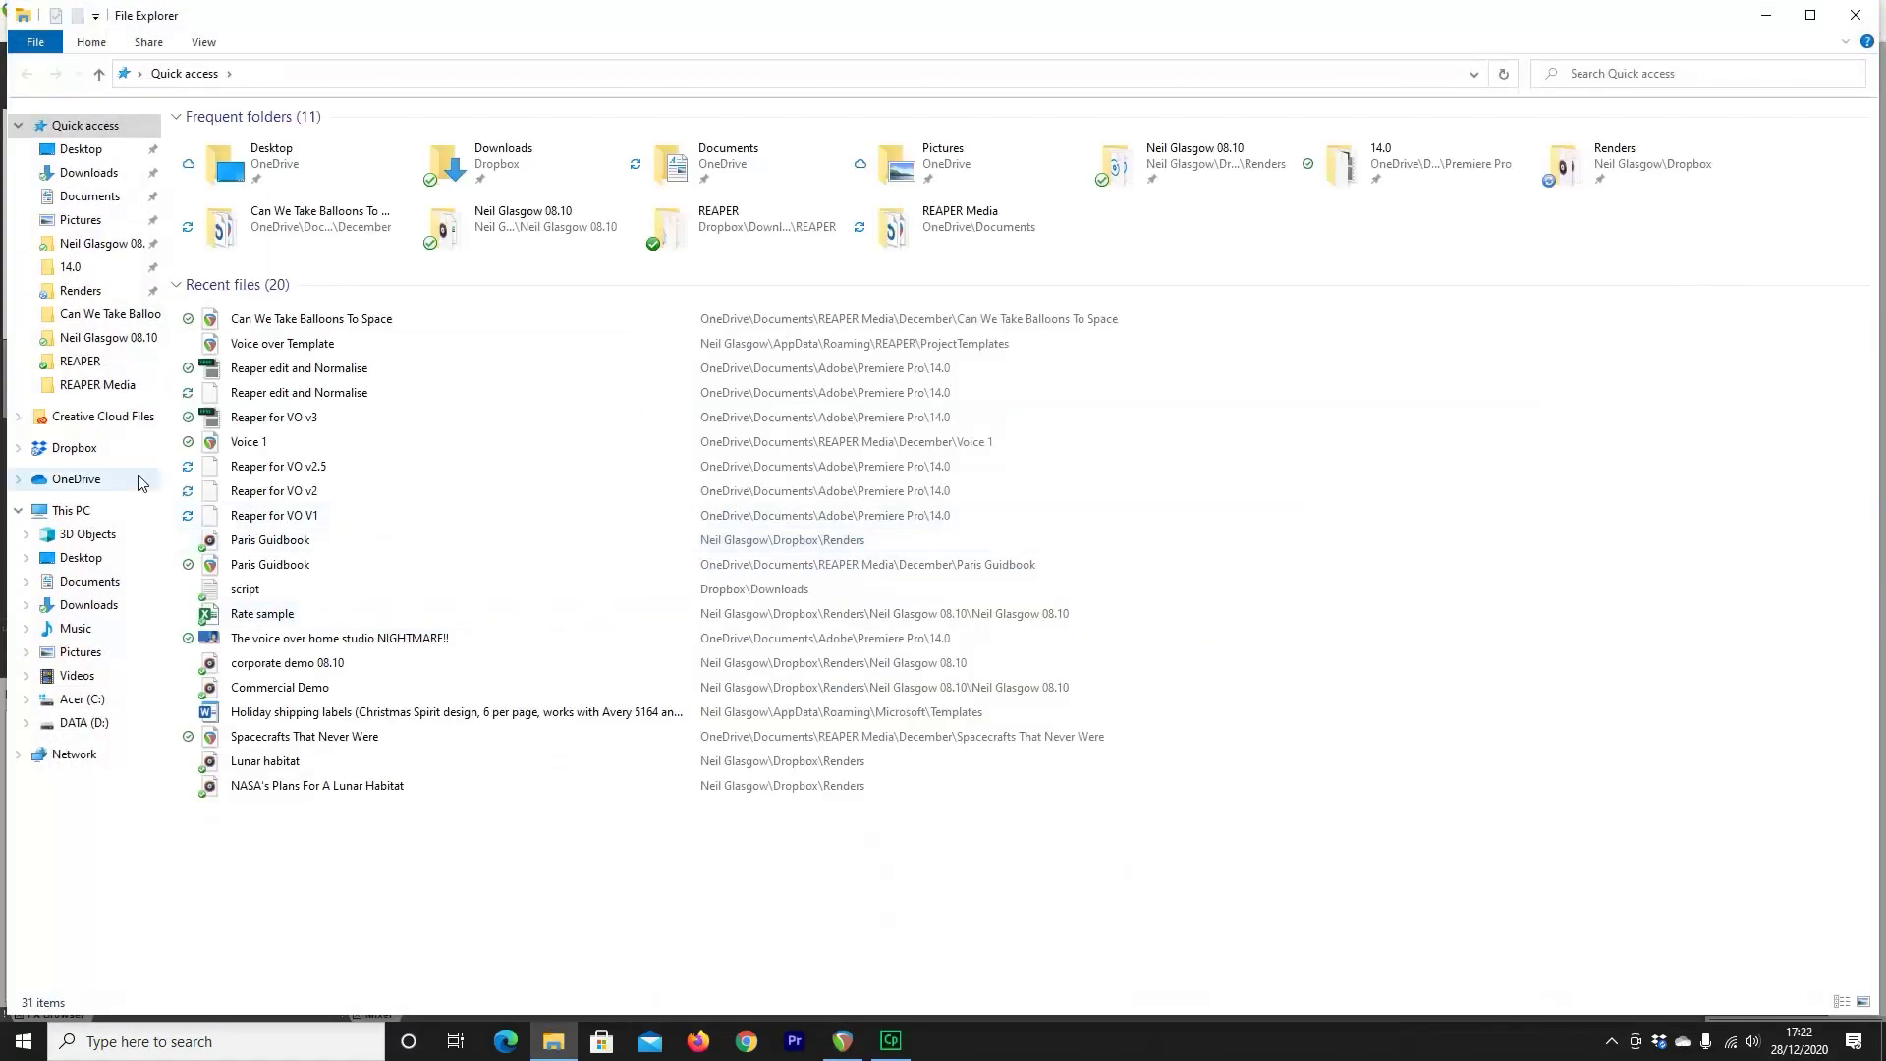
{"action": "left_click", "coordinate": [80, 290]}
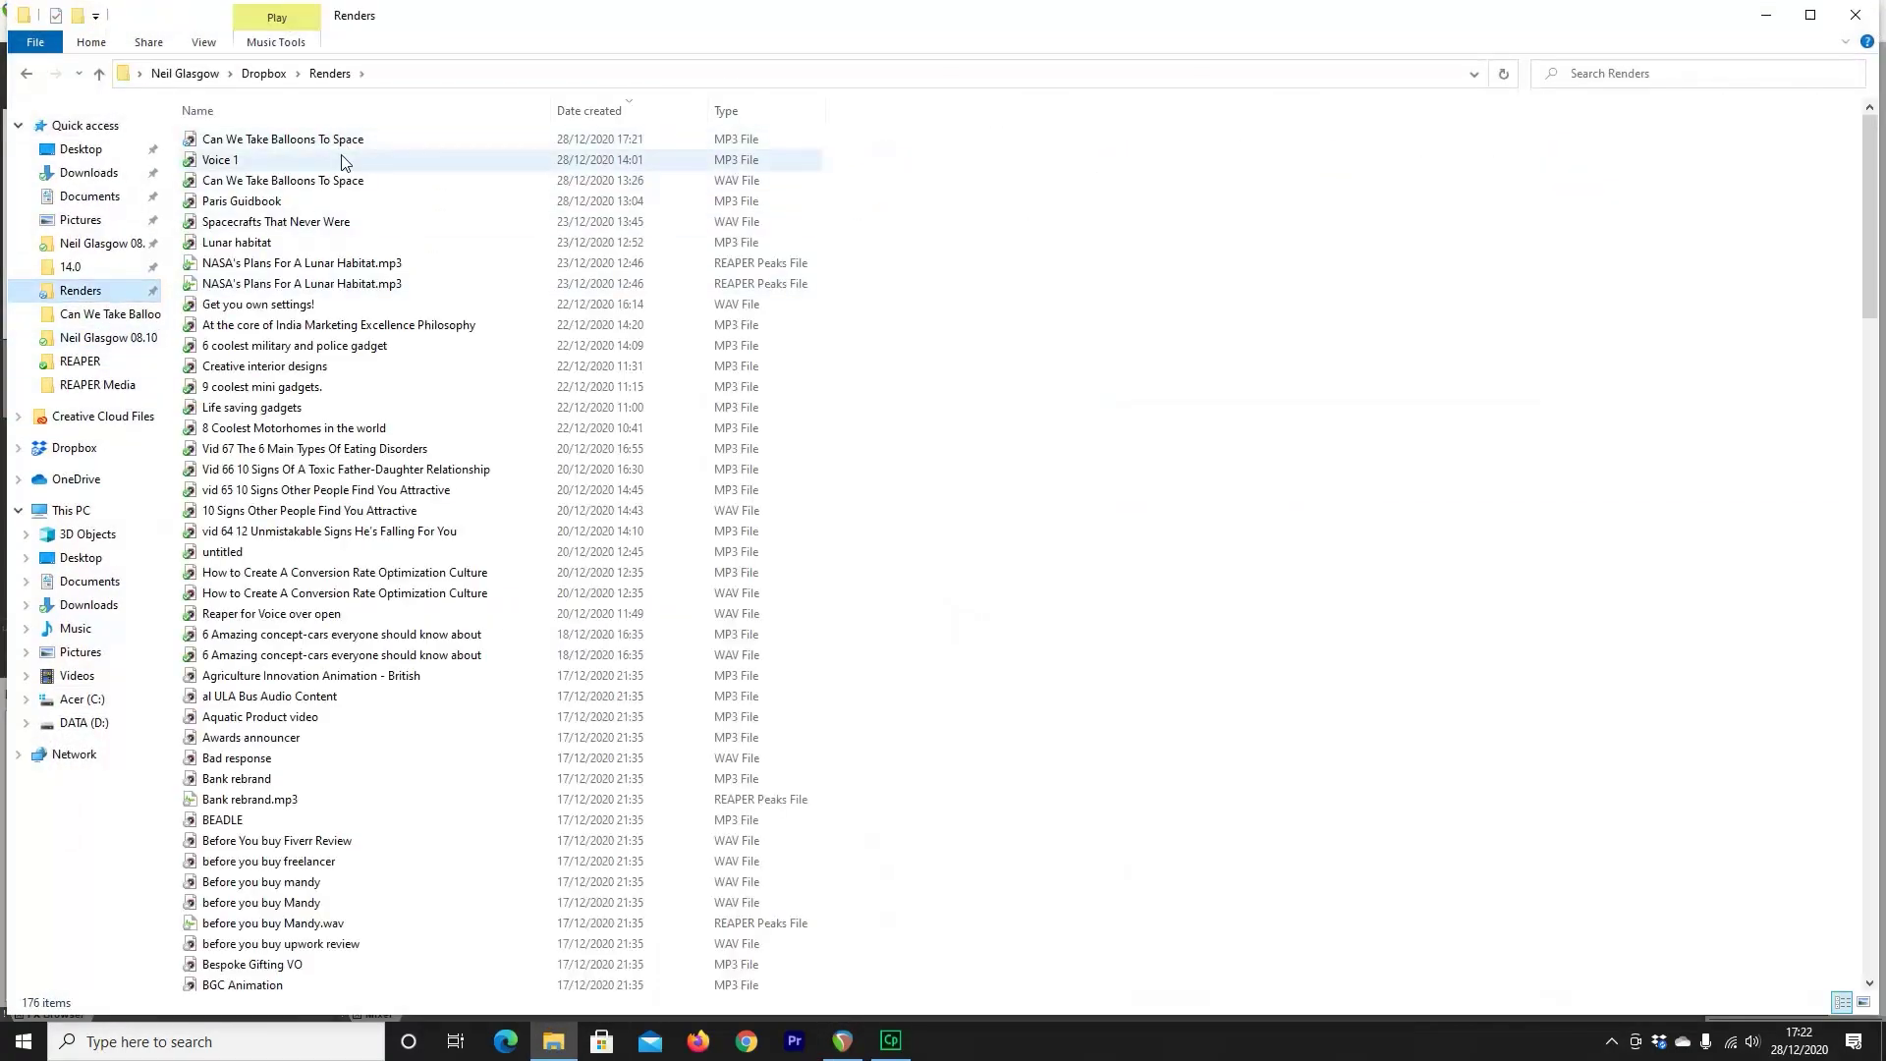
{"action": "left_click", "coordinate": [1854, 14]}
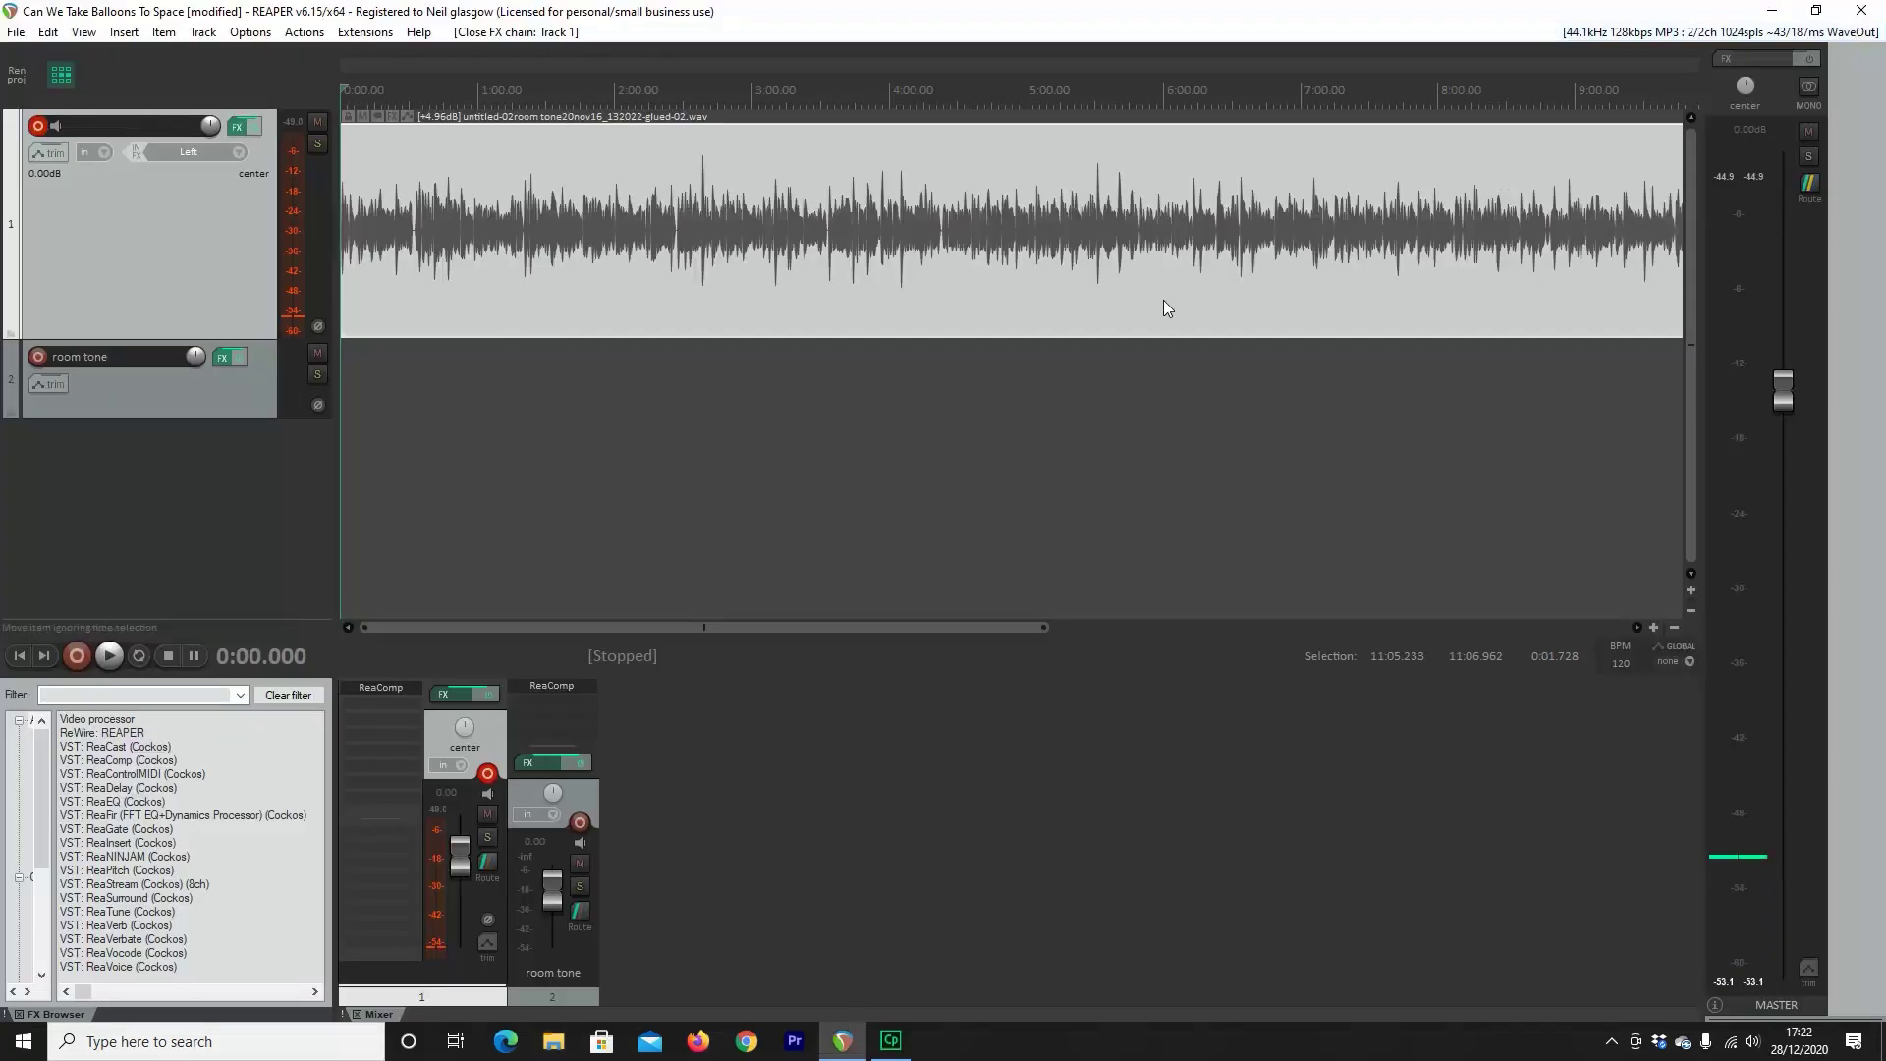